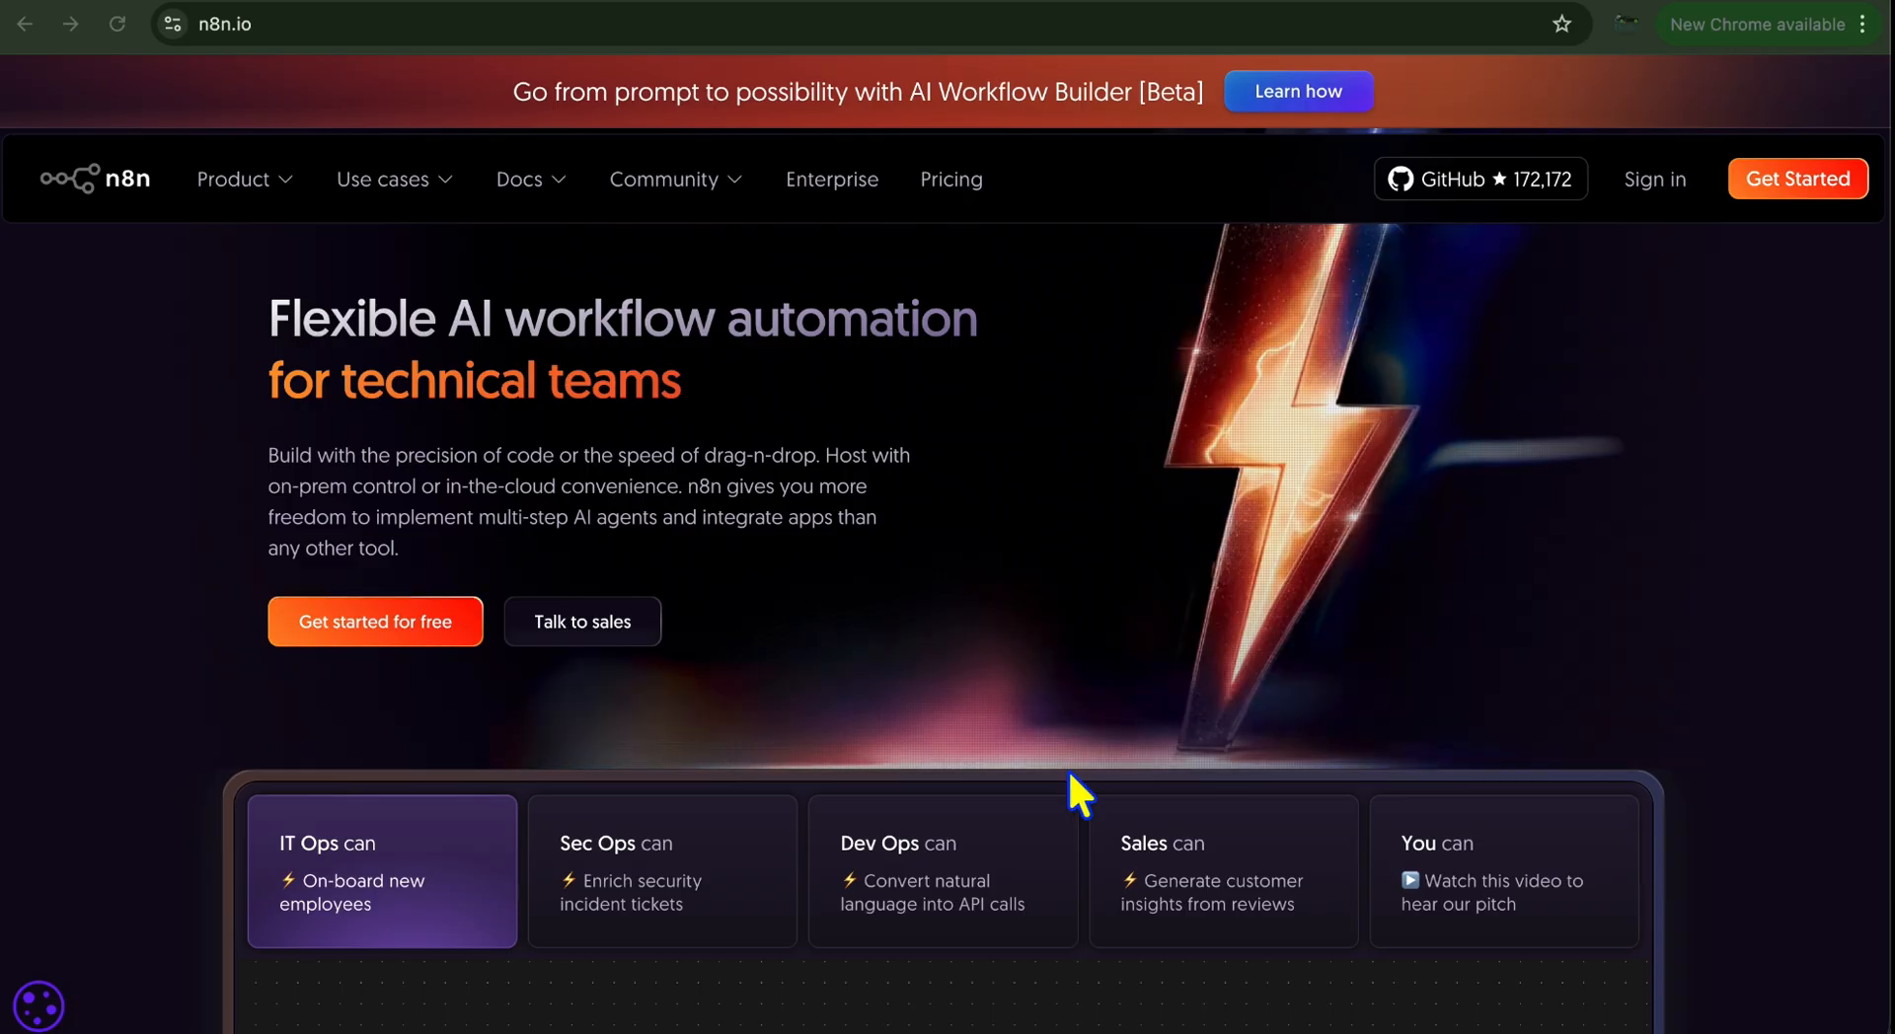
scroll(1069, 773, "down", 1)
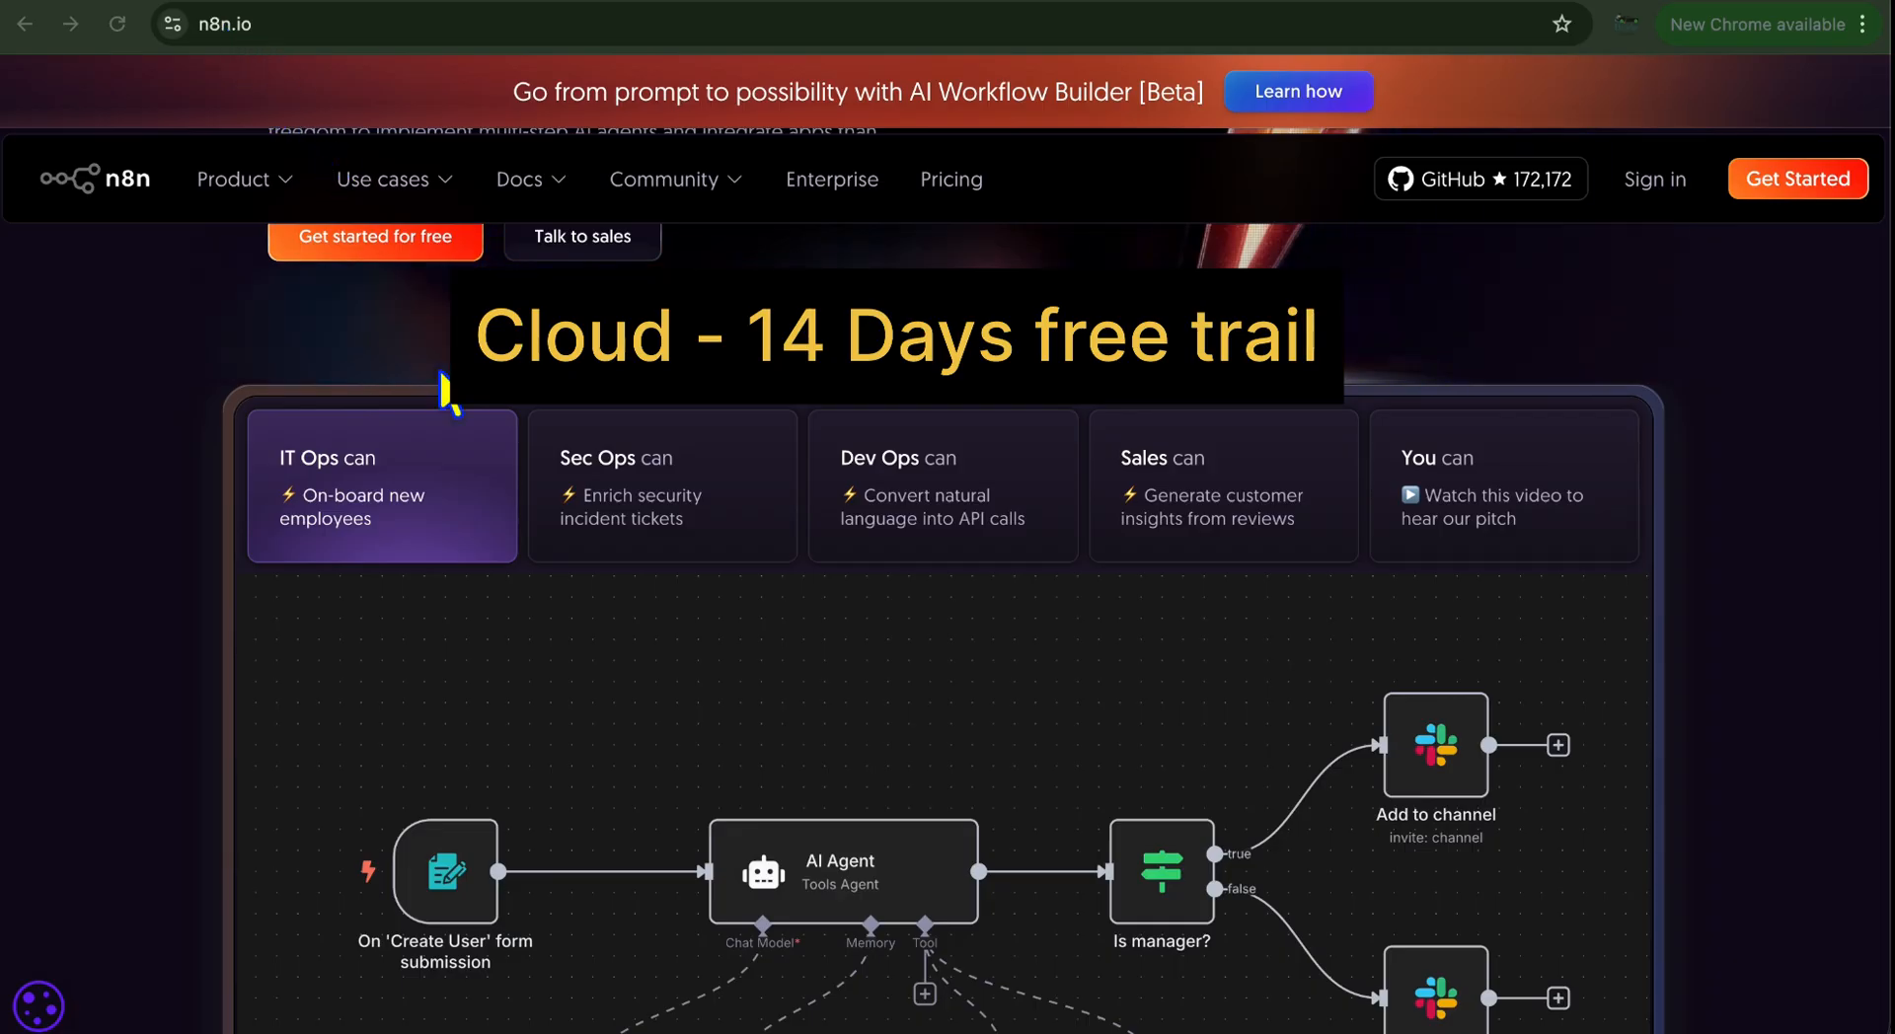
Browse the n8n site's pricing plans, then return to the homepage
scroll(444, 390, "up", 1)
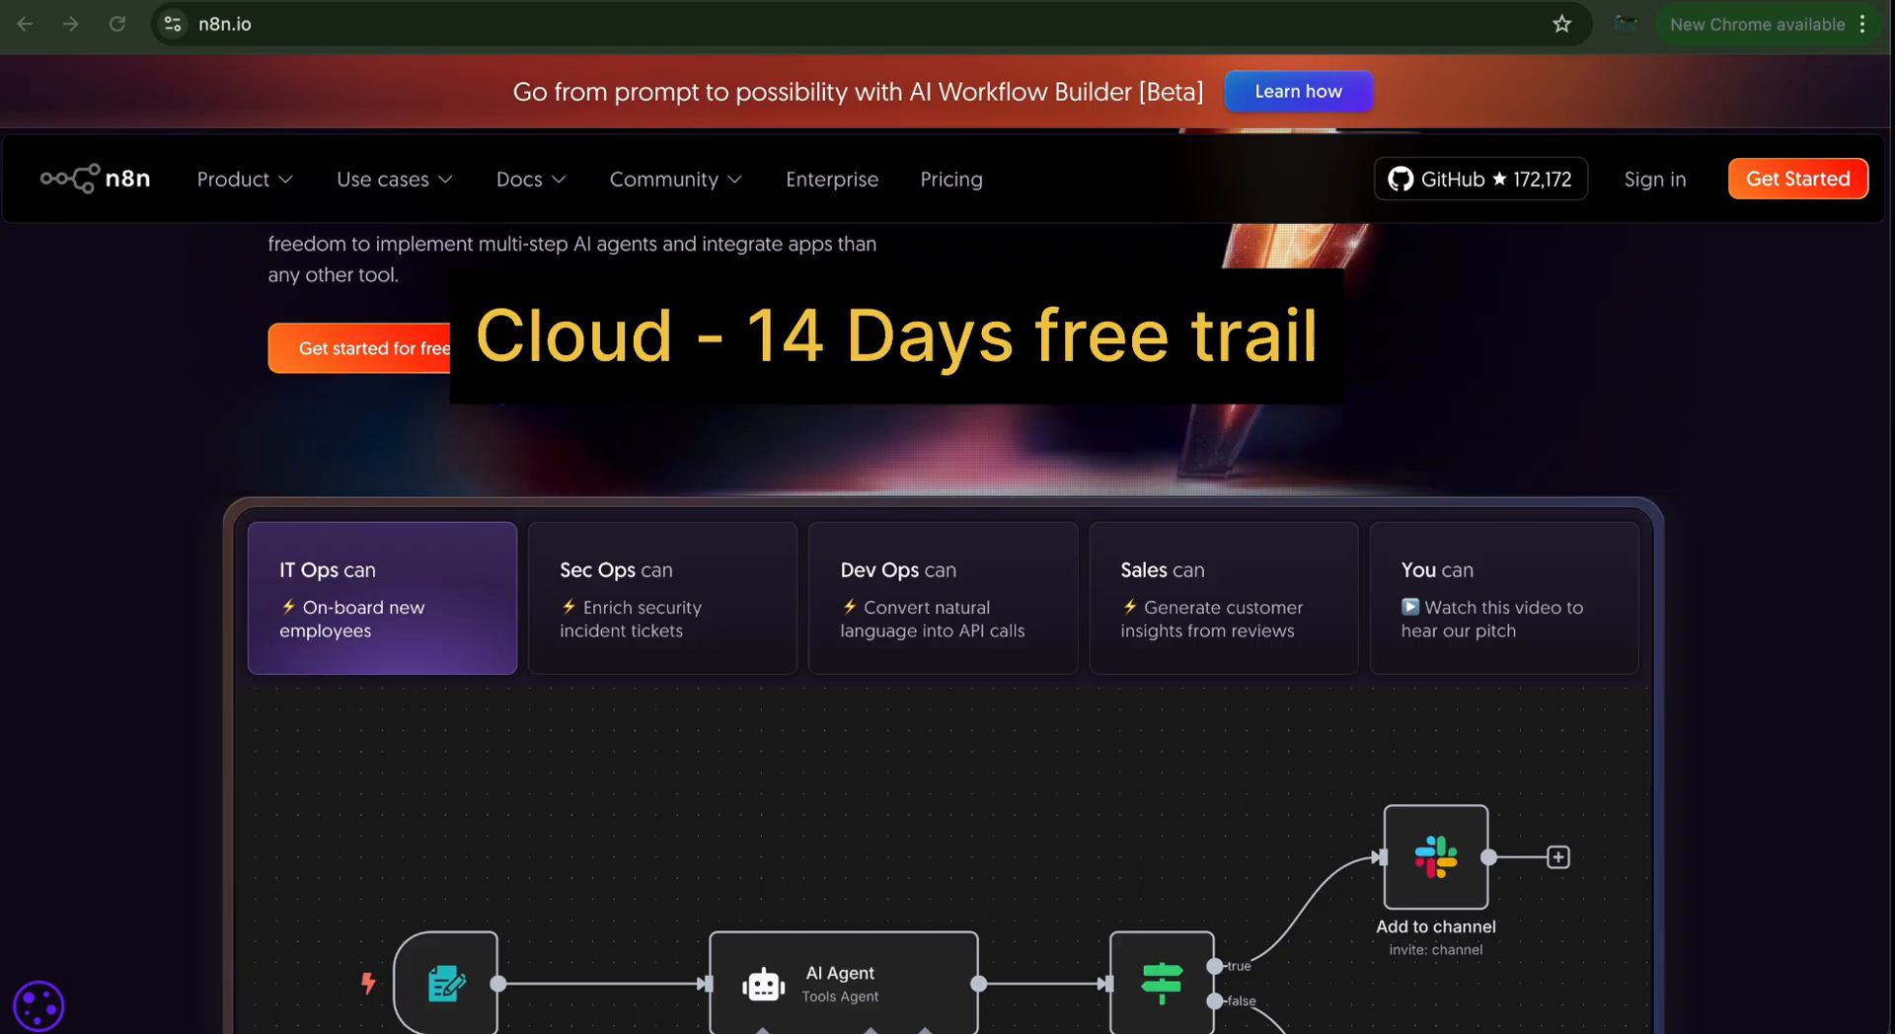
scroll(599, 496, "up", 1)
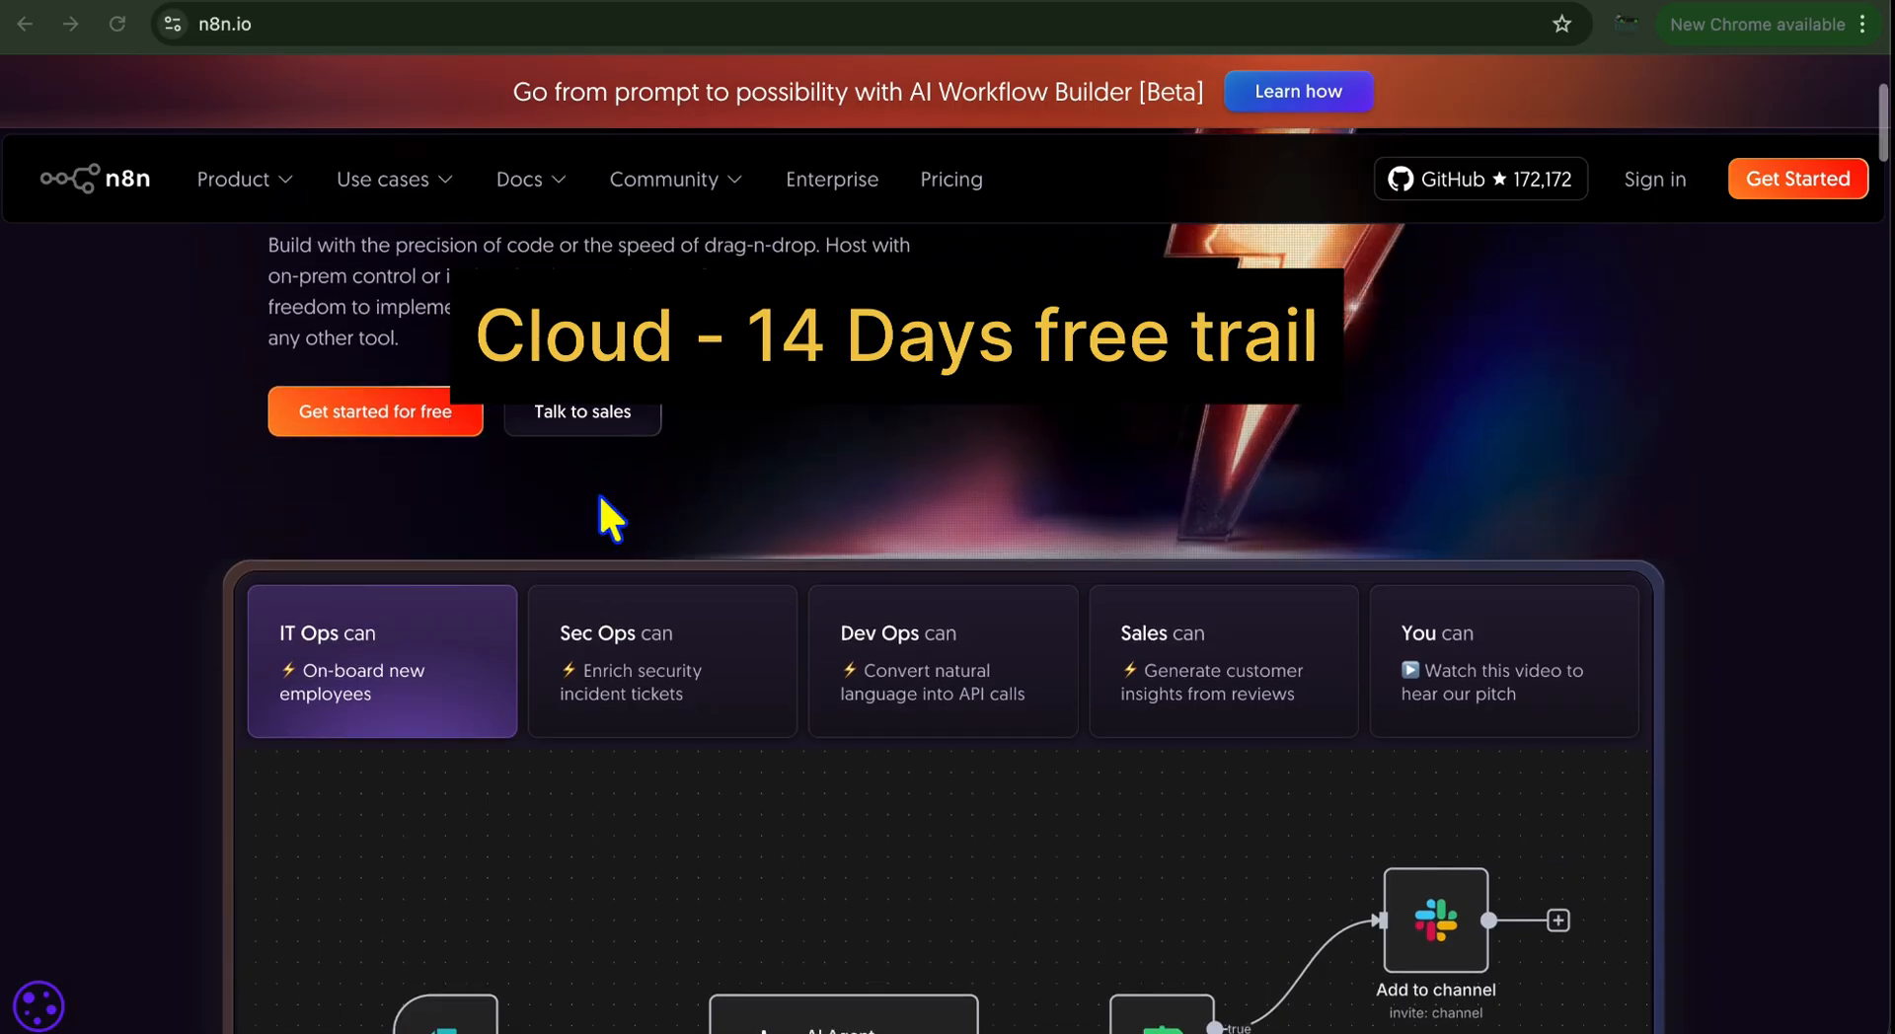
scroll(598, 493, "up", 3)
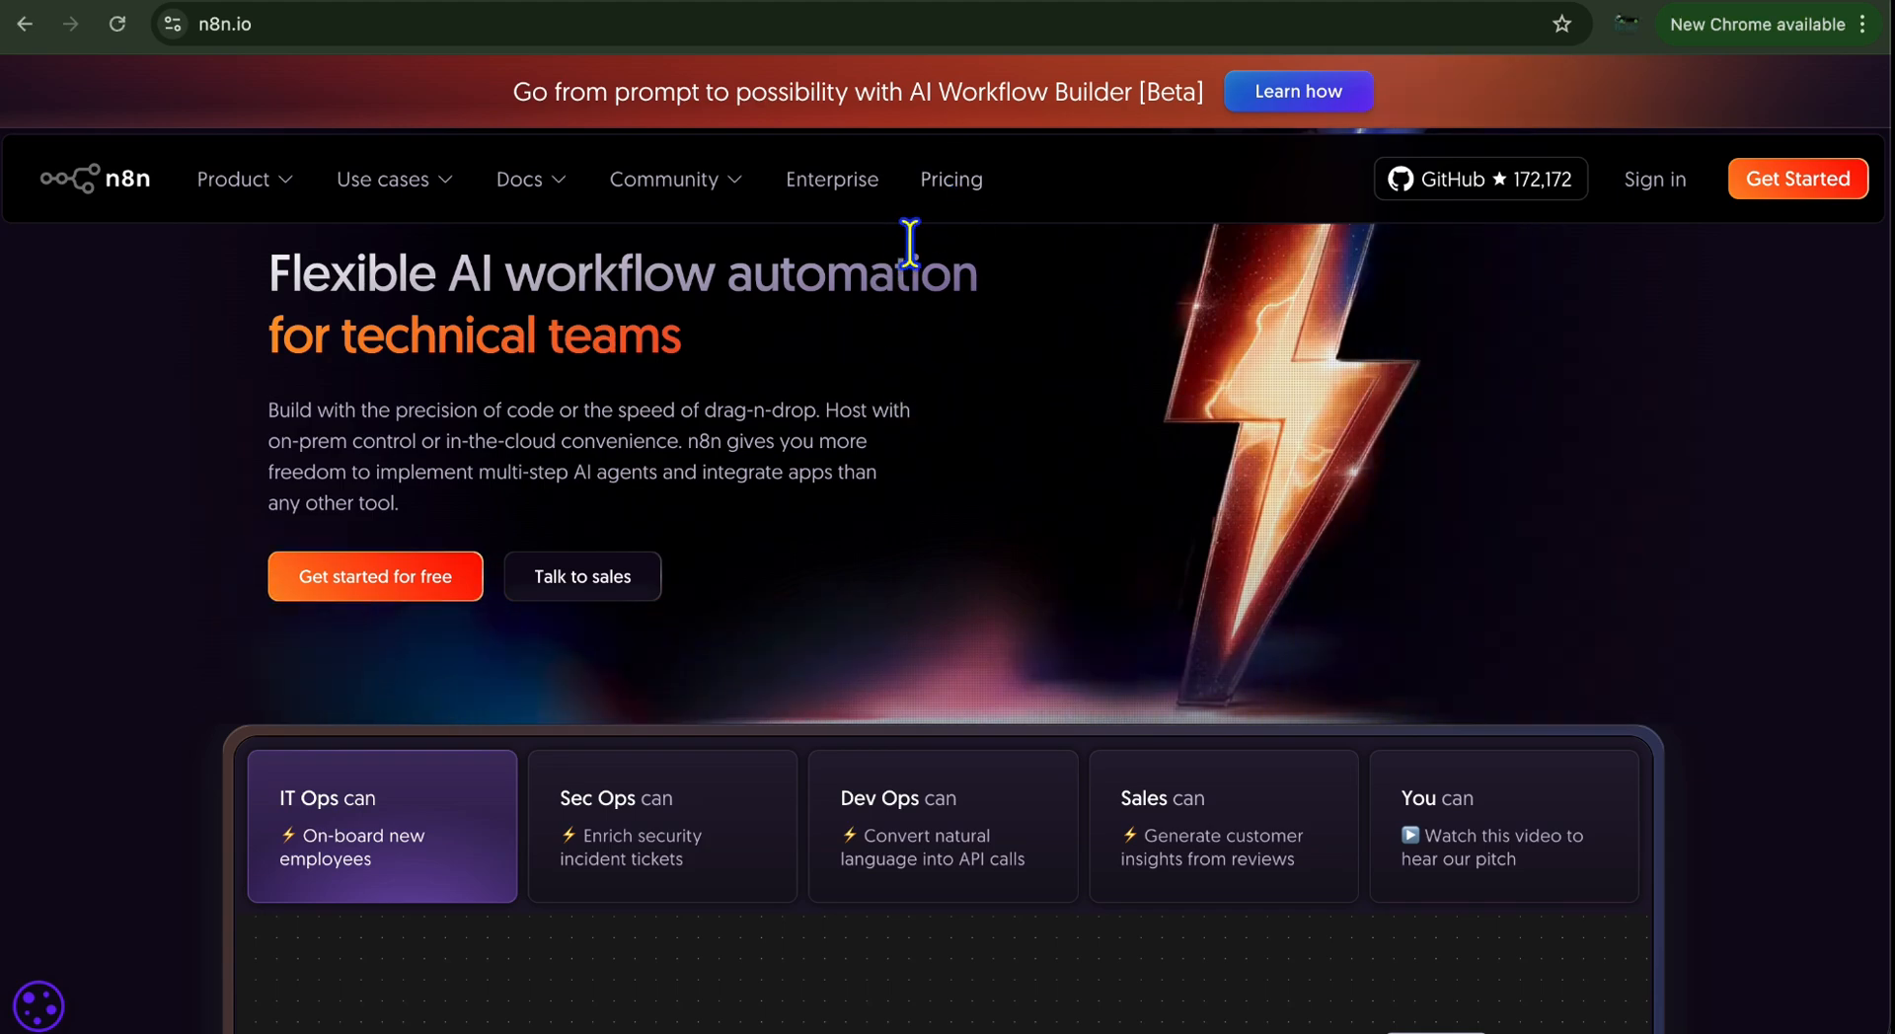
left_click(951, 180)
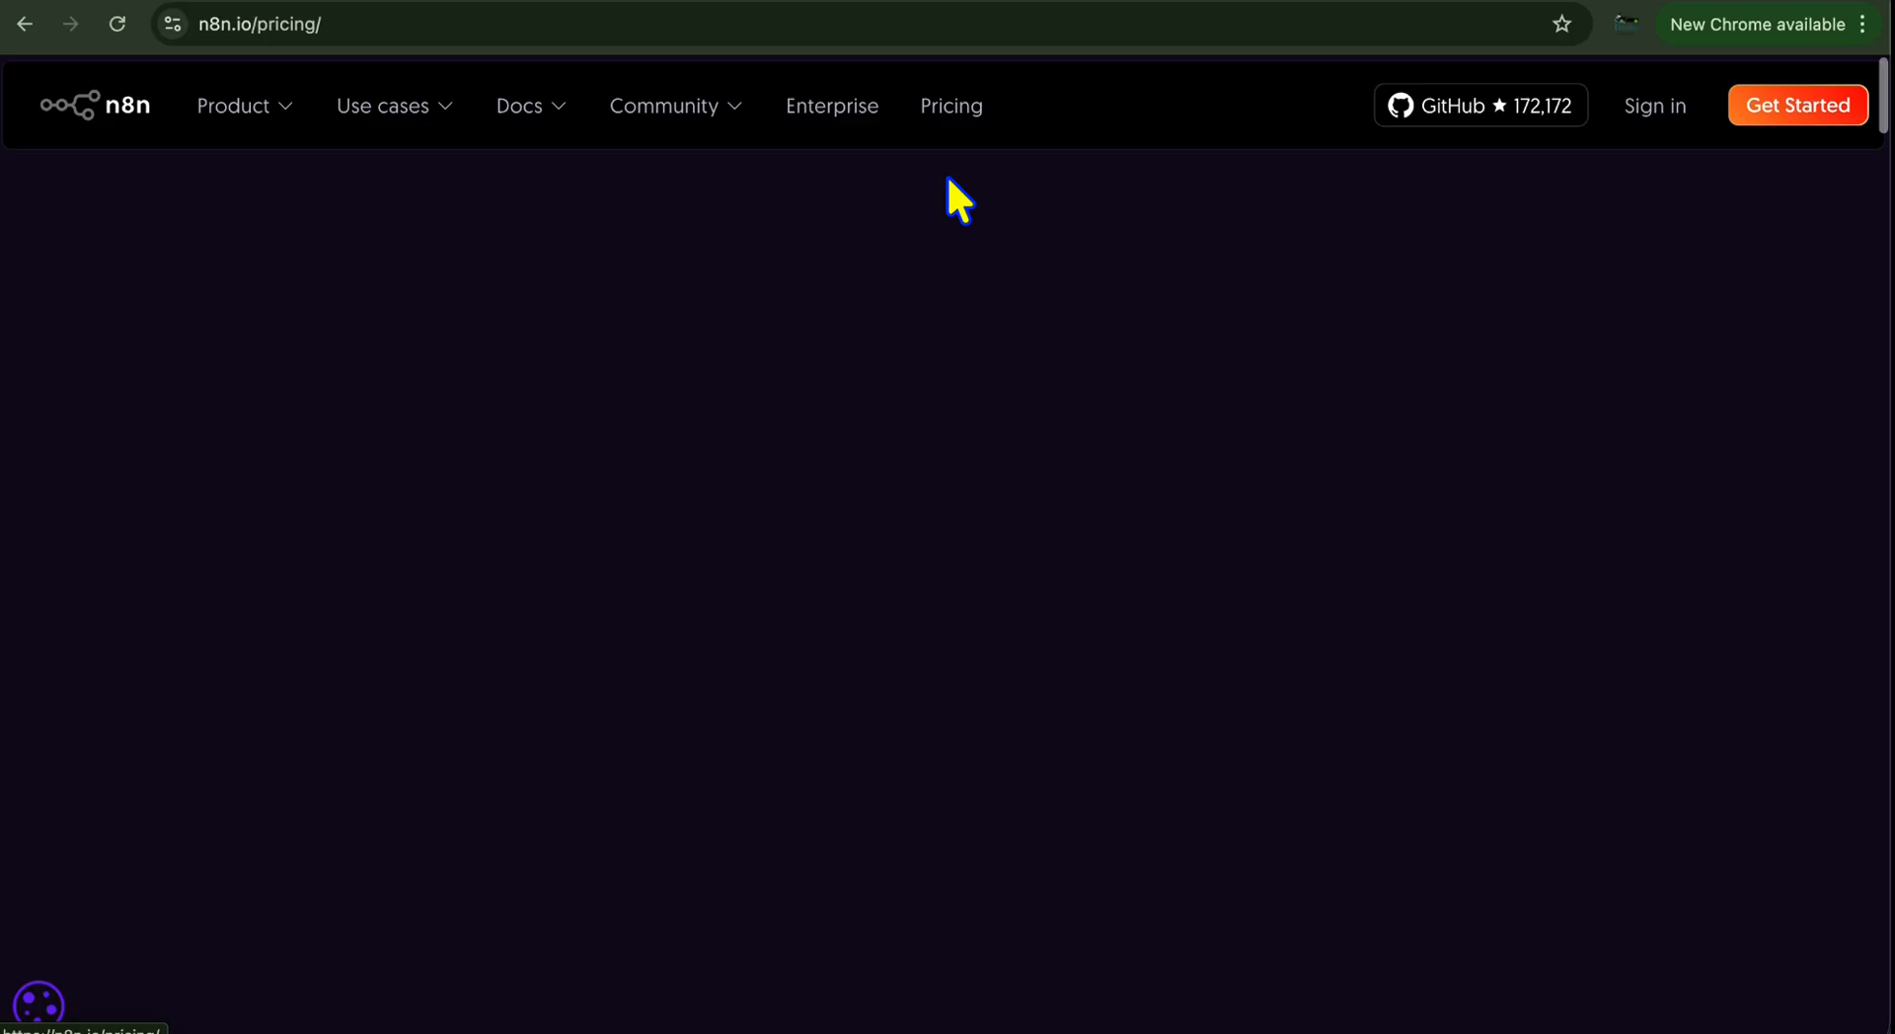
scroll(797, 508, "down", 3)
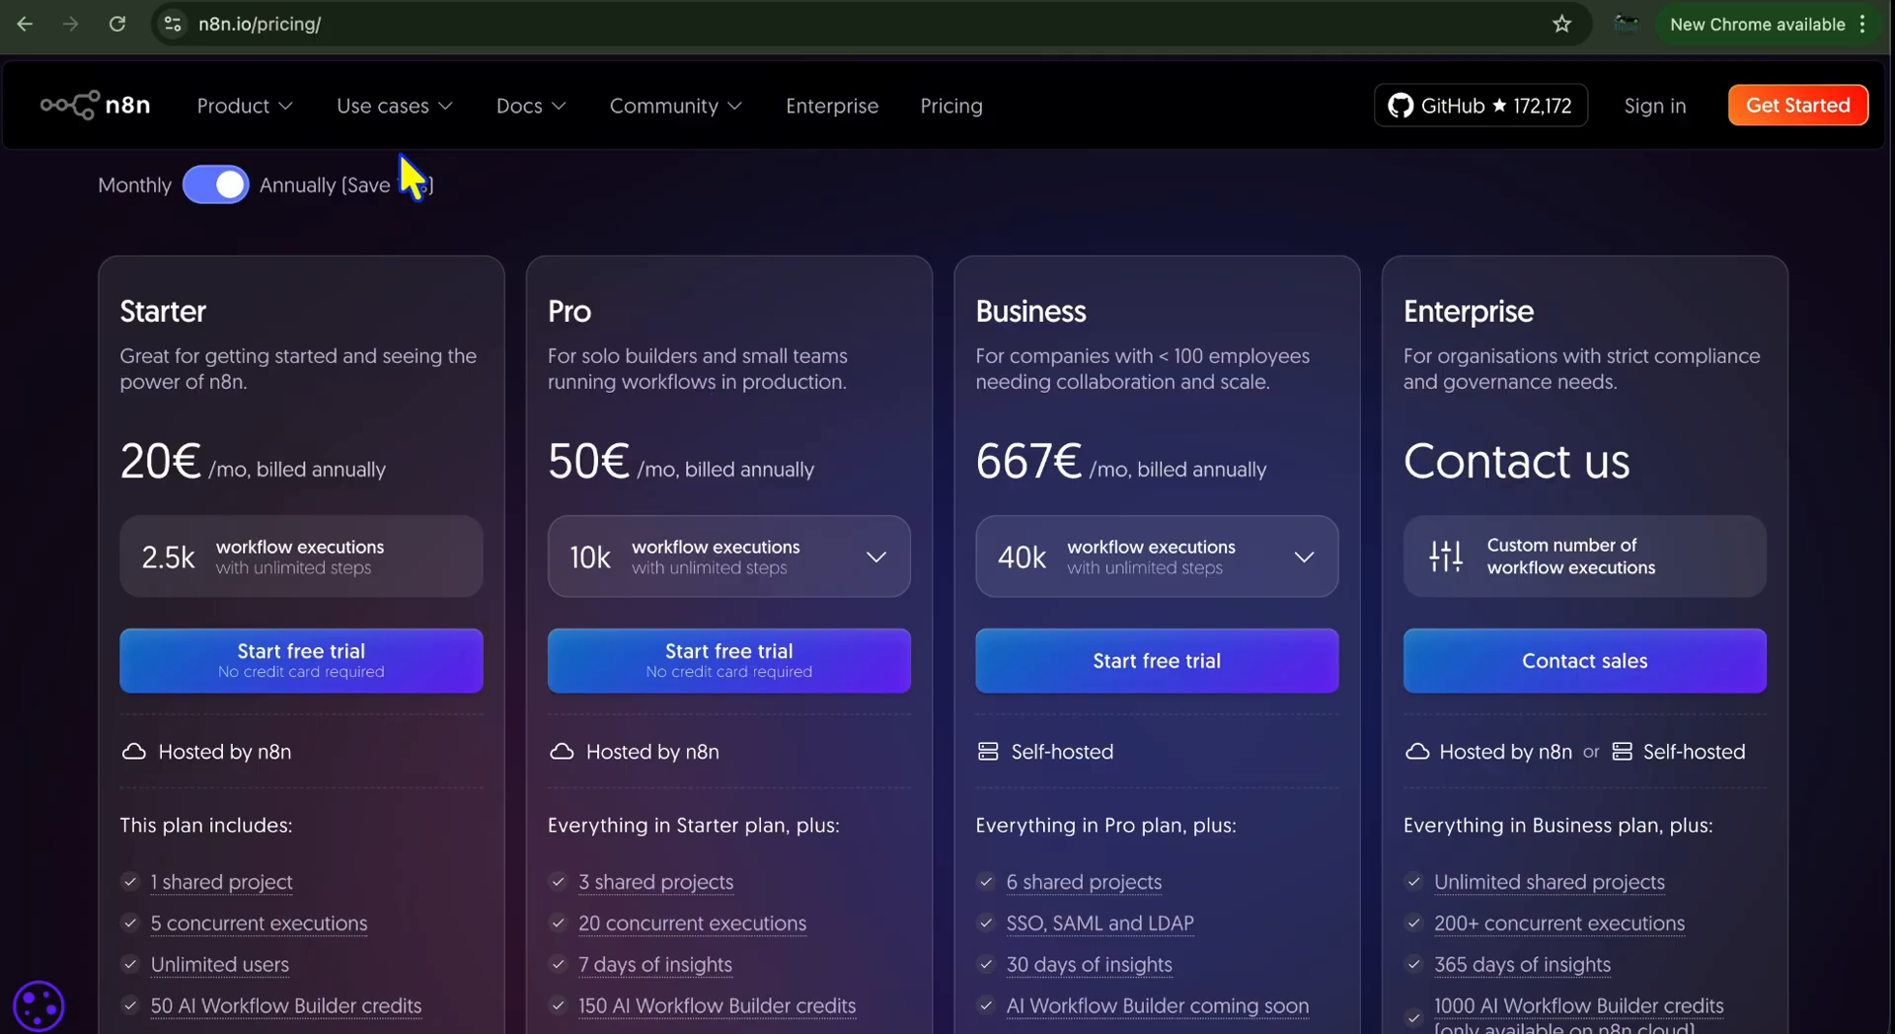
mouse_move(244, 143)
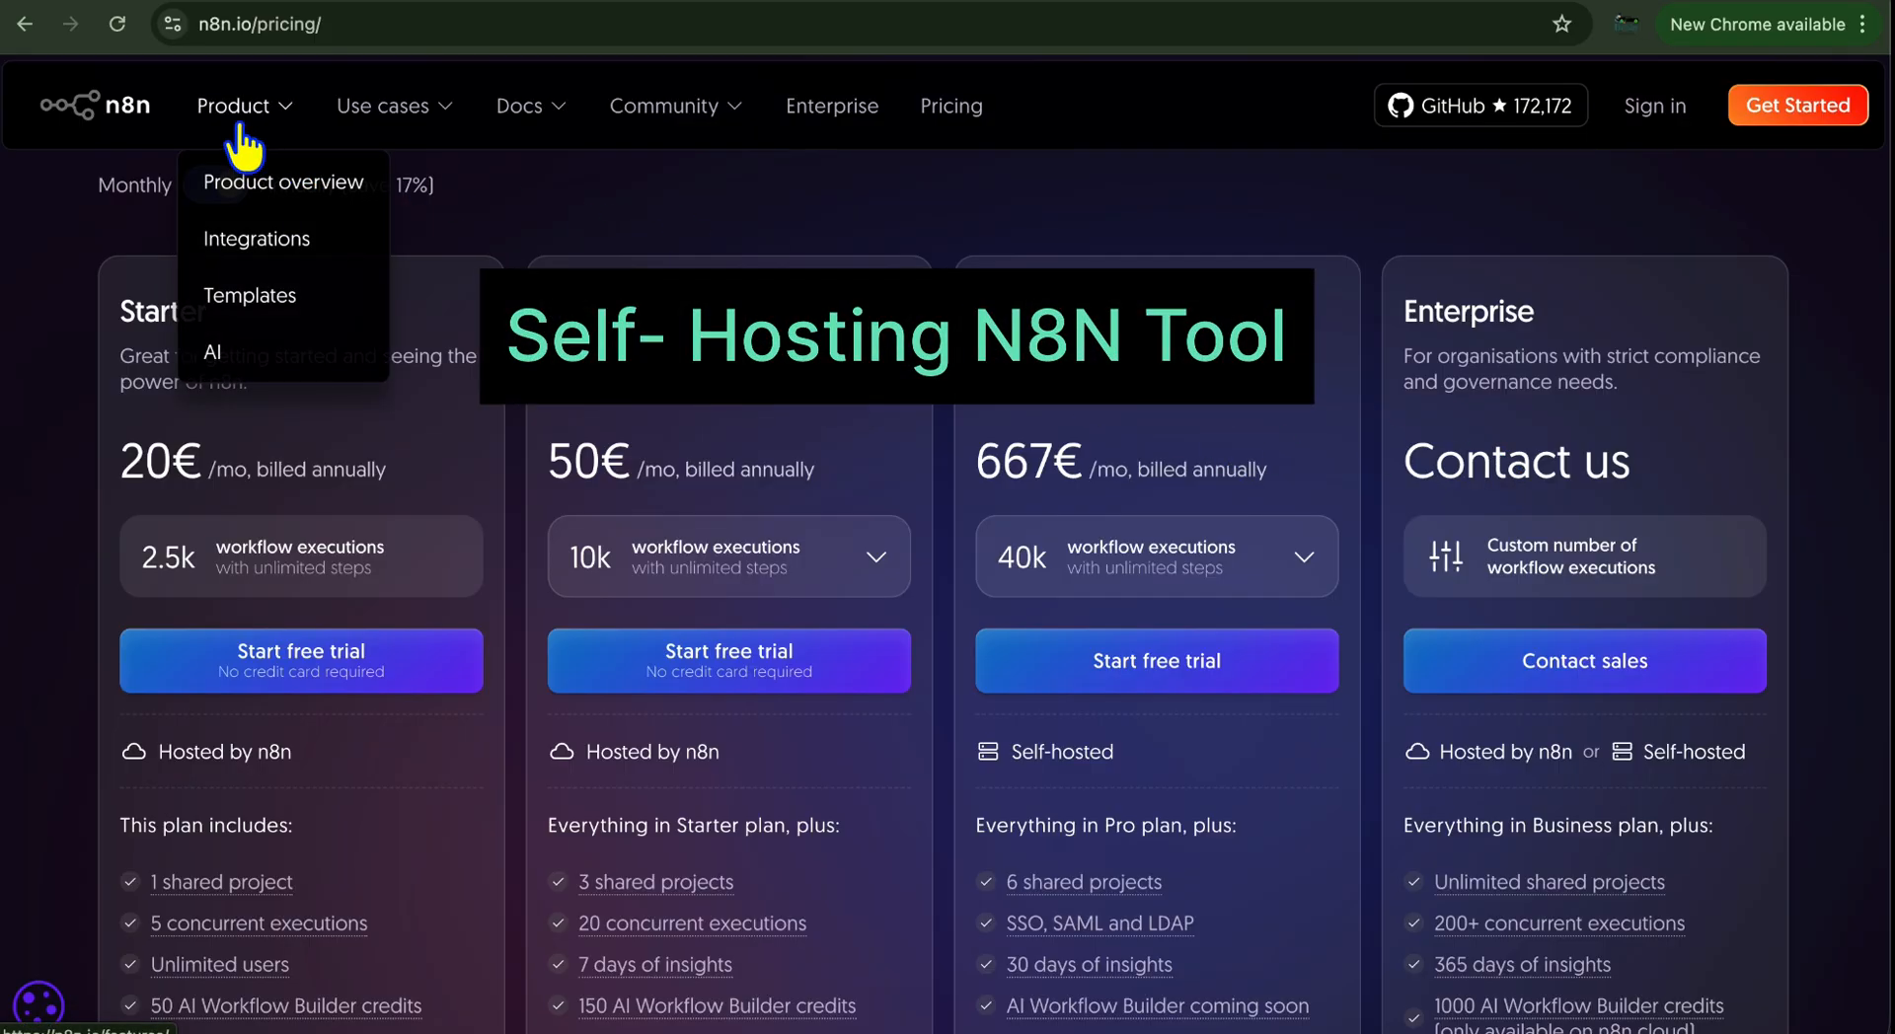
left_click(108, 104)
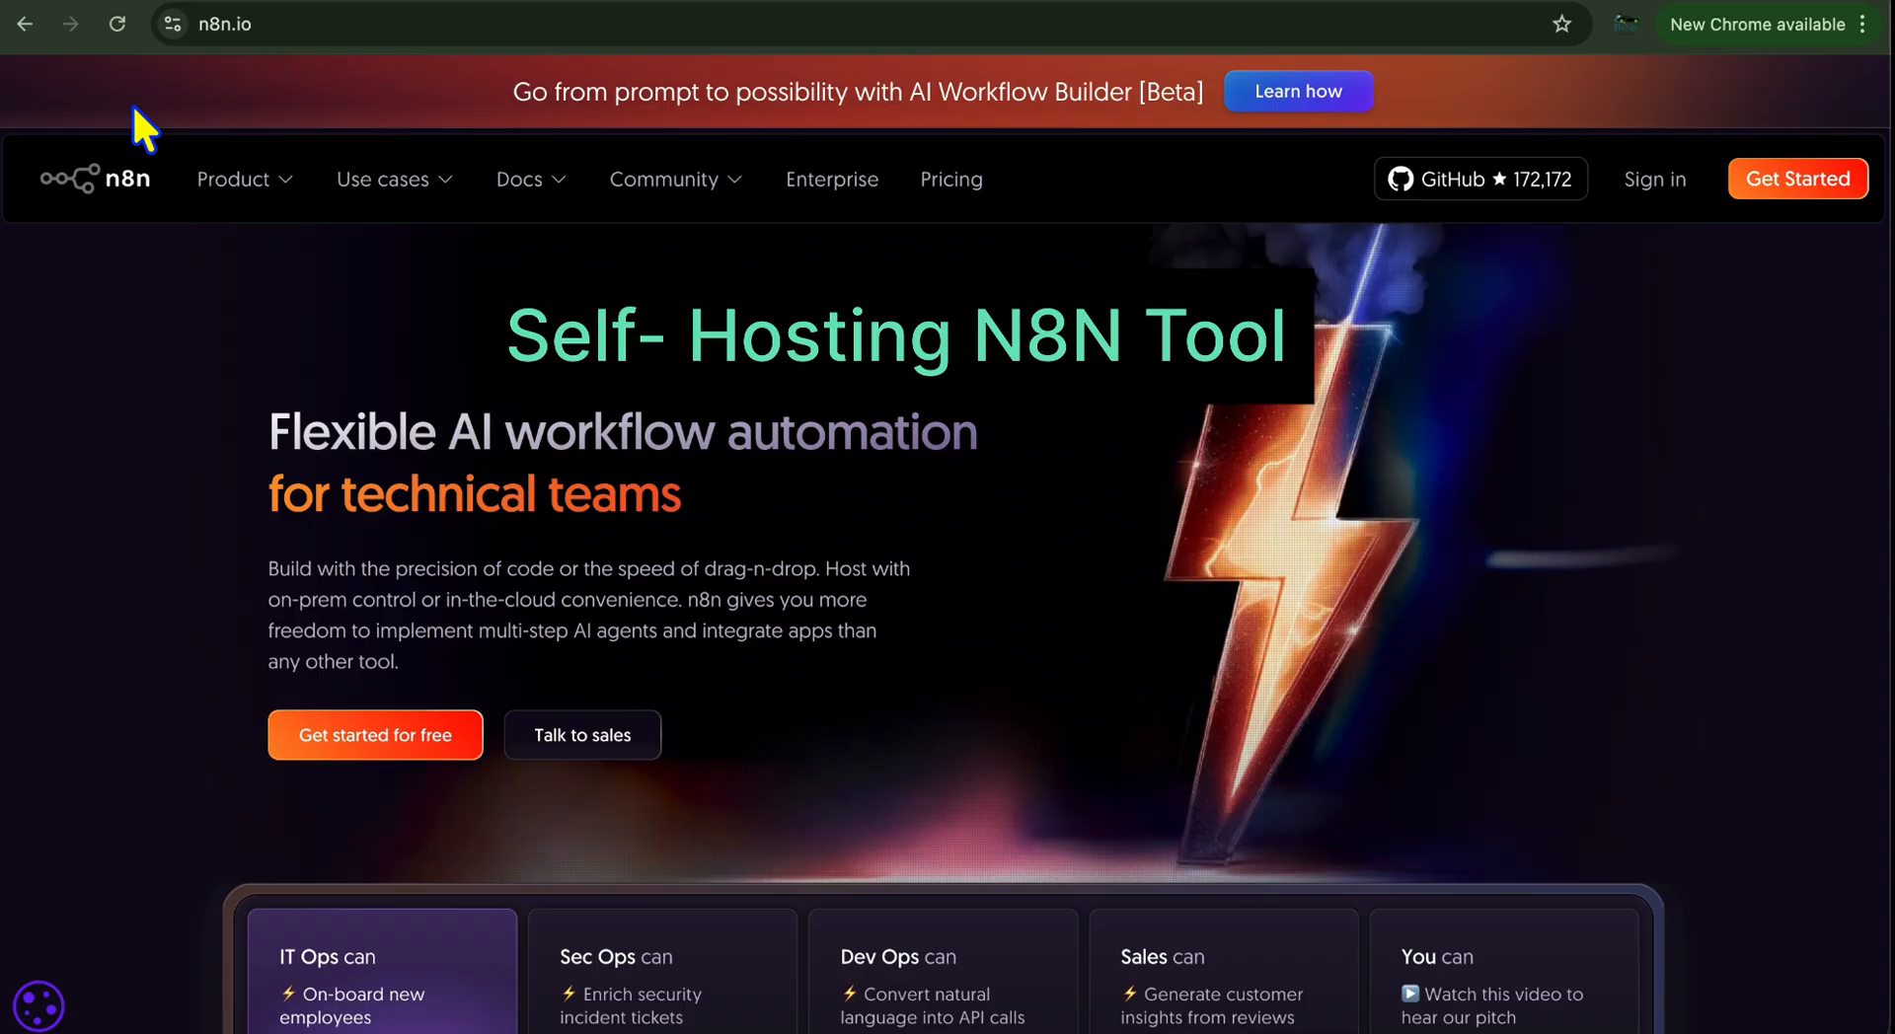
Skim the self-hosting documentation, then sign in and launch the cloud n8n instance
mouse_move(523, 207)
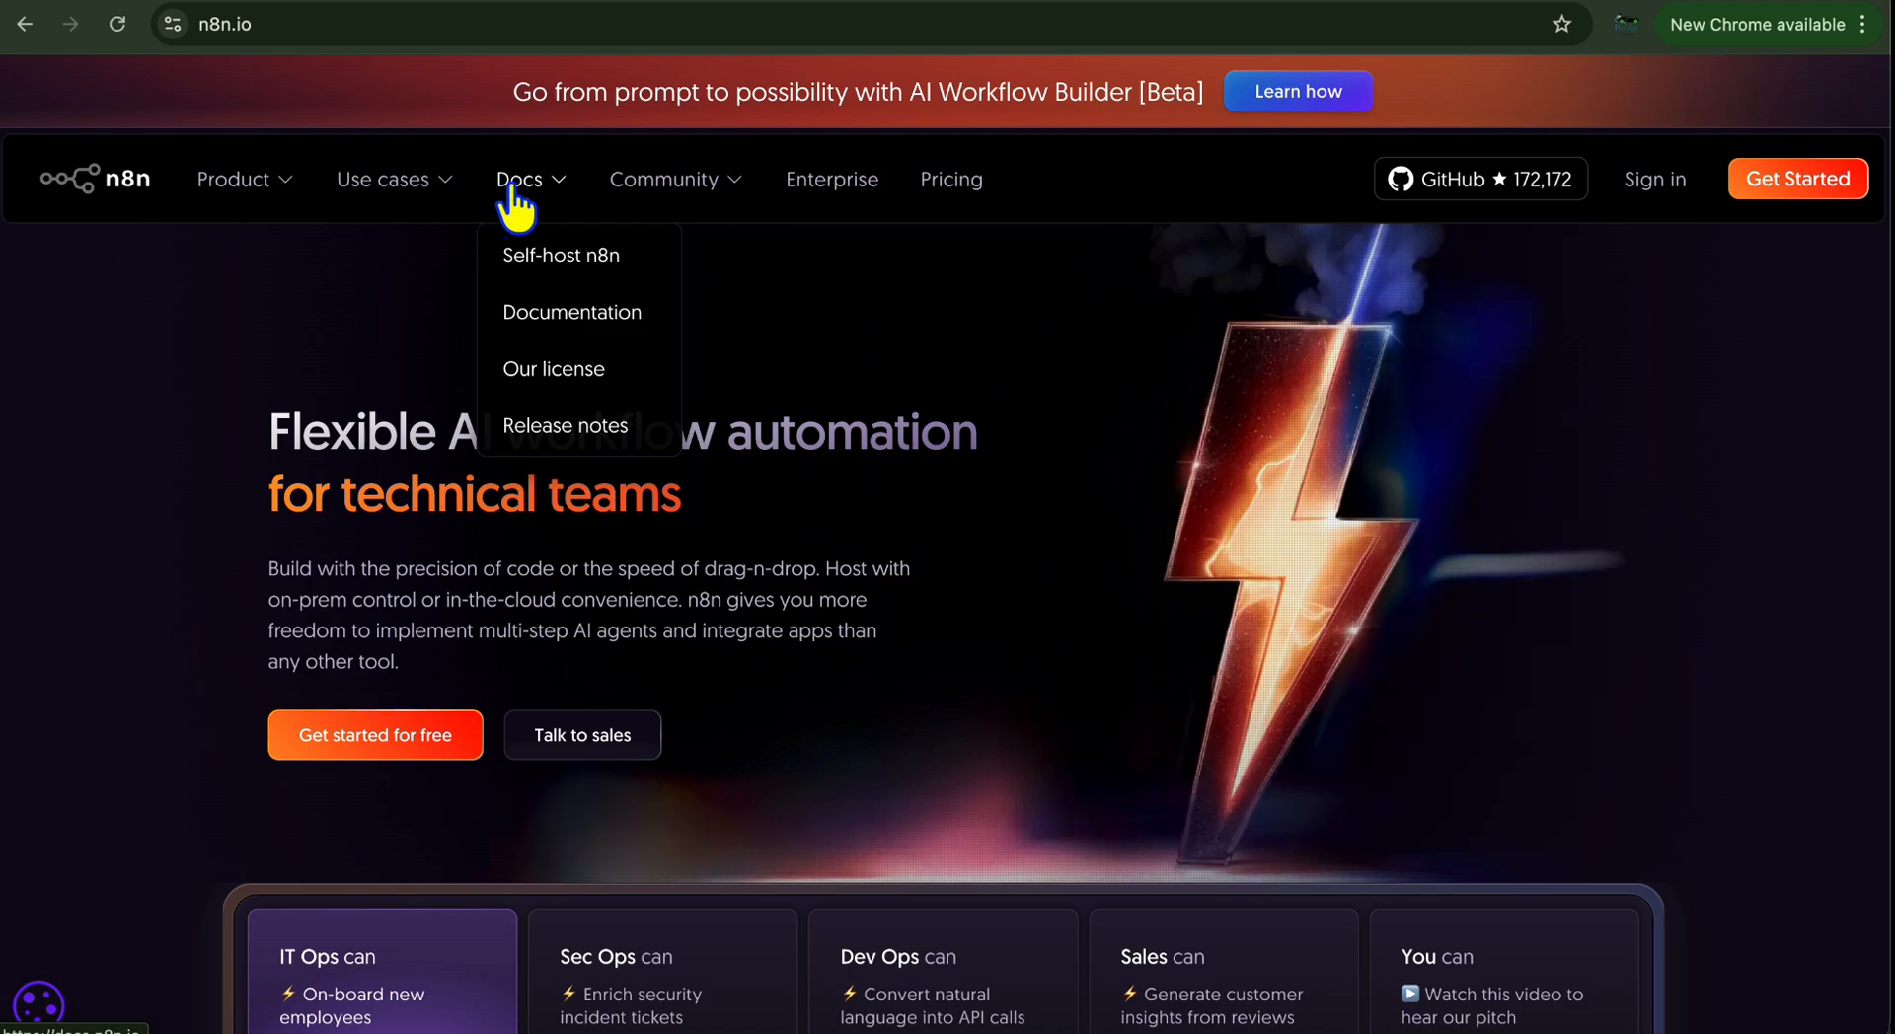
left_click(542, 260)
scroll(738, 369, "down", 2)
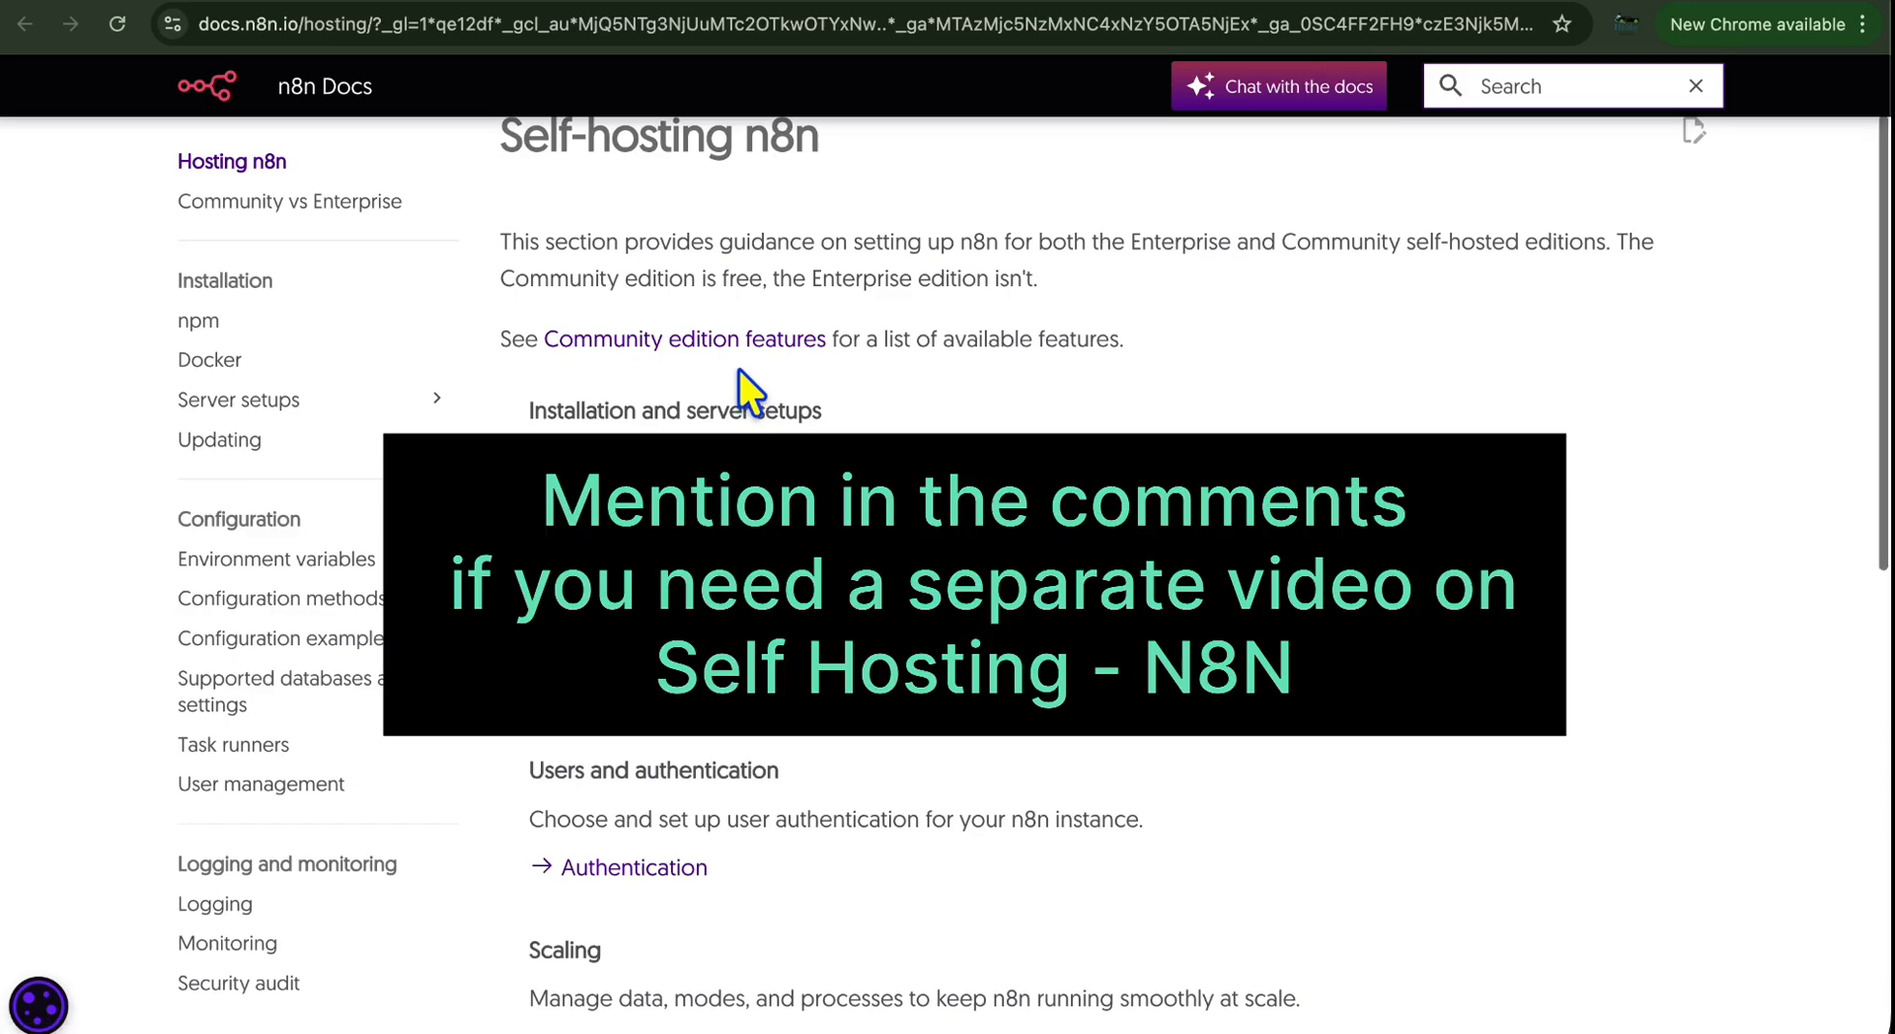
scroll(739, 370, "down", 2)
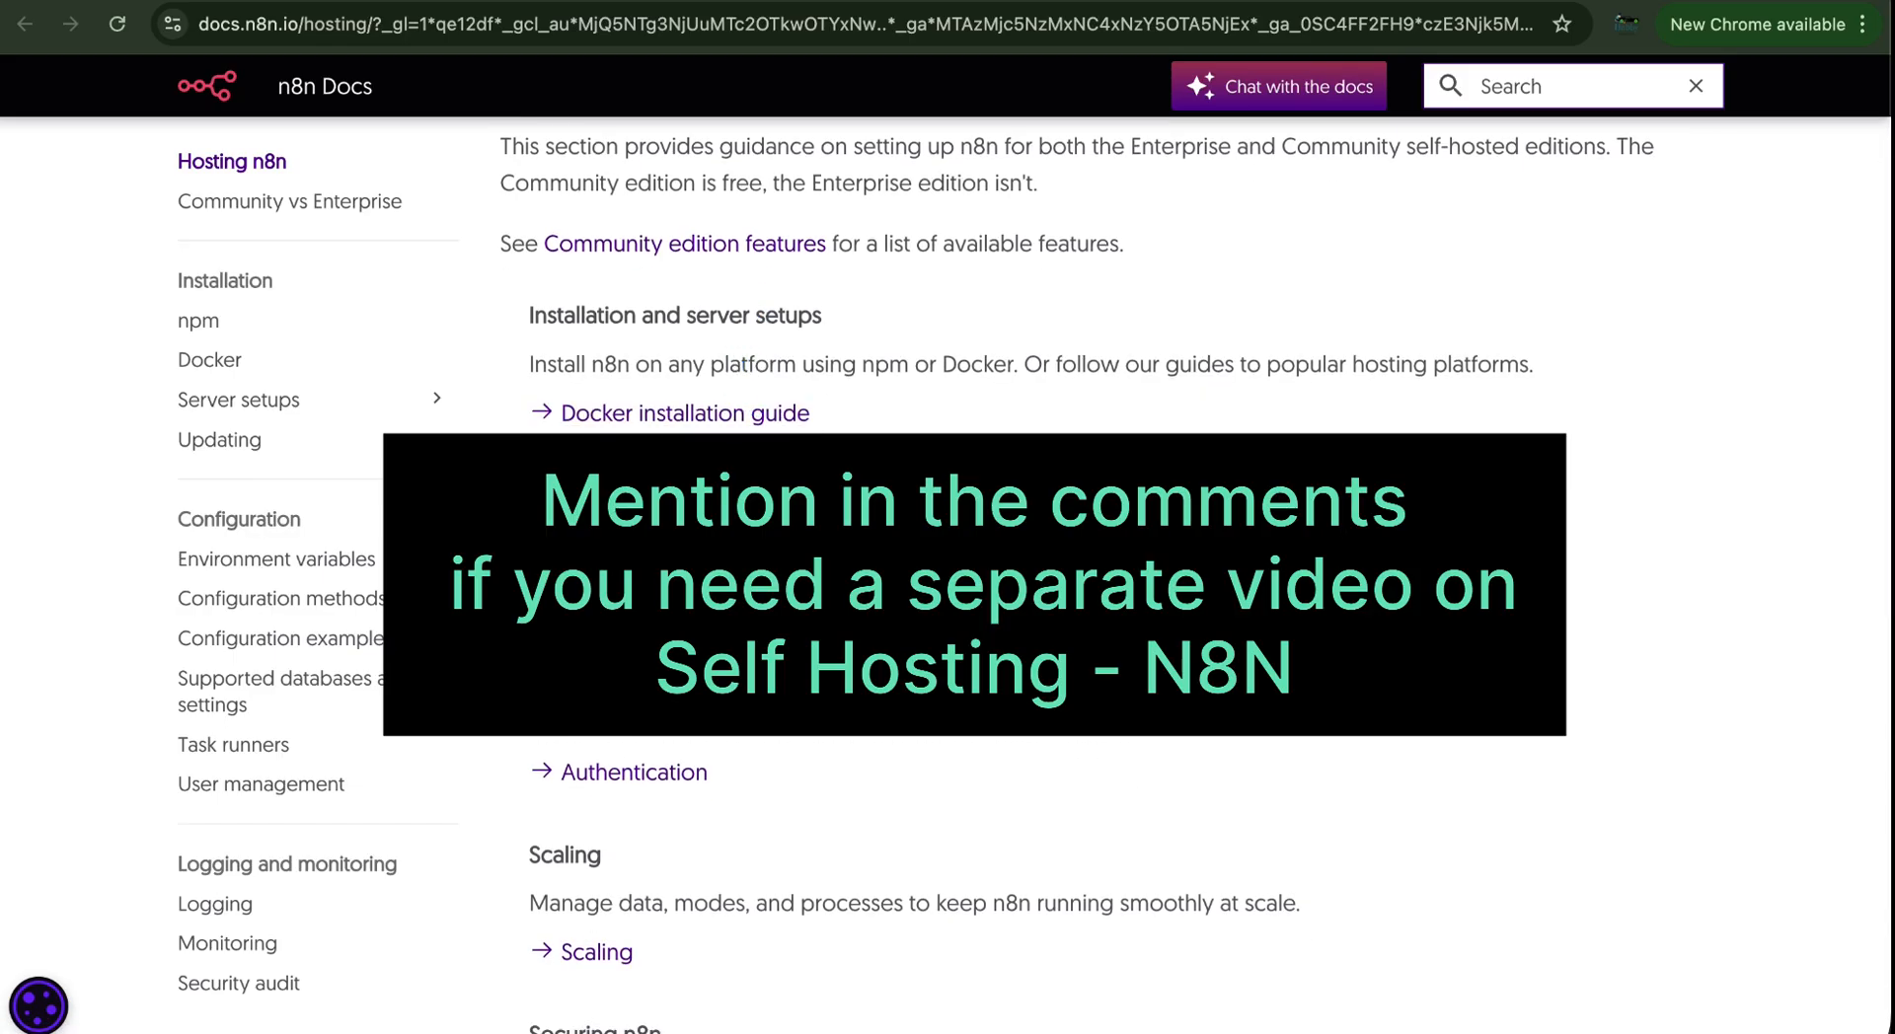
scroll(738, 369, "down", 4)
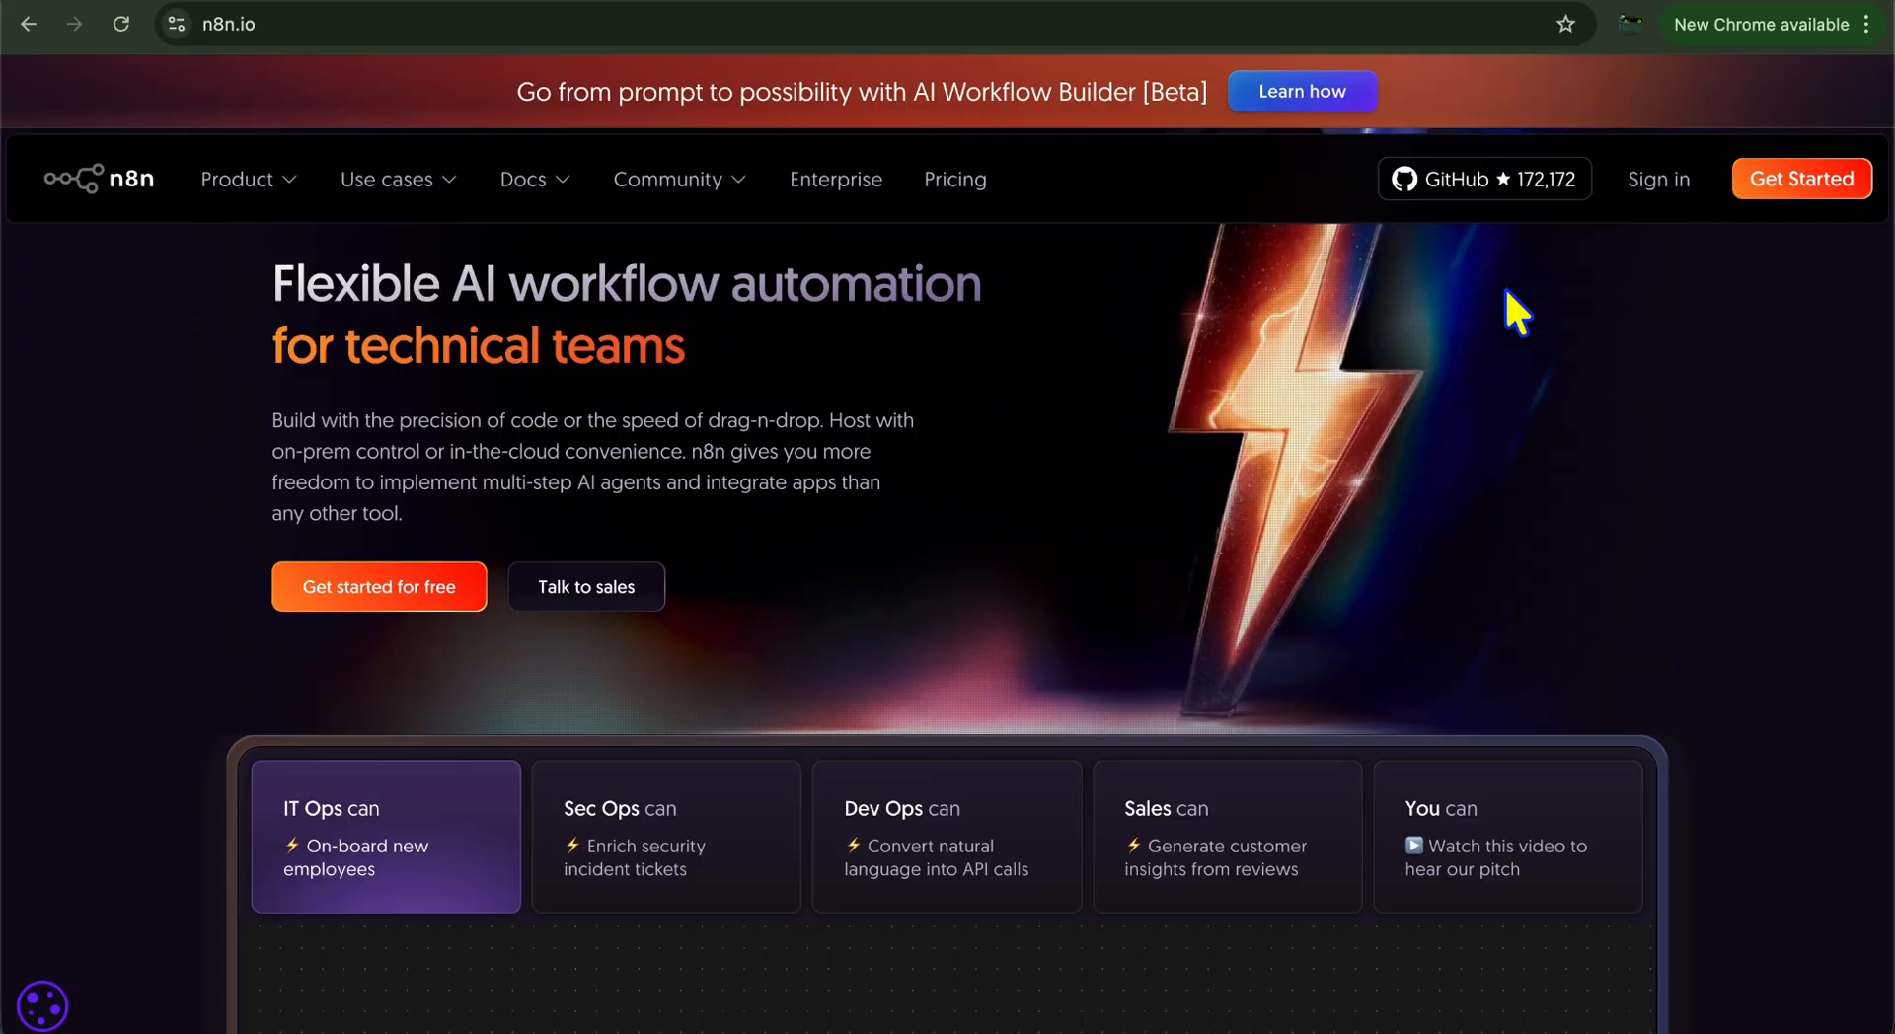
left_click(1666, 181)
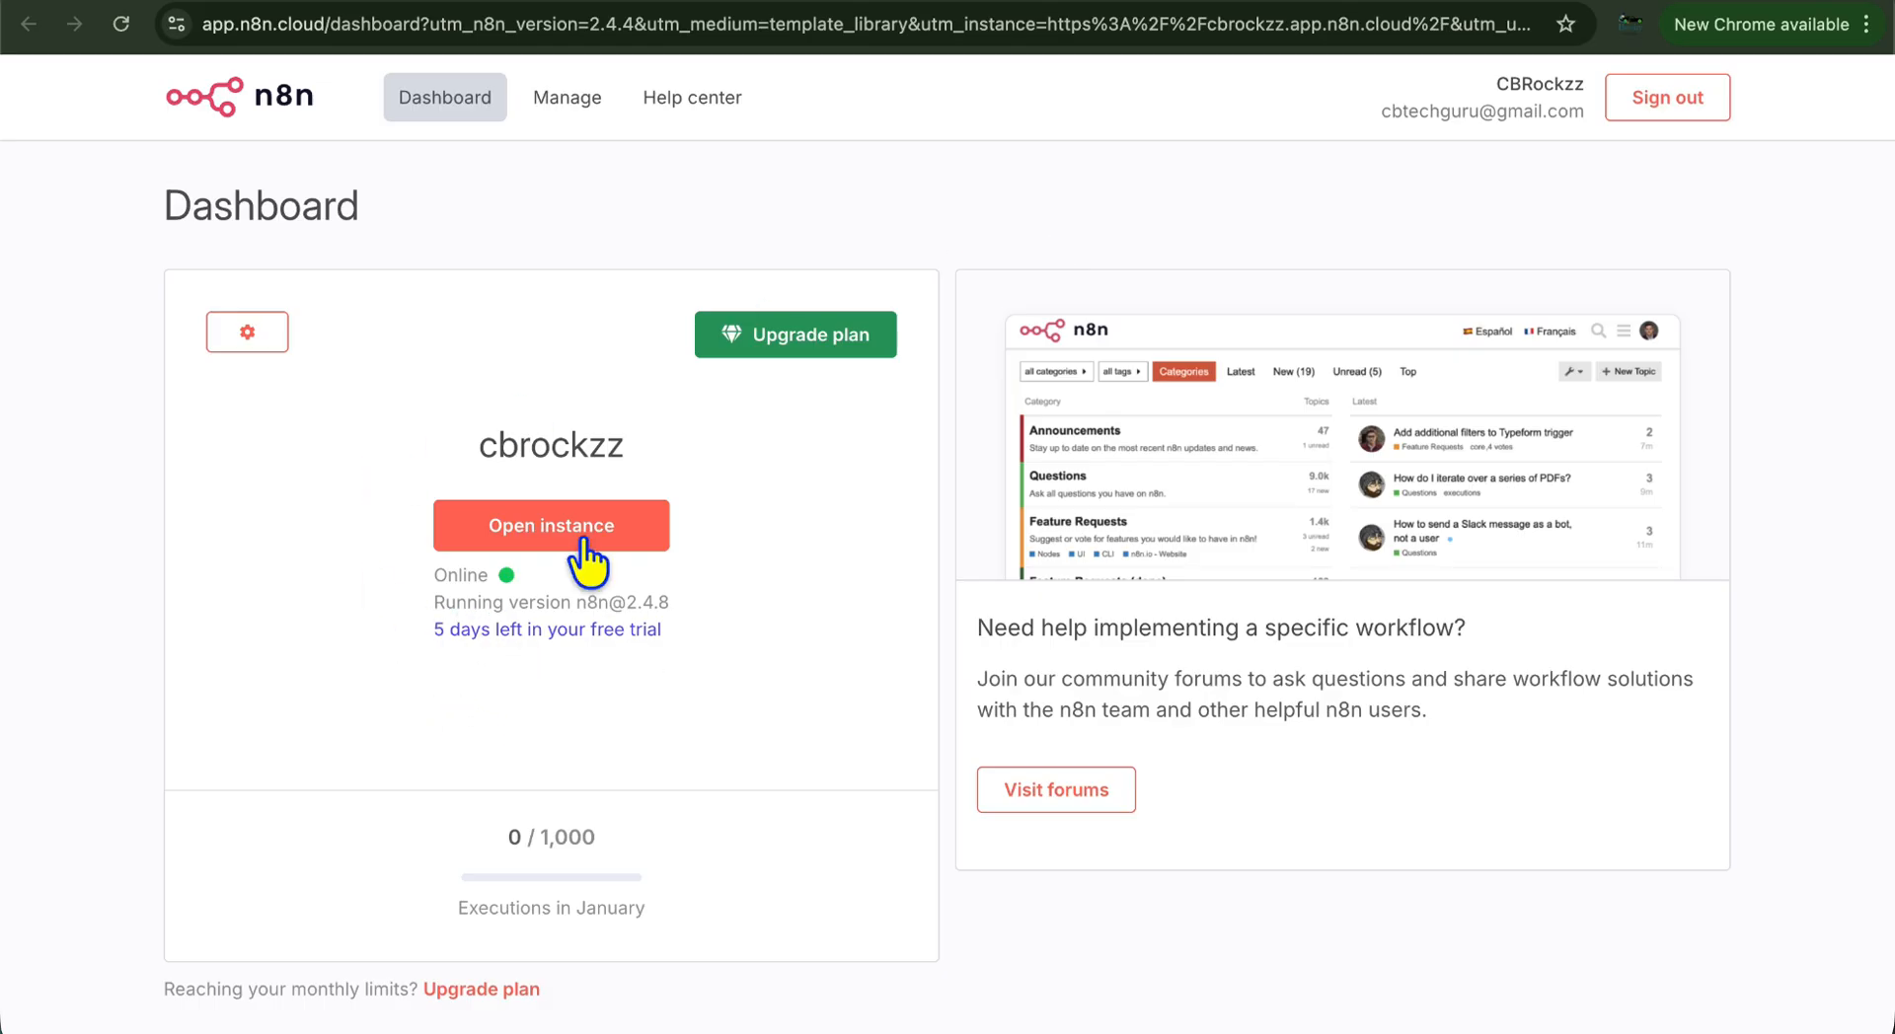
left_click(600, 534)
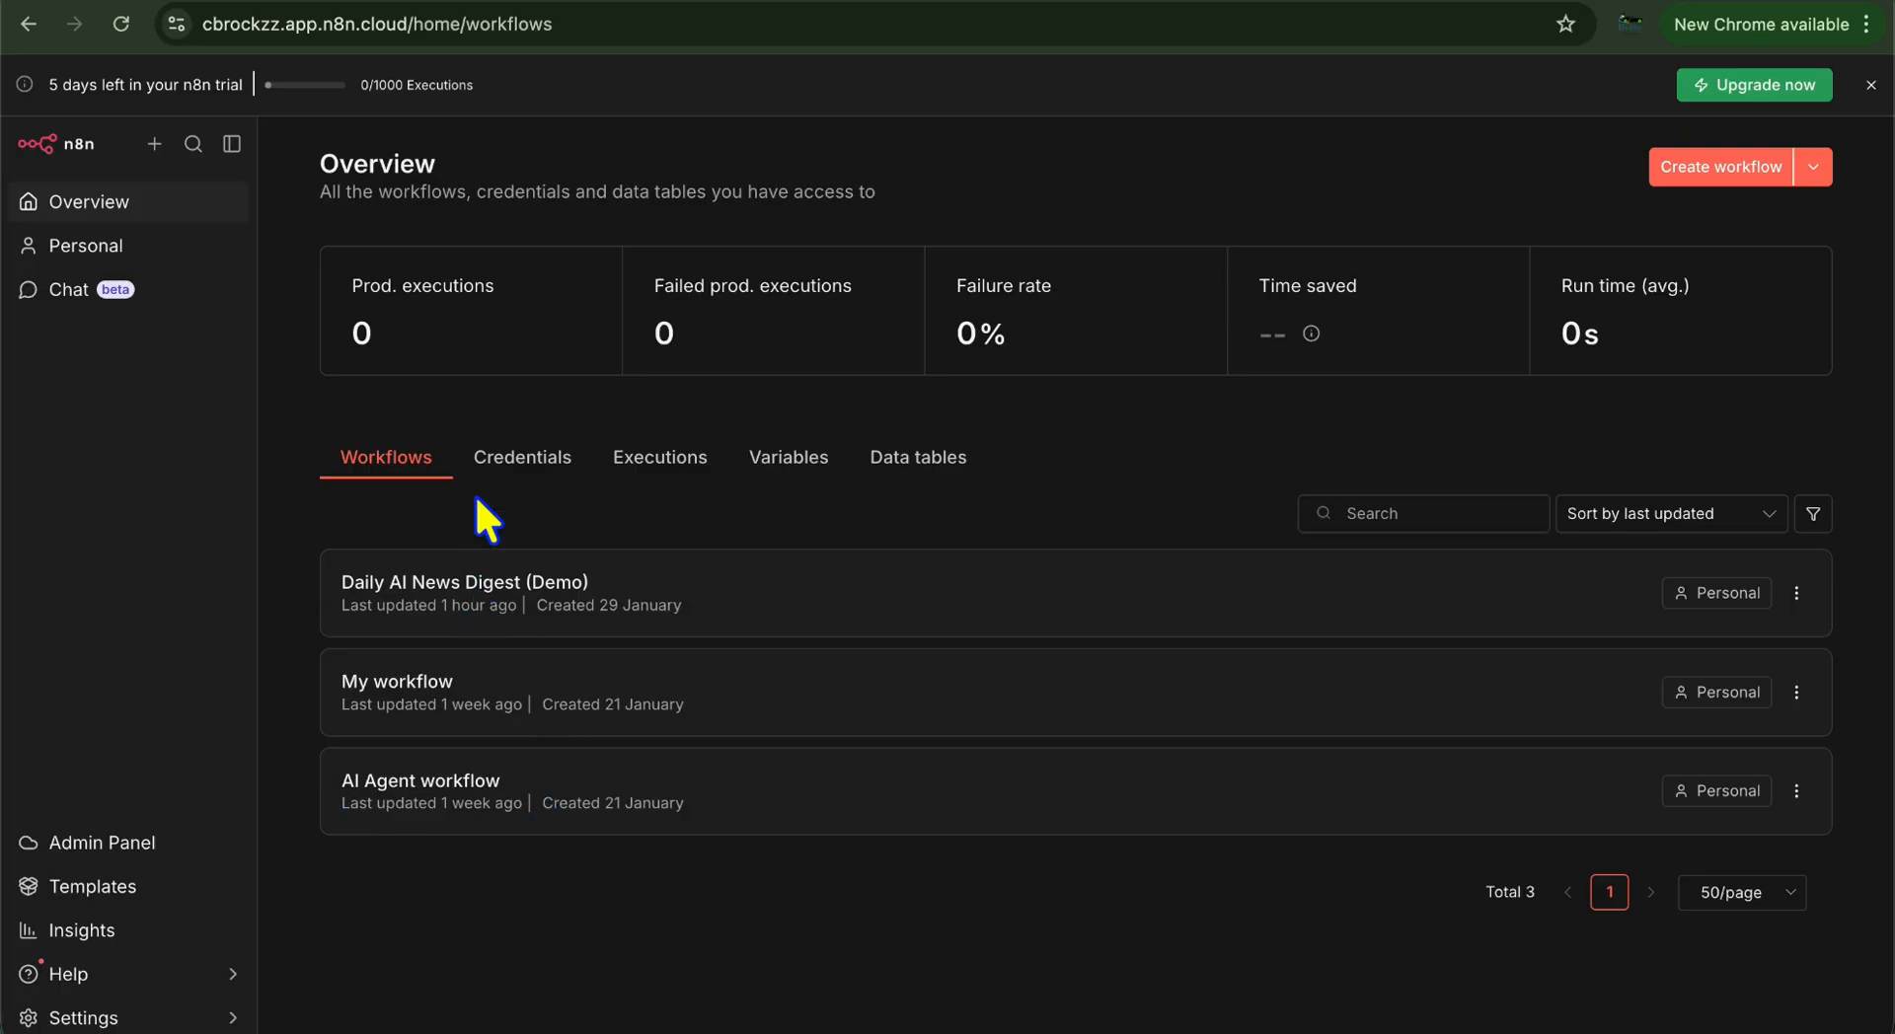
left_click(544, 464)
left_click(657, 464)
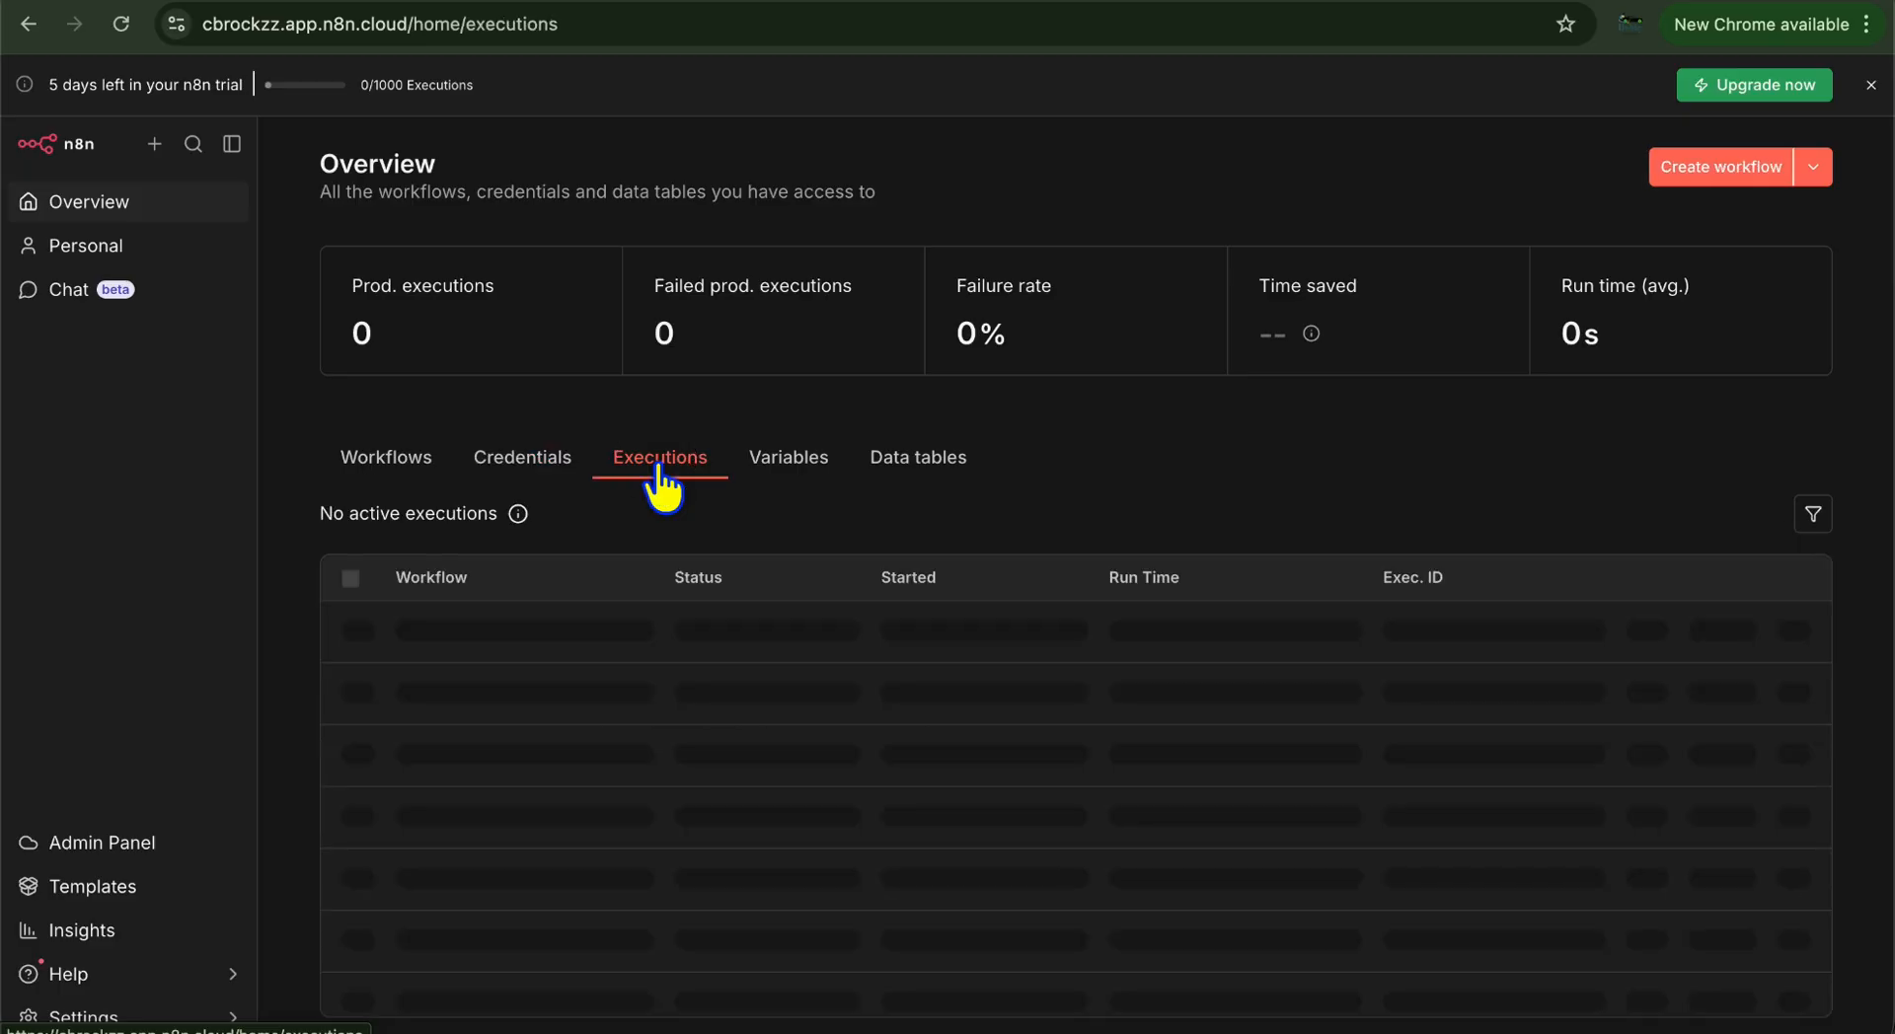
left_click(790, 464)
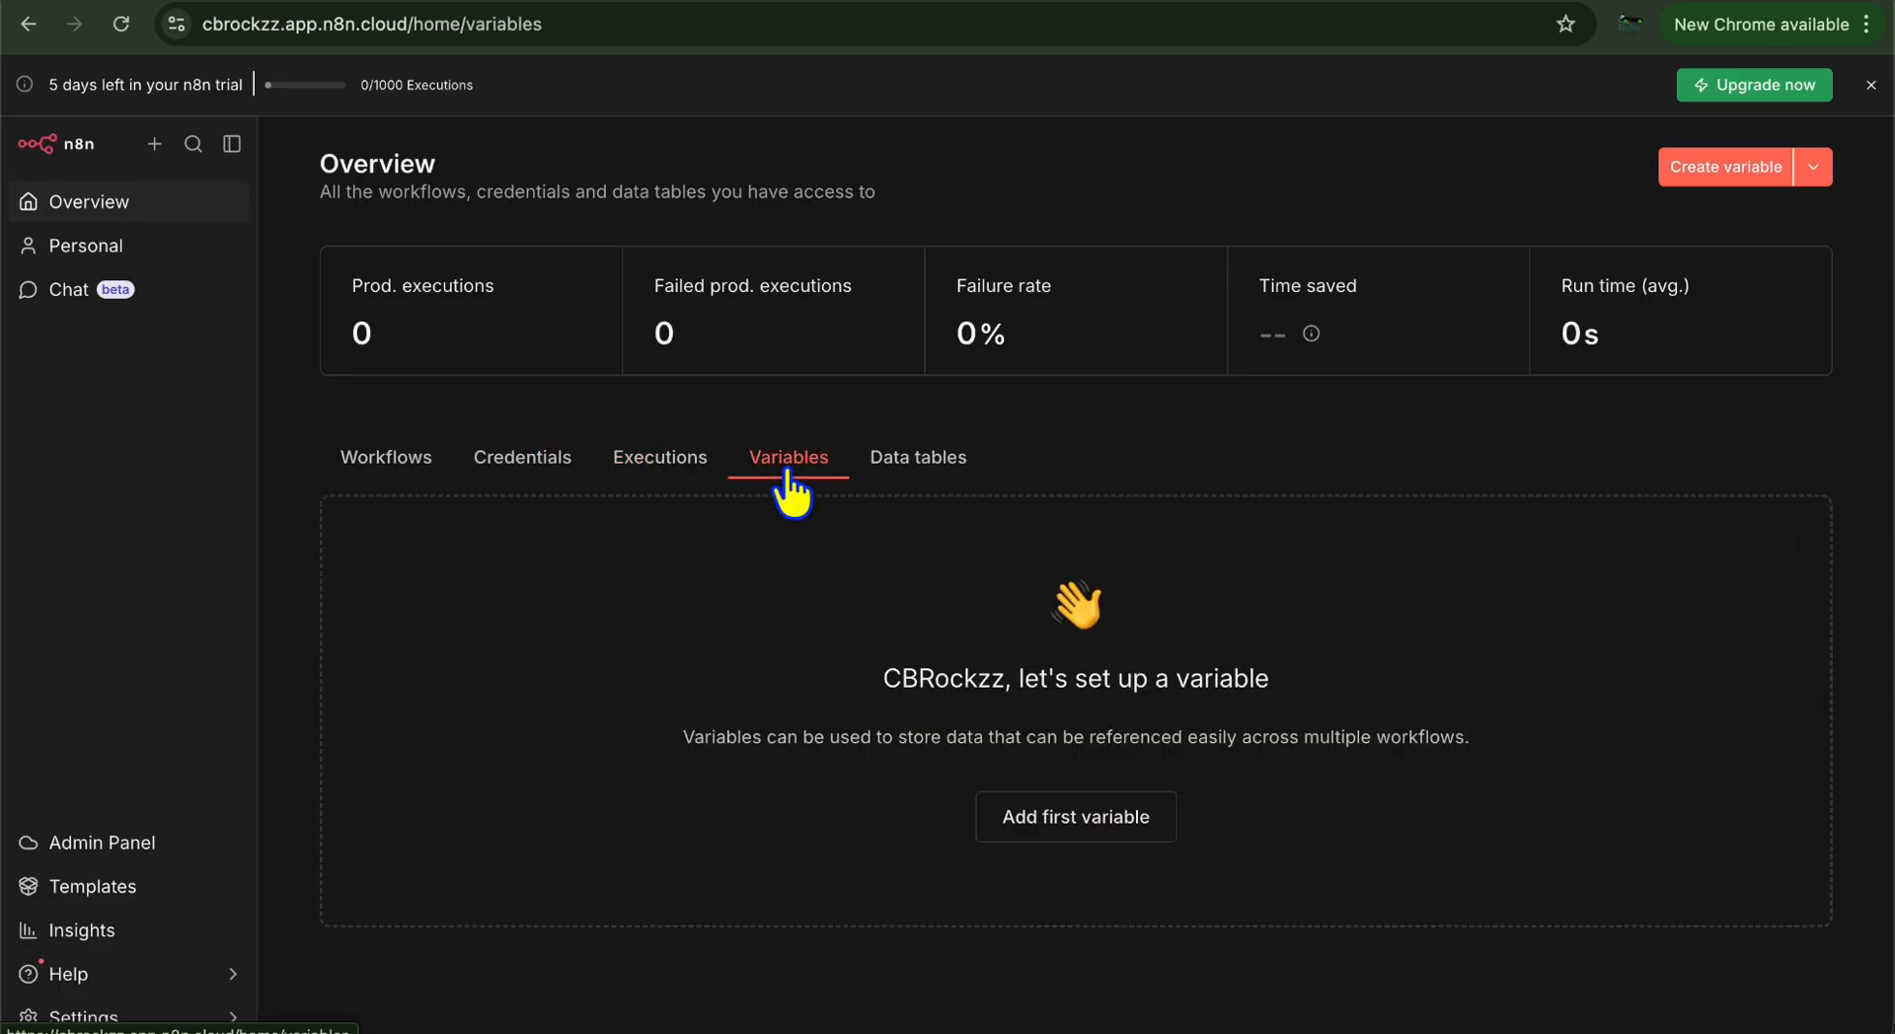
left_click(918, 460)
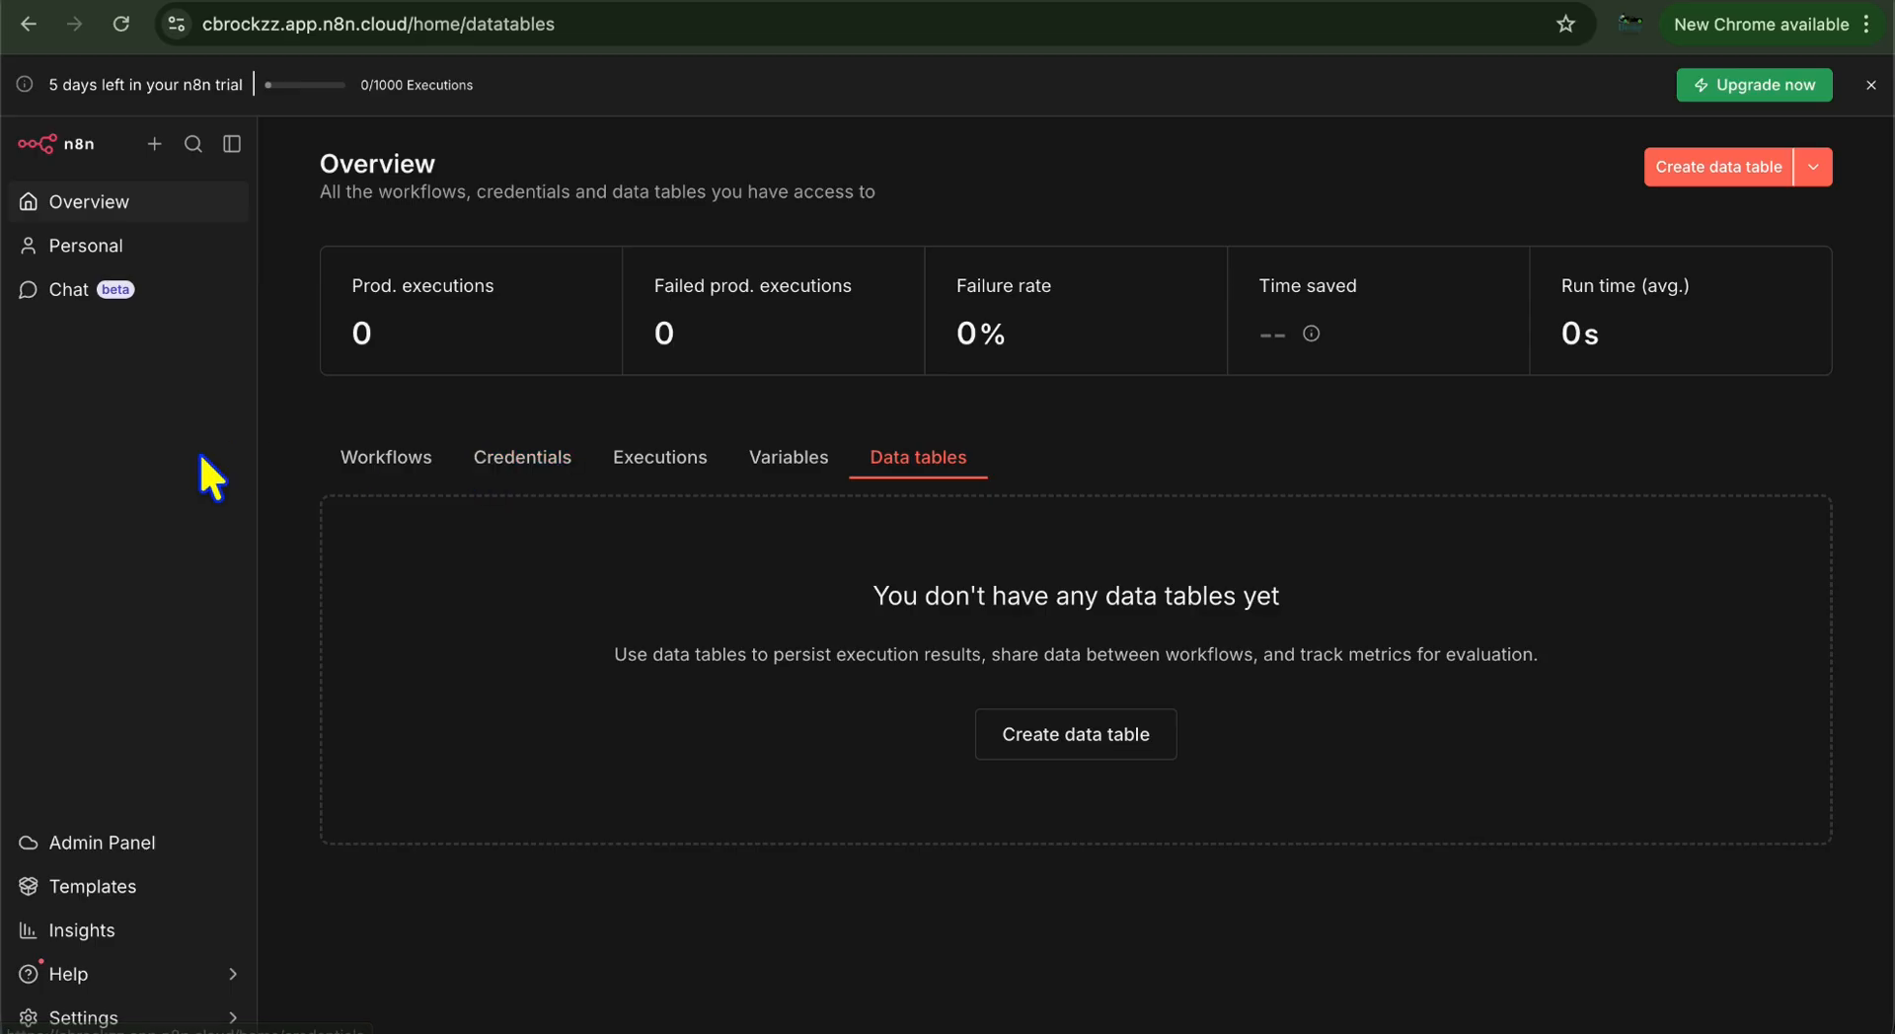
left_click(116, 839)
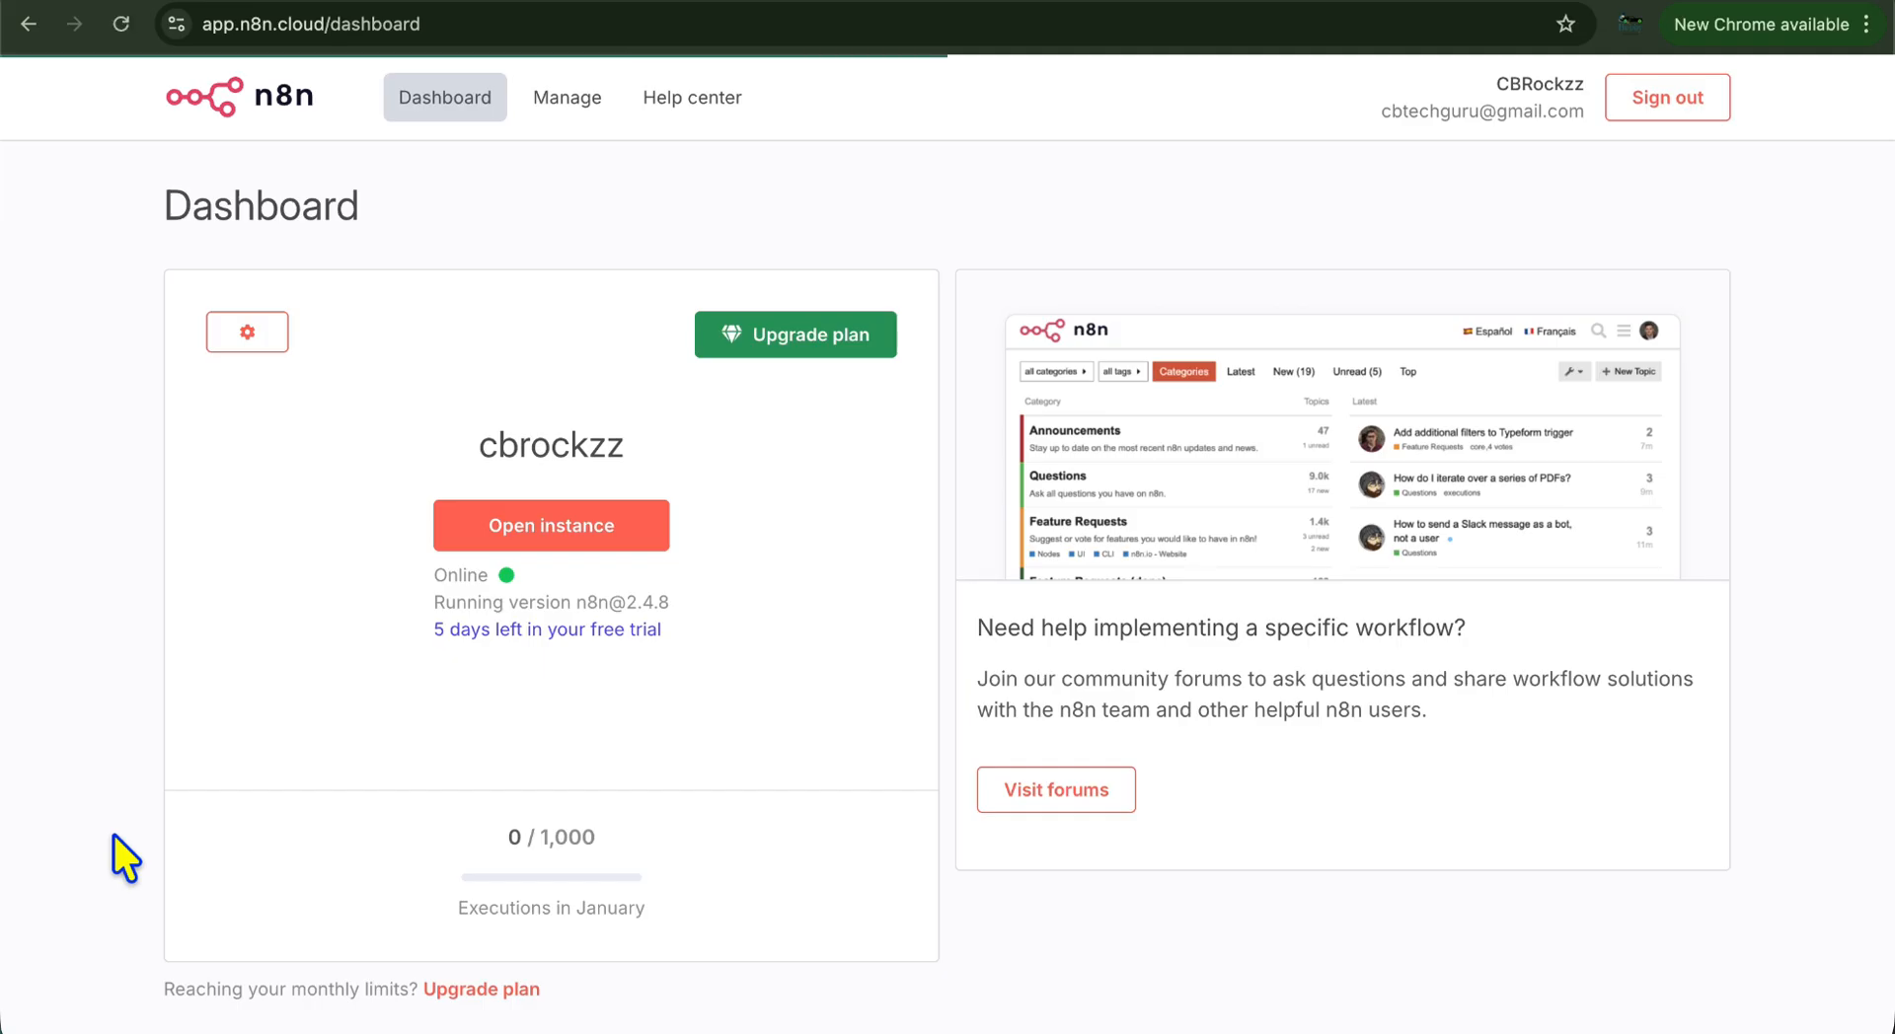
left_click(564, 553)
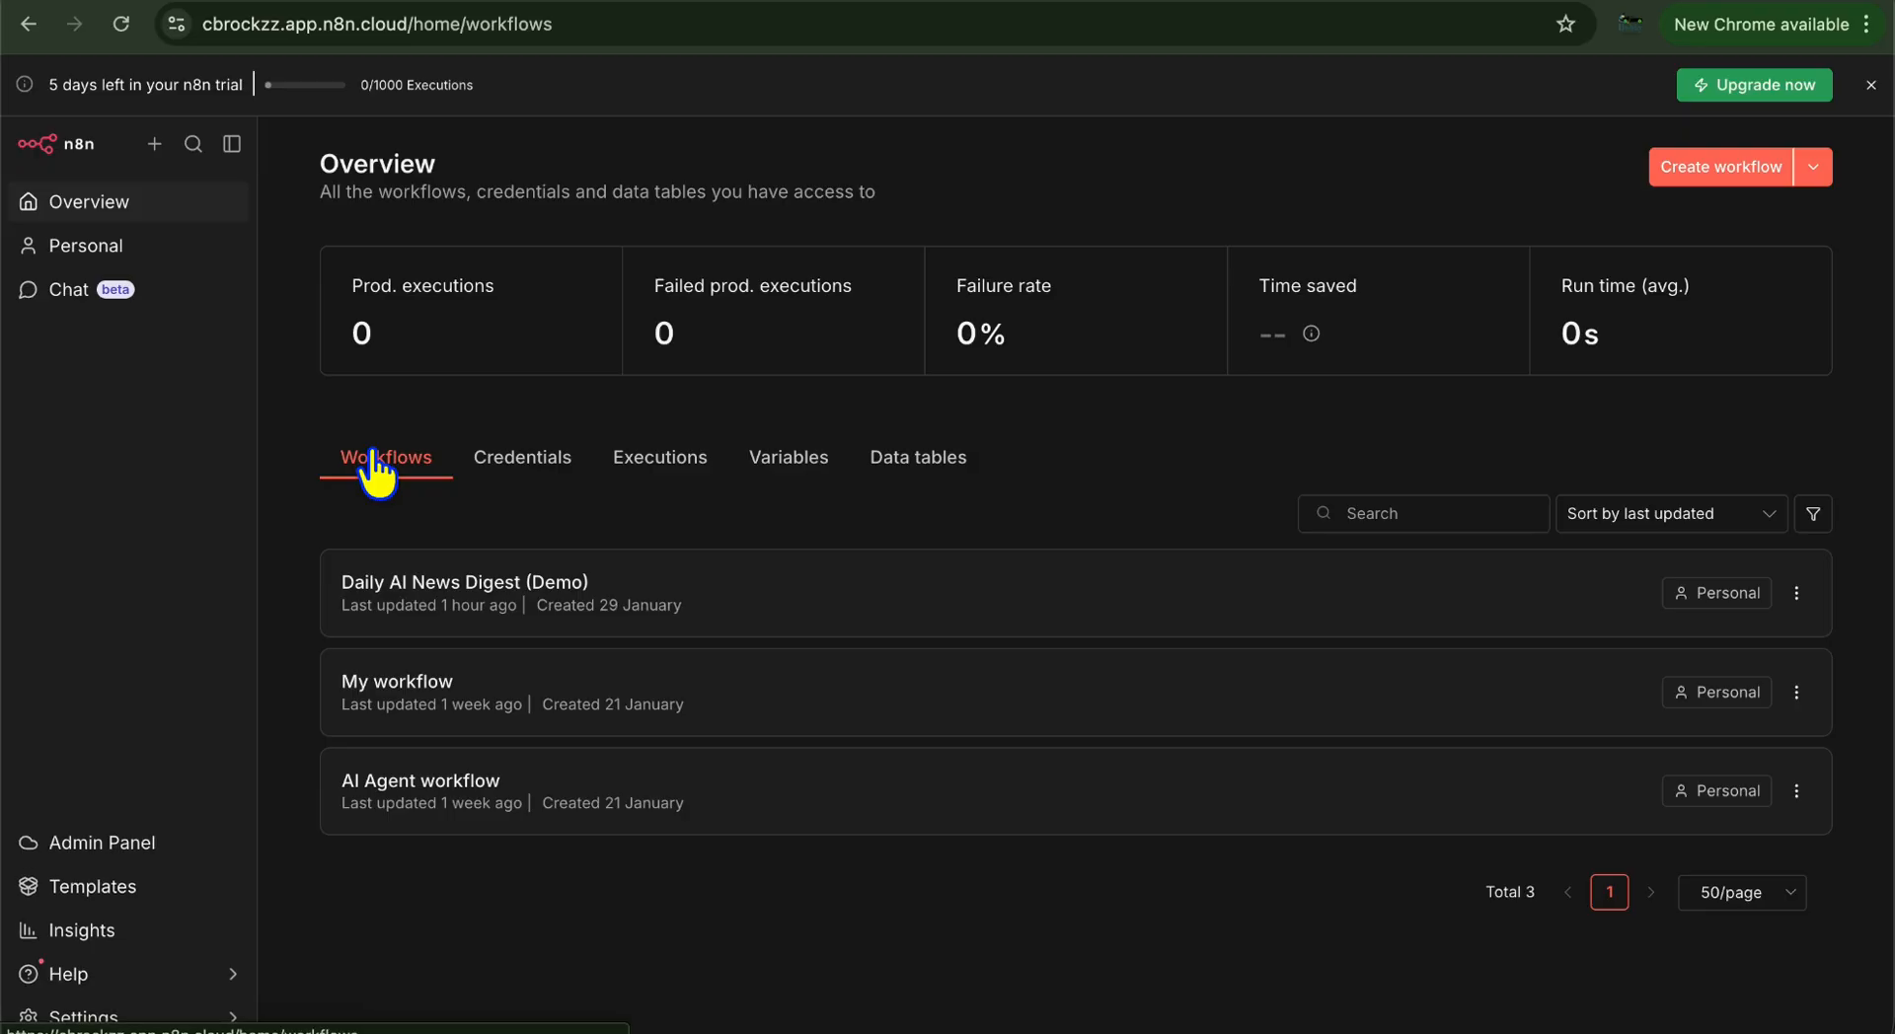
Open Daily AI News Digest (Demo) and inspect its chat trigger, AI Agent, Gmail and If nodes
left_click(479, 592)
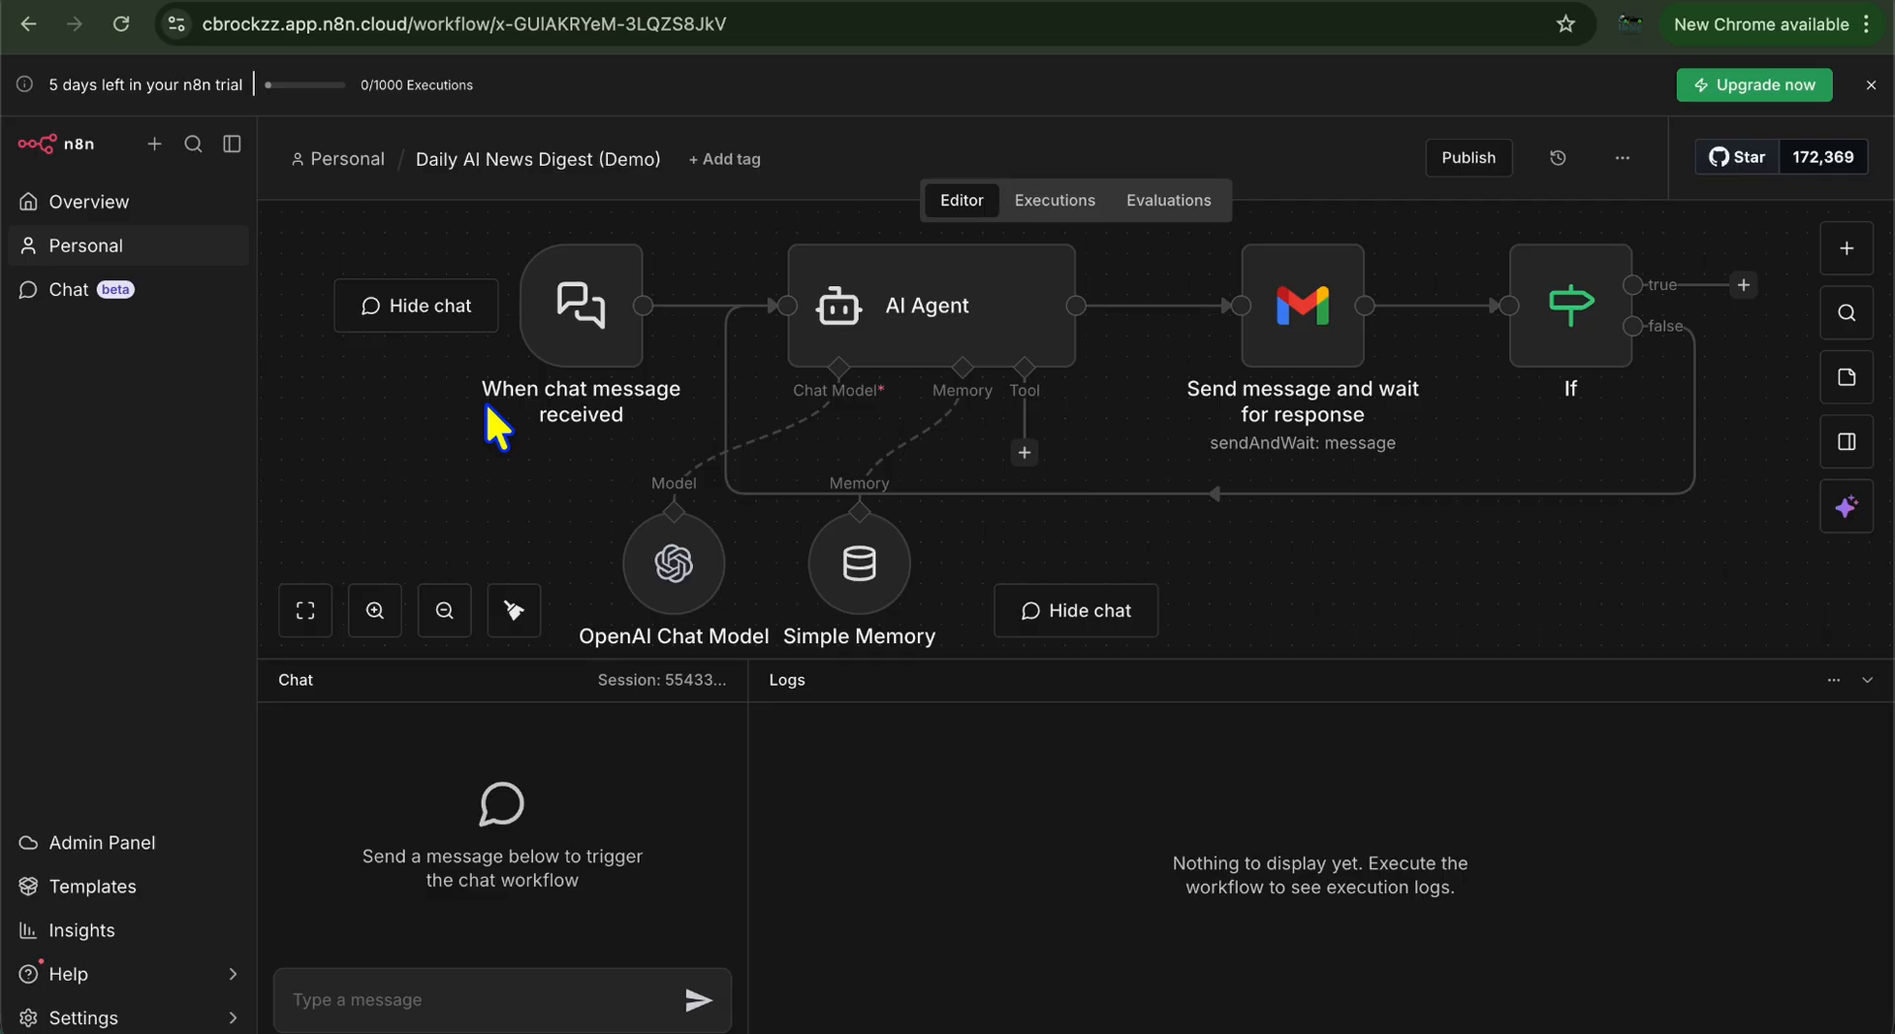
mouse_move(579, 328)
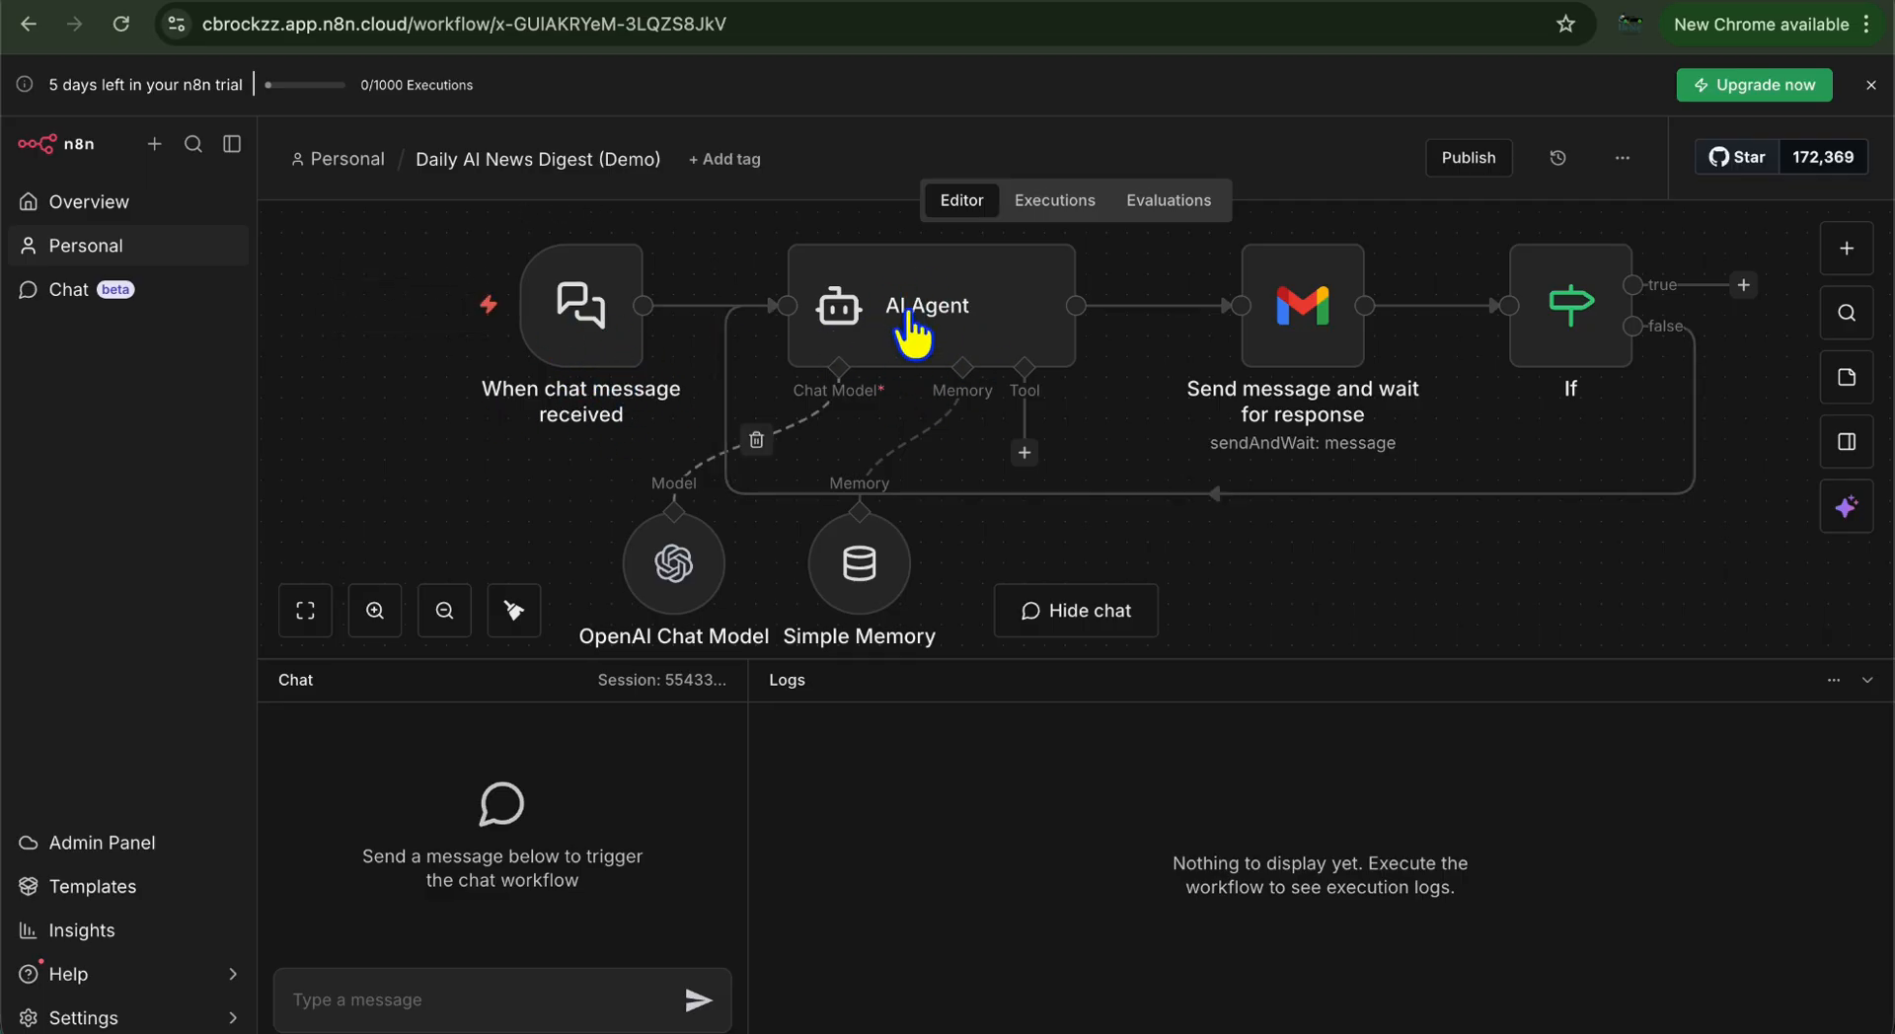
mouse_move(1273, 355)
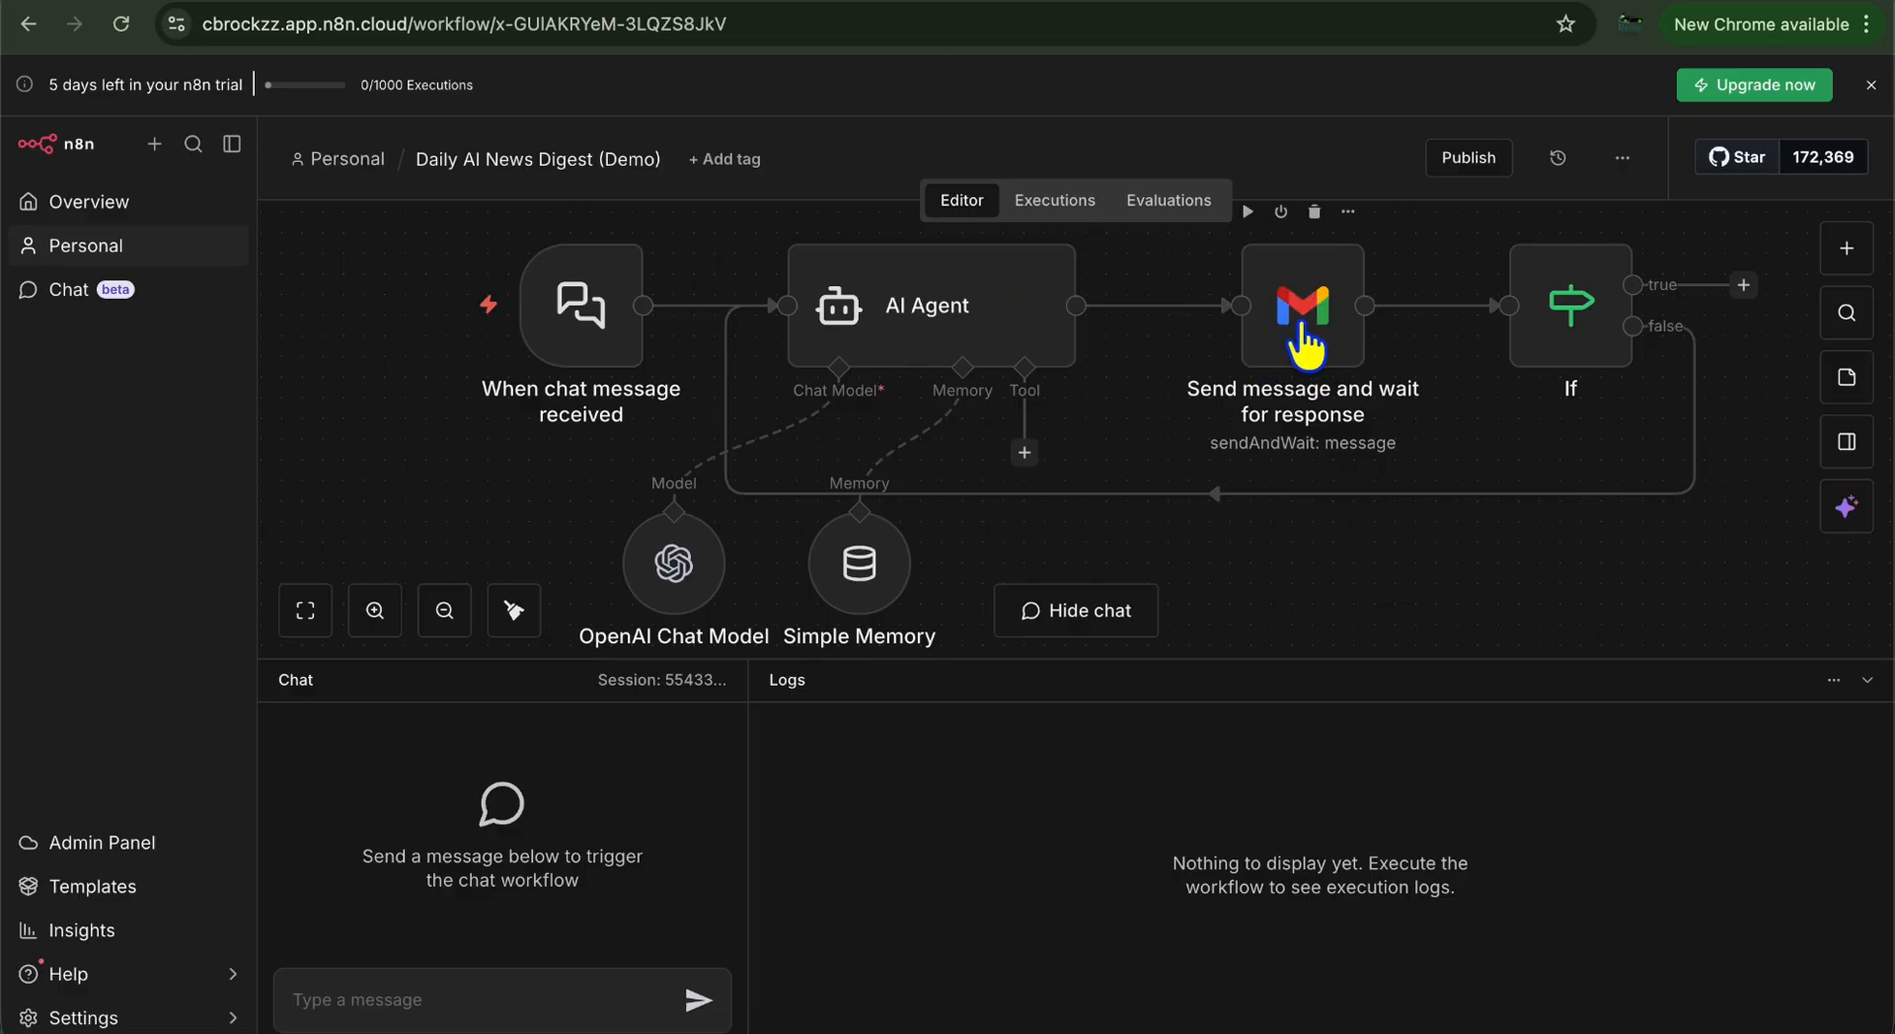
mouse_move(1384, 338)
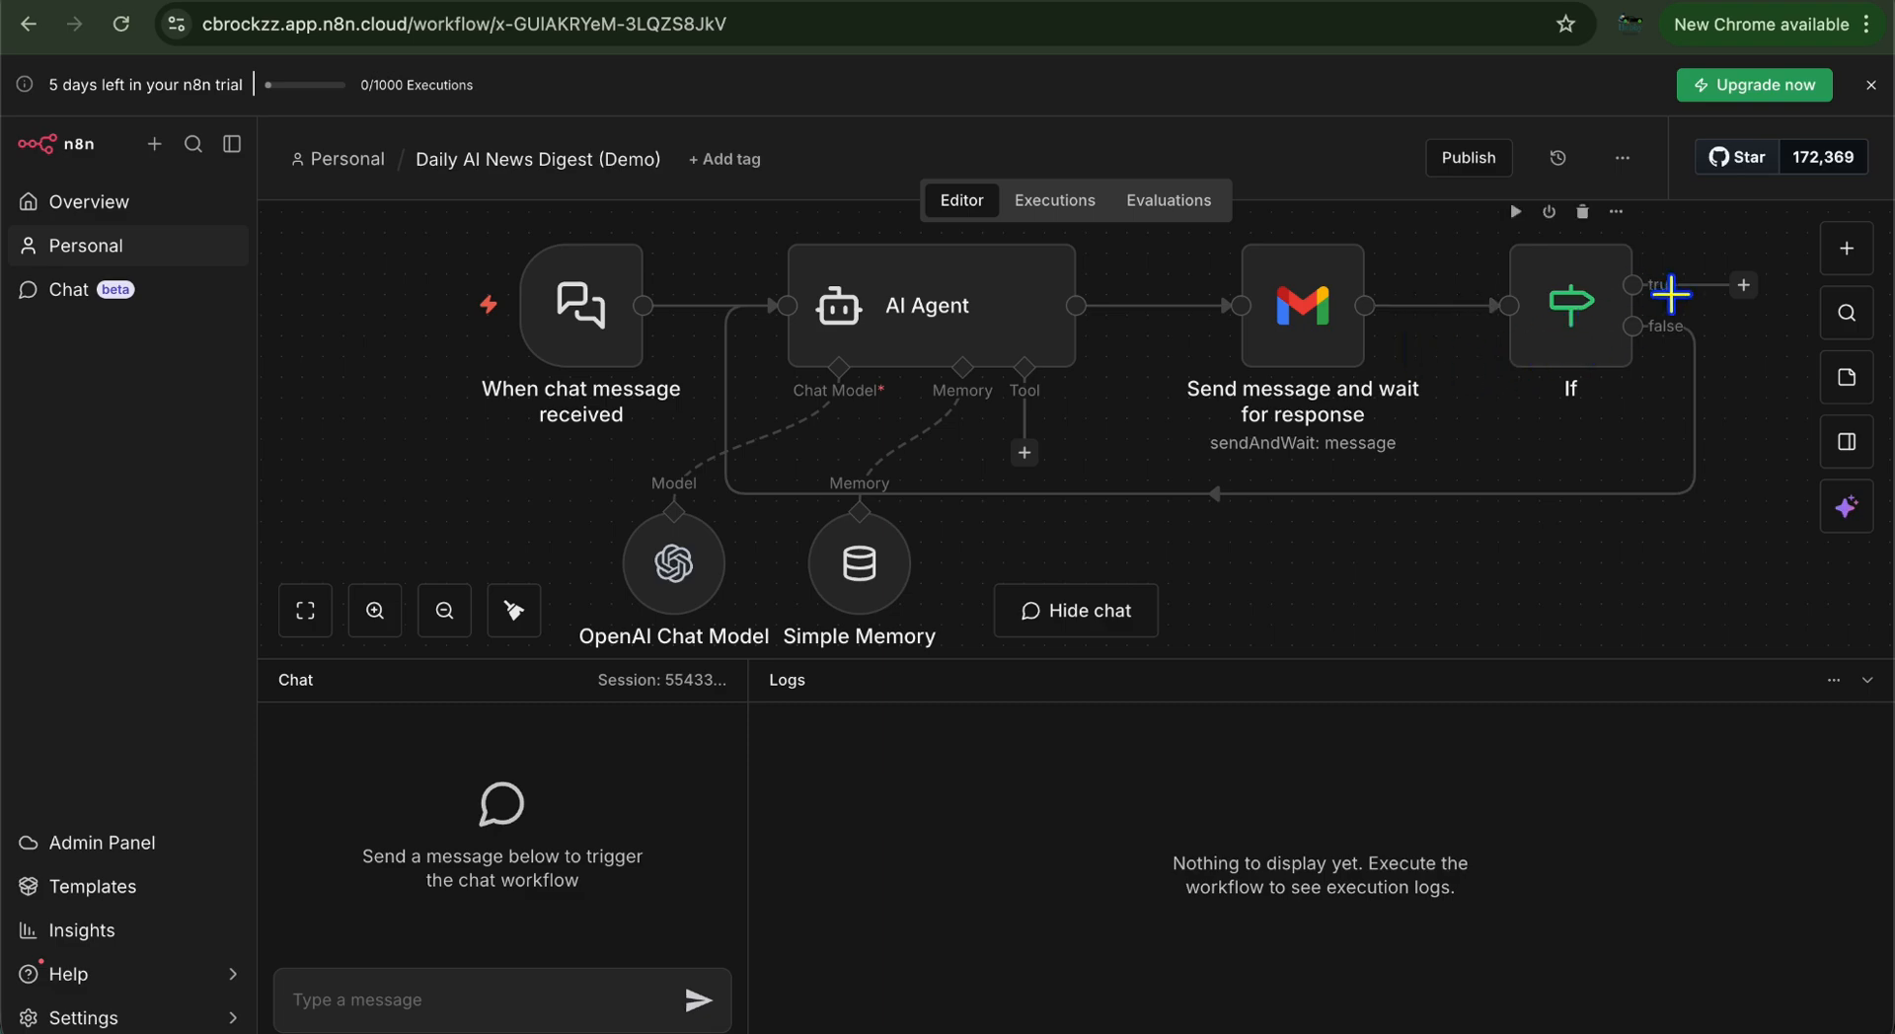
mouse_move(1663, 328)
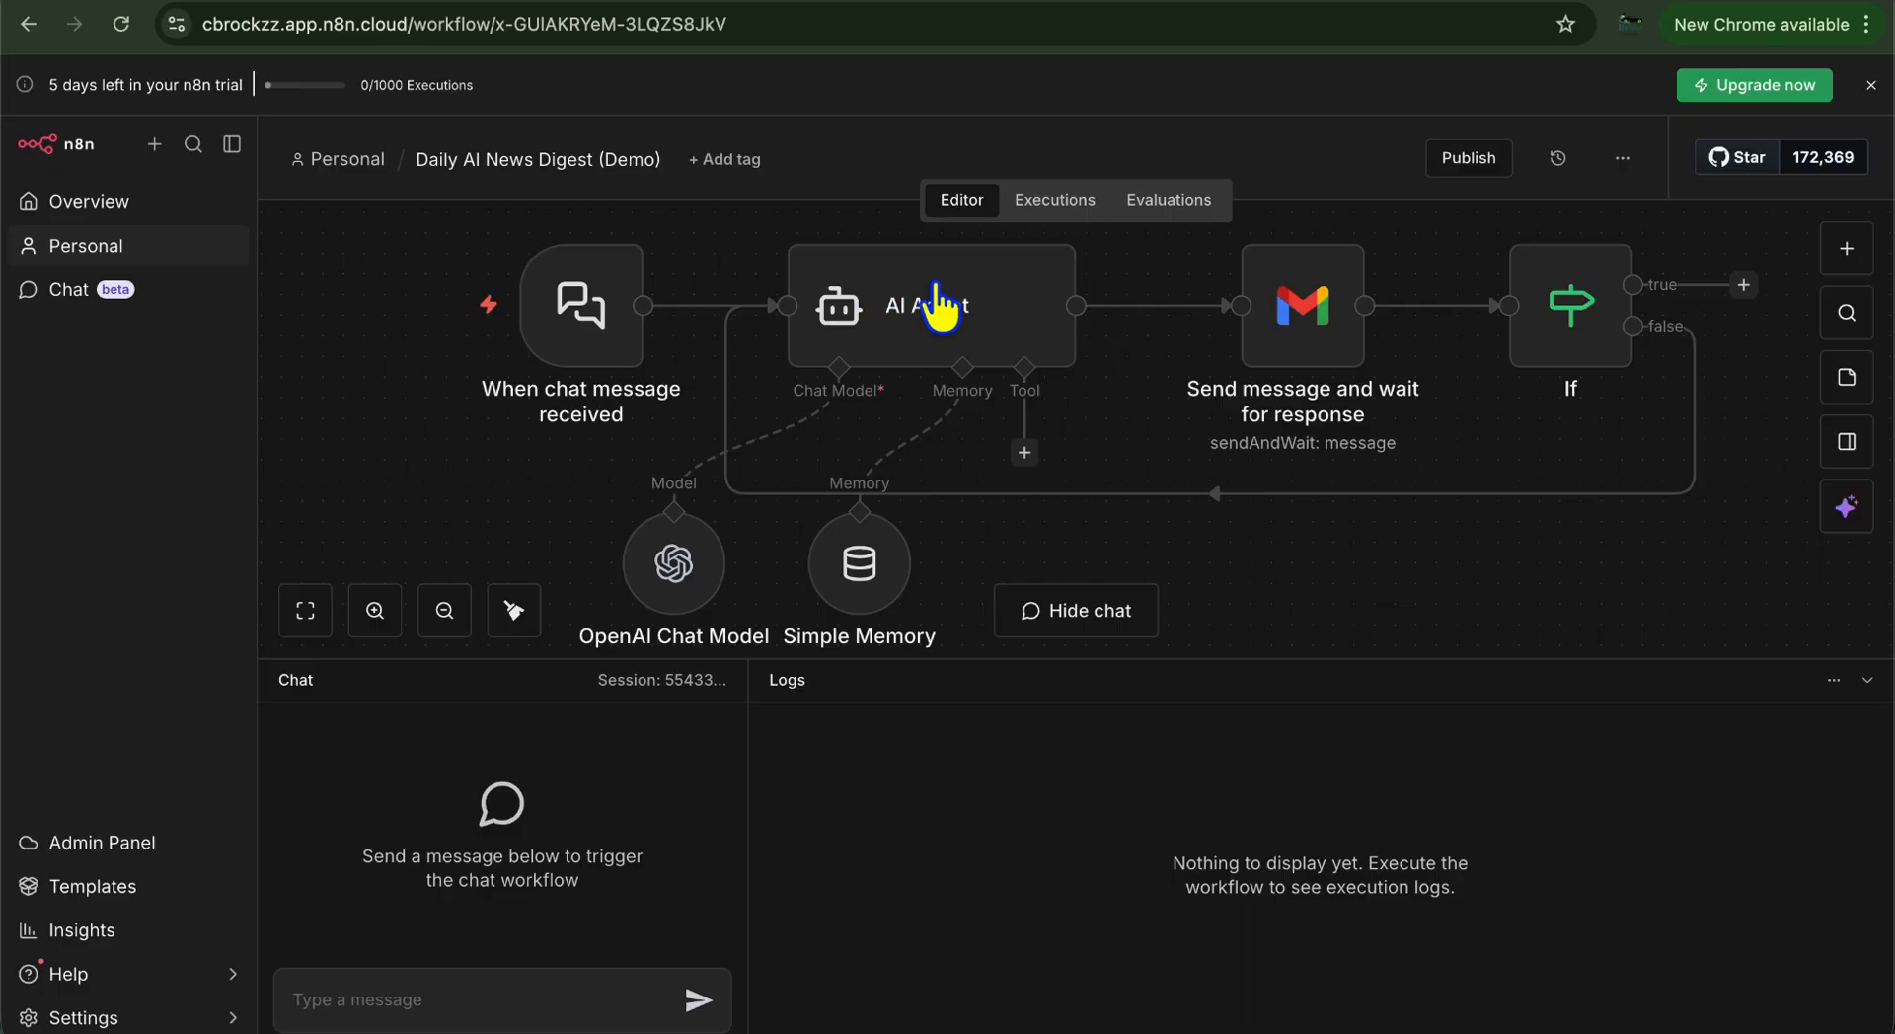
mouse_move(701, 569)
scroll(700, 568, "down", 1)
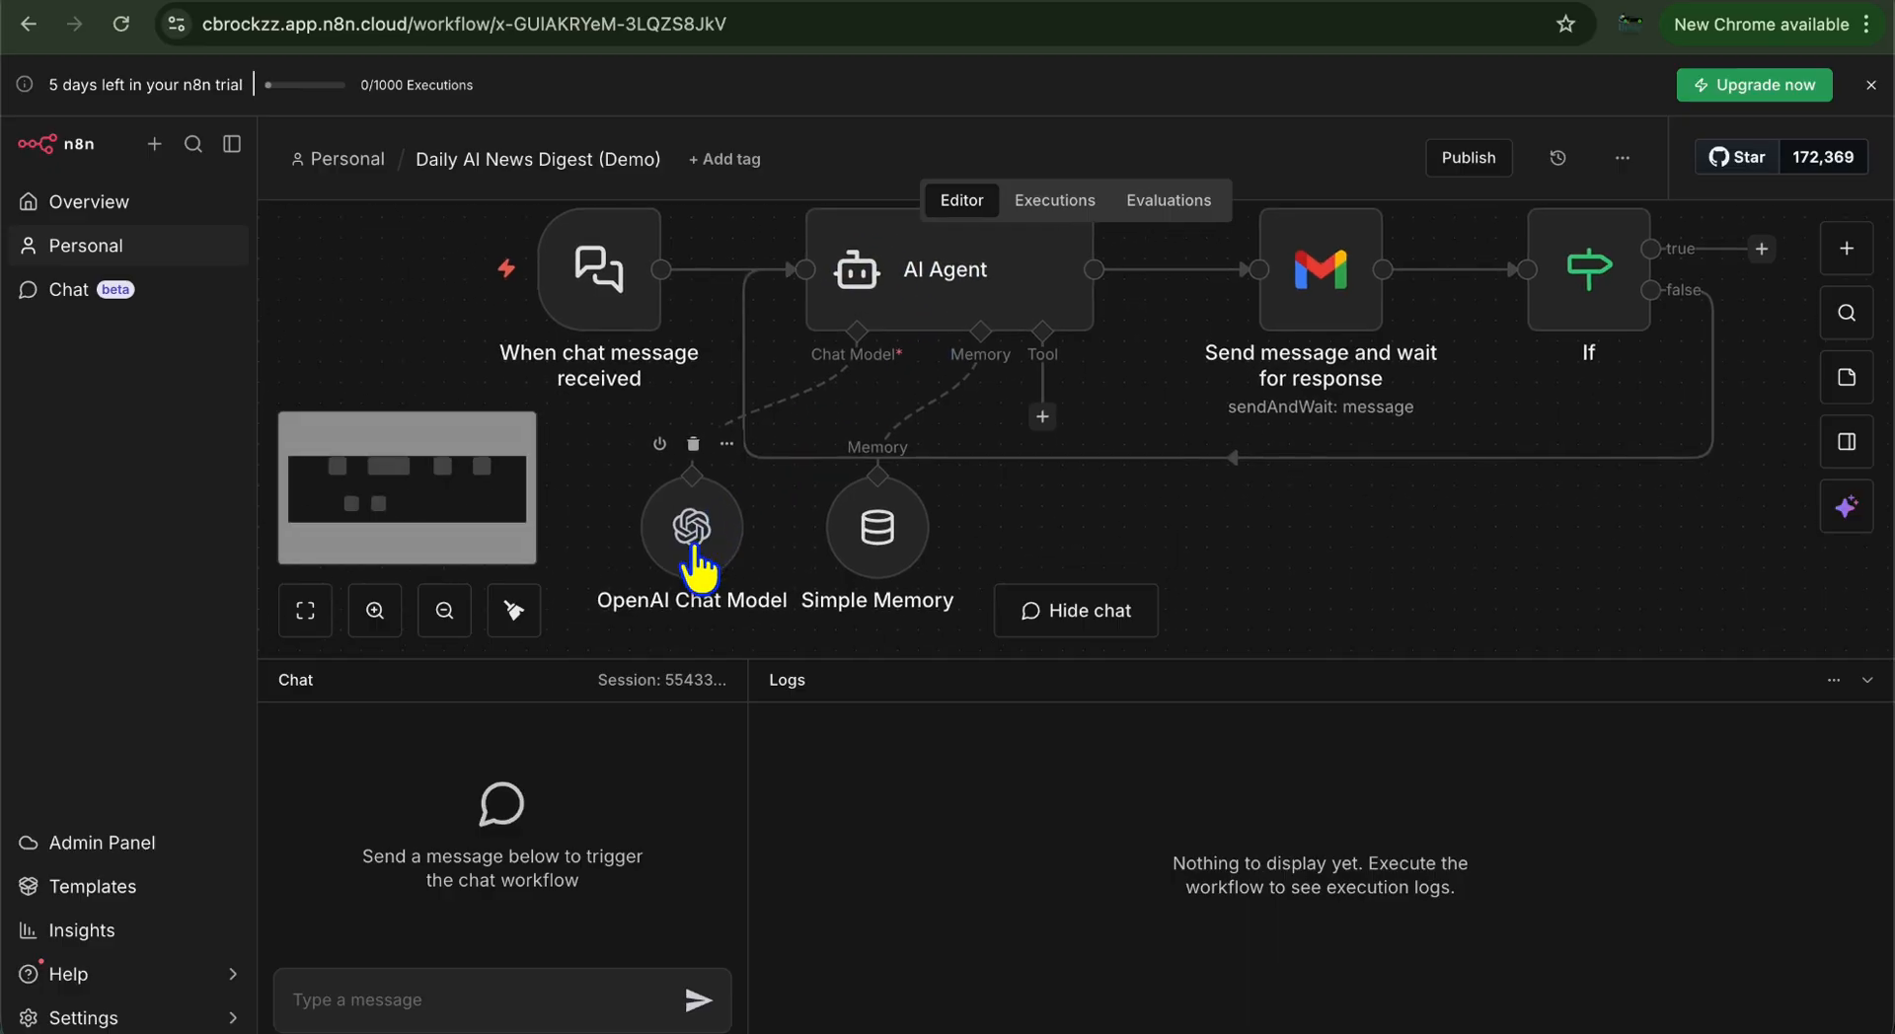
mouse_move(896, 538)
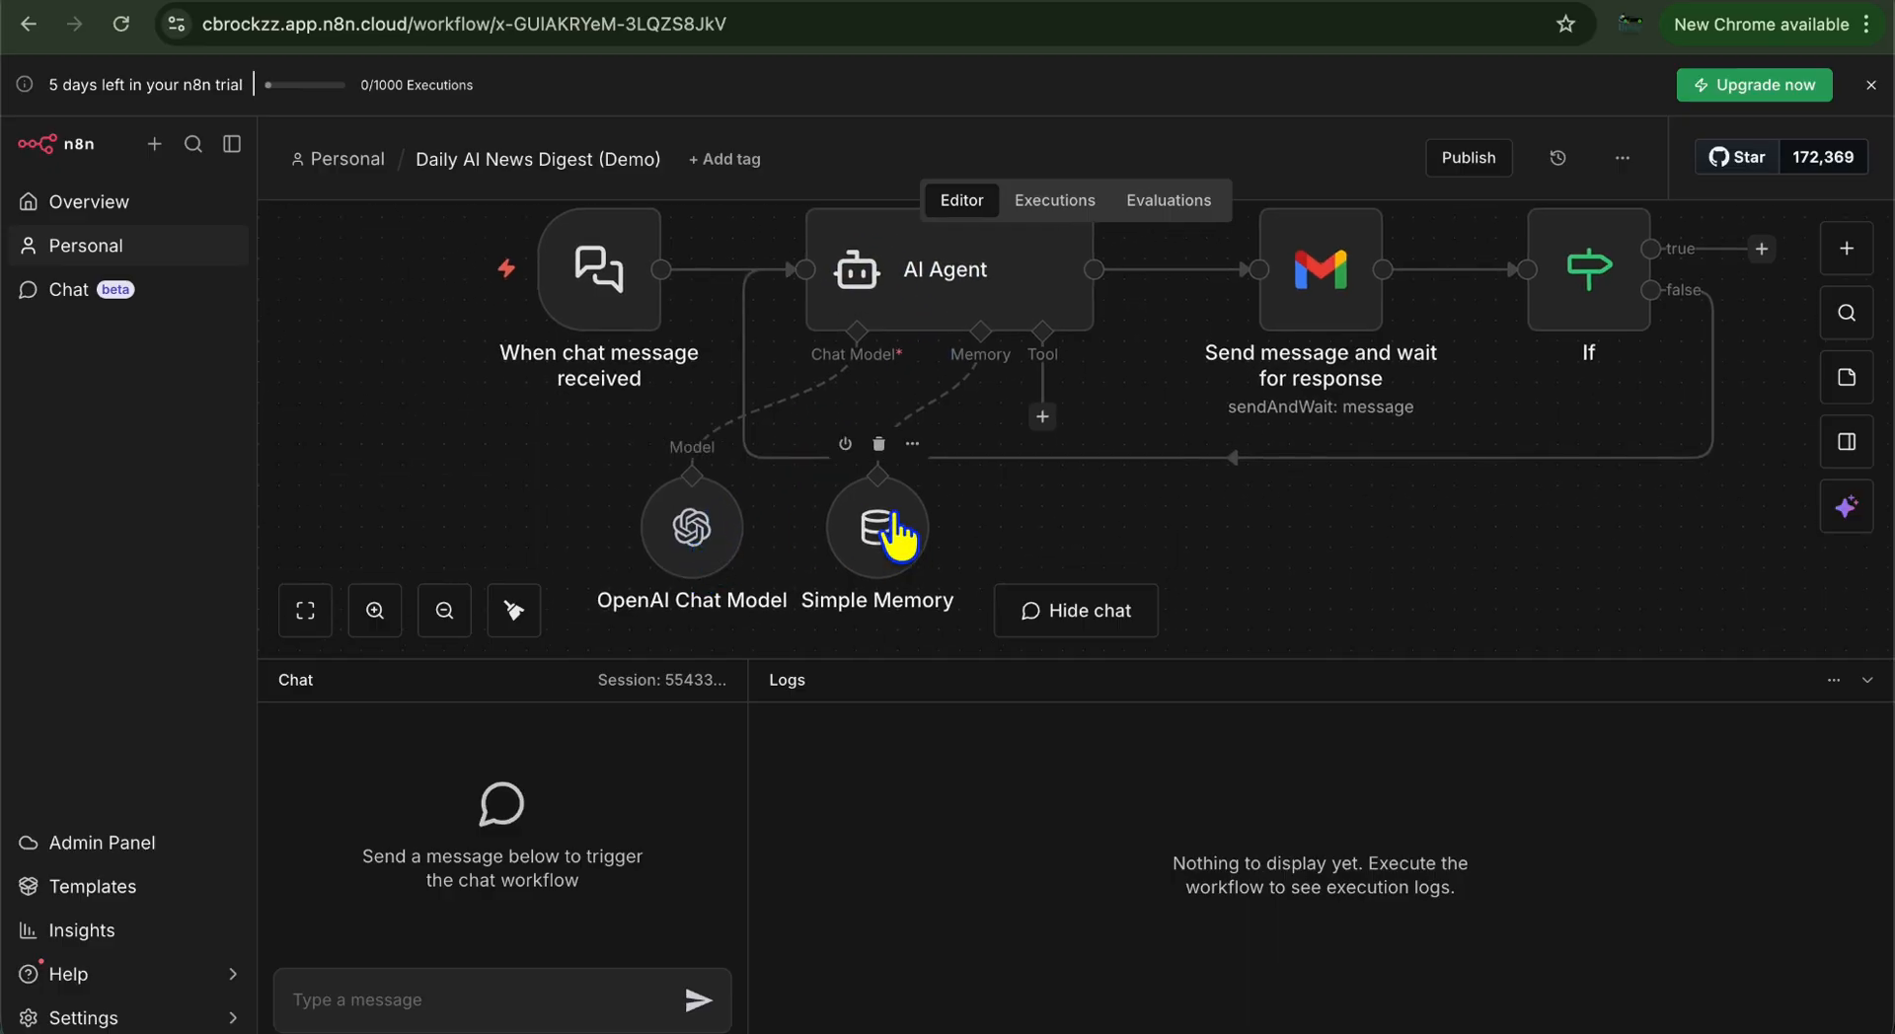
scroll(1029, 565, "up", 3)
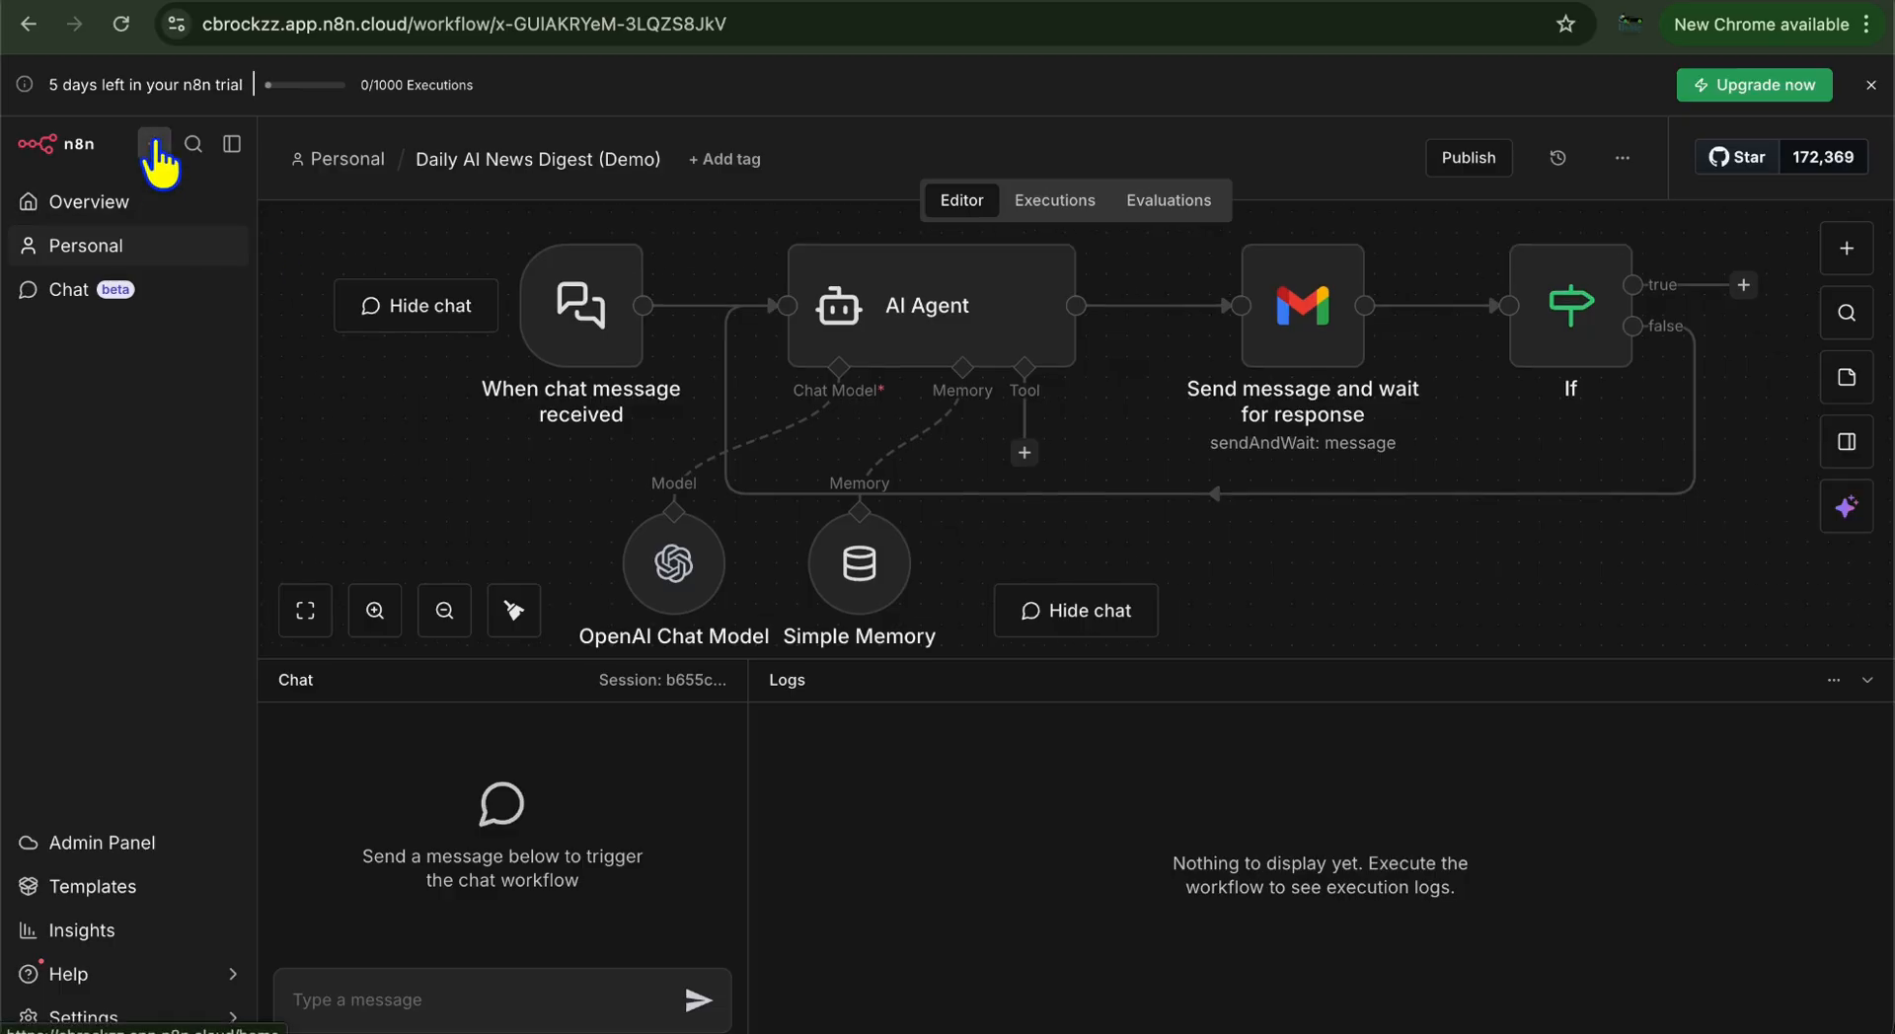
Create a new empty workflow, My workflow 2, from the overview and bring up its first-step chooser
left_click(122, 203)
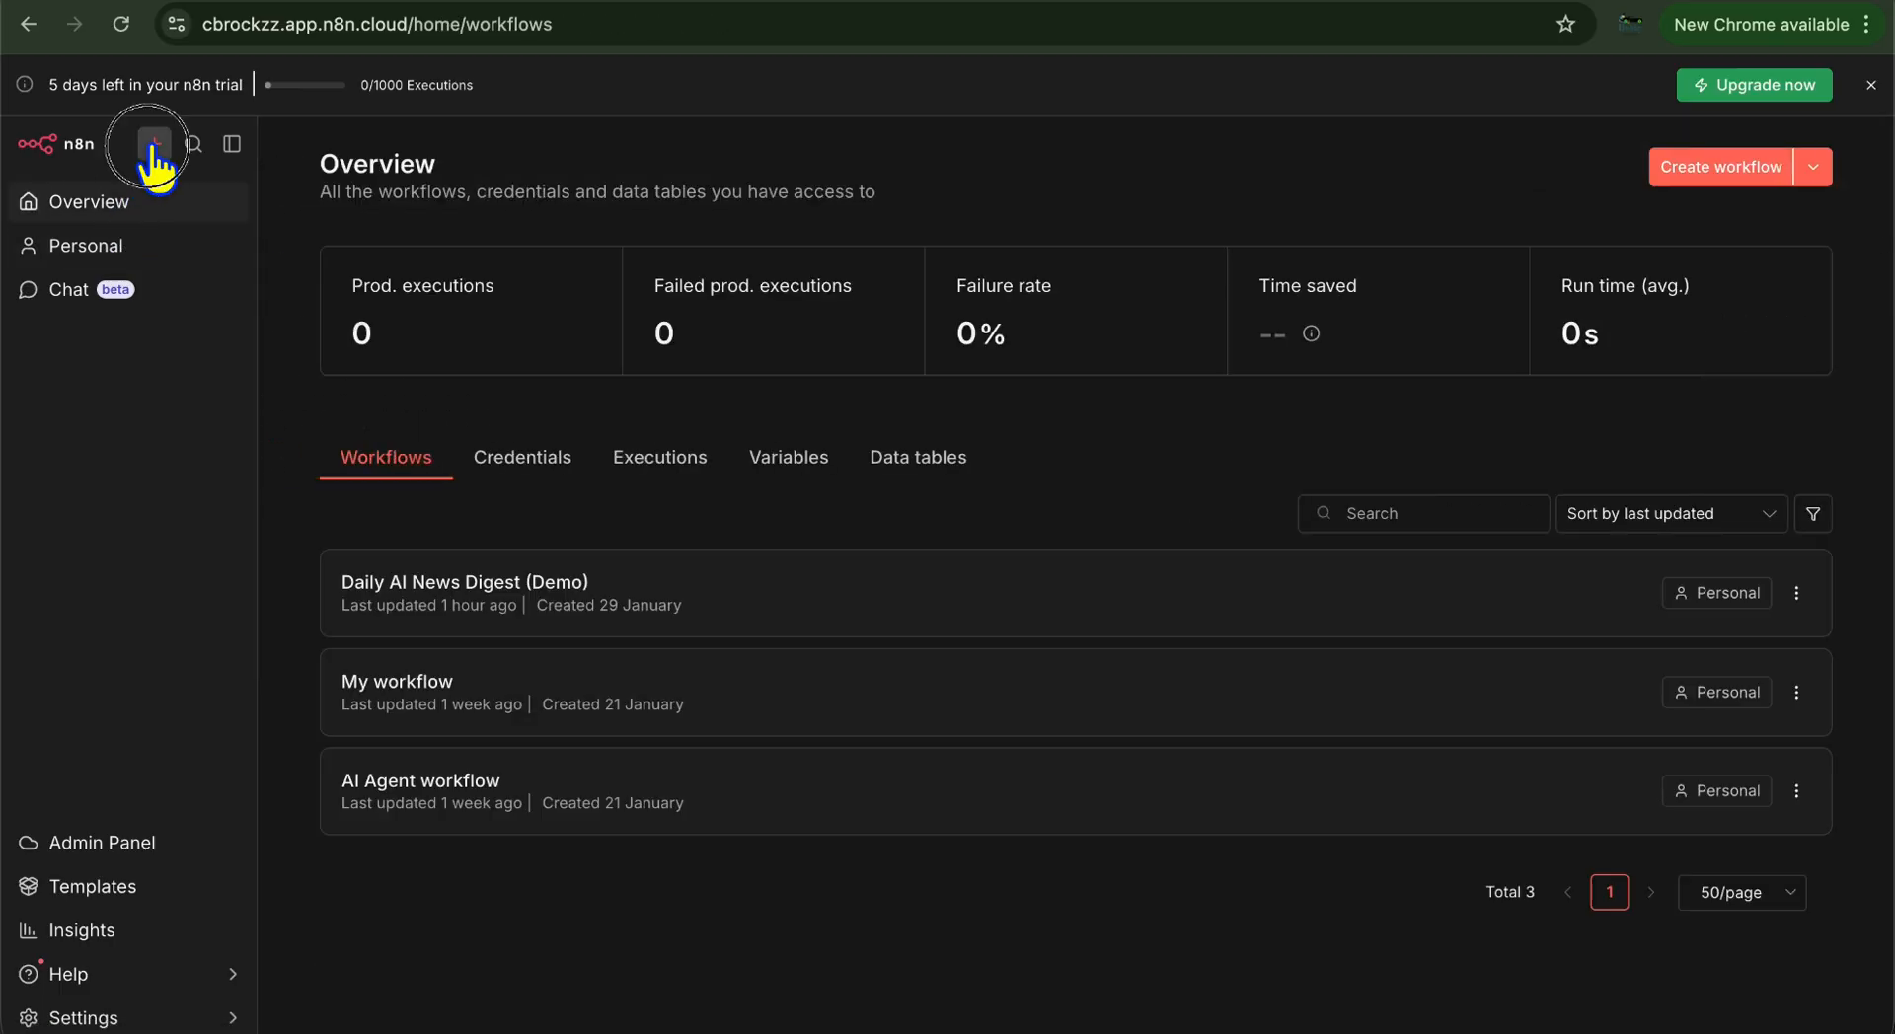
left_click(154, 145)
mouse_move(191, 209)
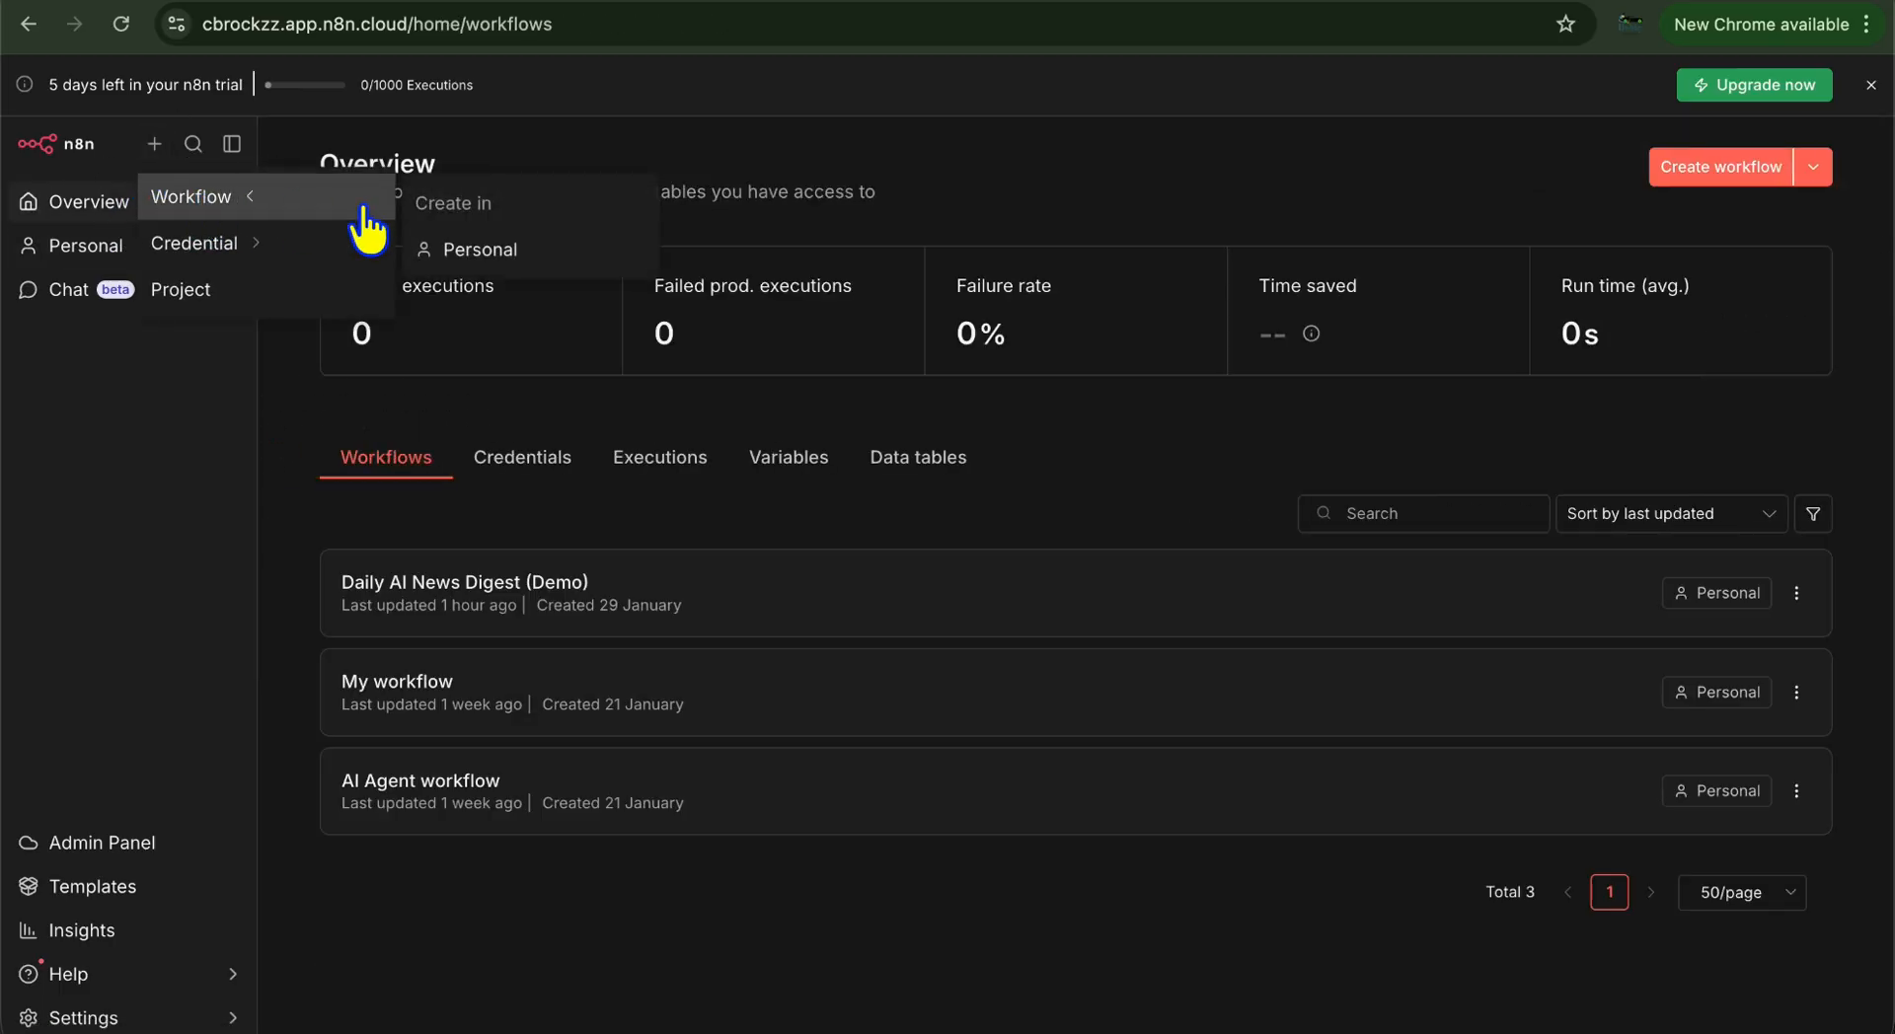
left_click(479, 252)
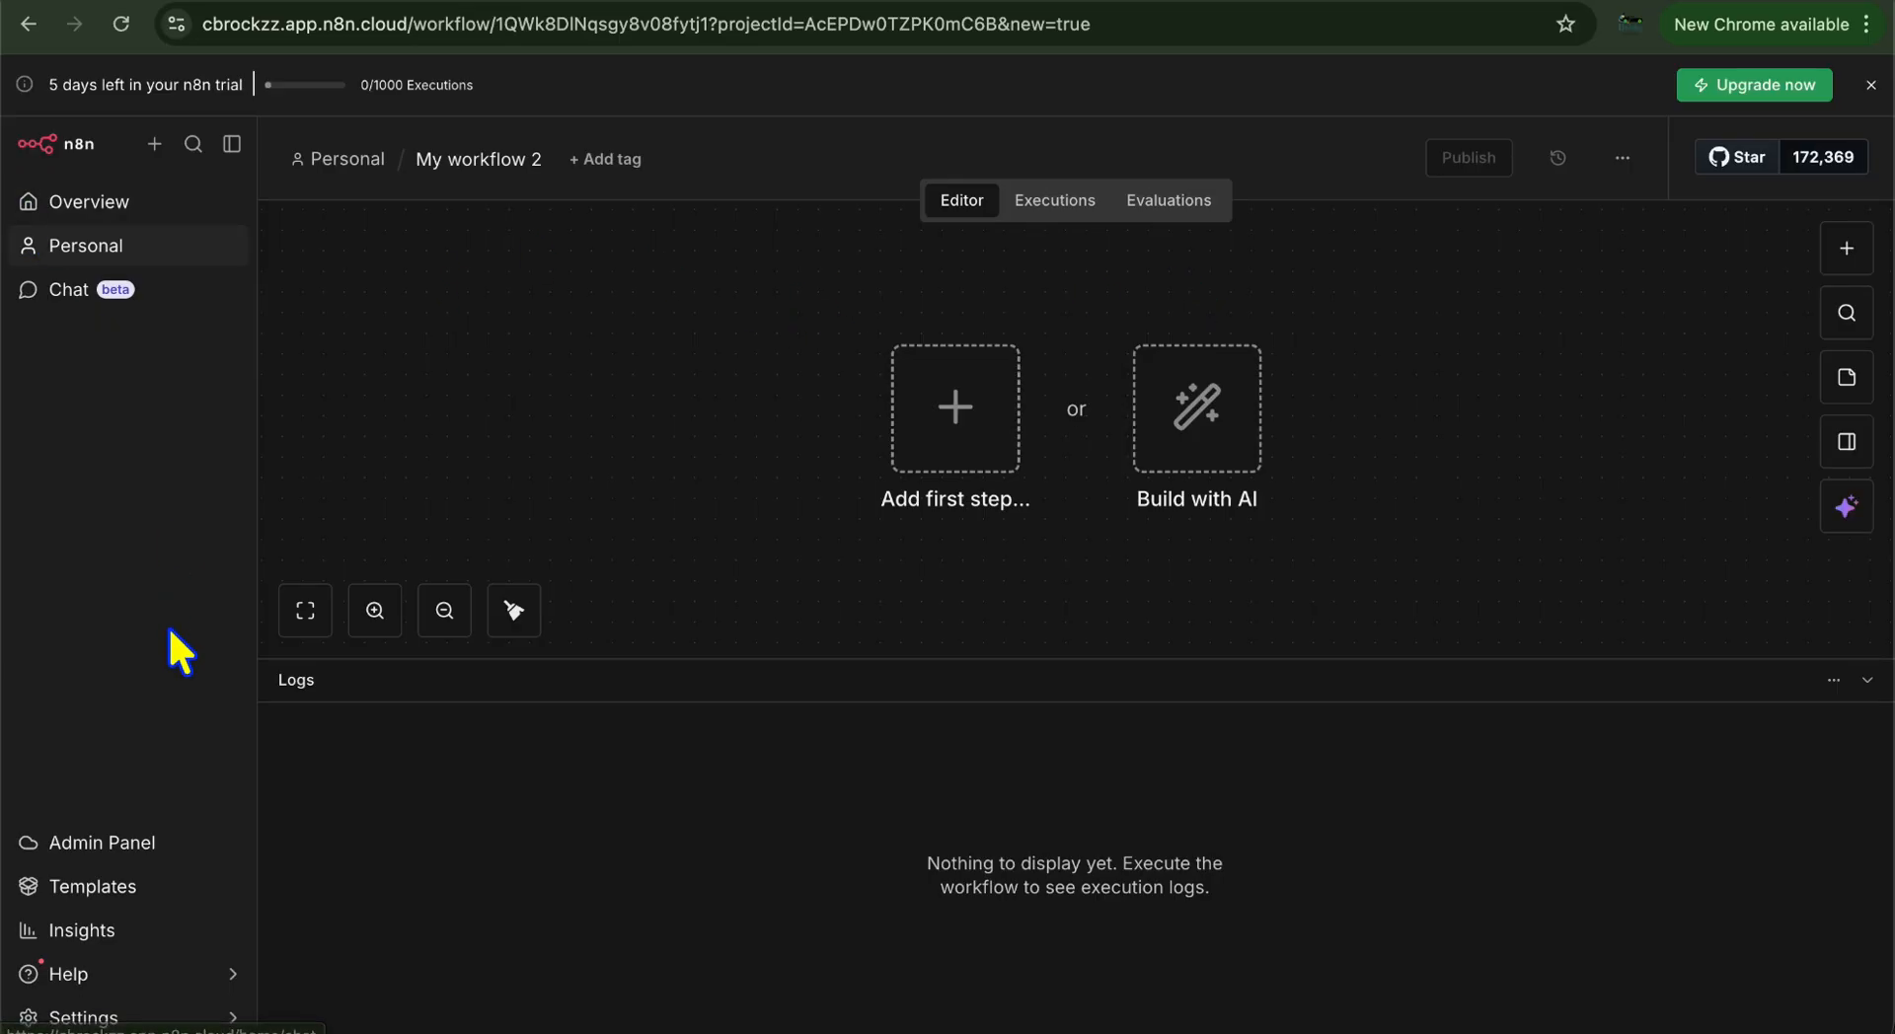
left_click(57, 145)
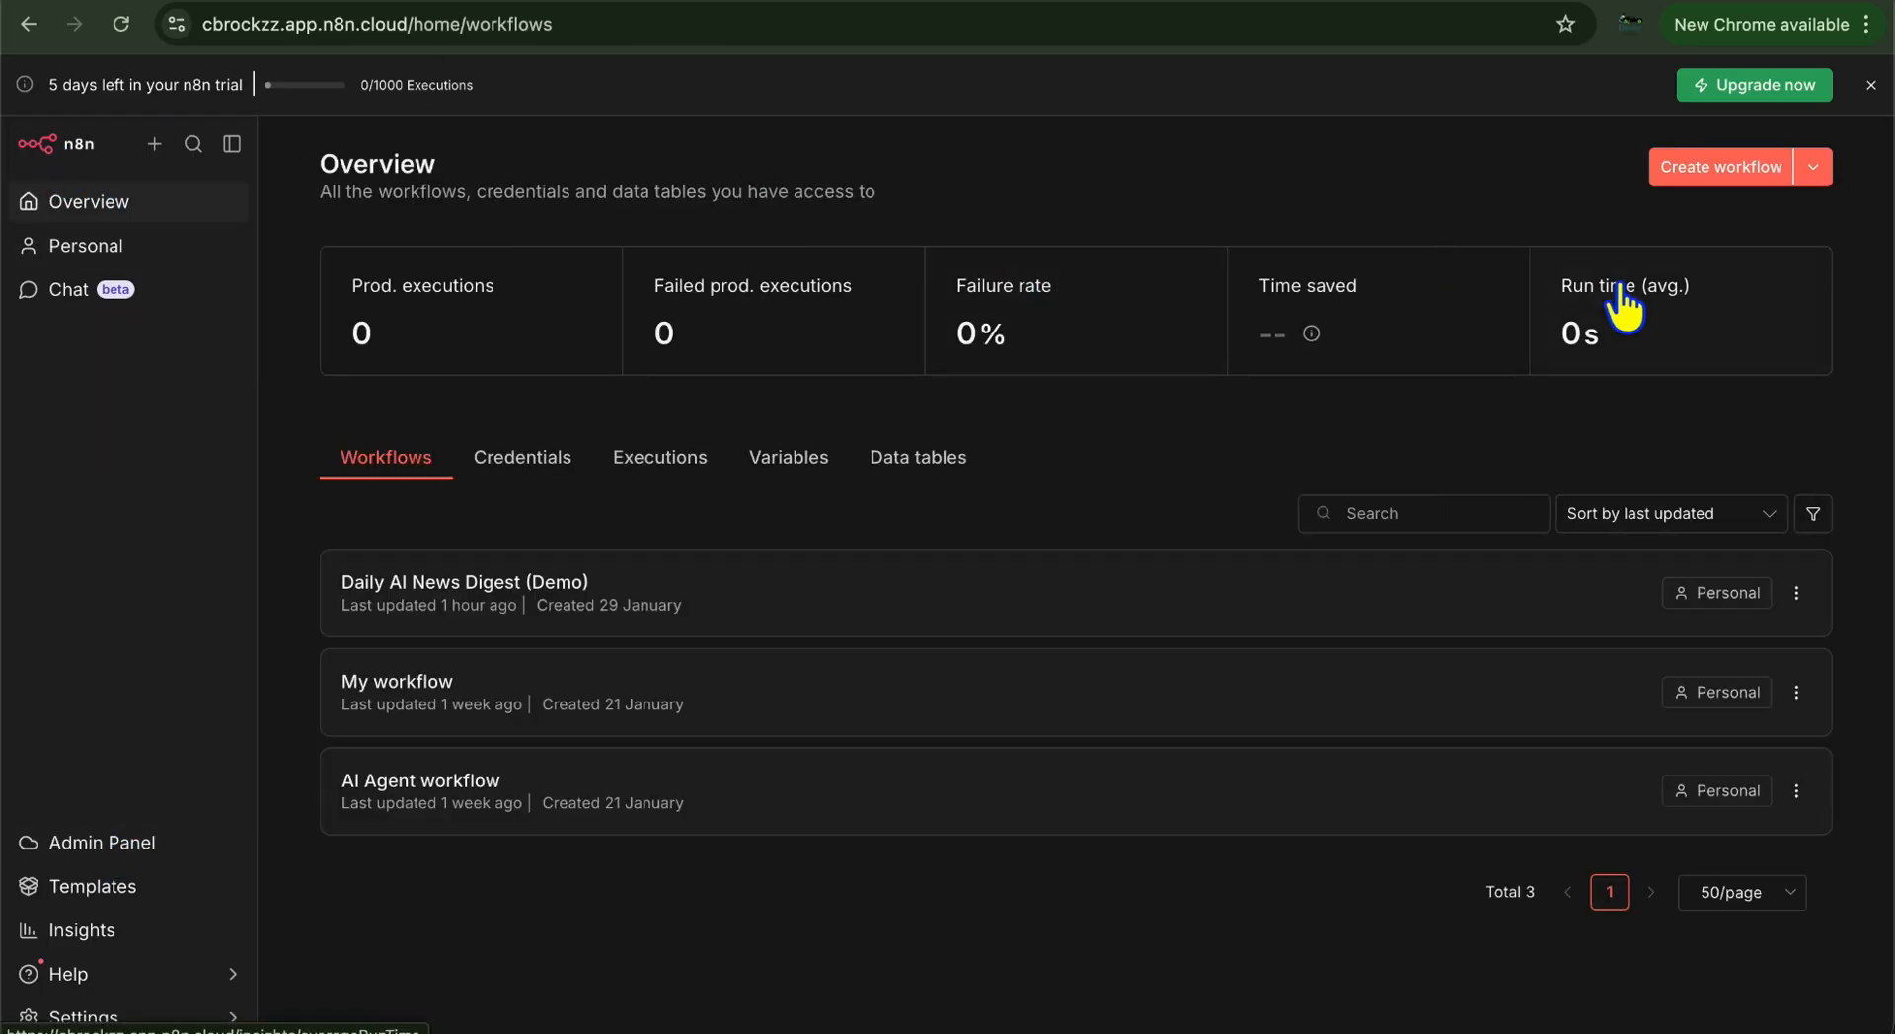
left_click(1737, 168)
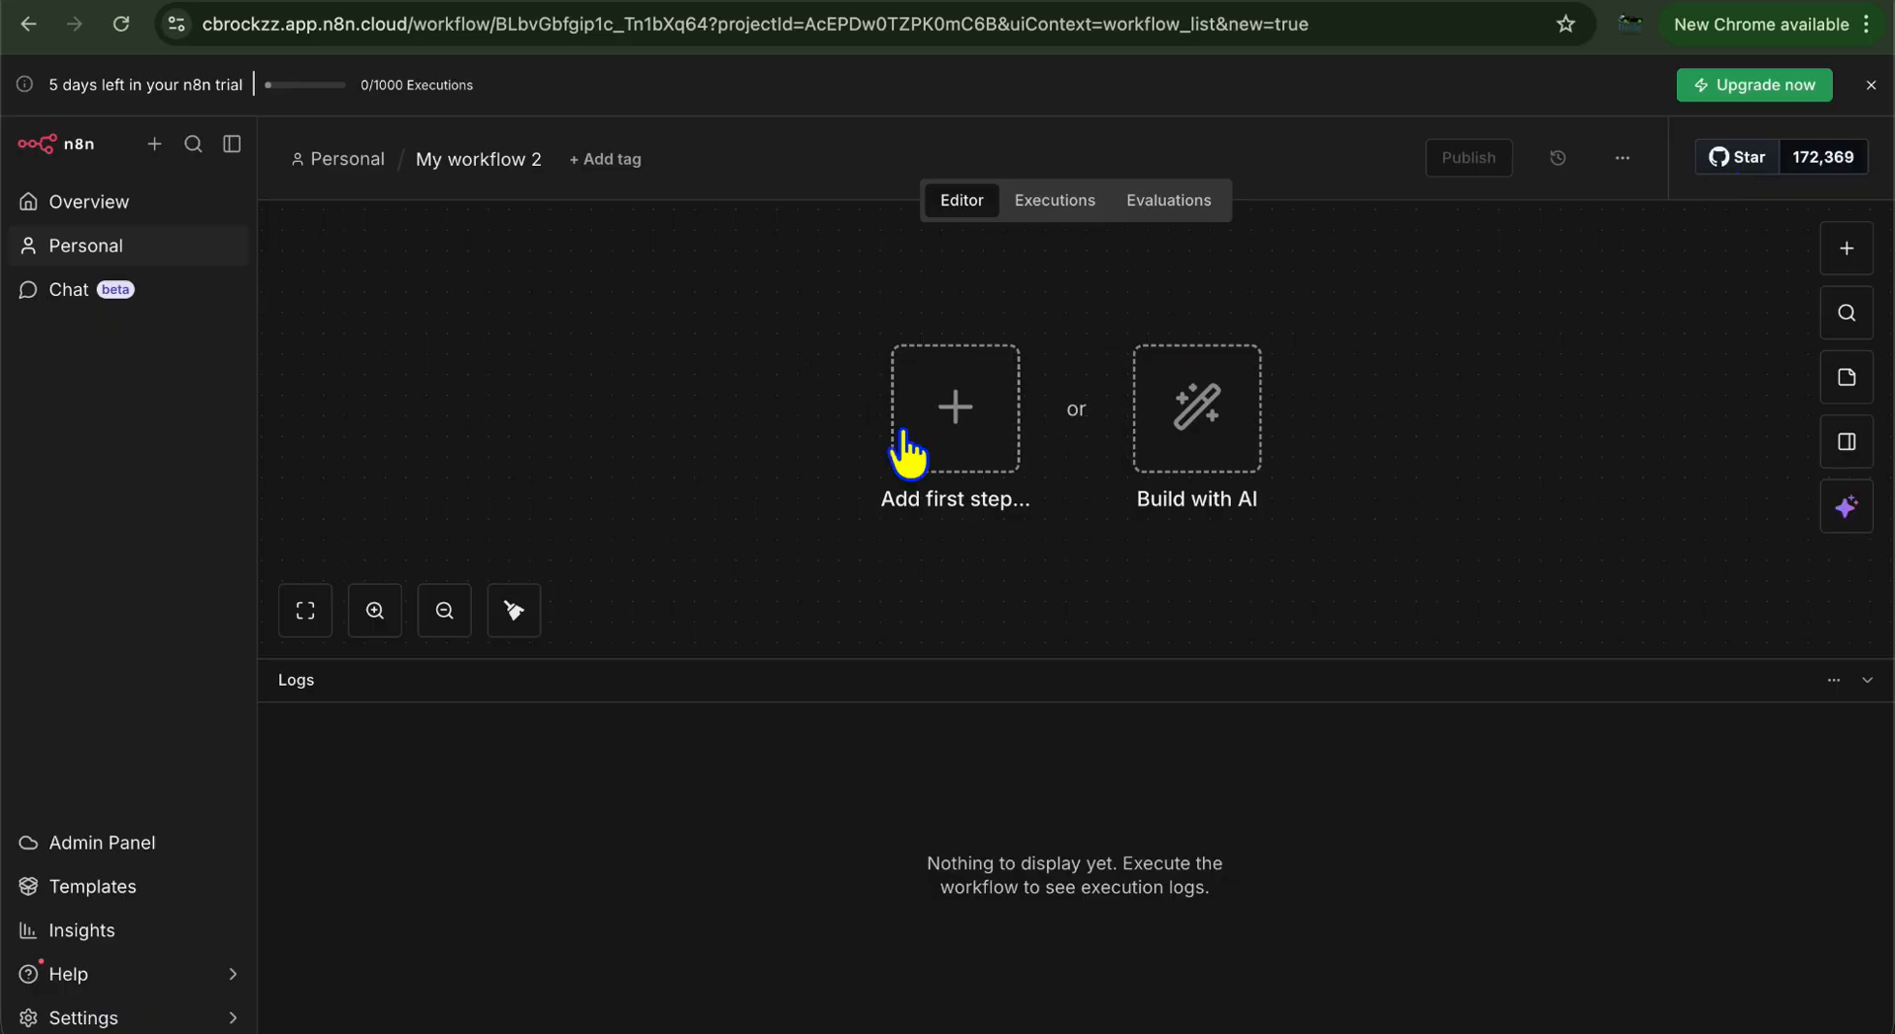
left_click(962, 426)
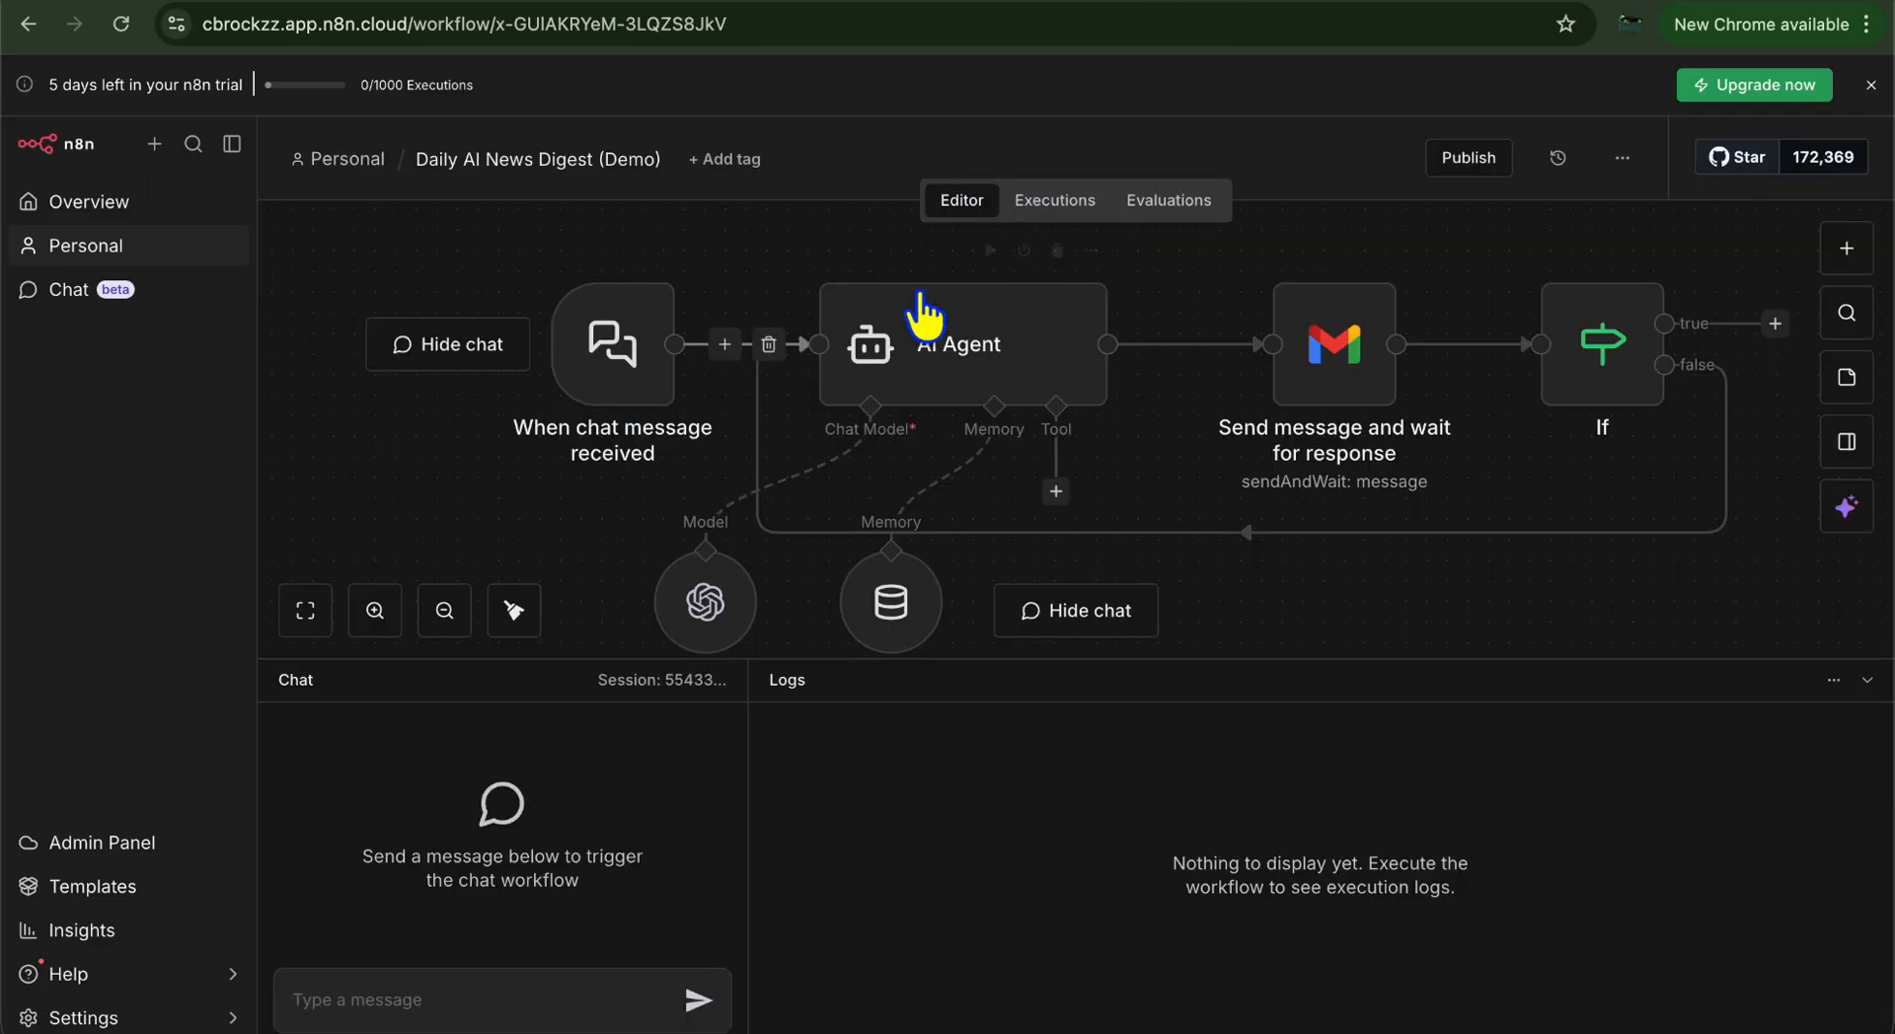
Add a When chat message received trigger and move it to the left of the canvas
left_click(1477, 10)
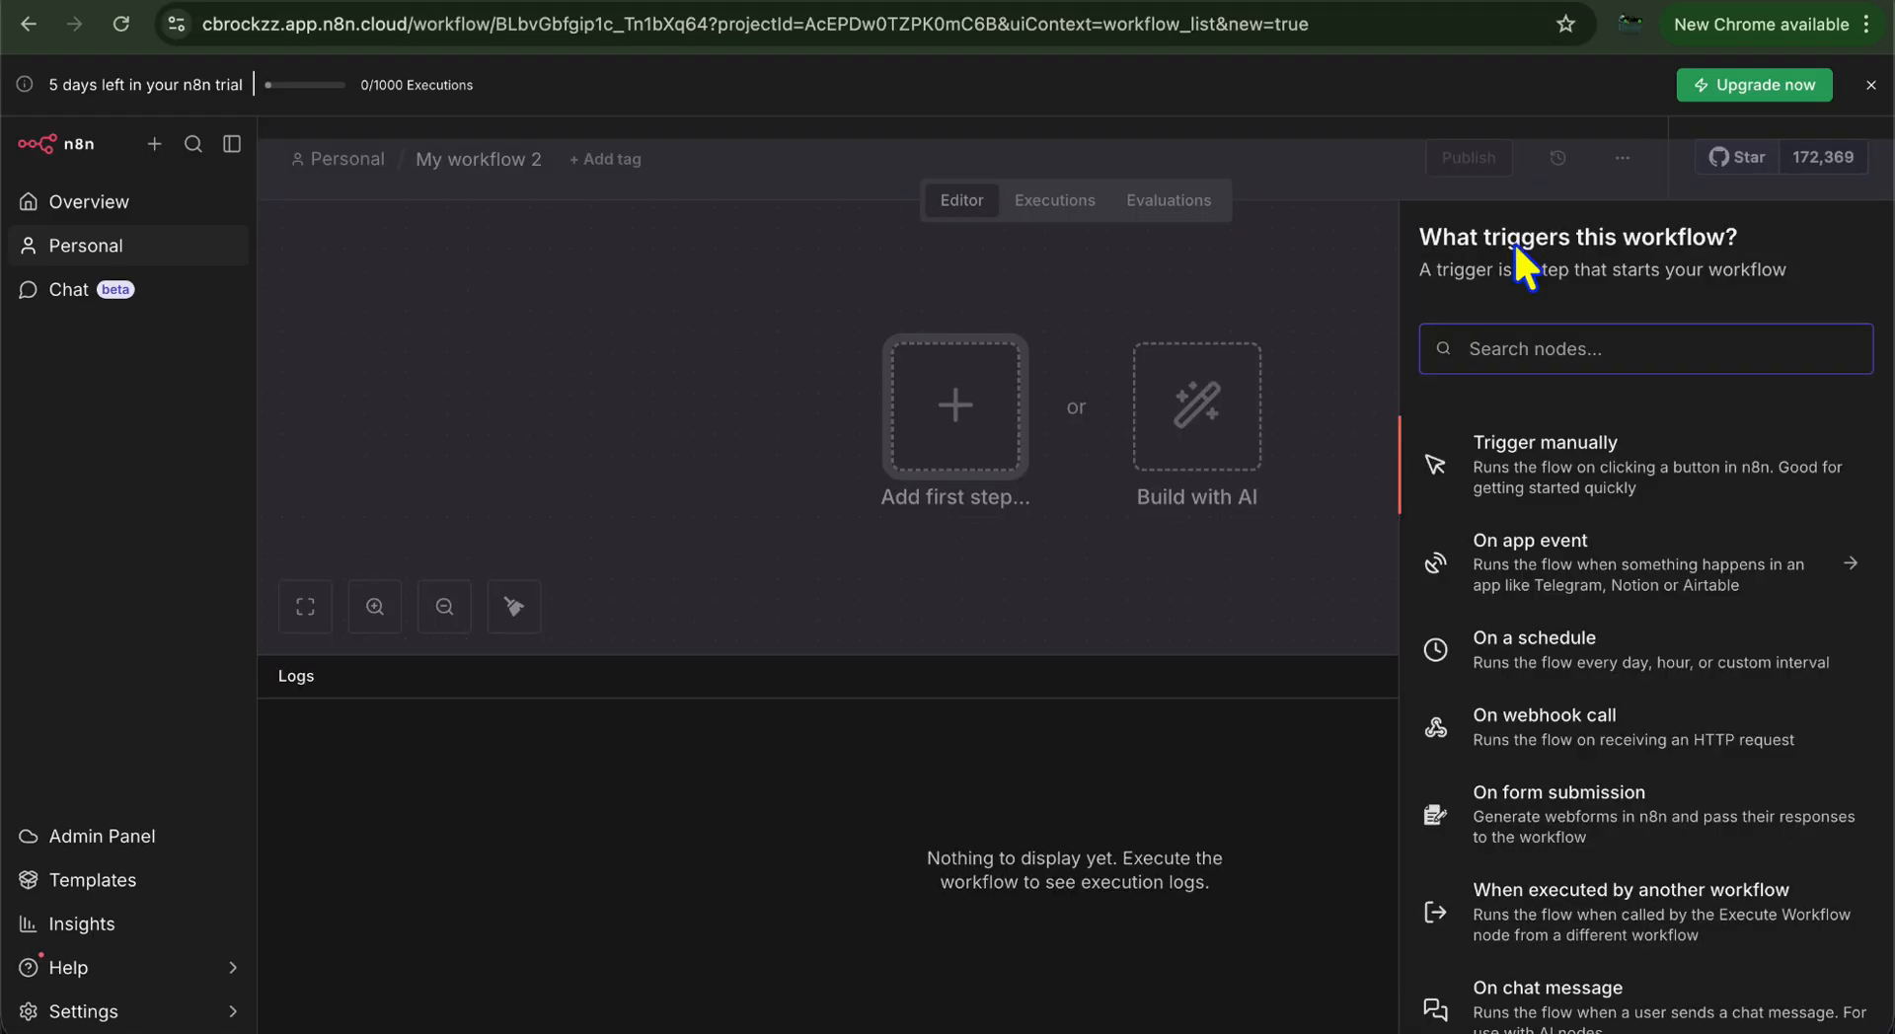
left_click(1528, 353)
type("cha")
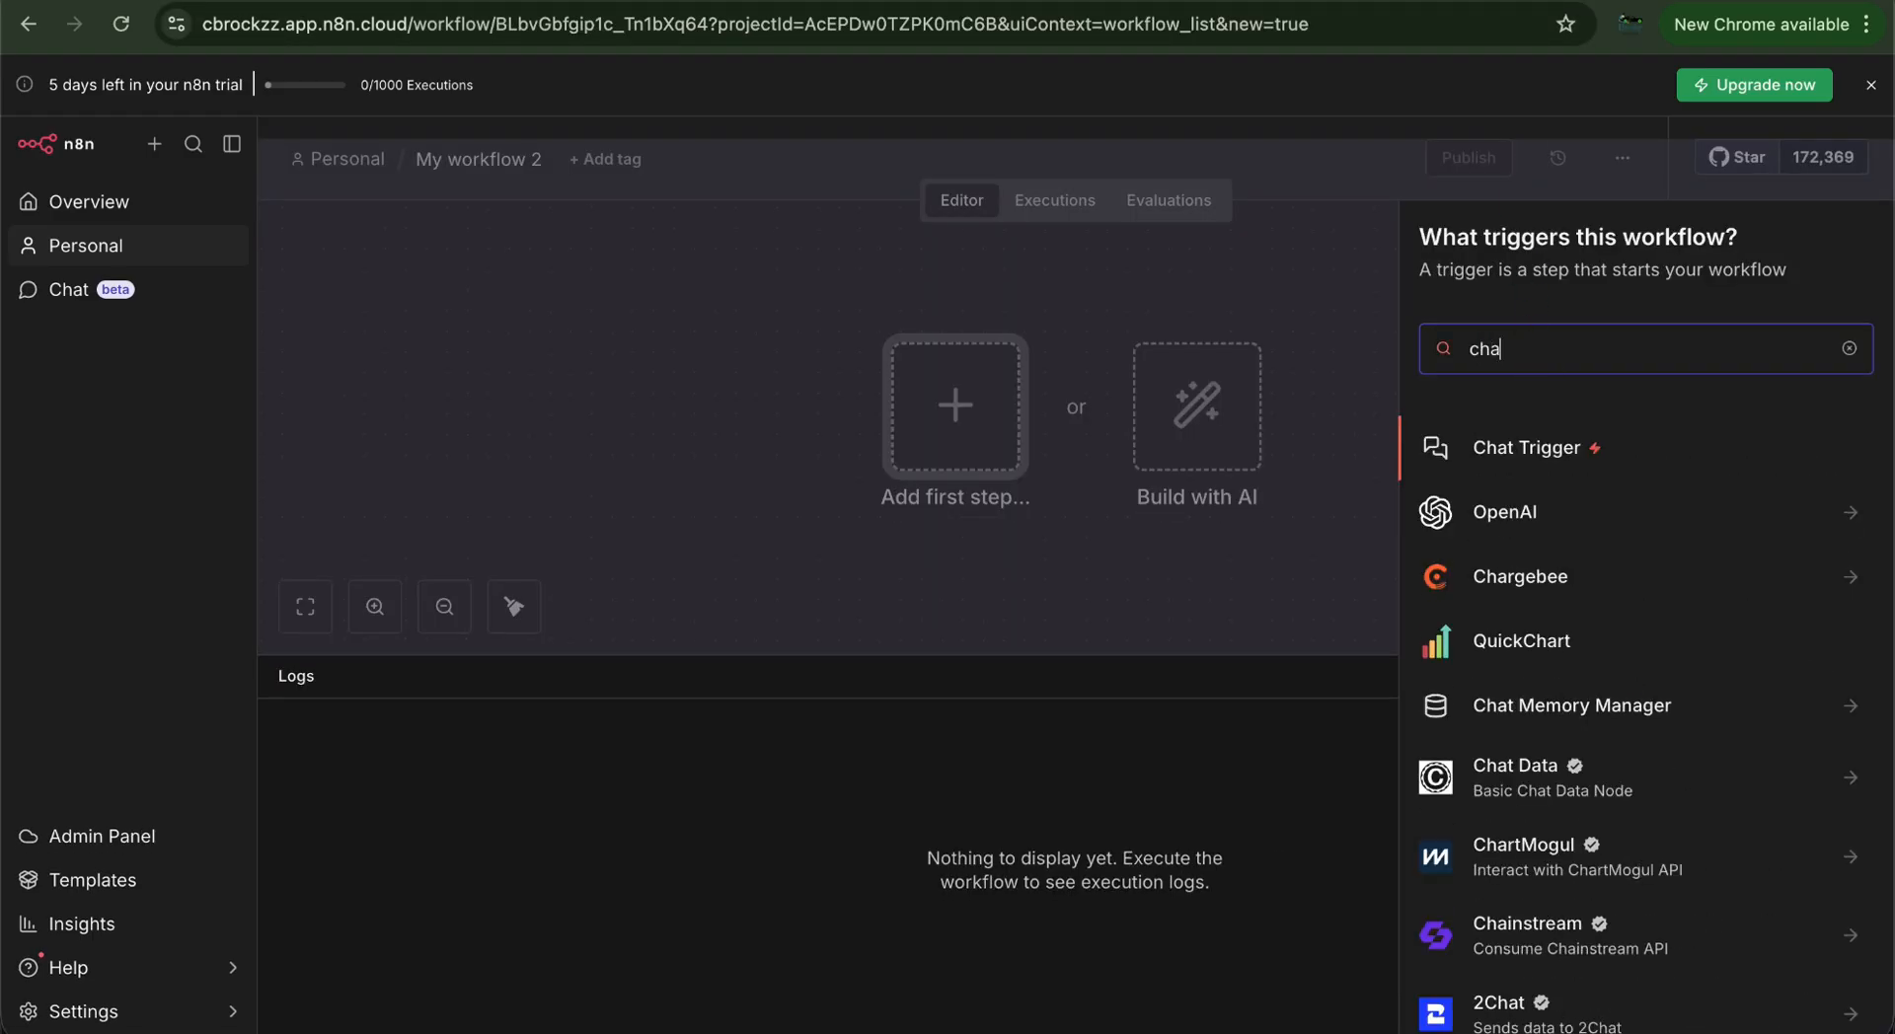
type("t")
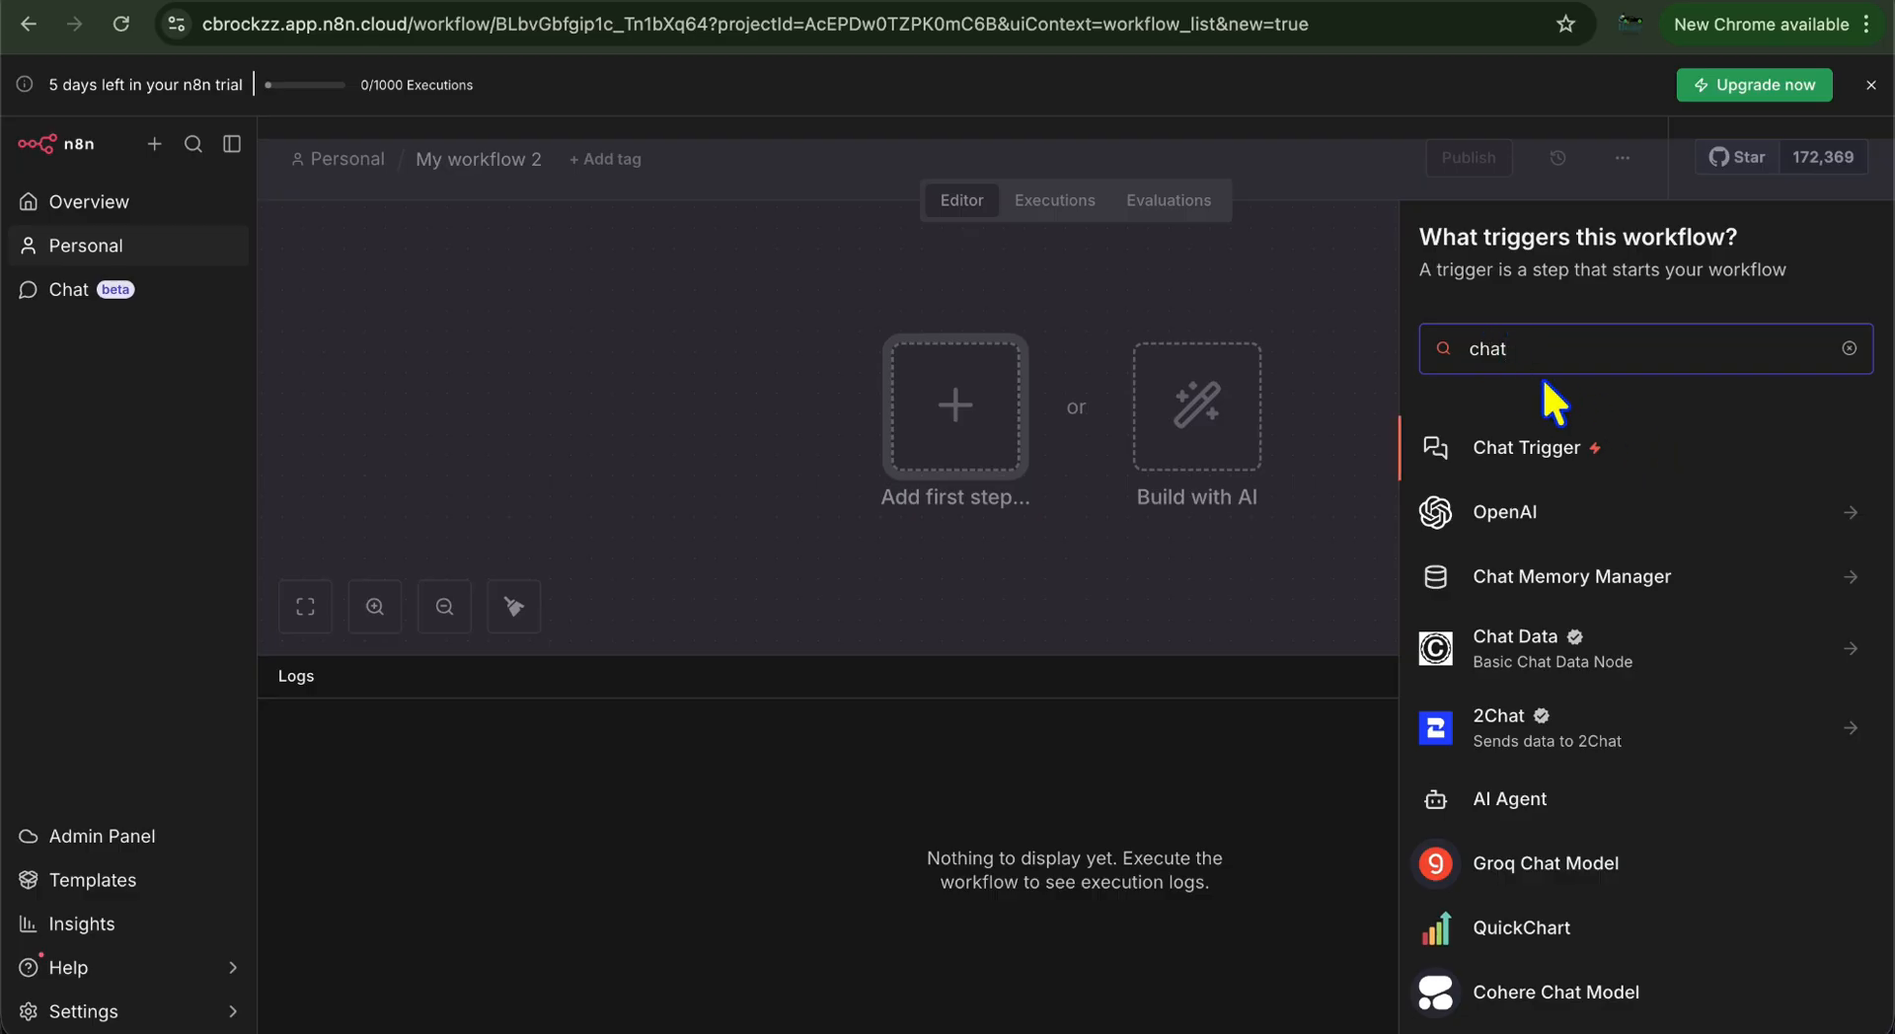
left_click(1546, 447)
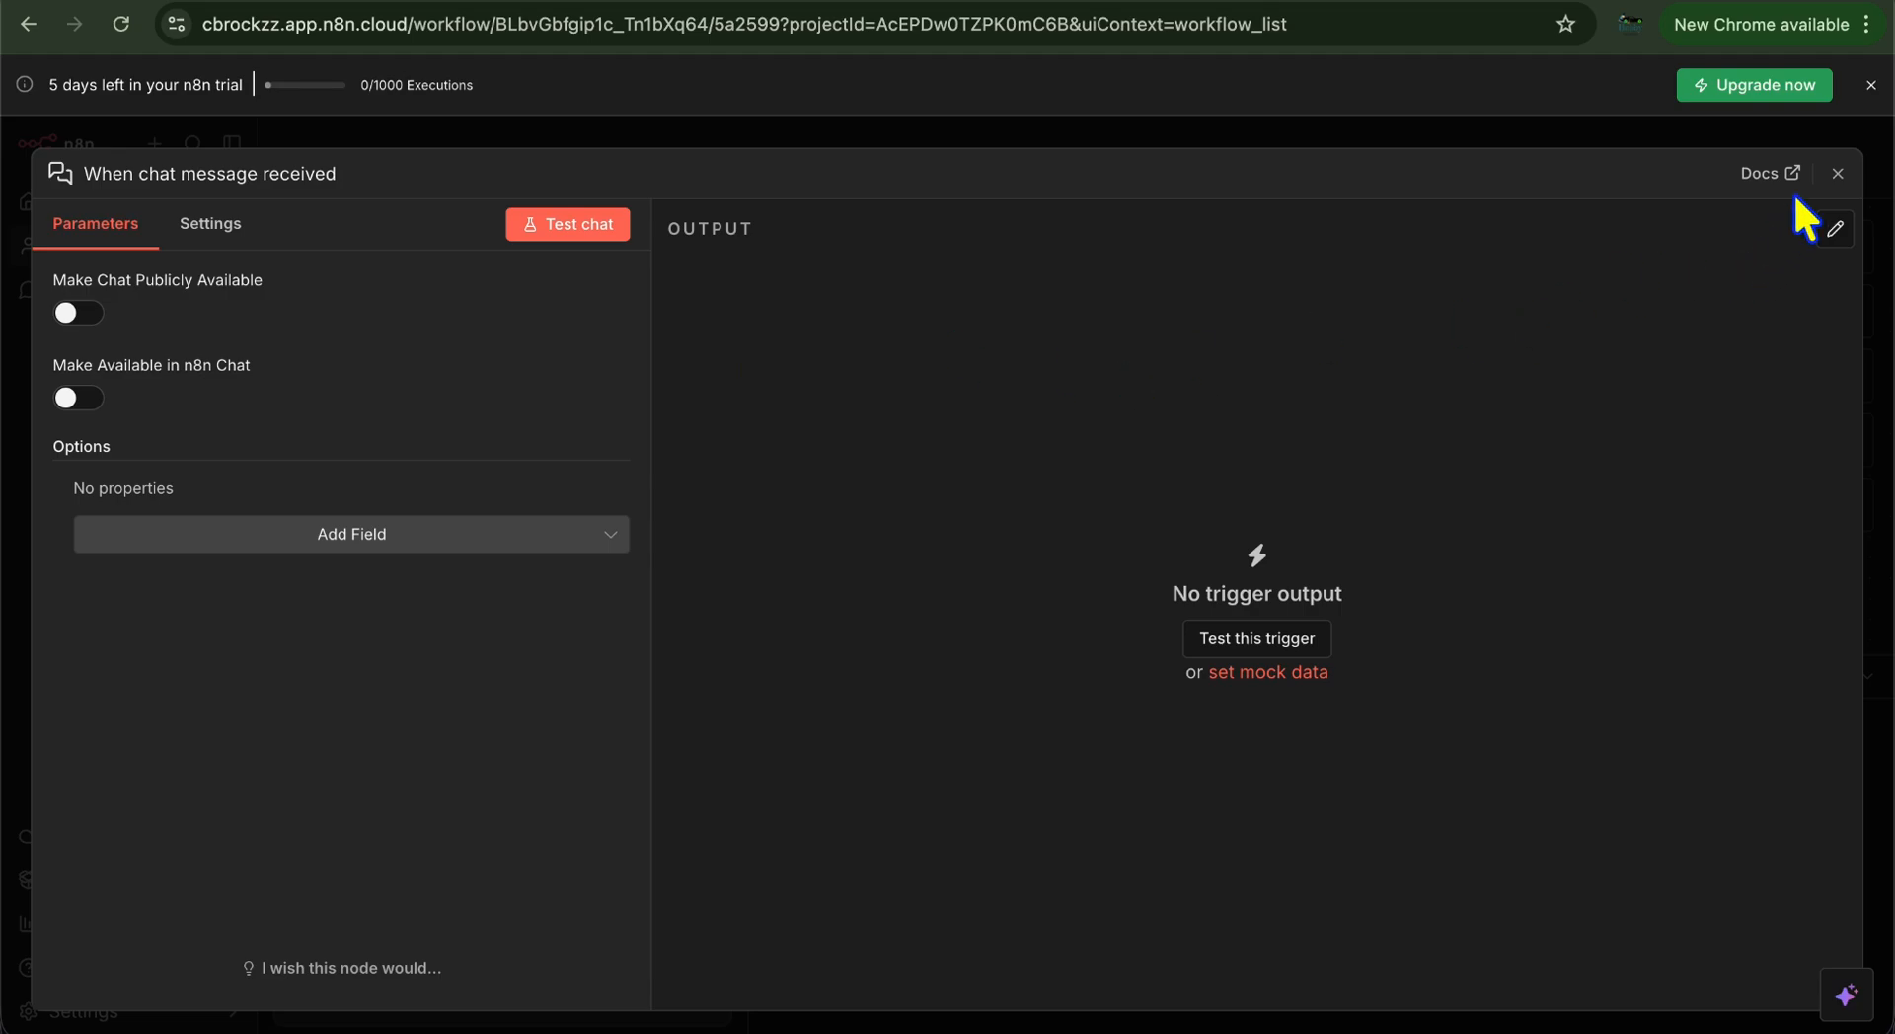
left_click(1836, 172)
mouse_move(955, 414)
left_click(948, 377)
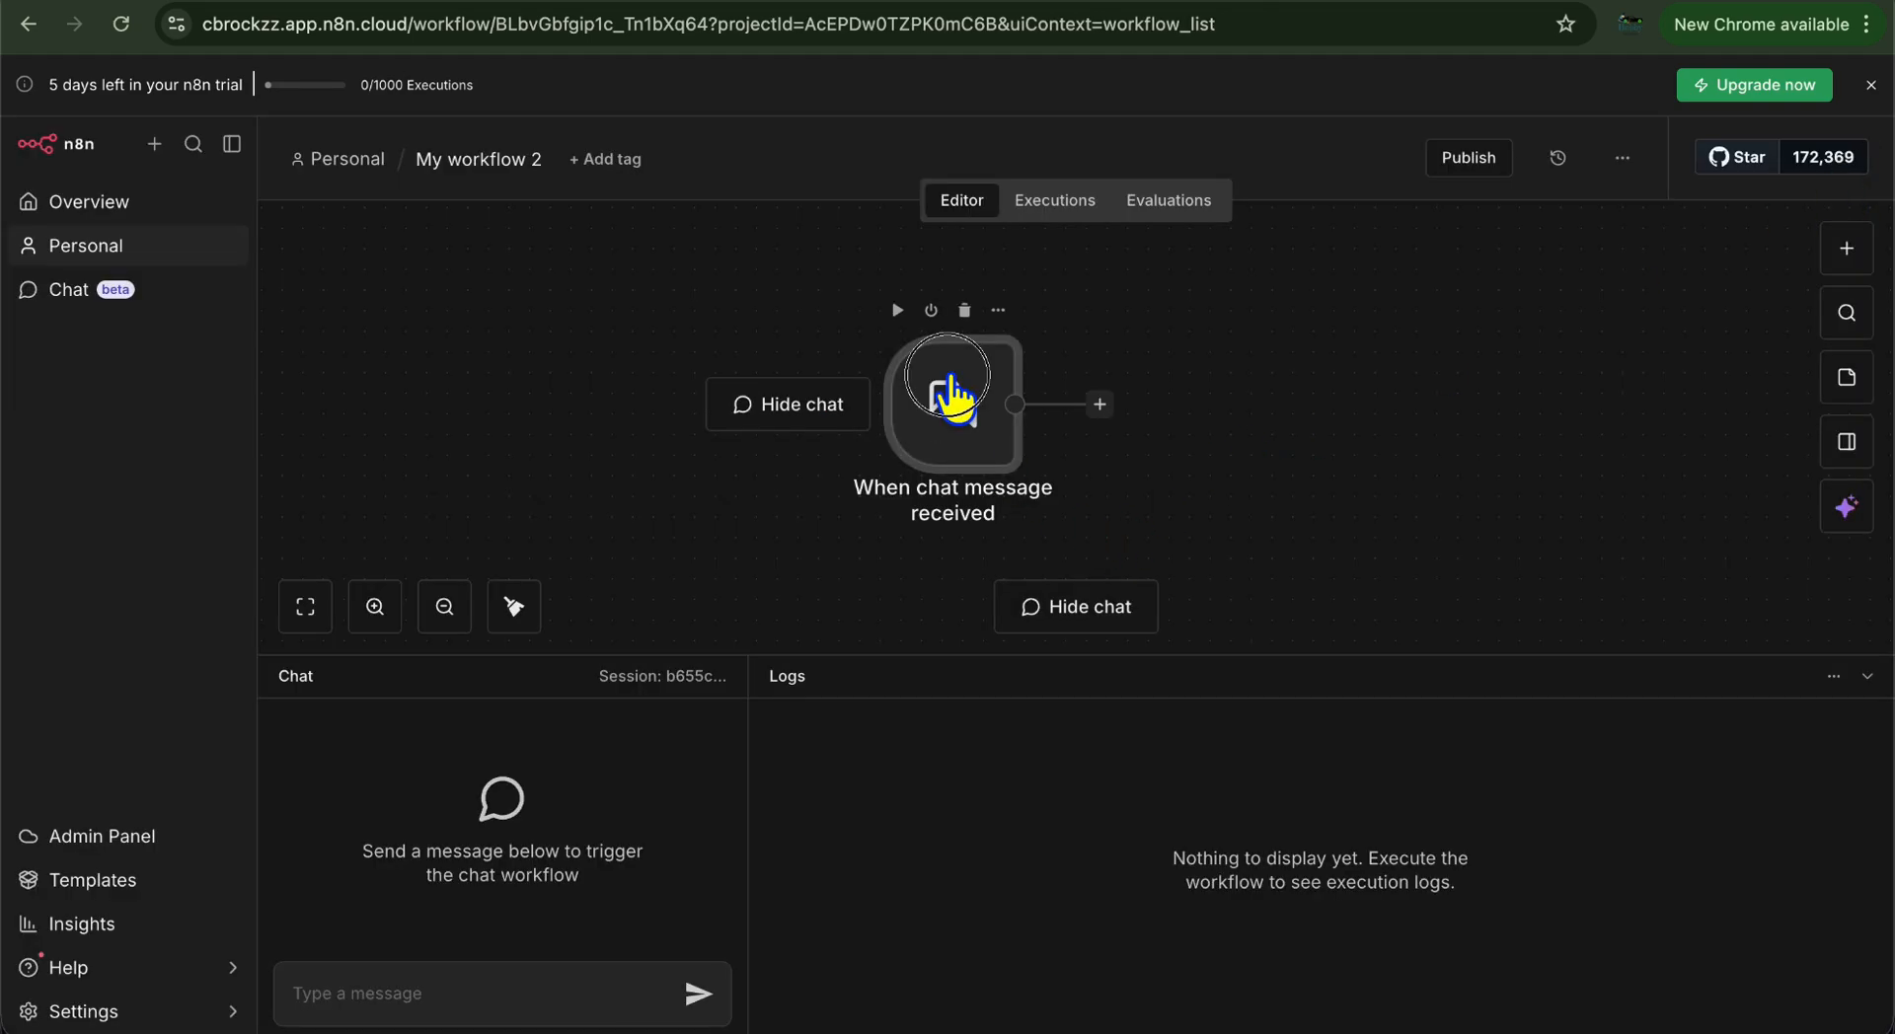
left_click_drag(948, 377, 565, 367)
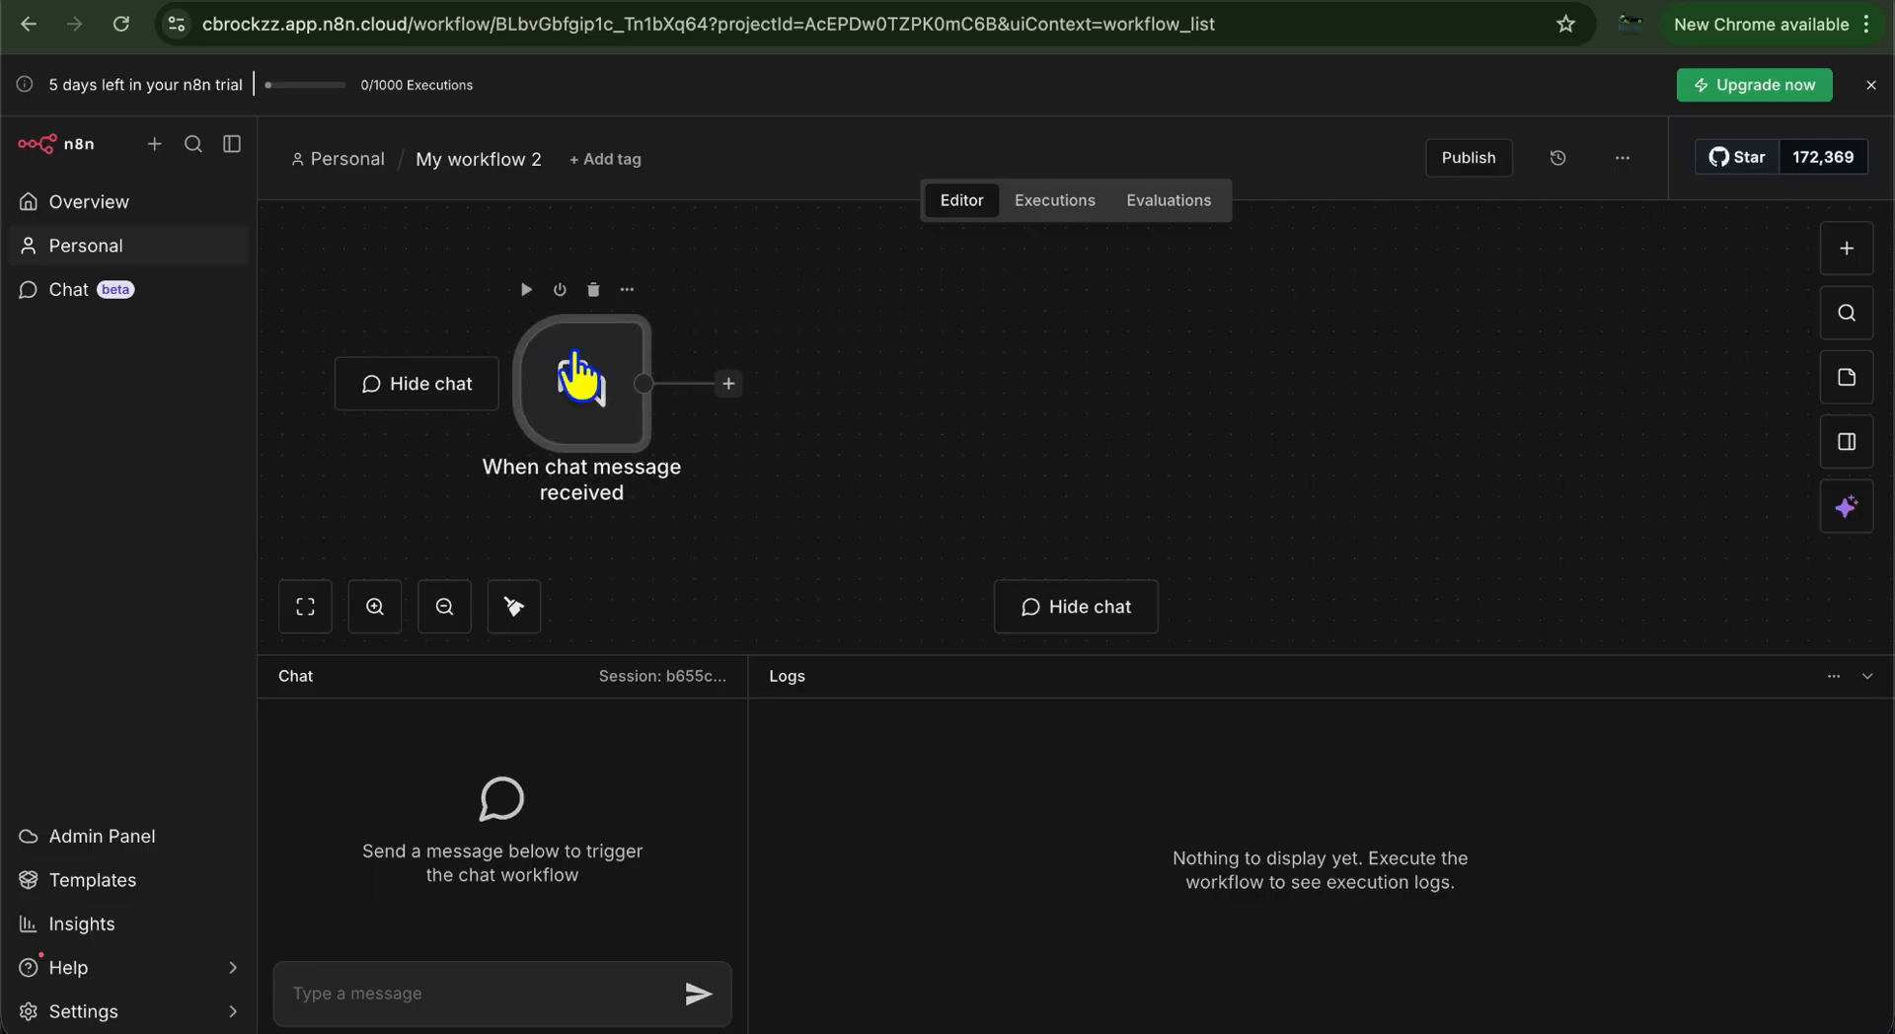
left_click(729, 384)
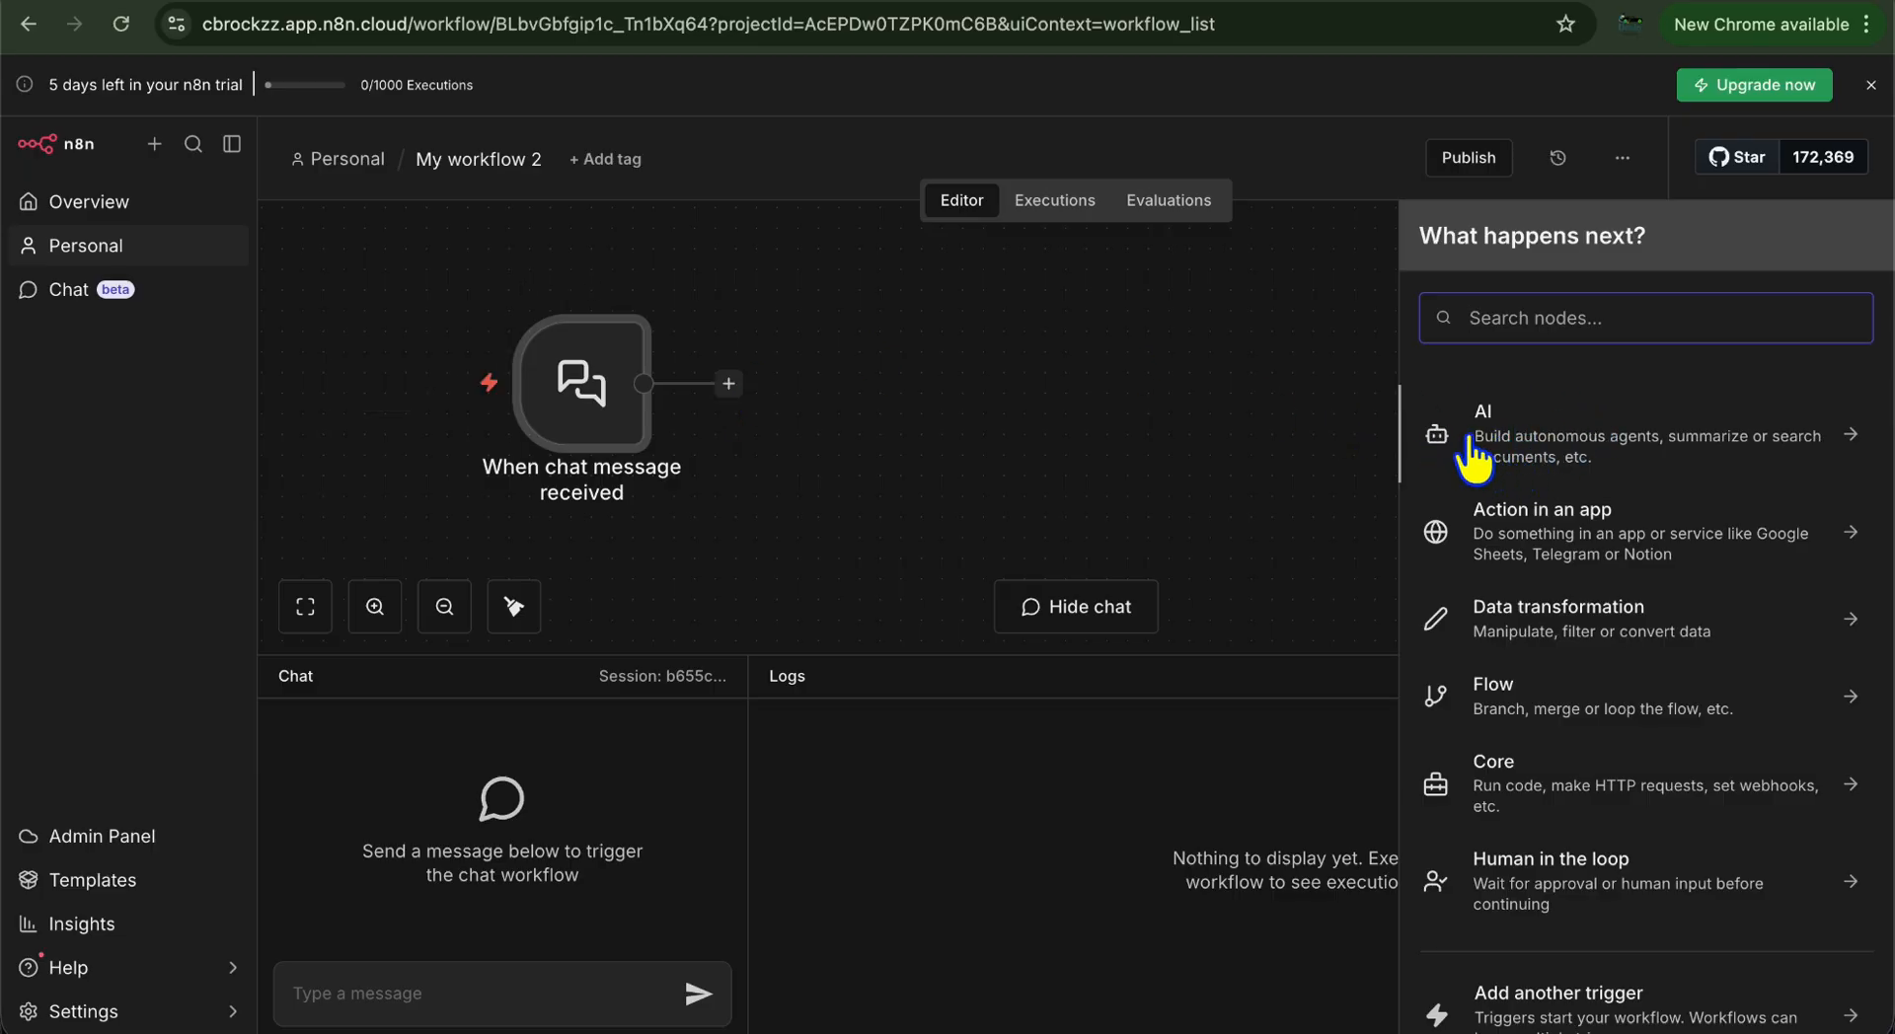
Add an AI Agent after the trigger with Source for Prompt set to Connected Chat Trigger Node
left_click(1527, 462)
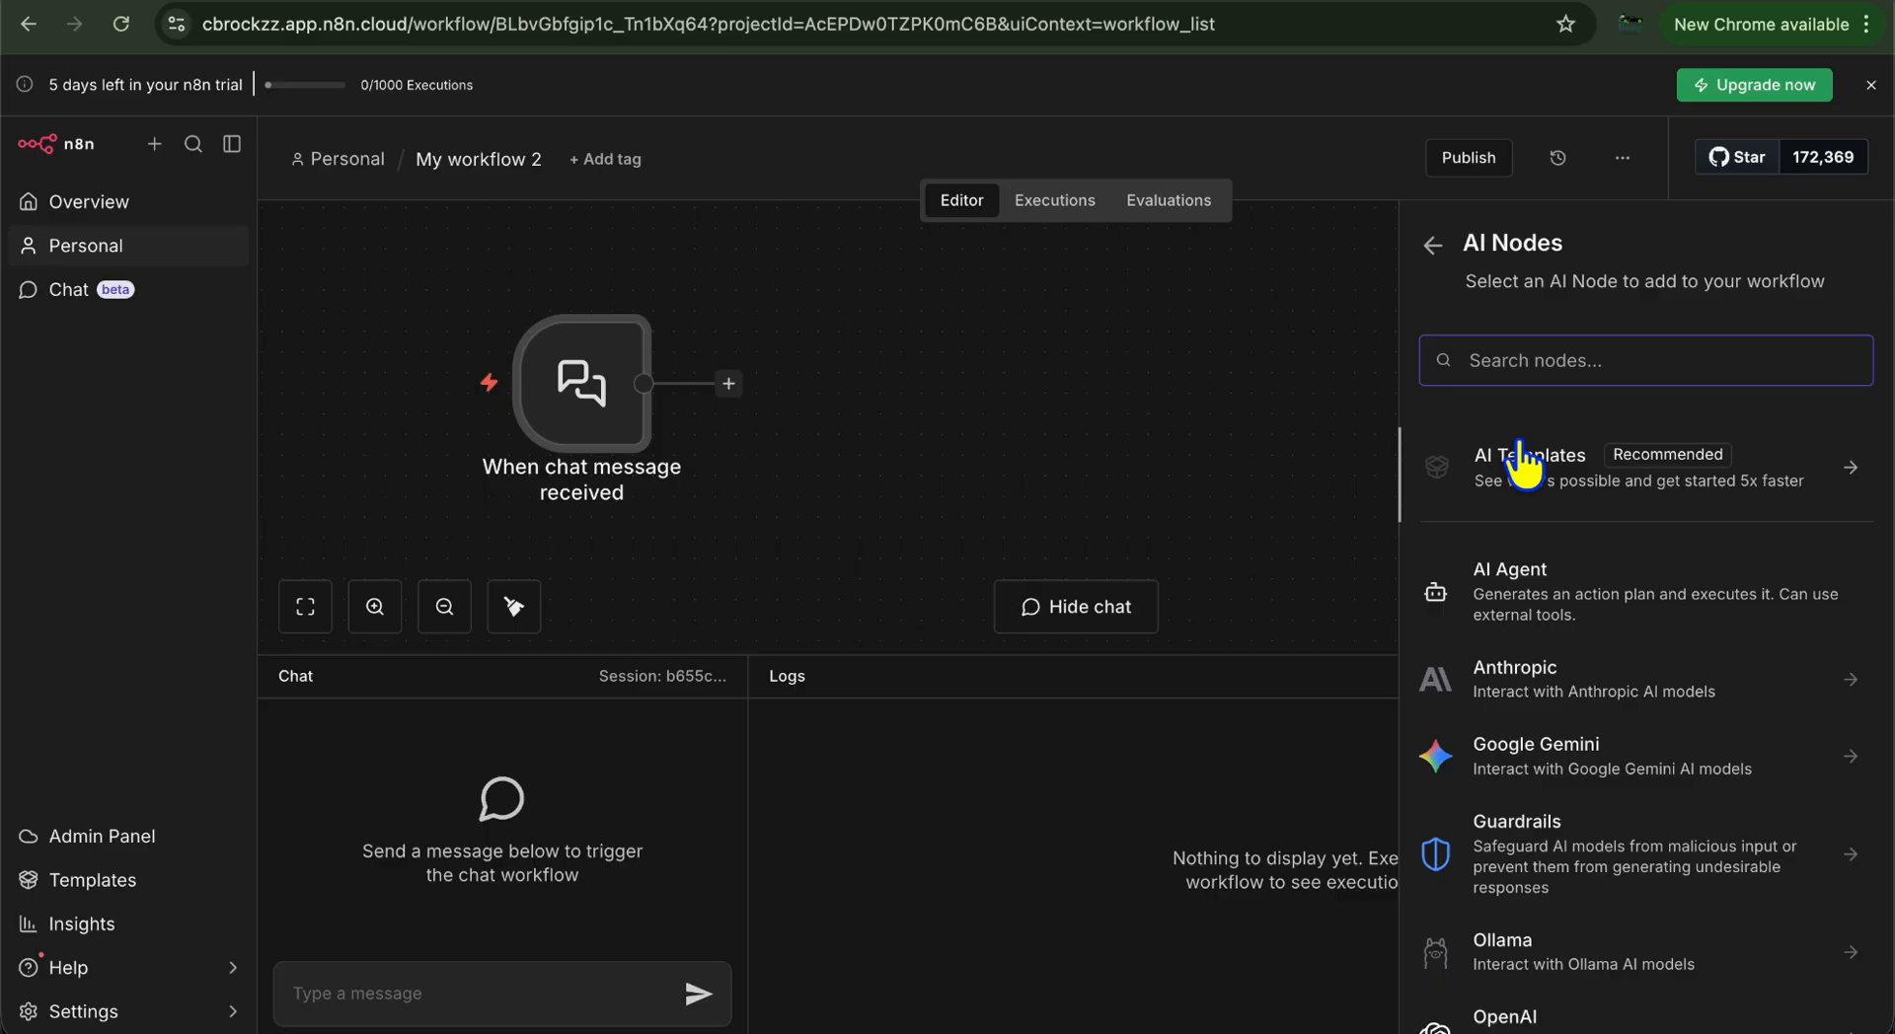
left_click(1545, 599)
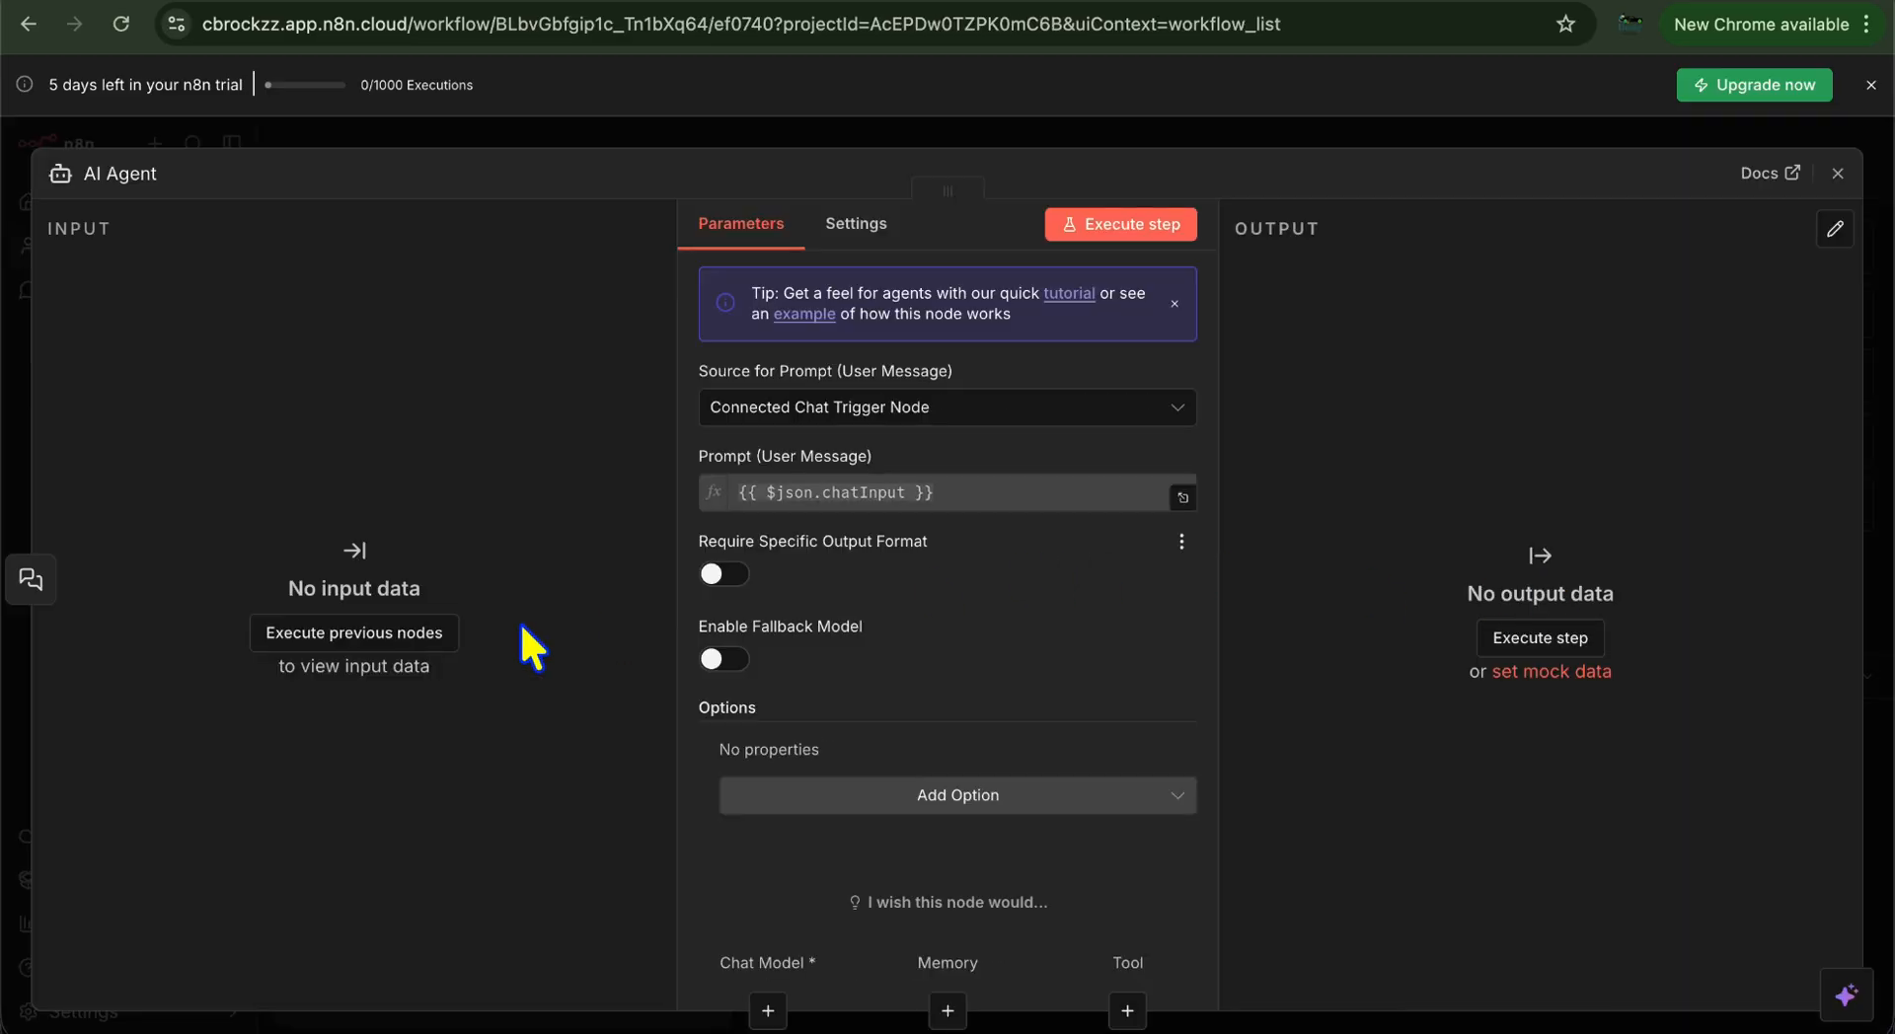
left_click(855, 416)
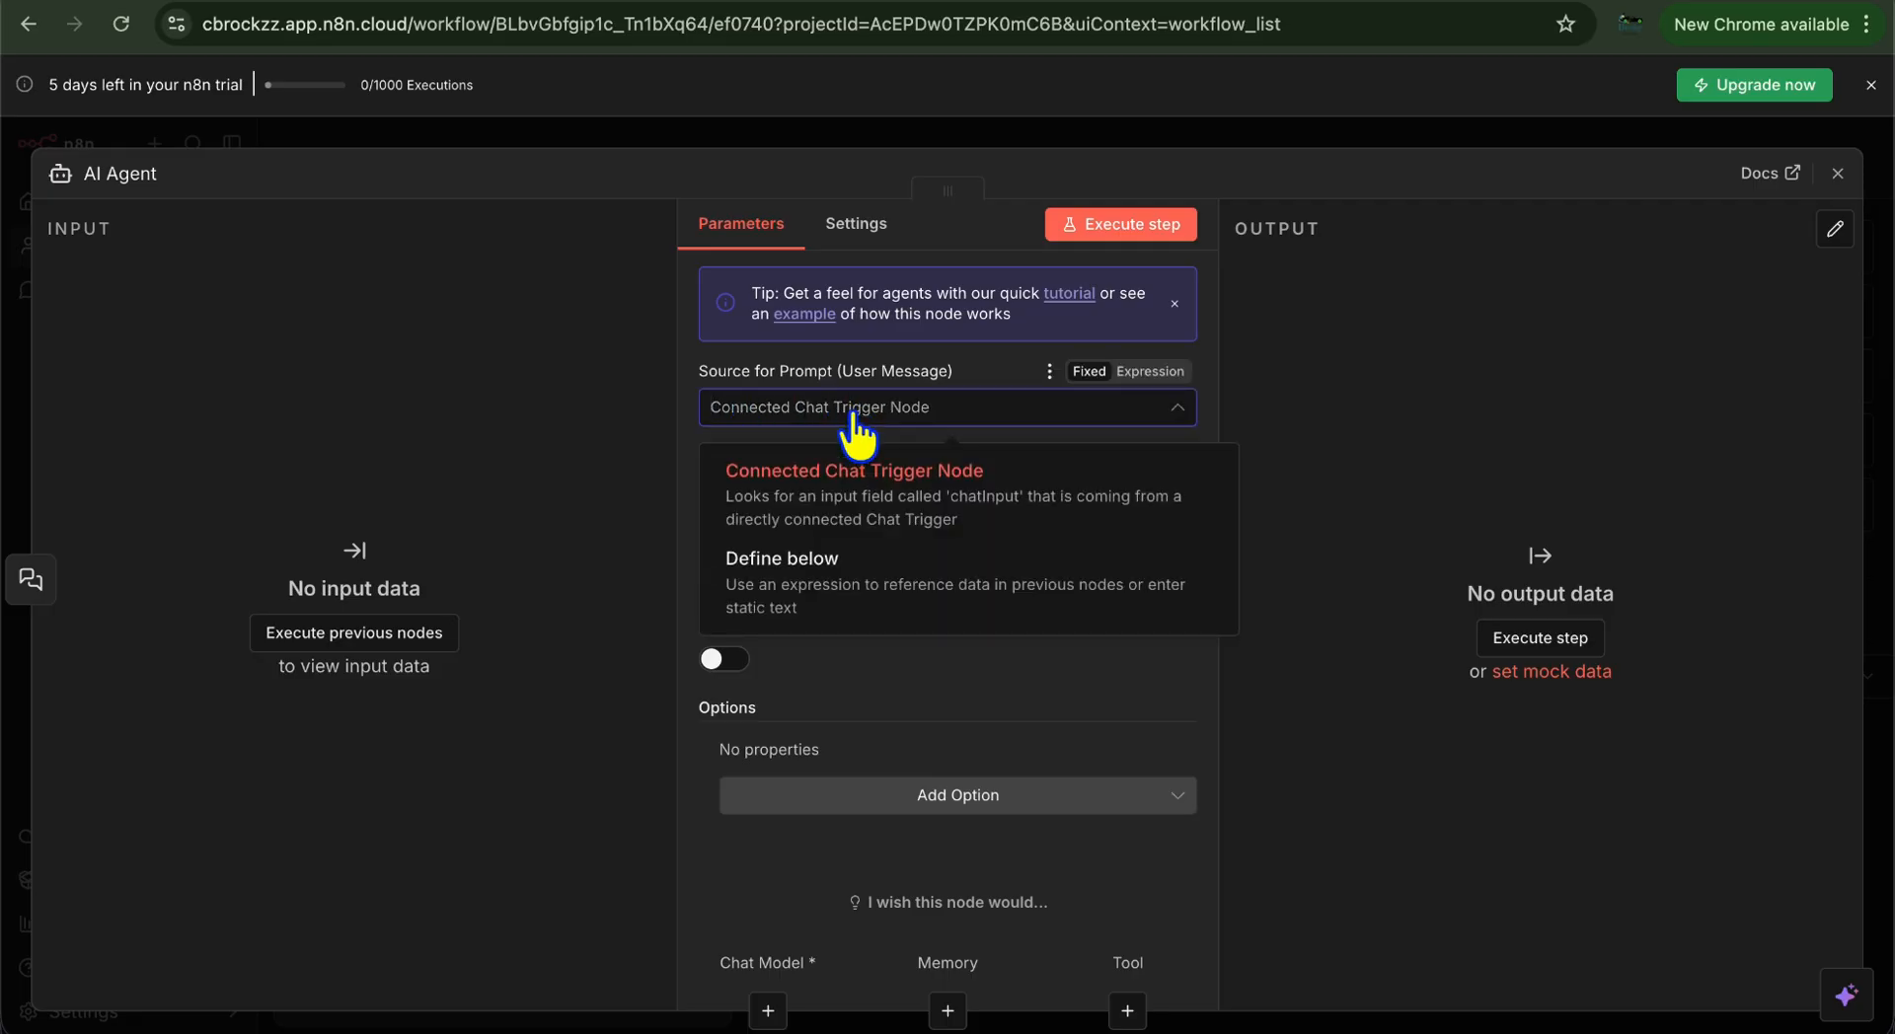
left_click(873, 489)
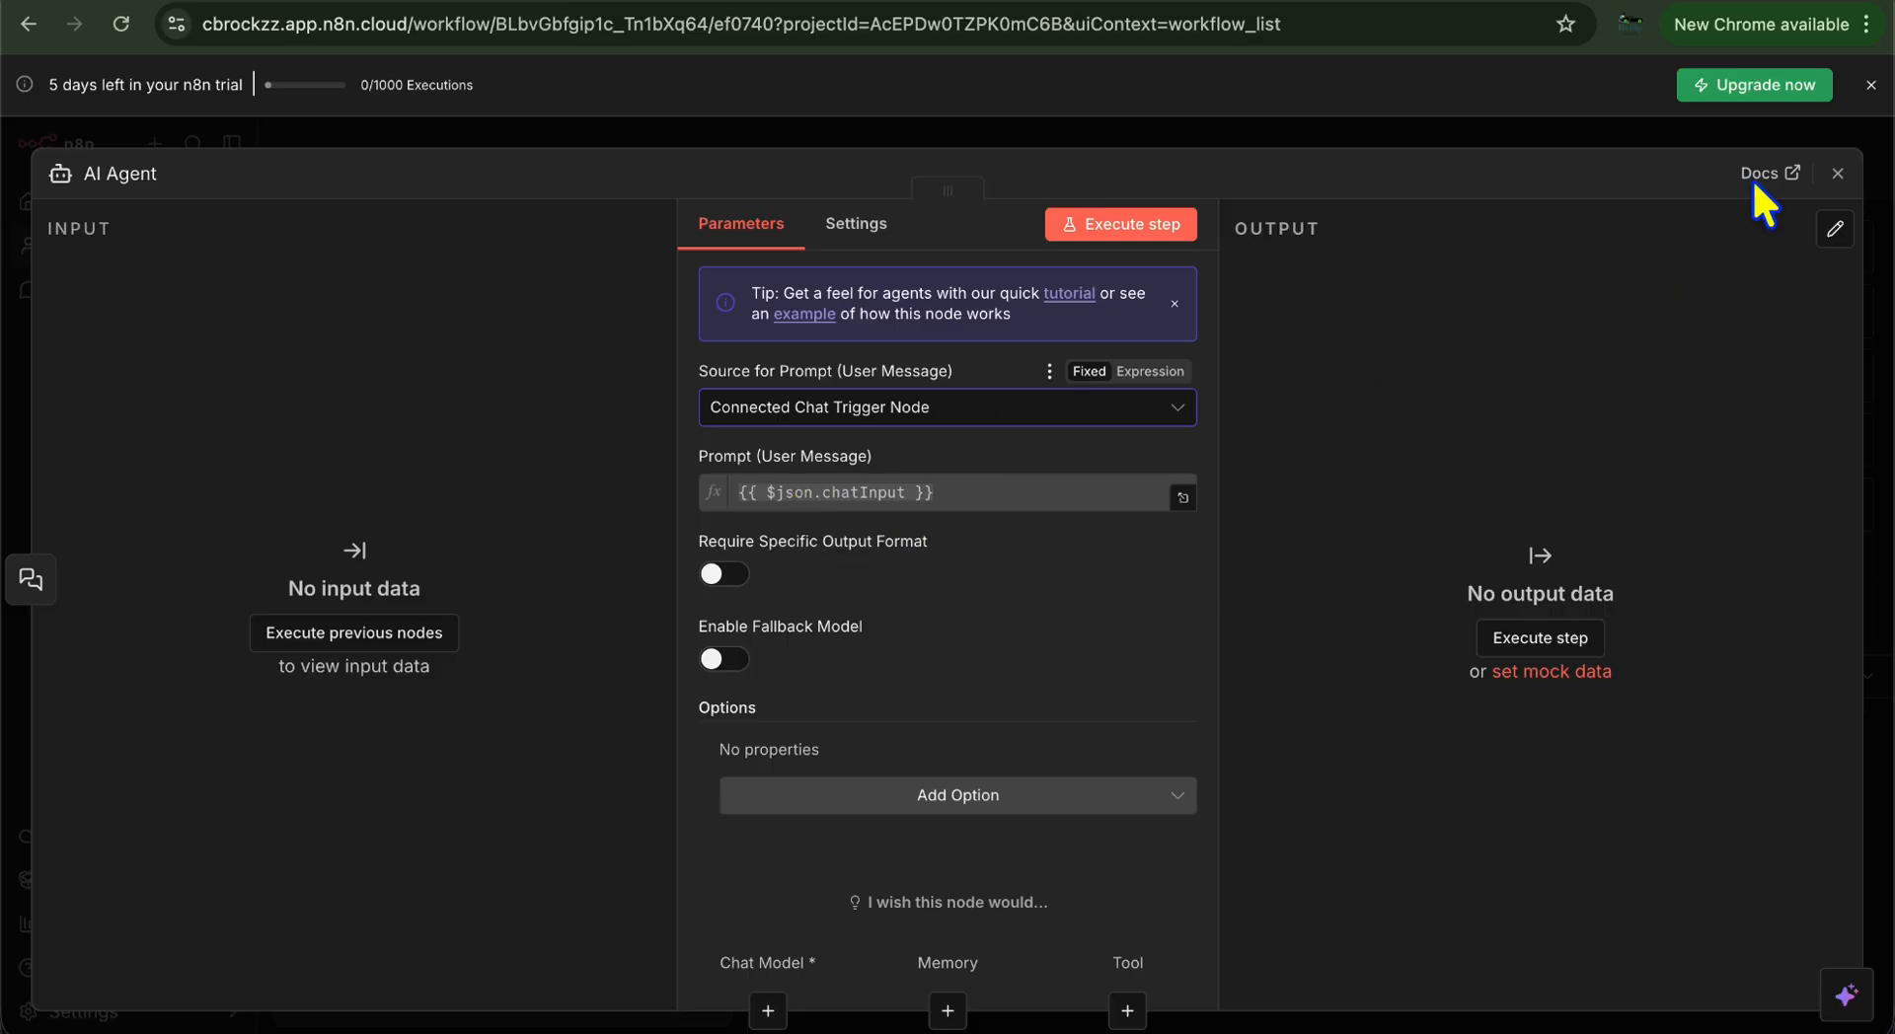
left_click(1837, 175)
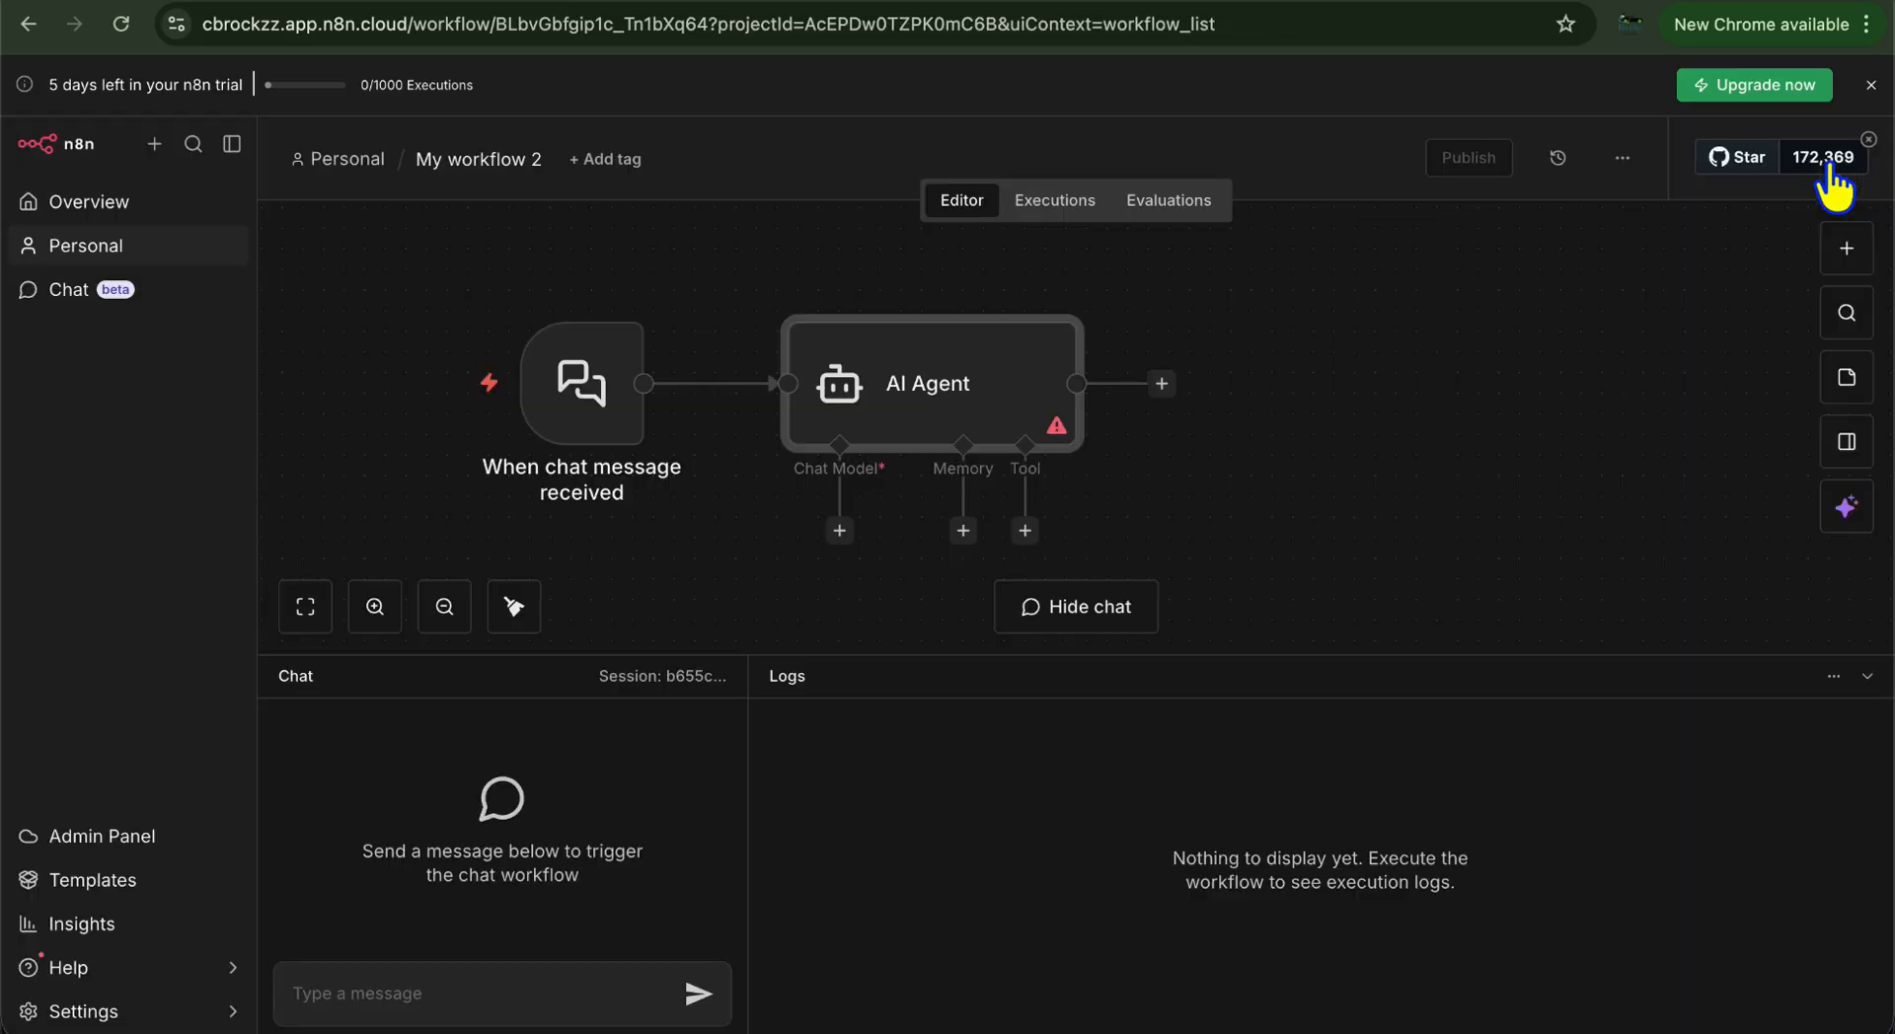
Execute the chat trigger step and send a test message asking for the top 10 AI tools
left_click(597, 370)
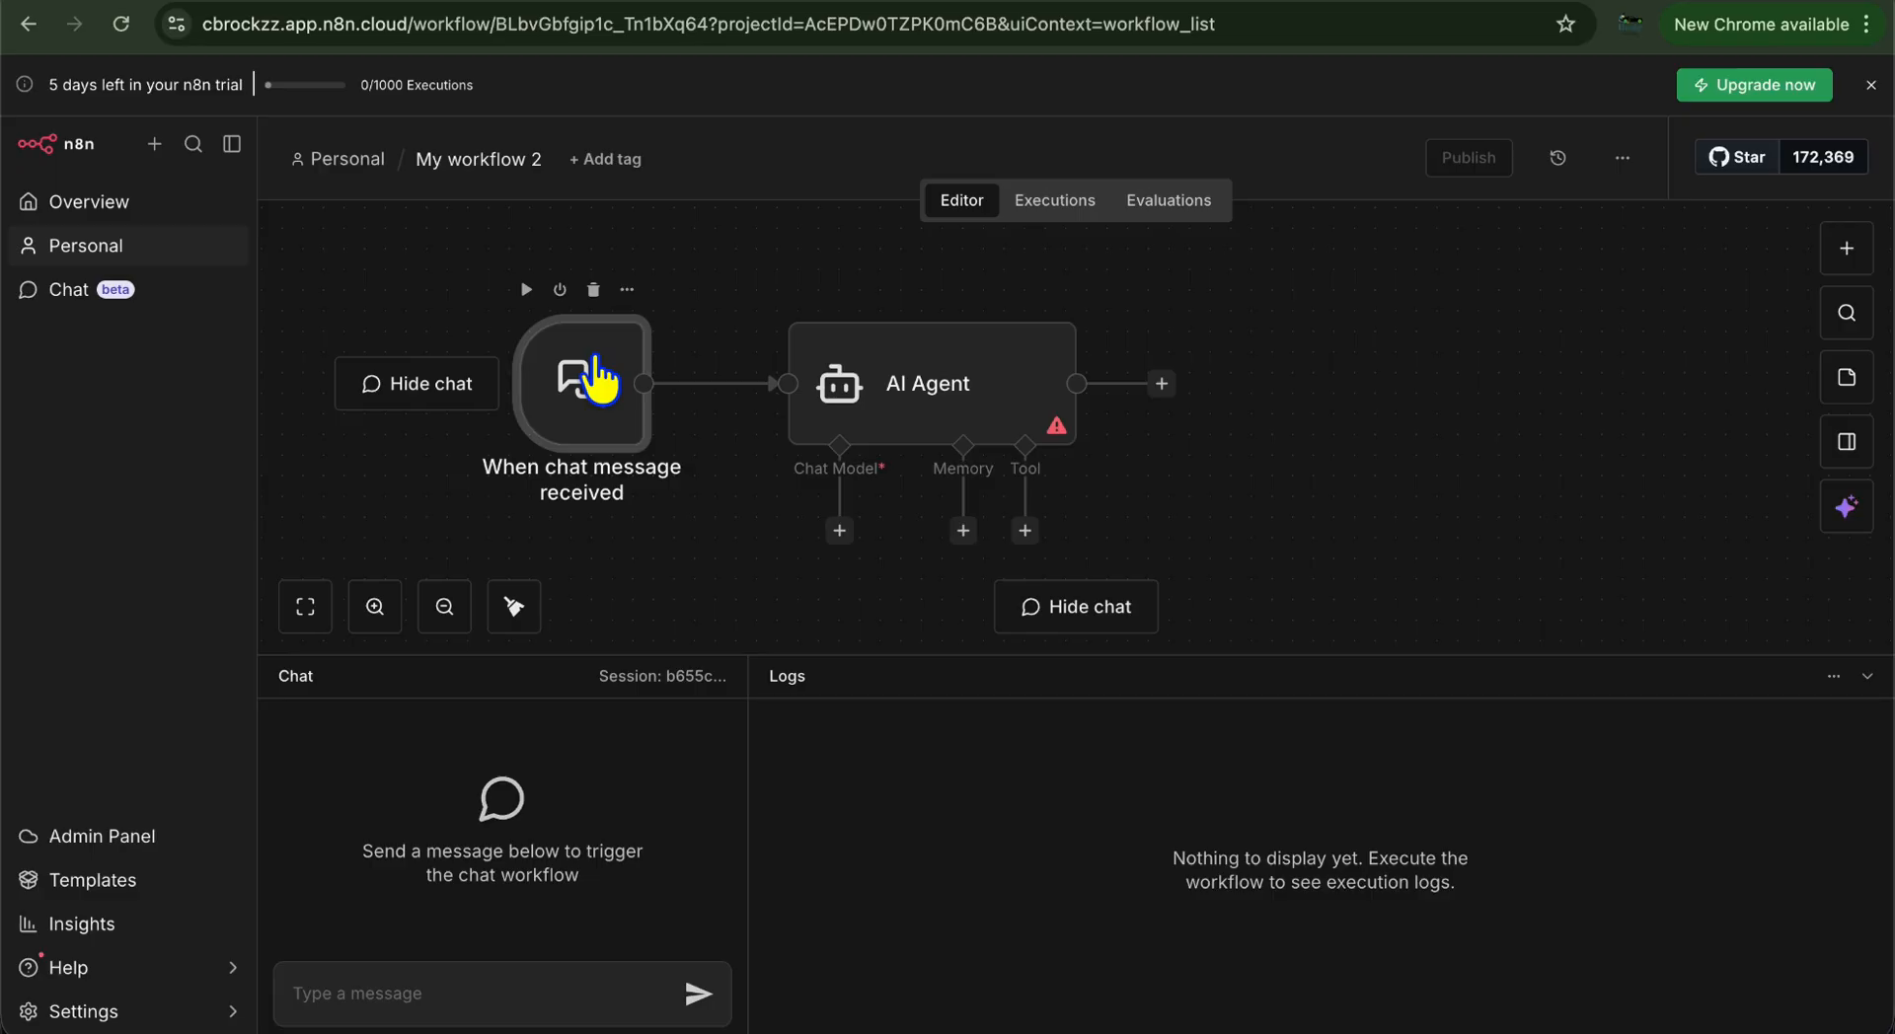
right_click(593, 368)
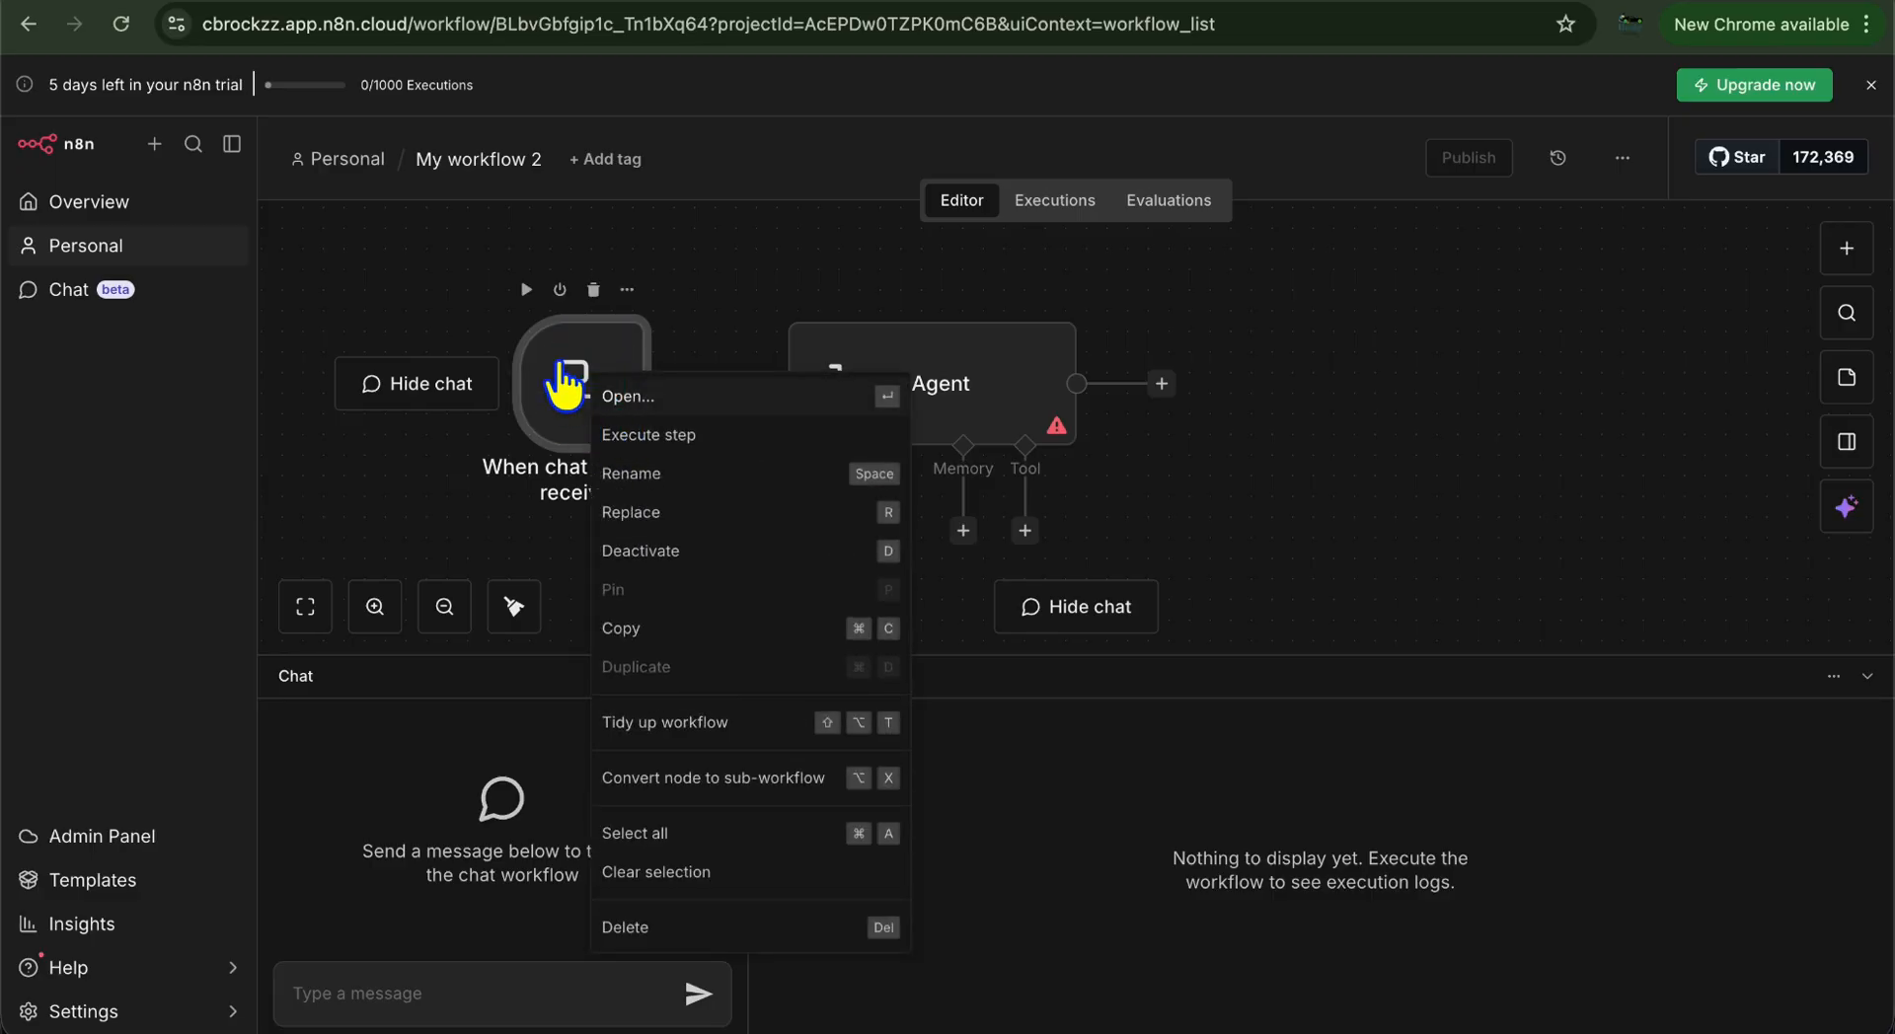
left_click(657, 435)
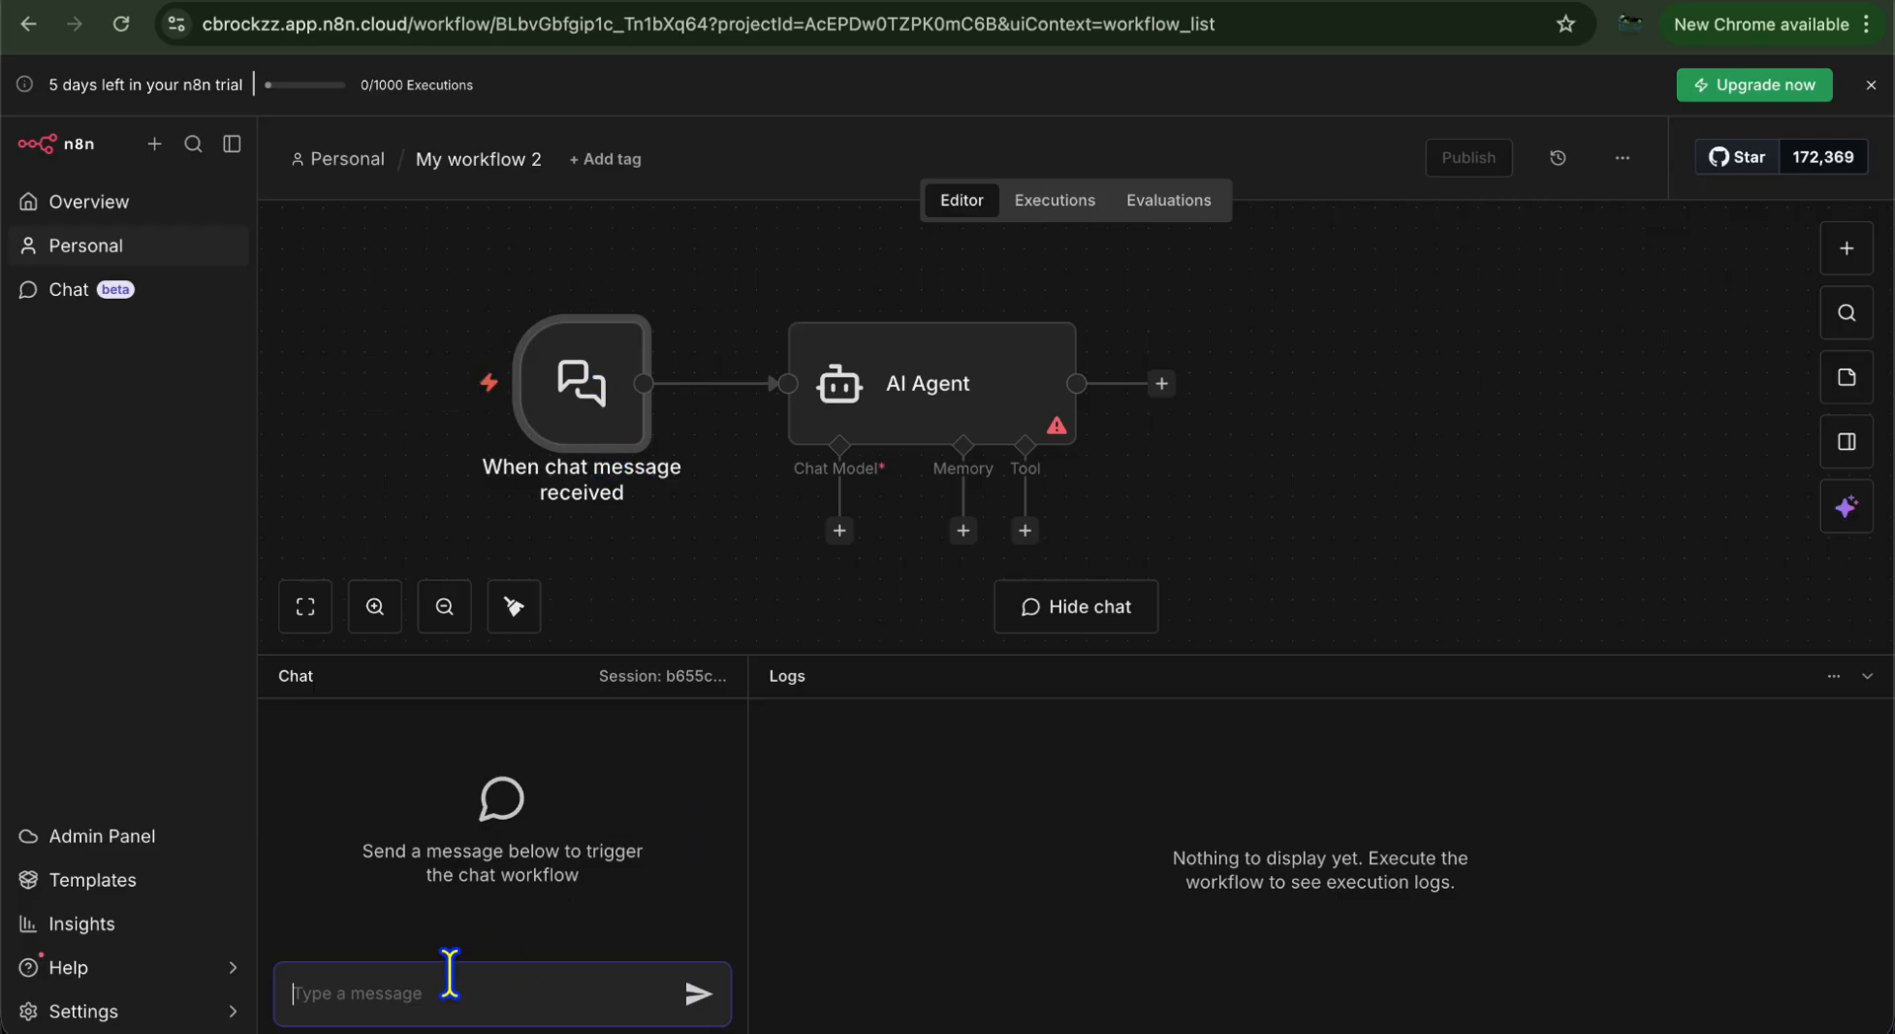
type("He")
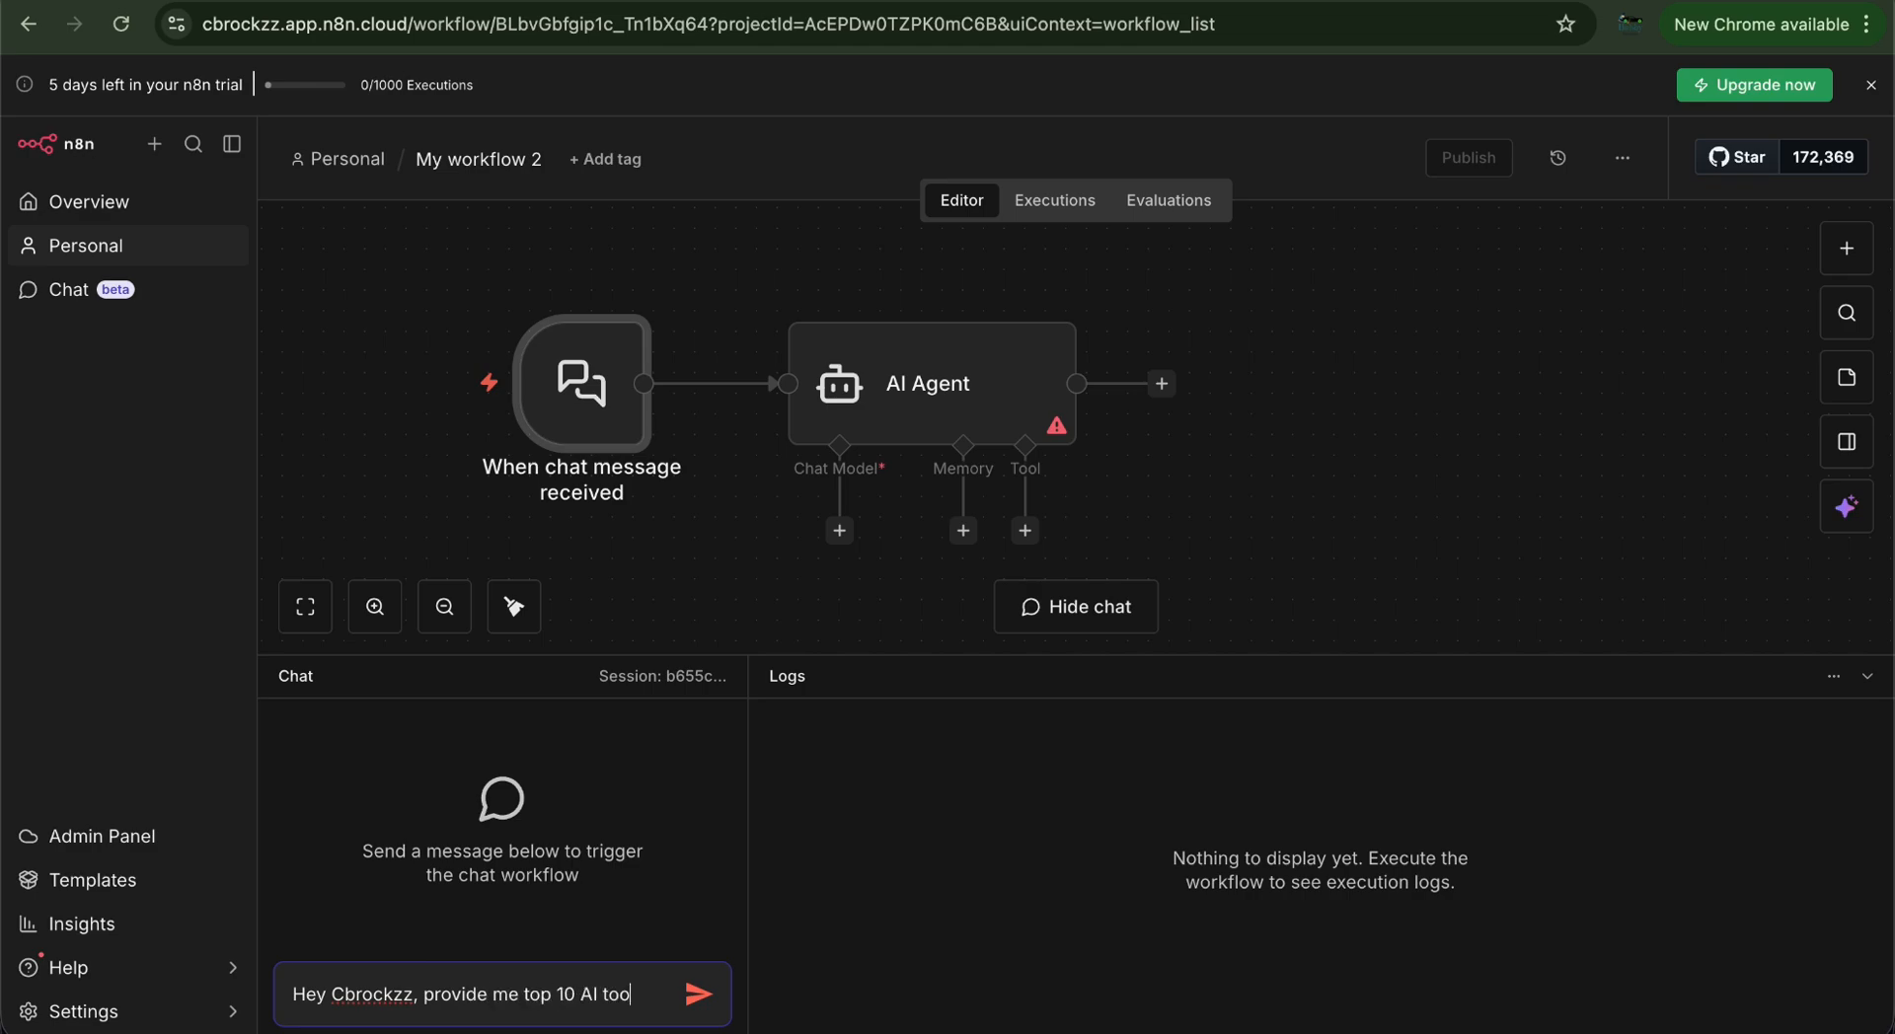
left_click(700, 997)
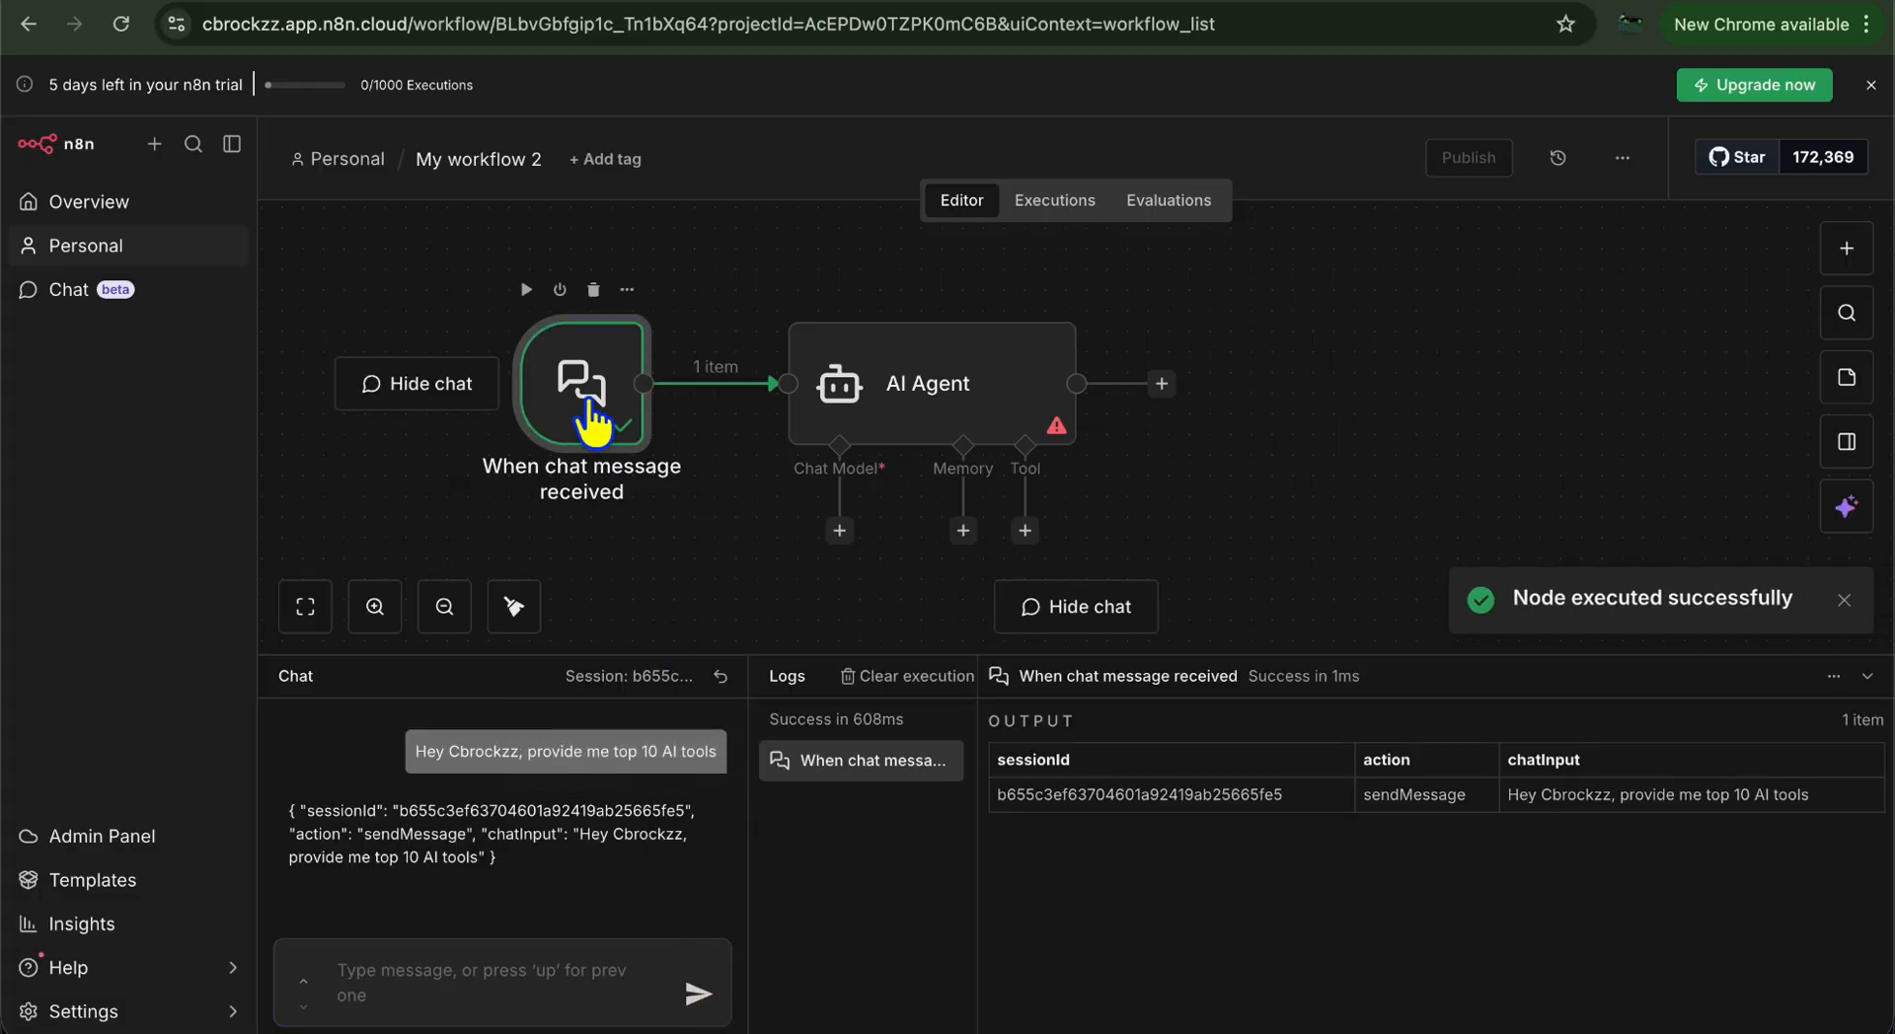
mouse_move(750, 395)
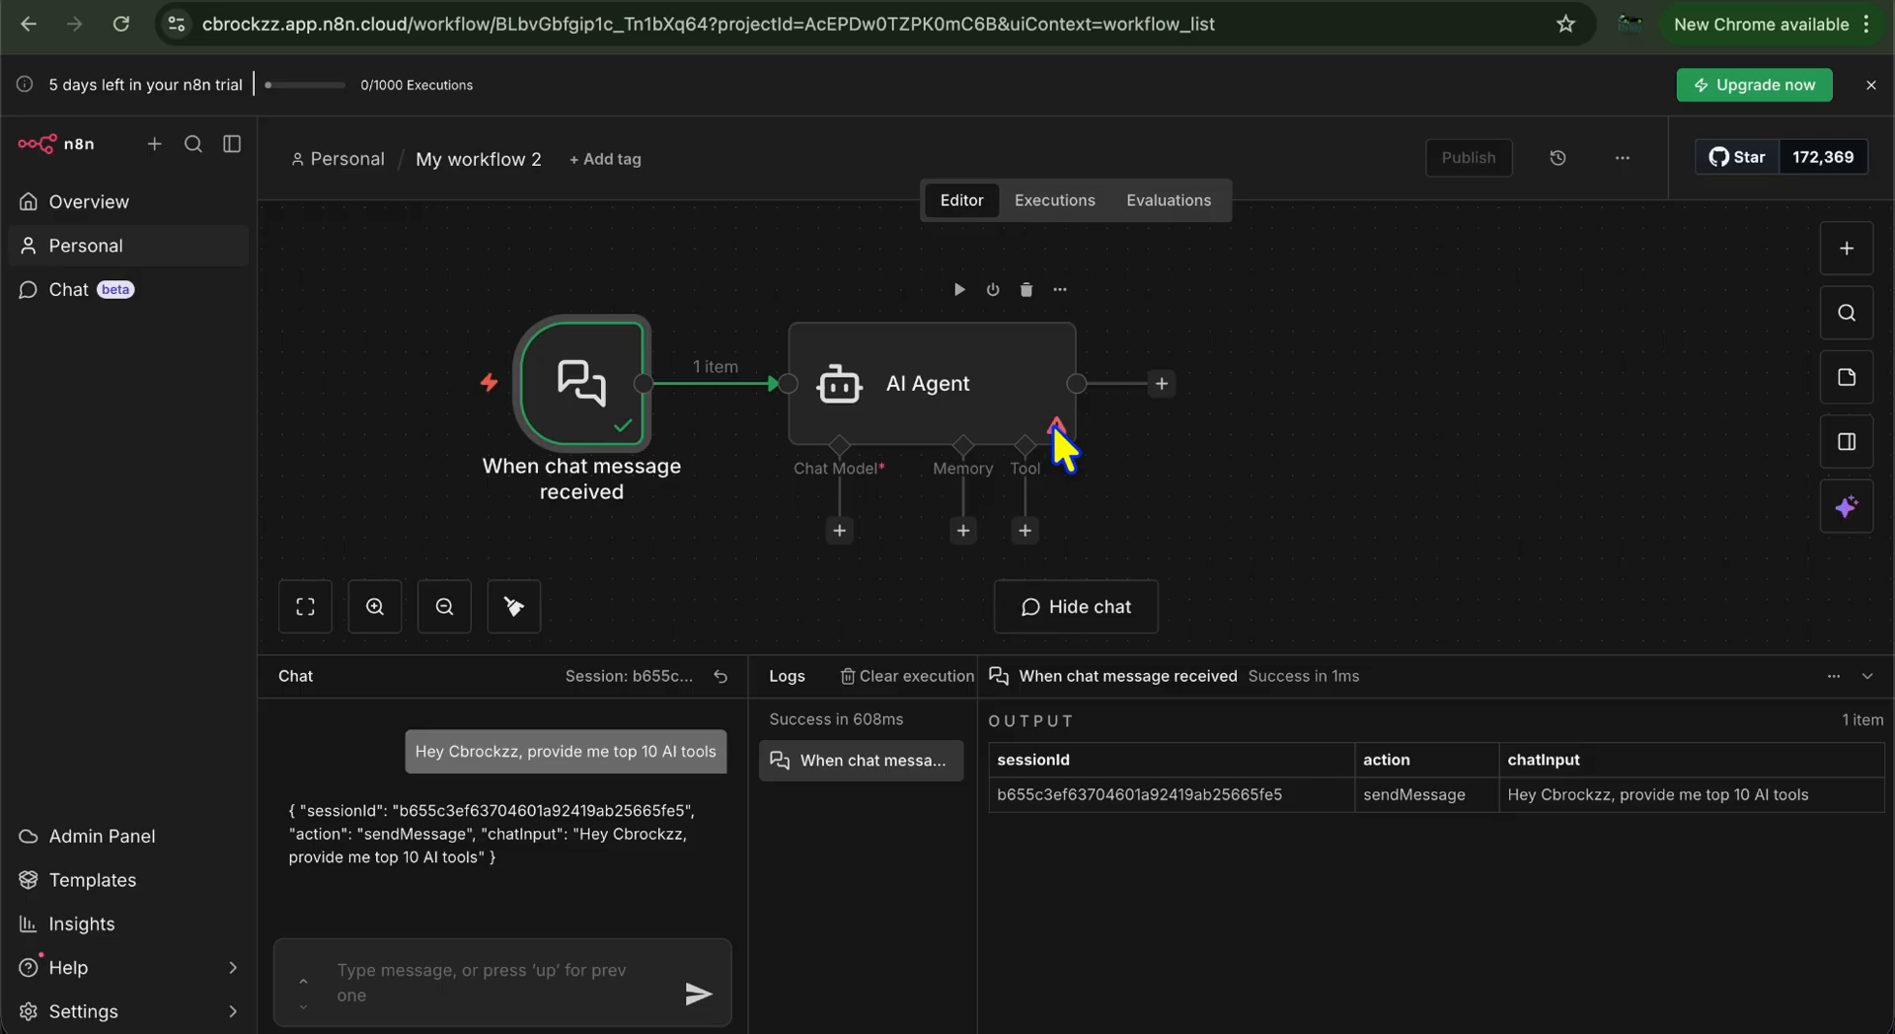
mouse_move(1053, 424)
double_click(874, 390)
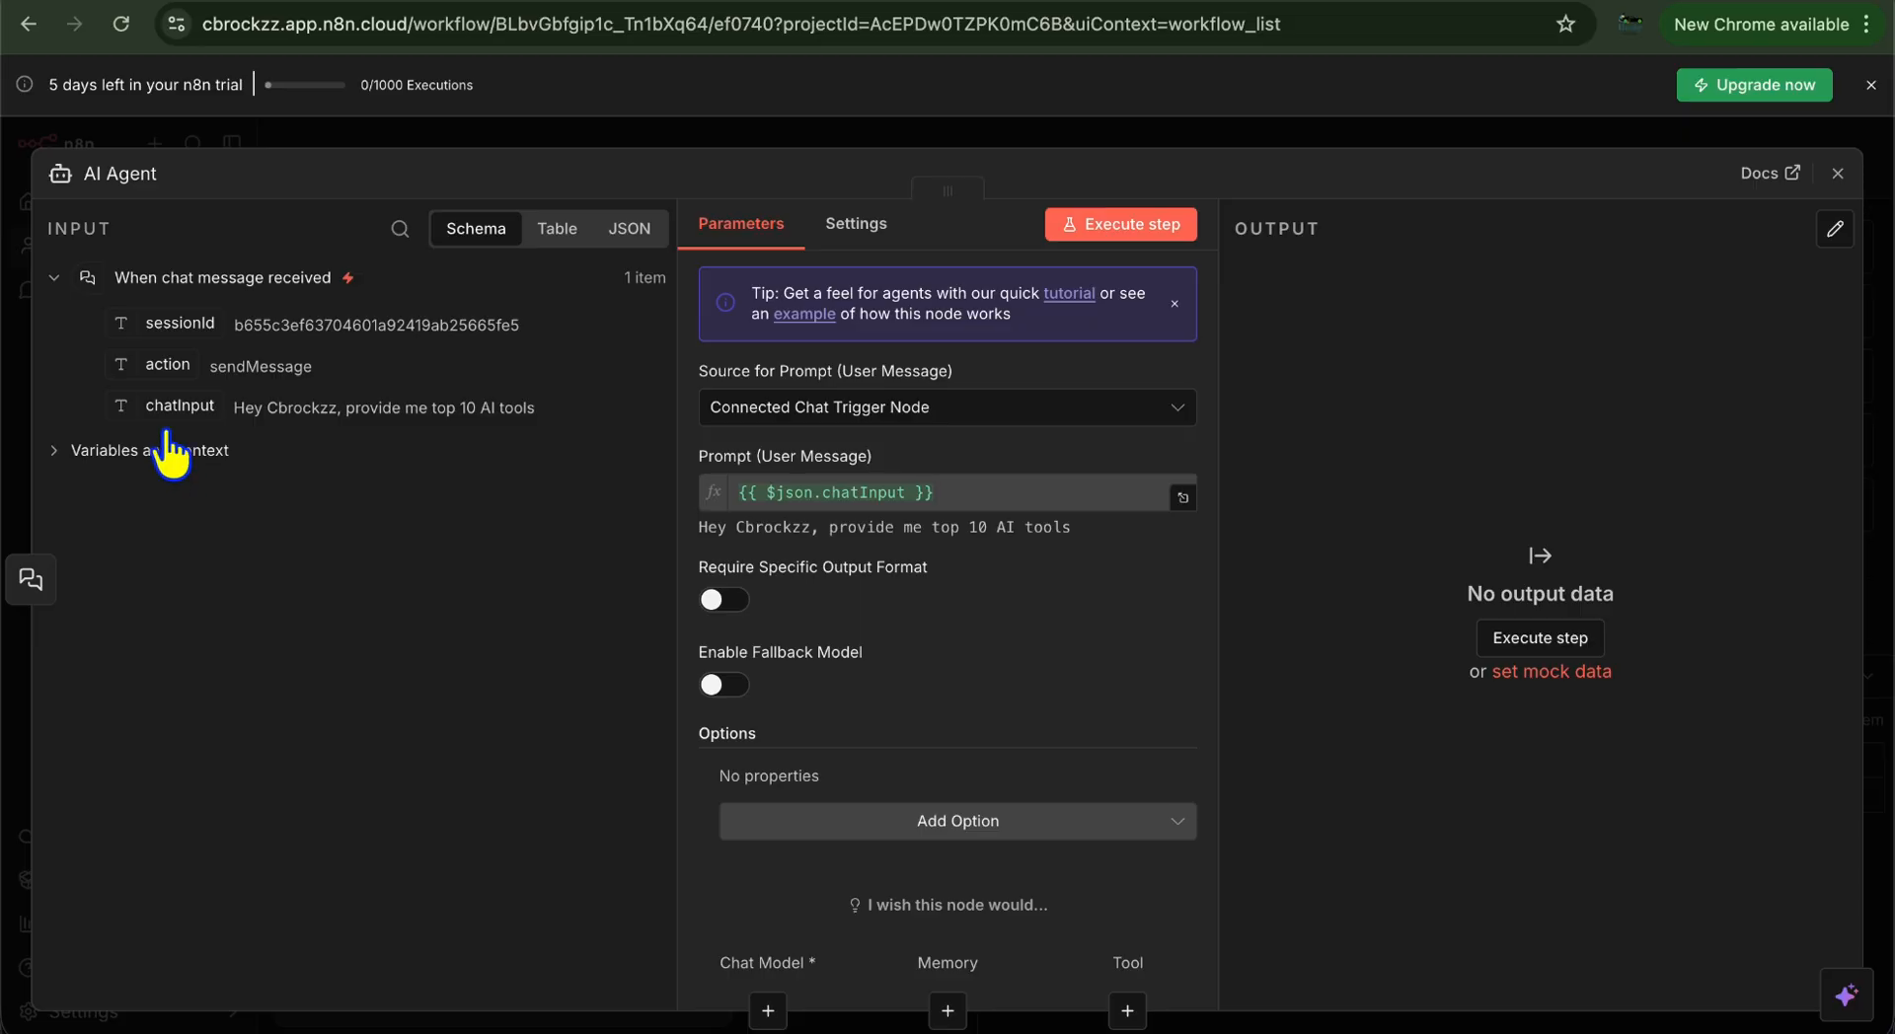
left_click_drag(172, 415, 900, 517)
left_click(1837, 172)
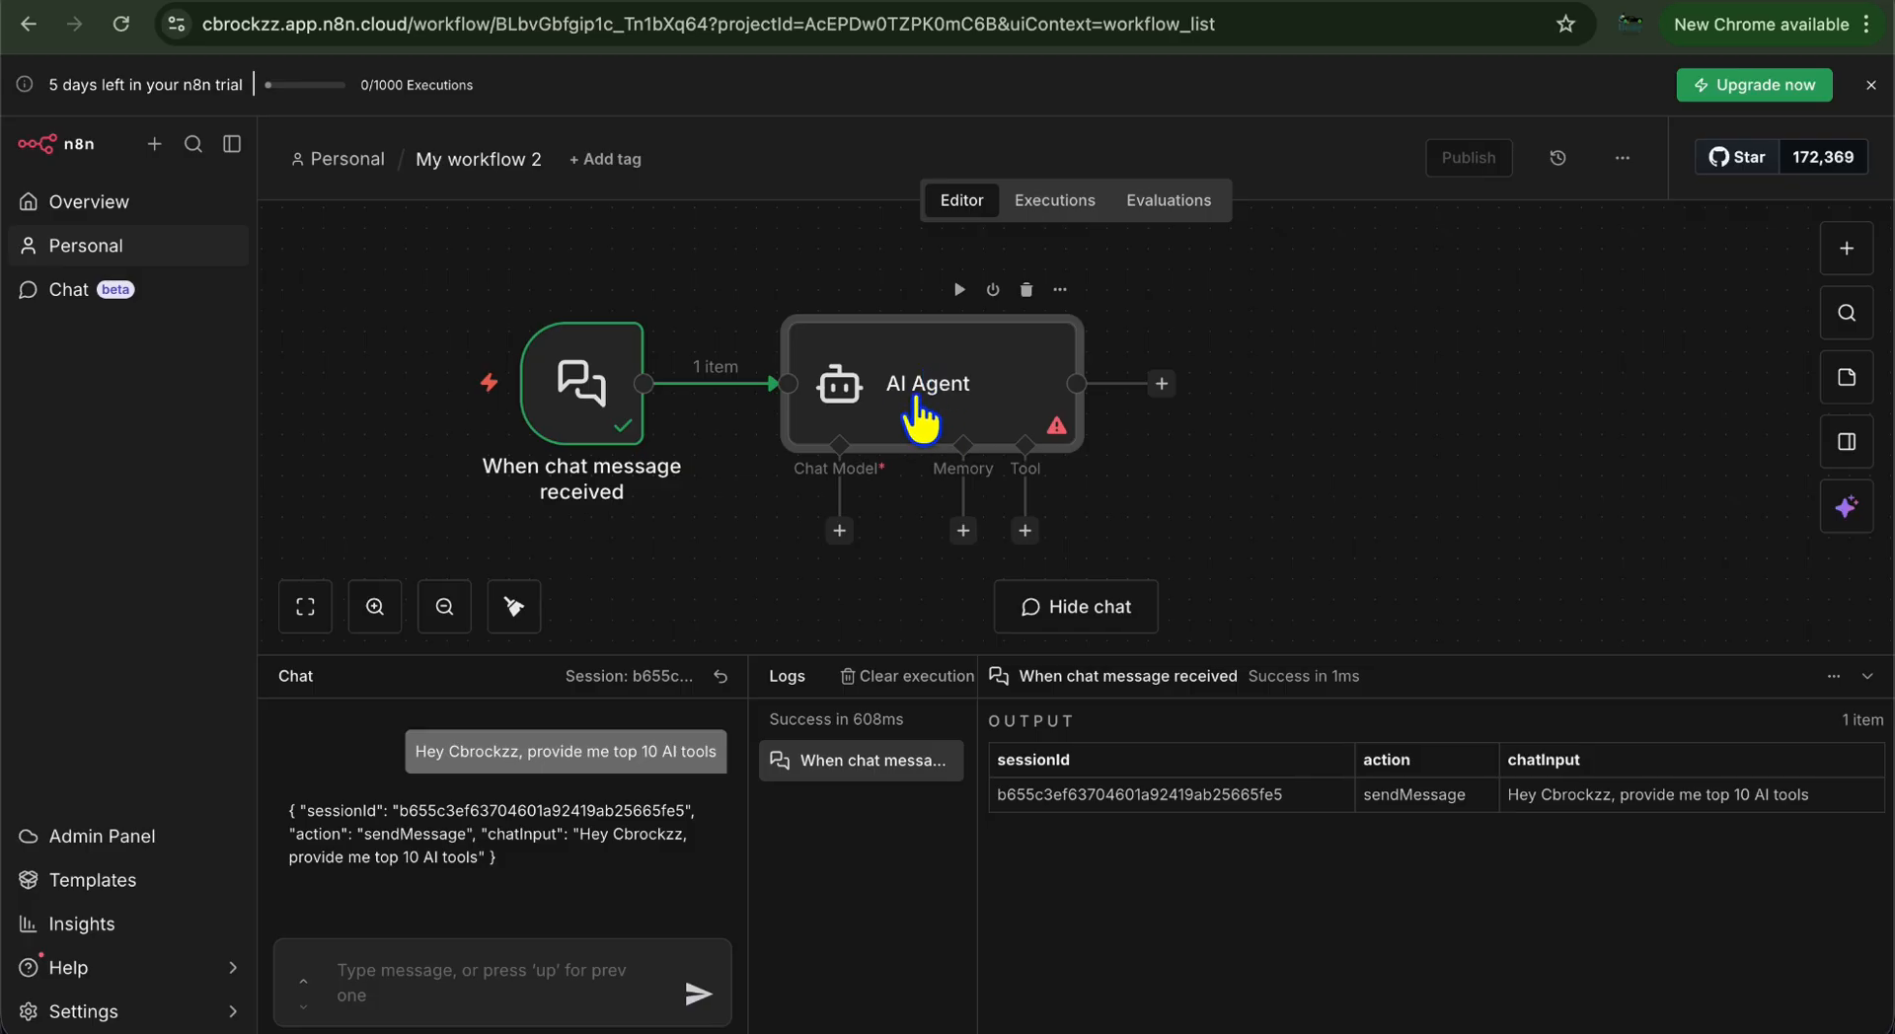
left_click(839, 530)
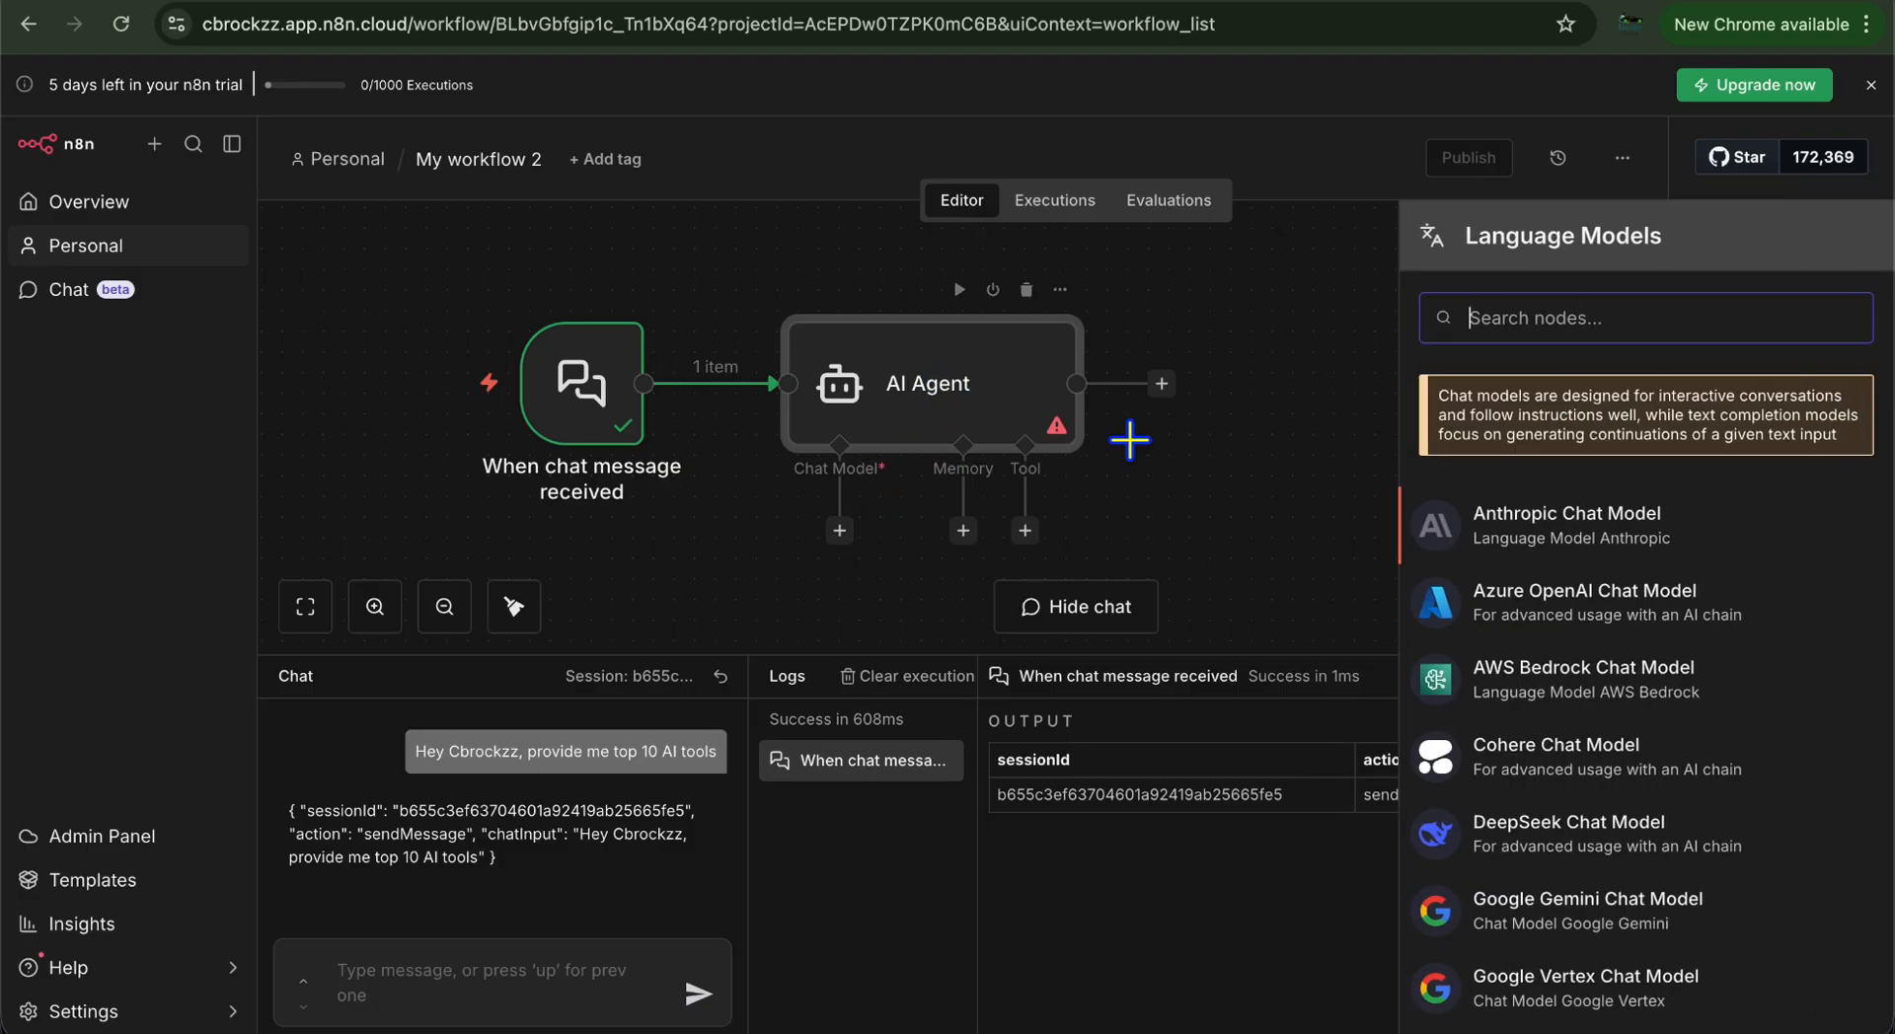
type("open")
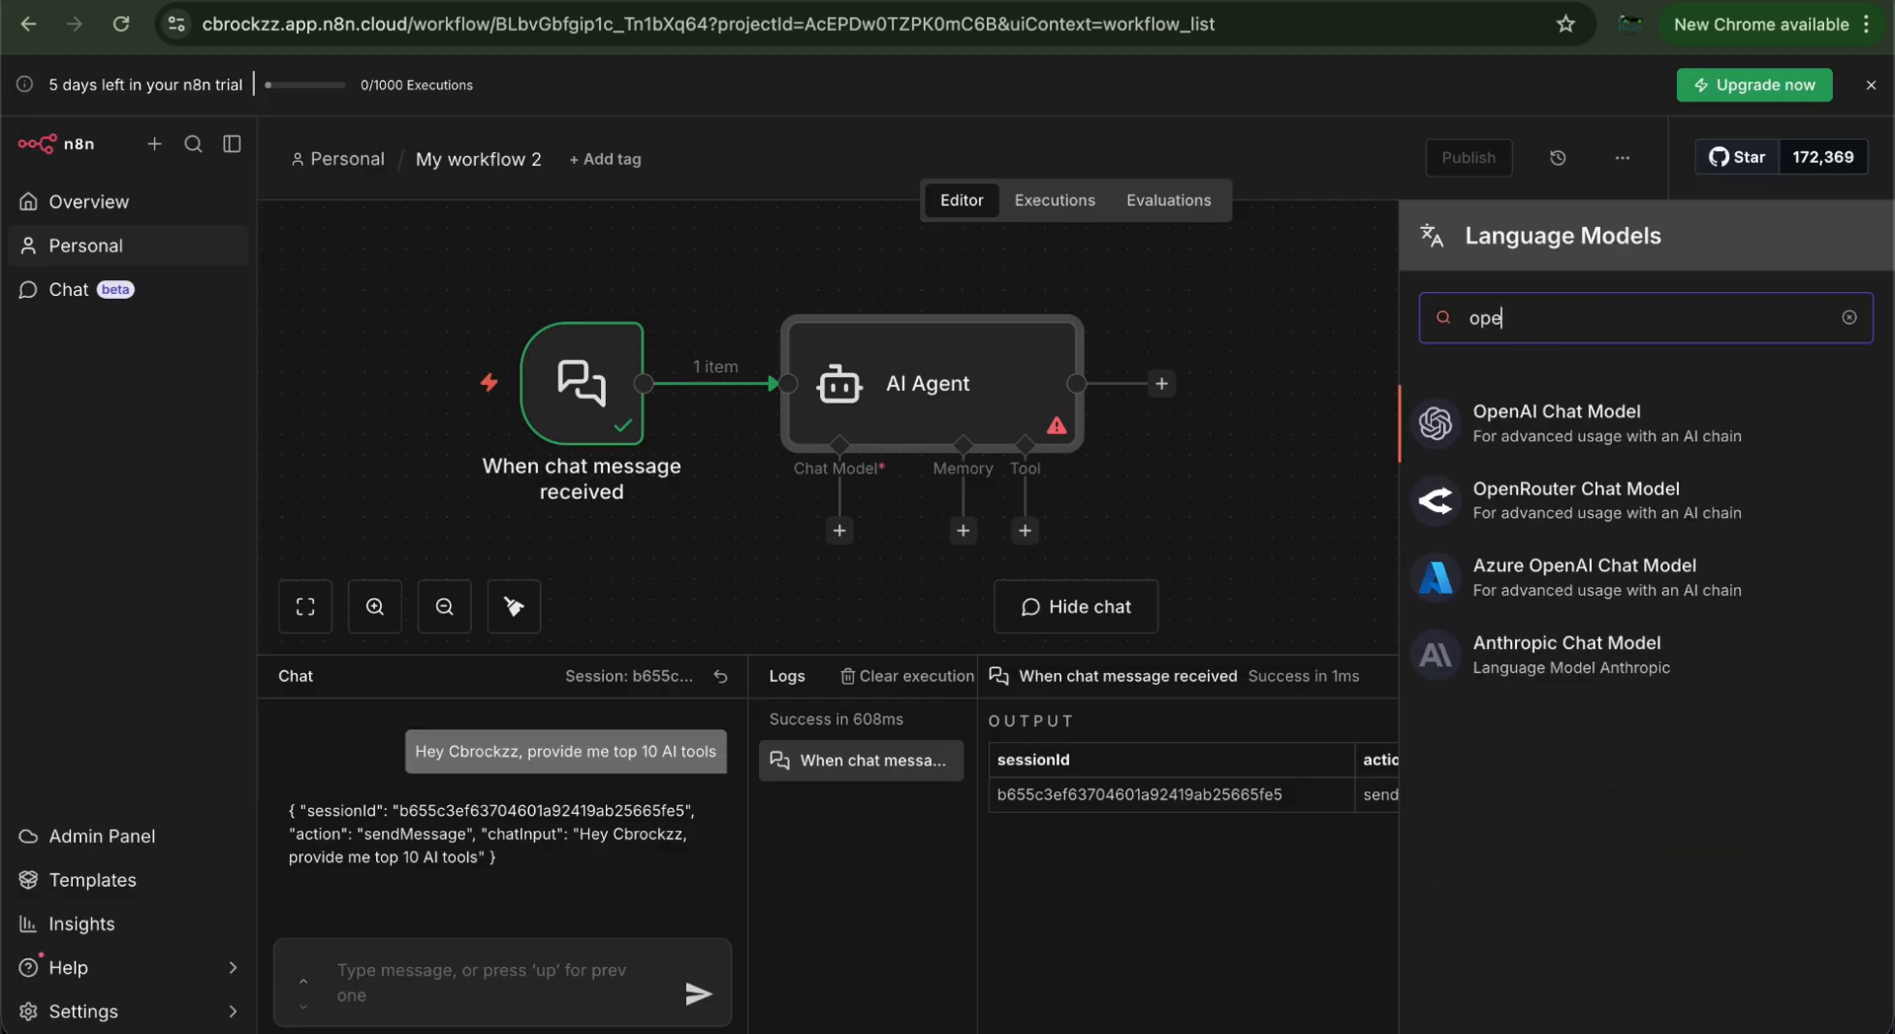
left_click(1551, 434)
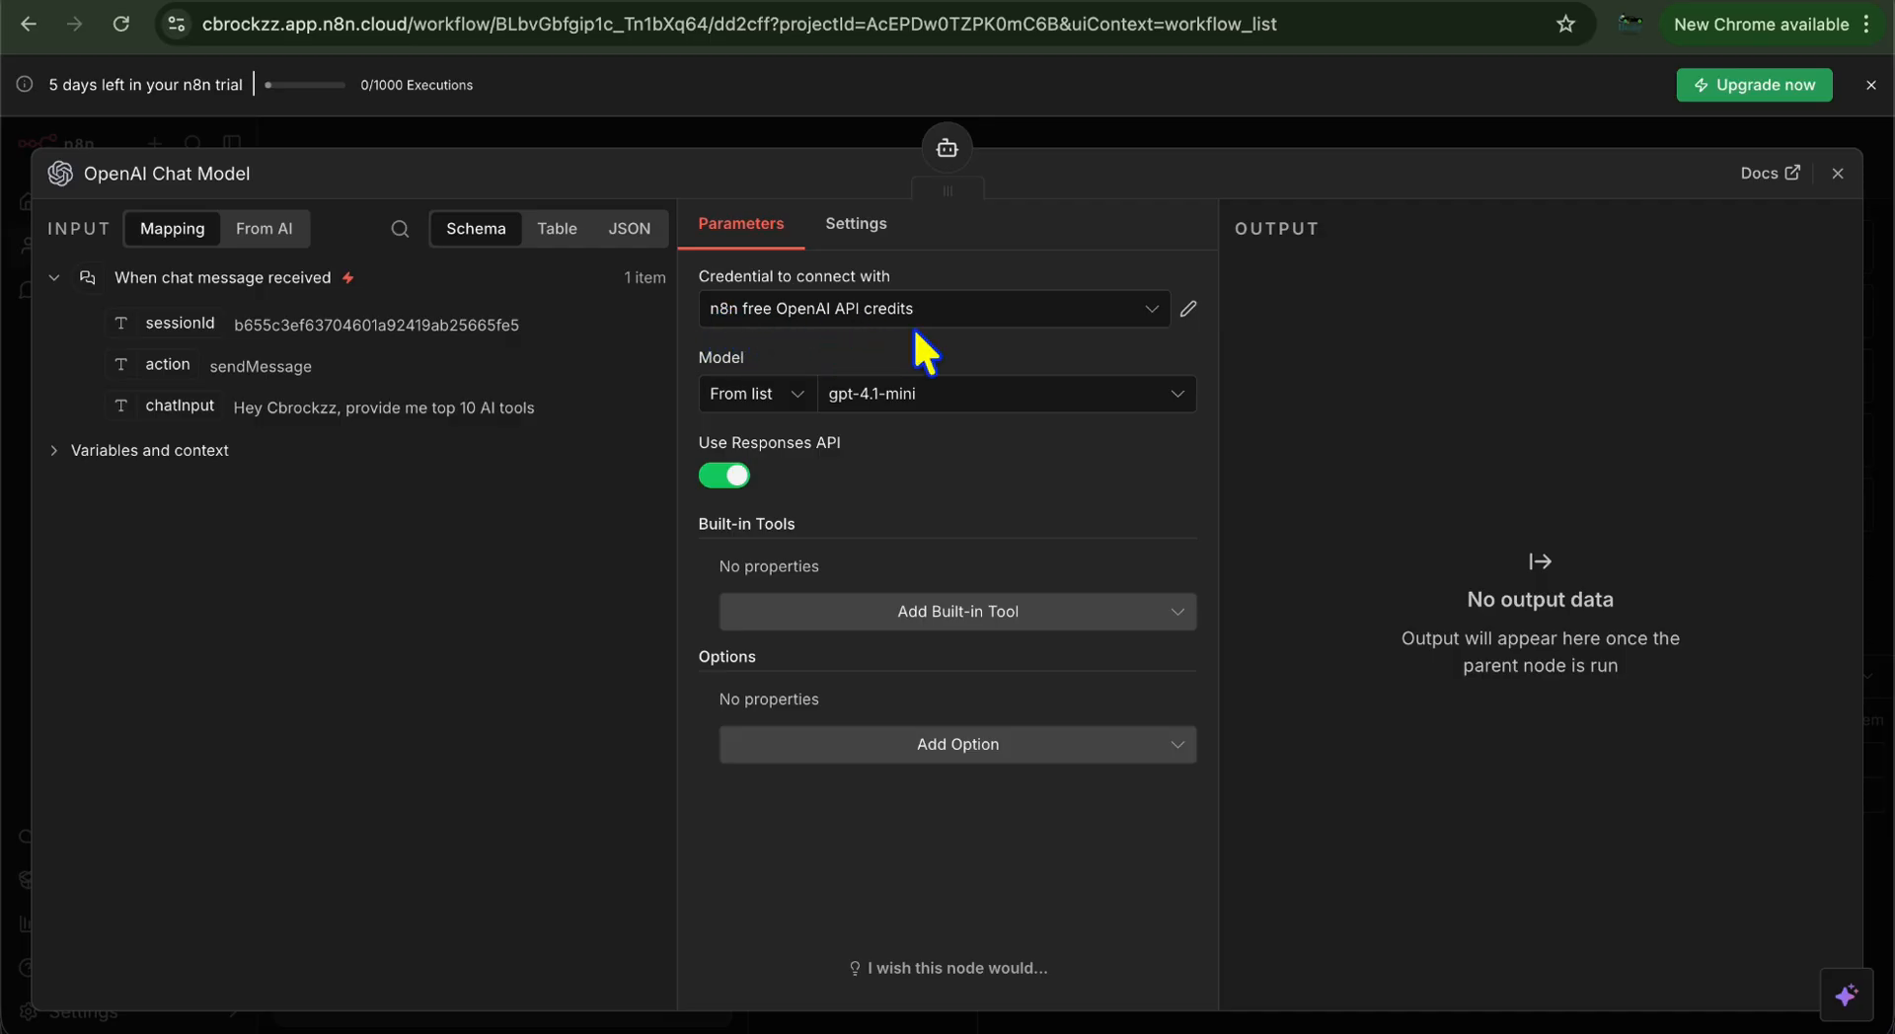
left_click(1837, 173)
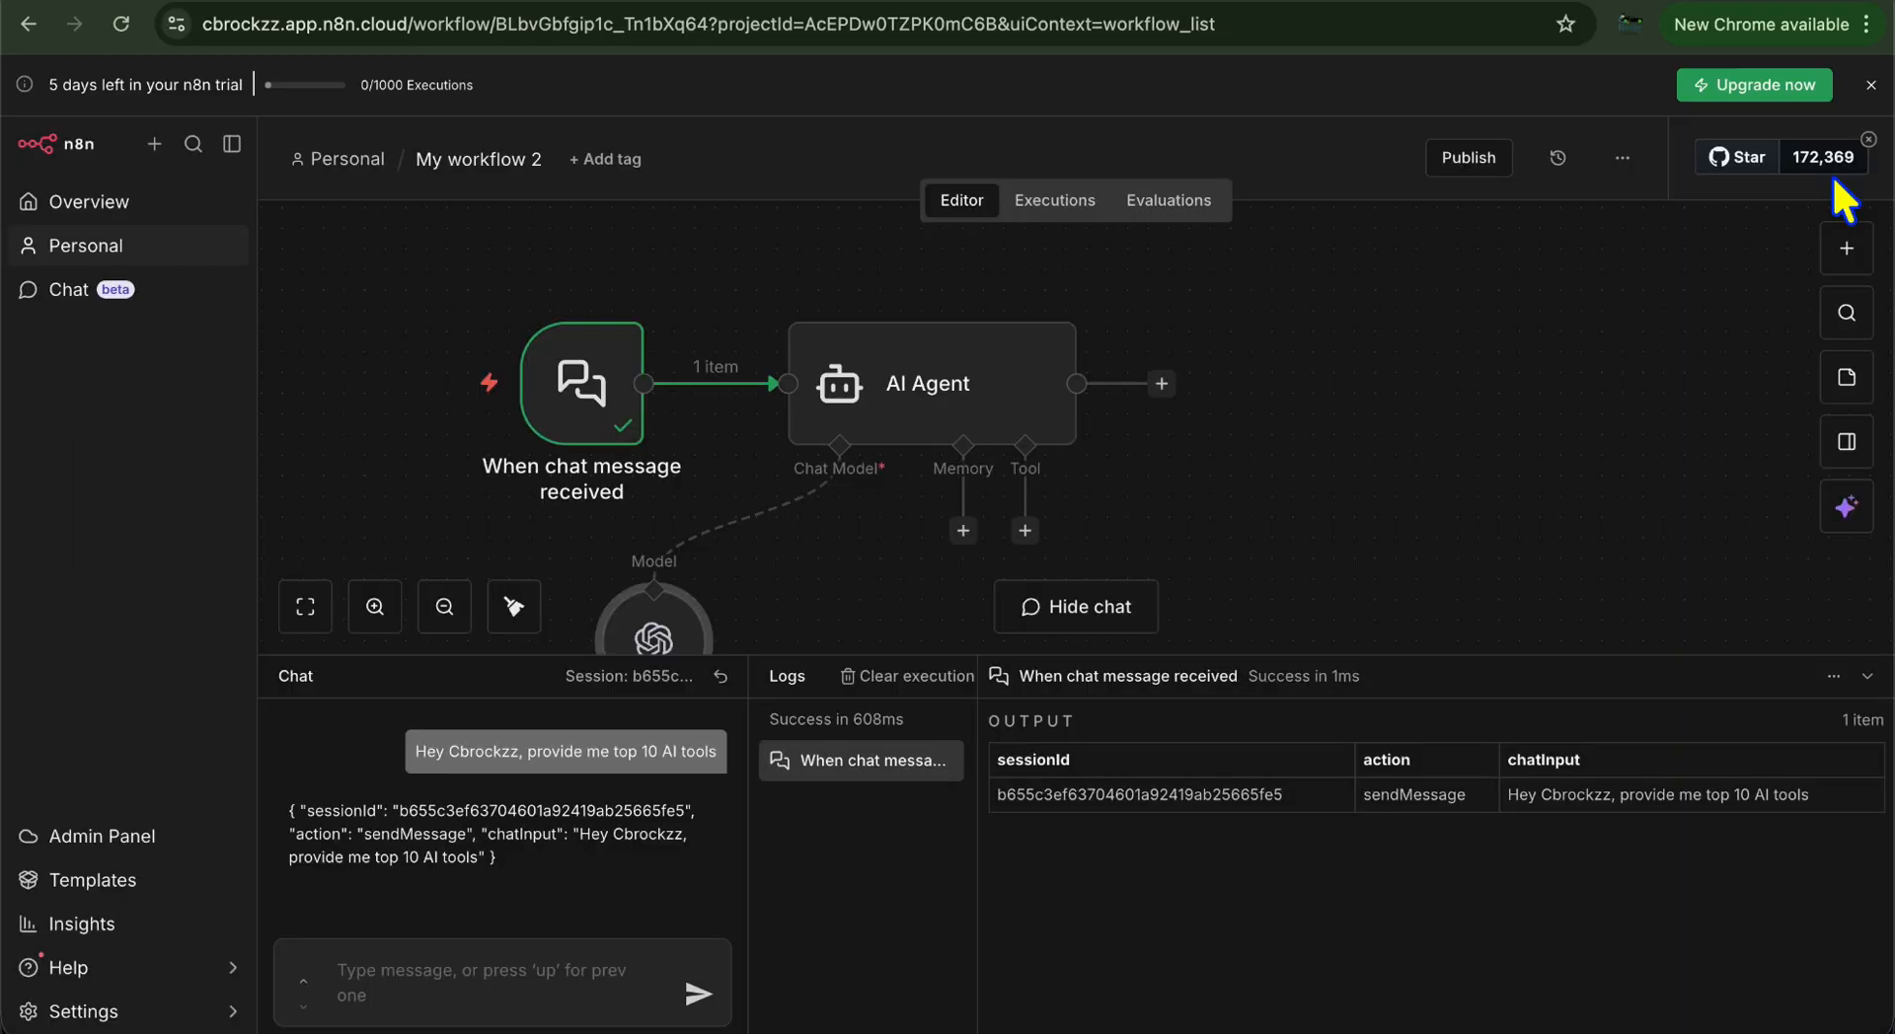
right_click(652, 632)
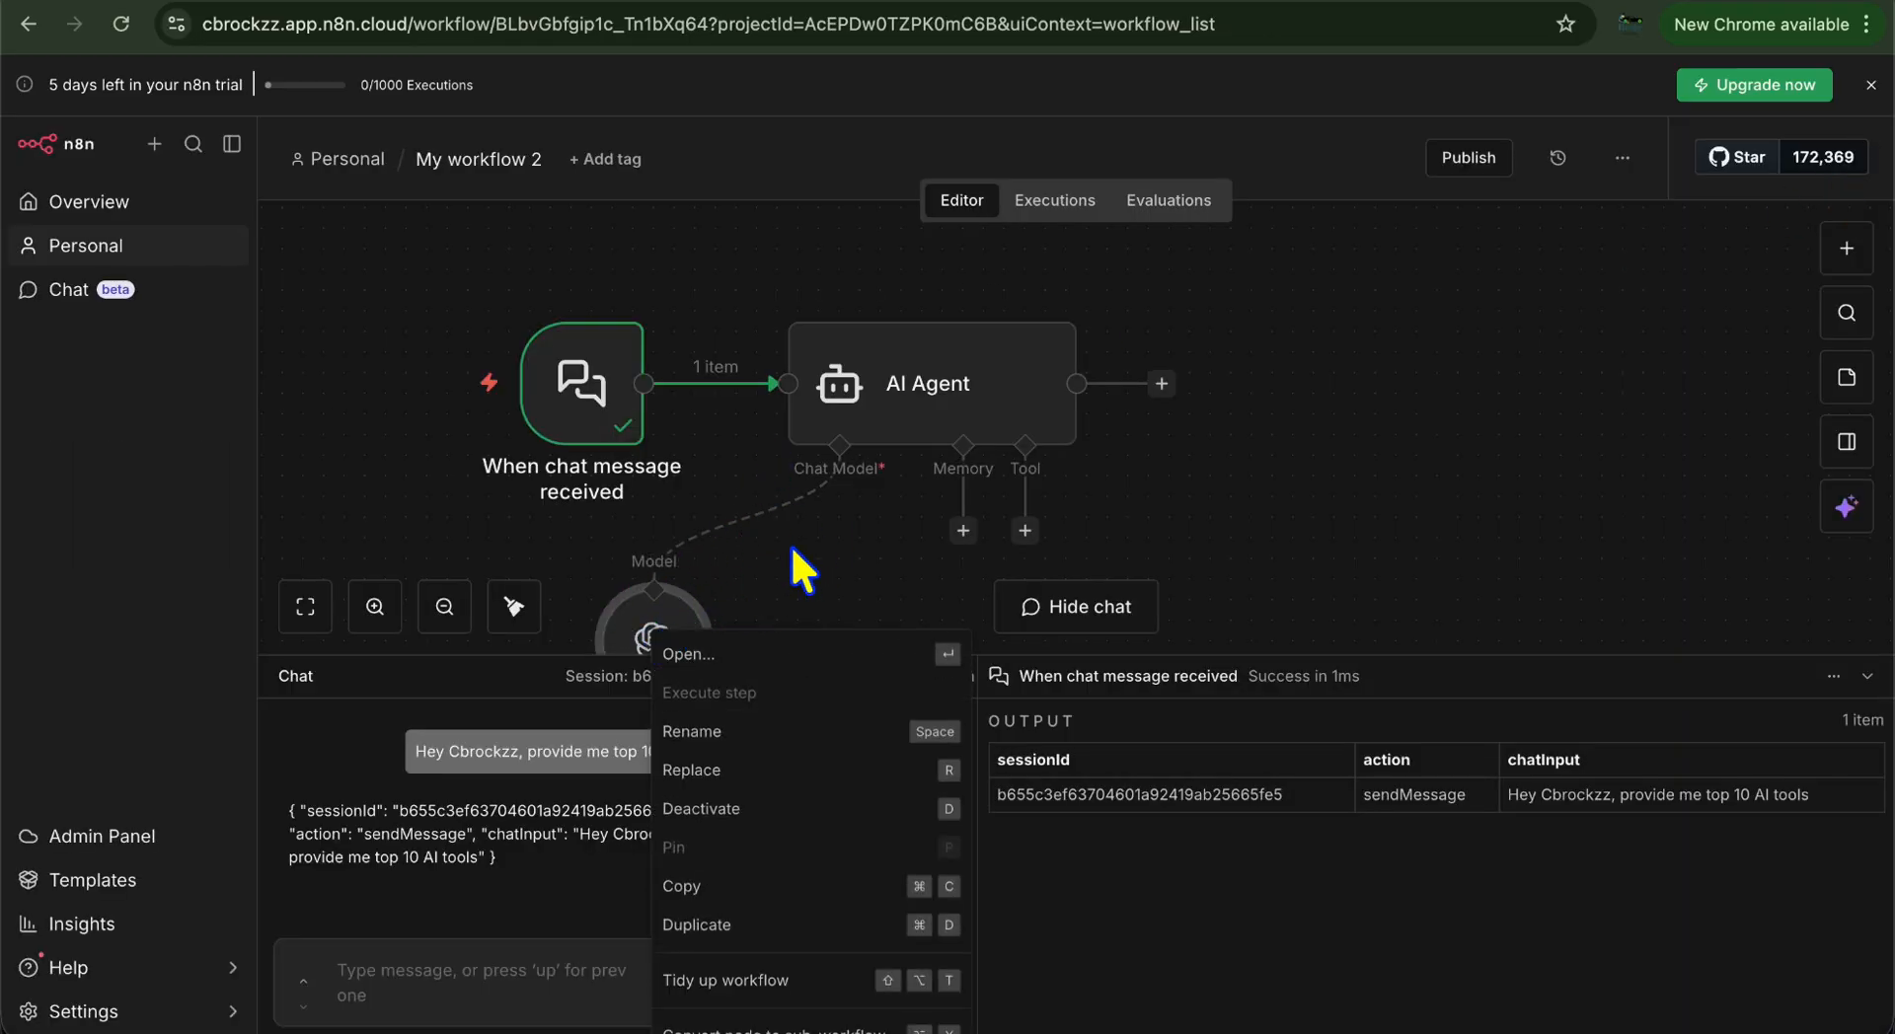
left_click(1217, 483)
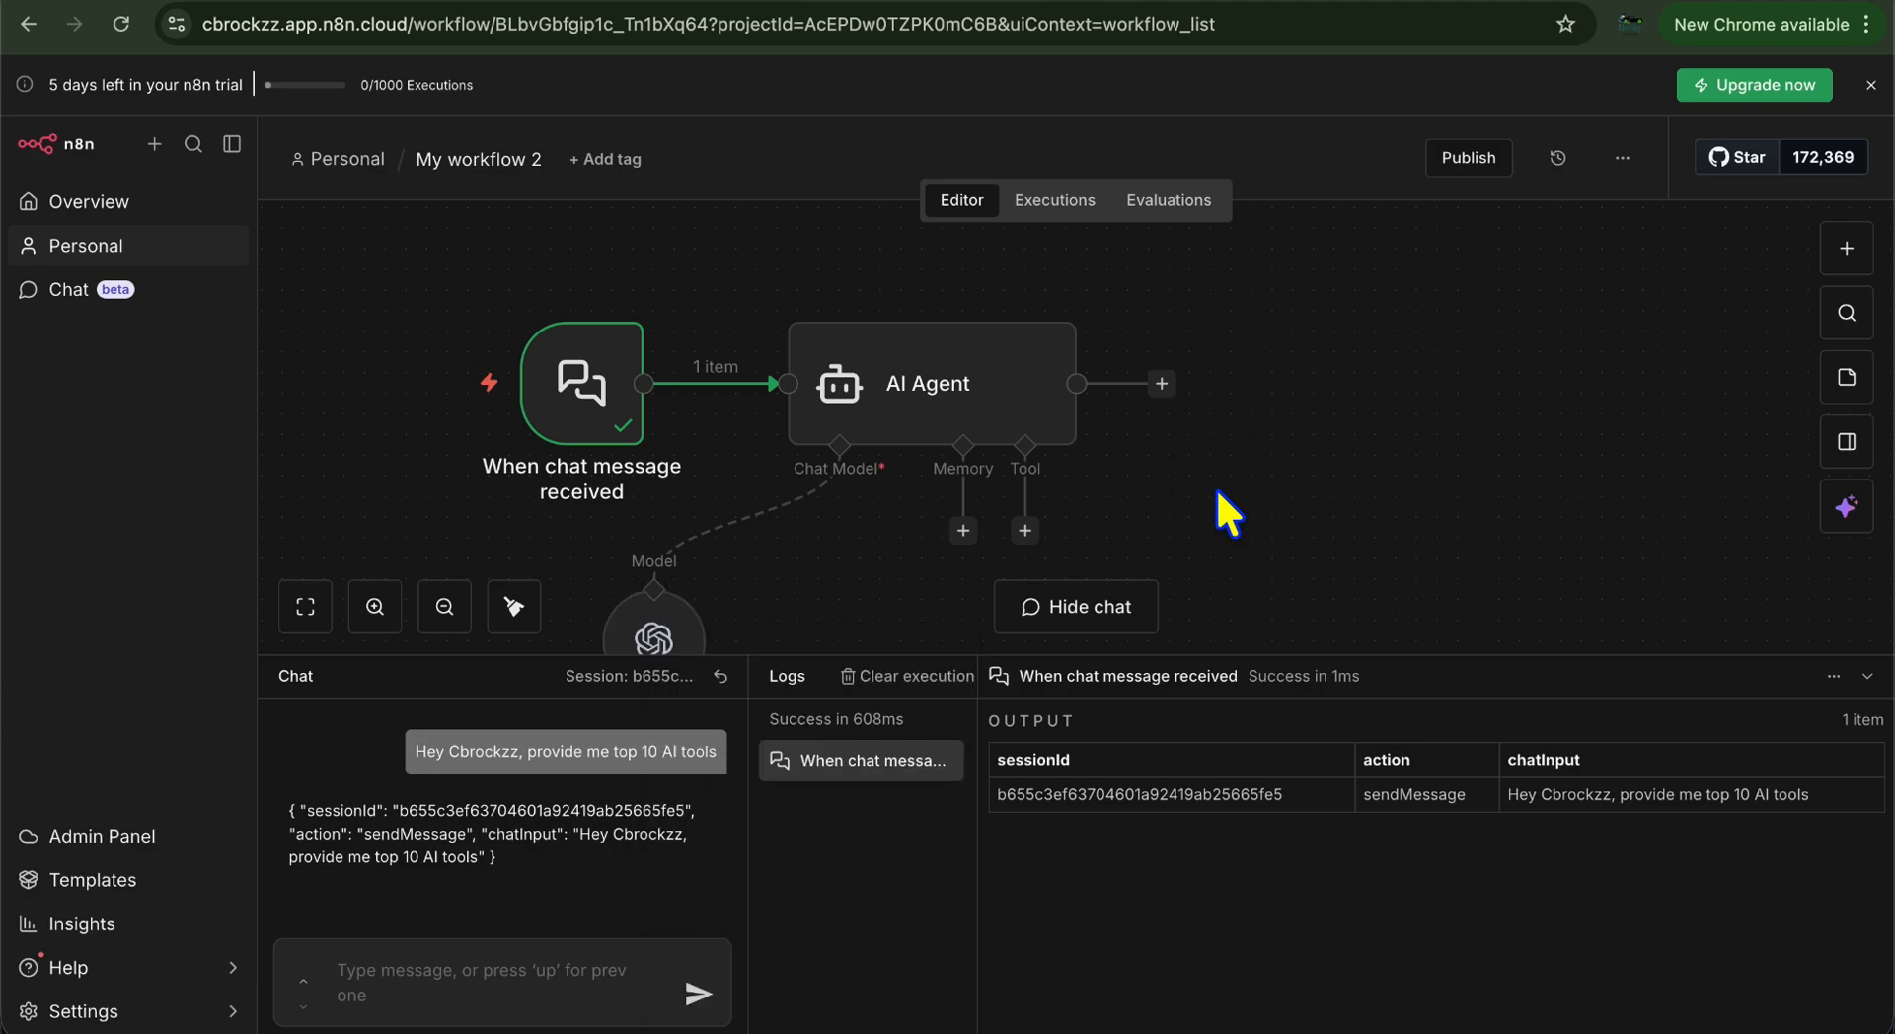
scroll(1223, 483, "down", 3)
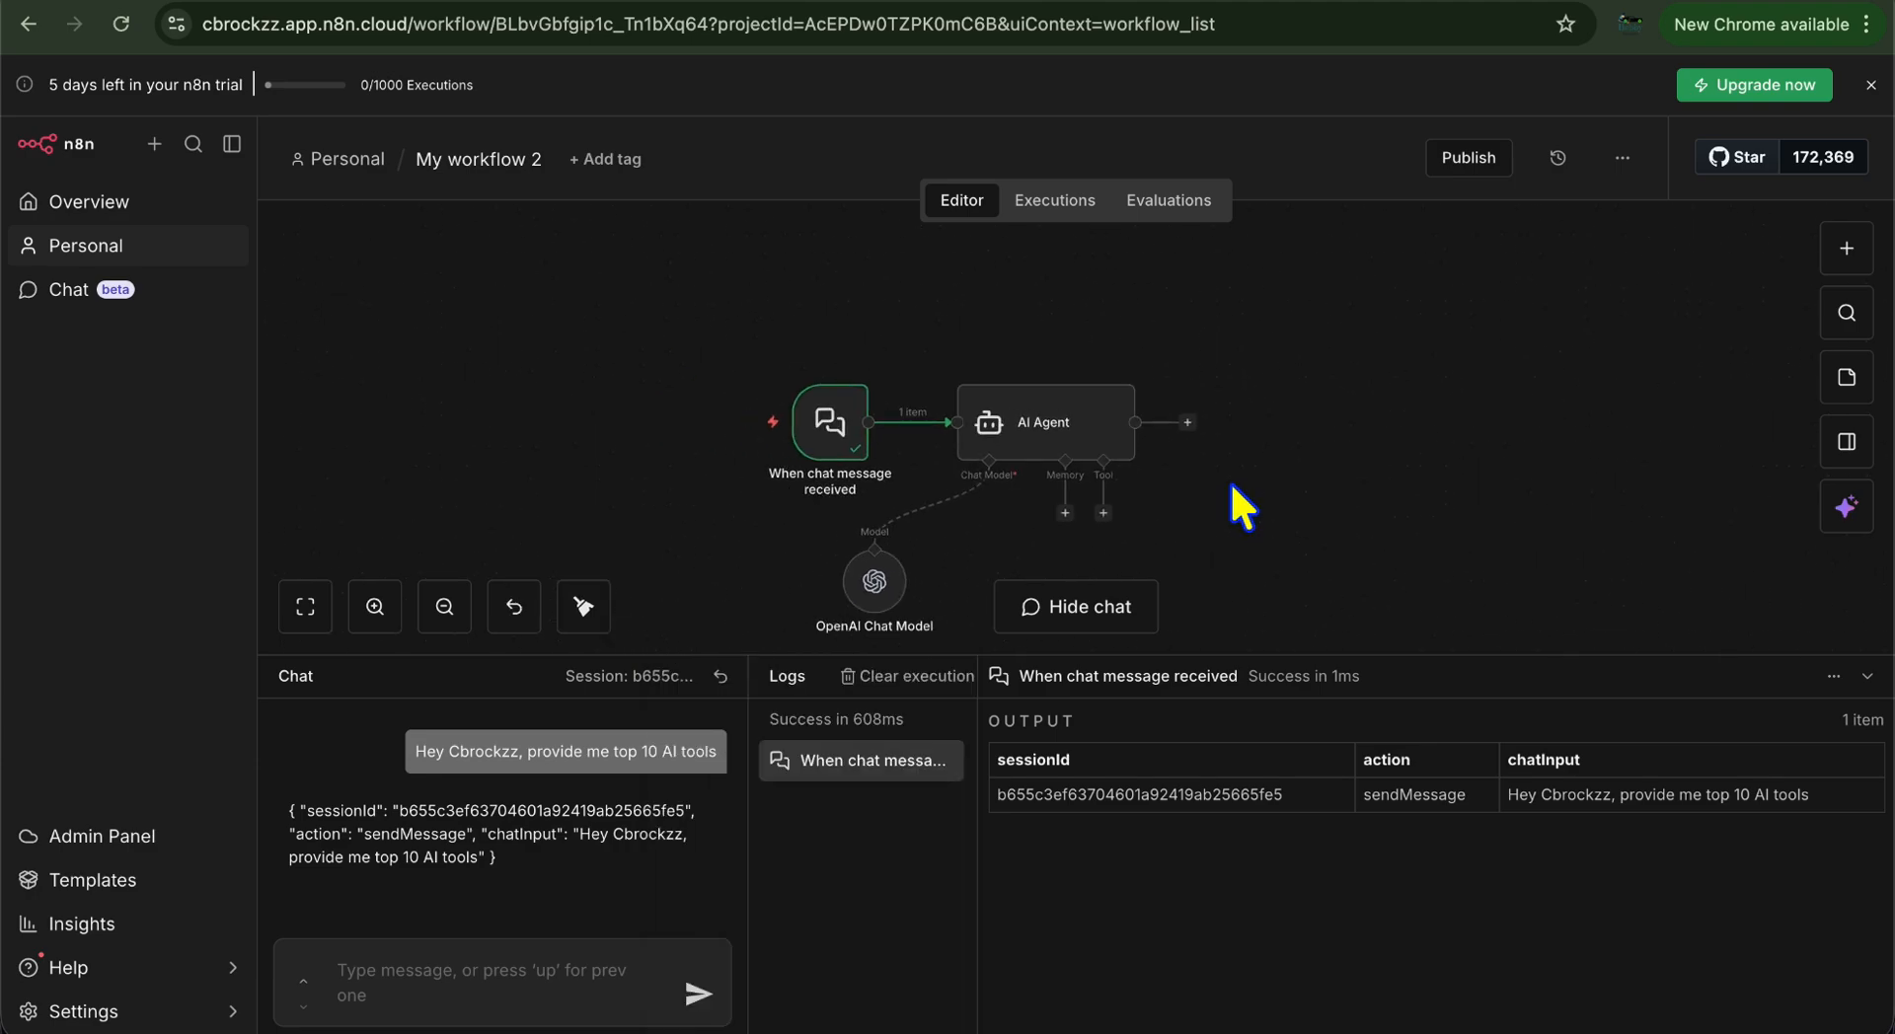
left_click_drag(939, 320, 732, 249)
scroll(987, 343, "right", 3)
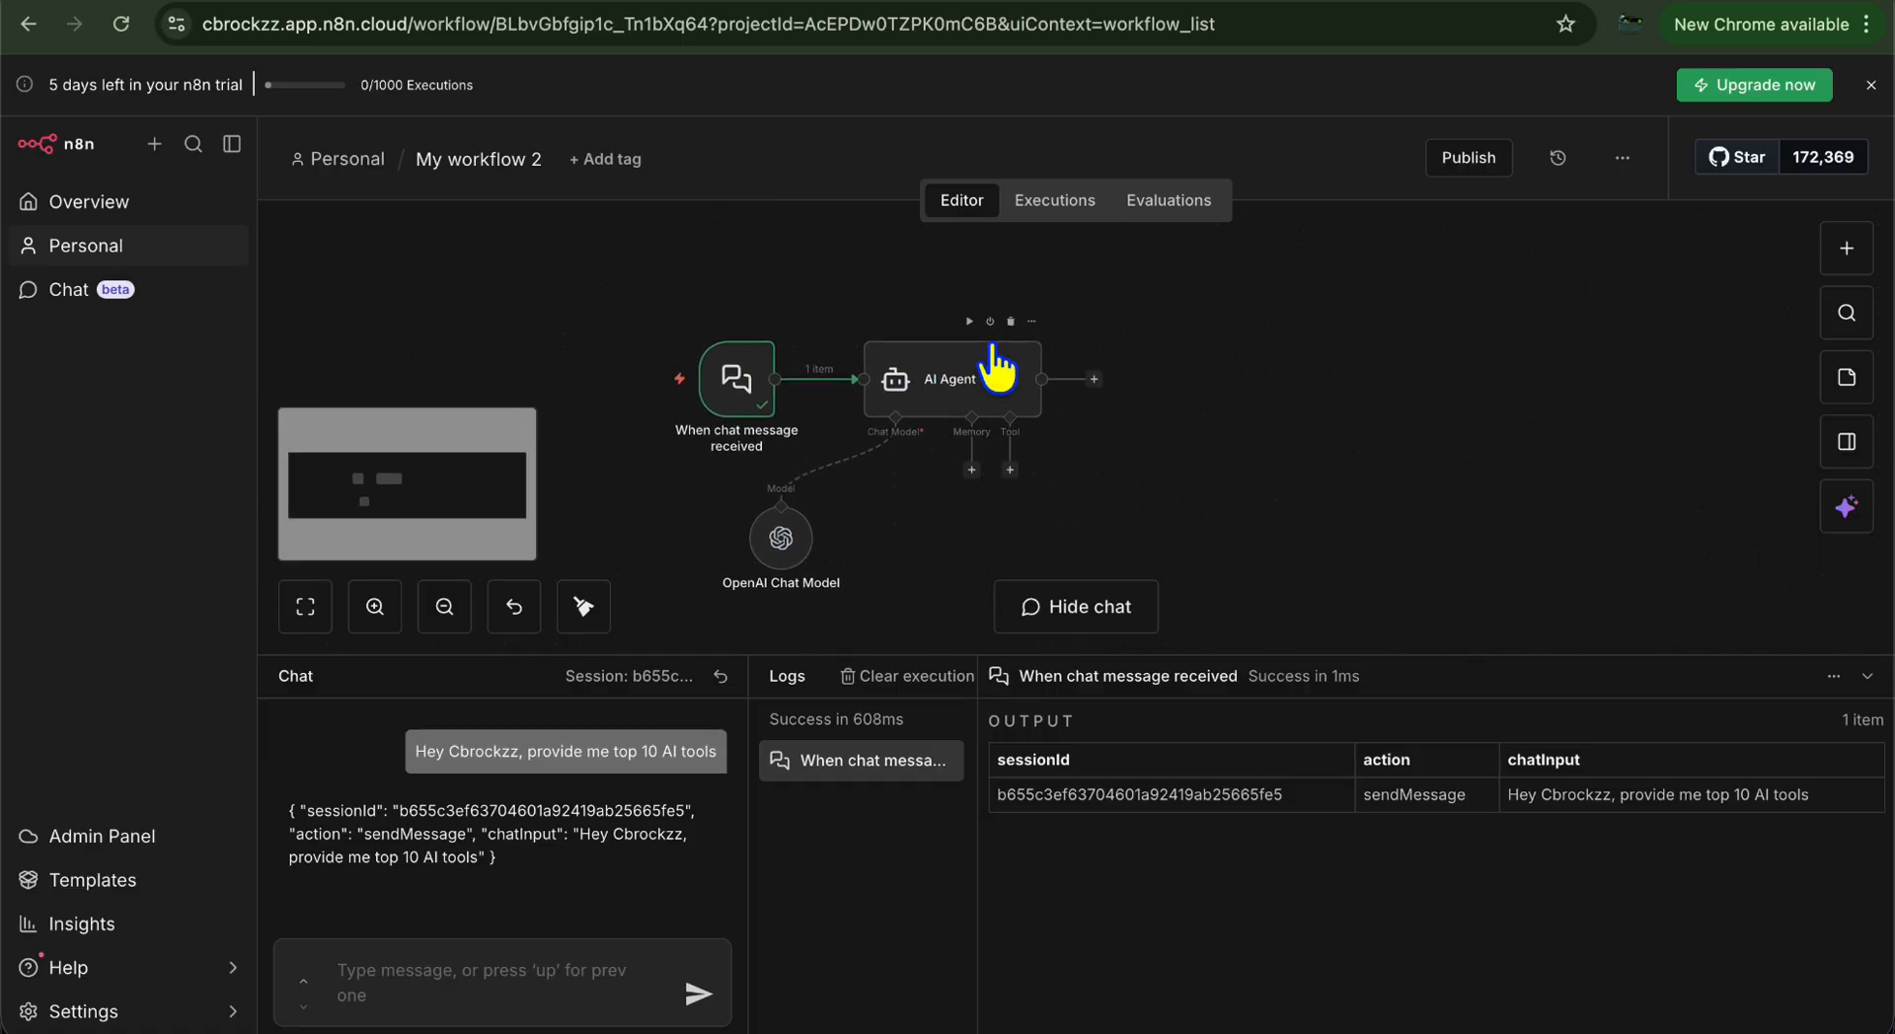
scroll(986, 340, "right", 2)
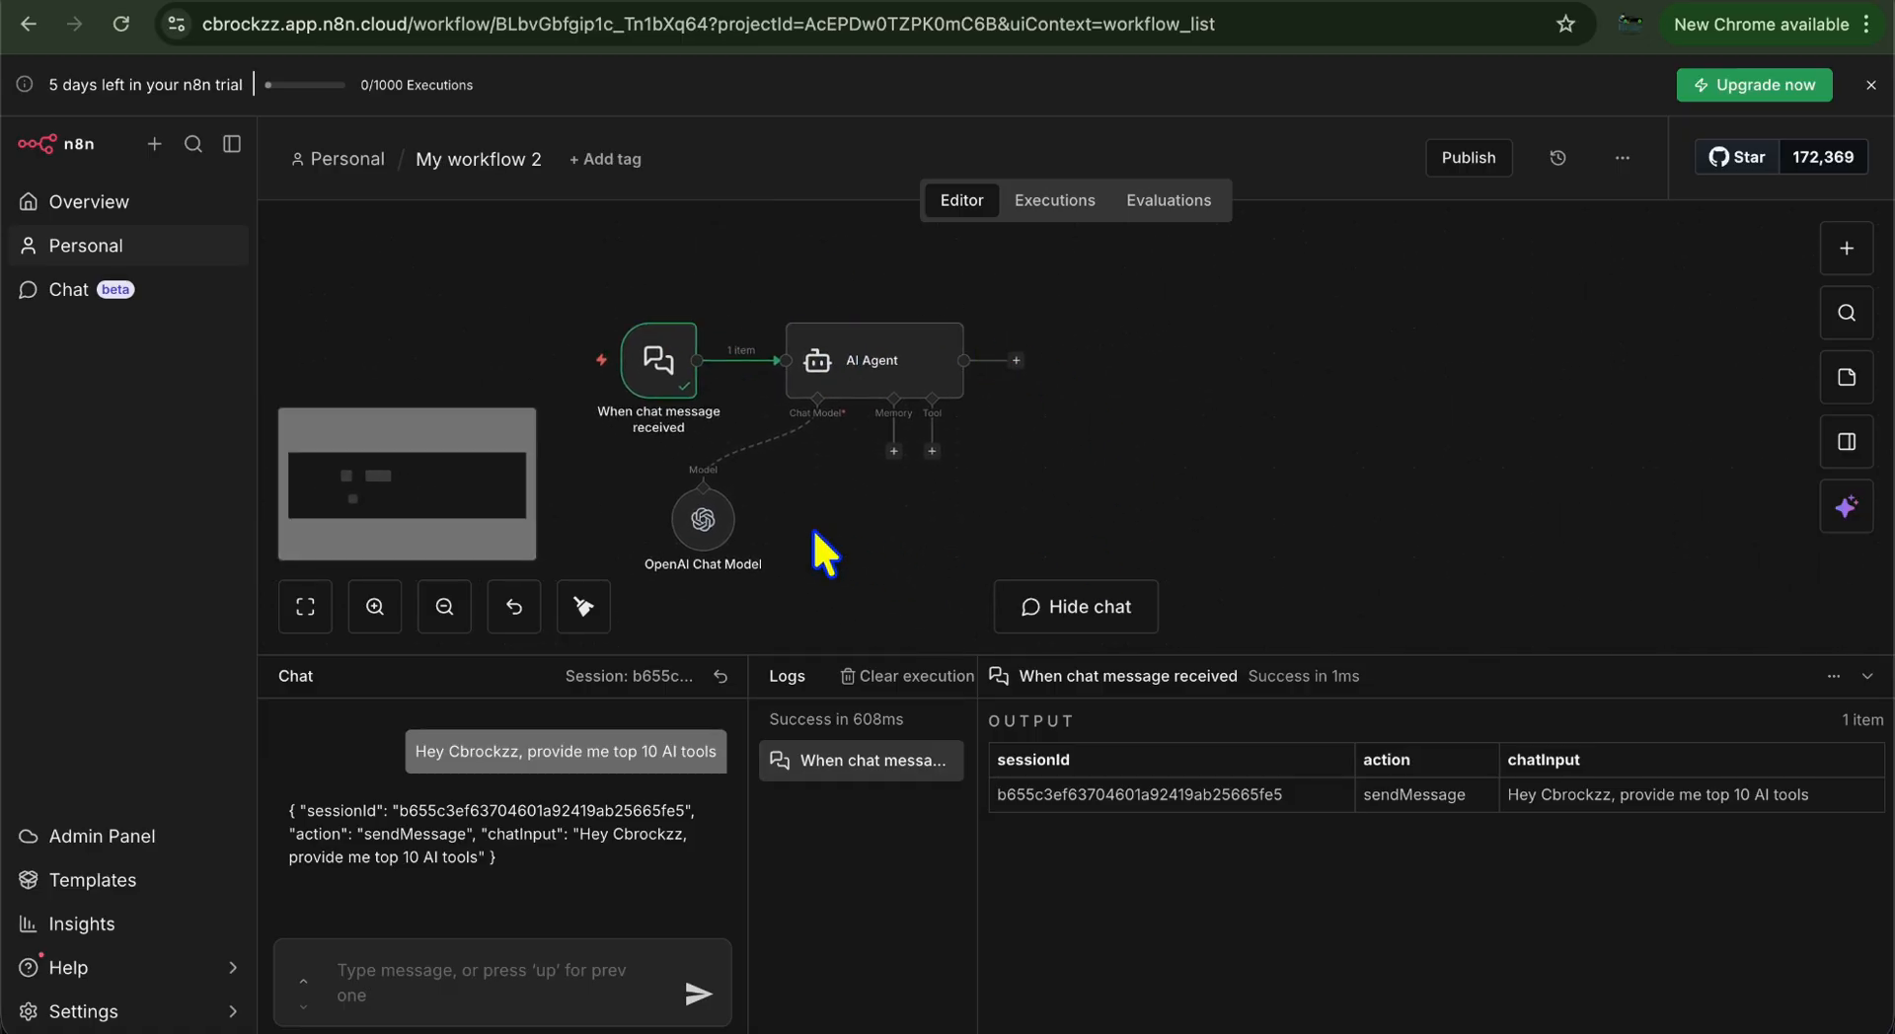
Connect a Simple Memory node with a 10-interaction context window to the AI Agent's memory input
left_click(894, 452)
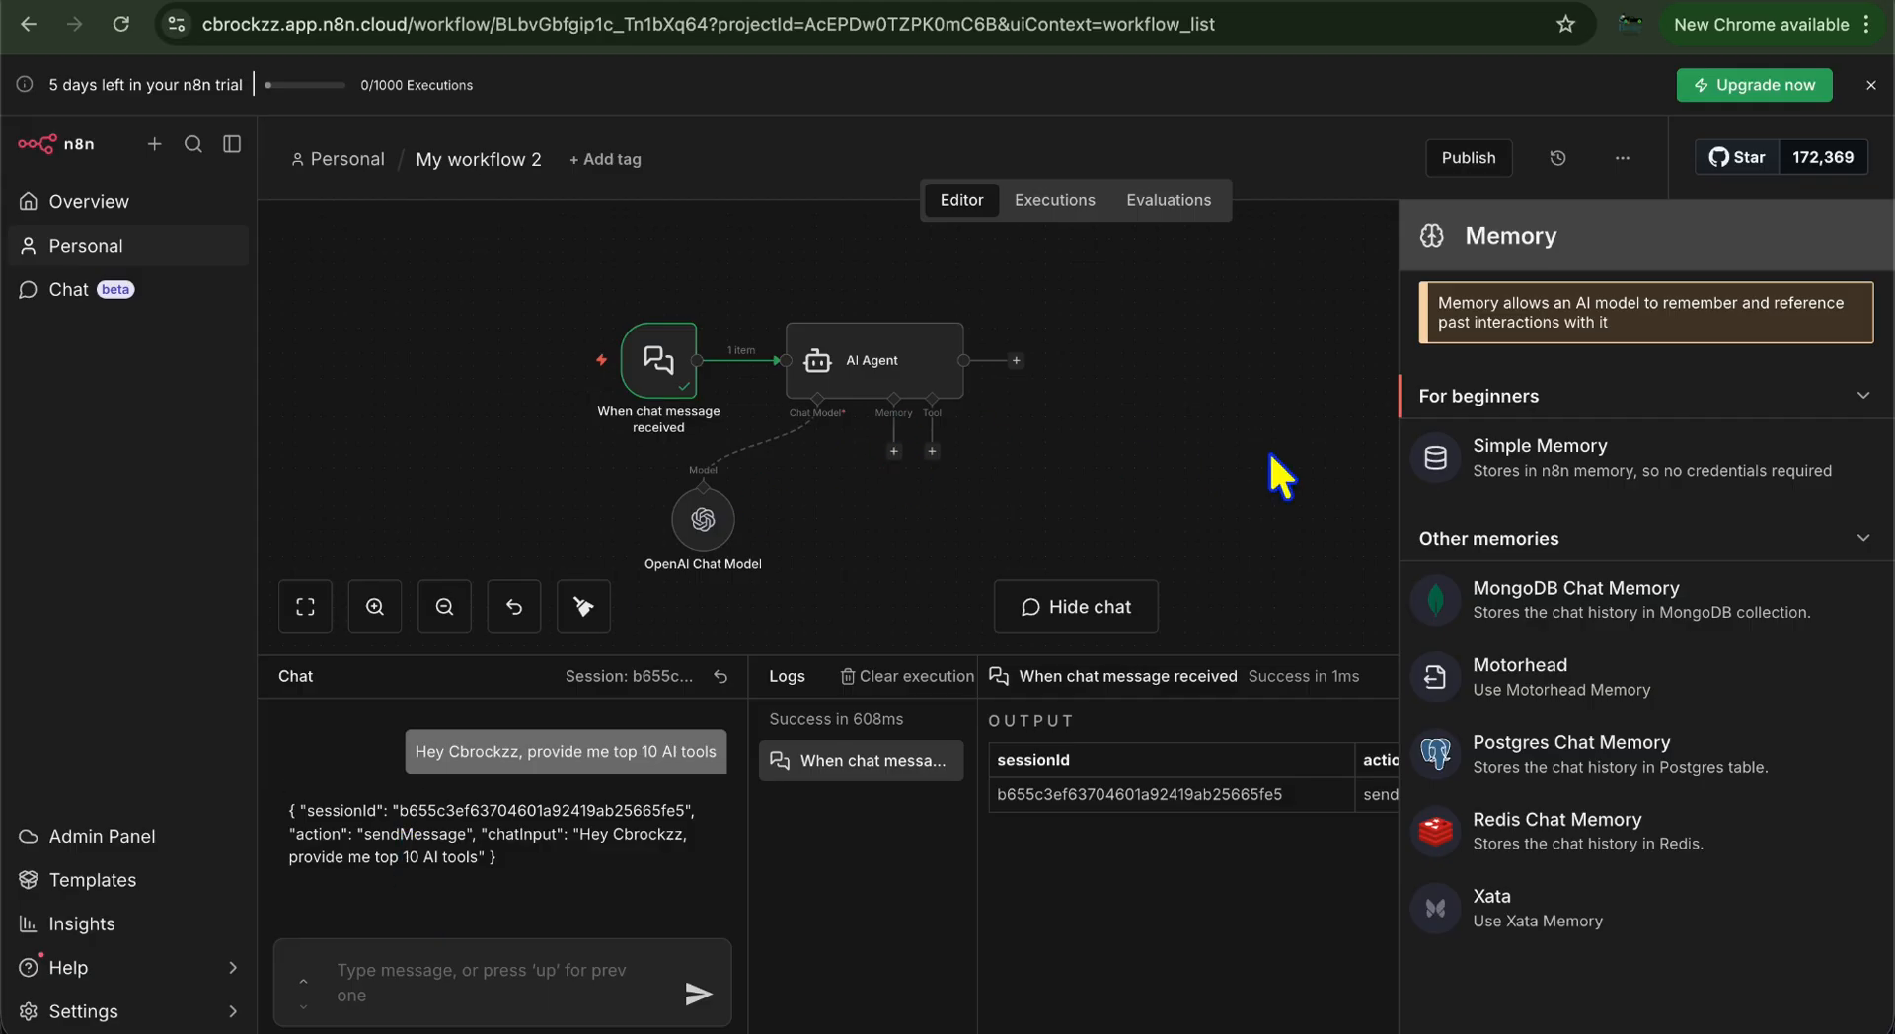
left_click(1569, 471)
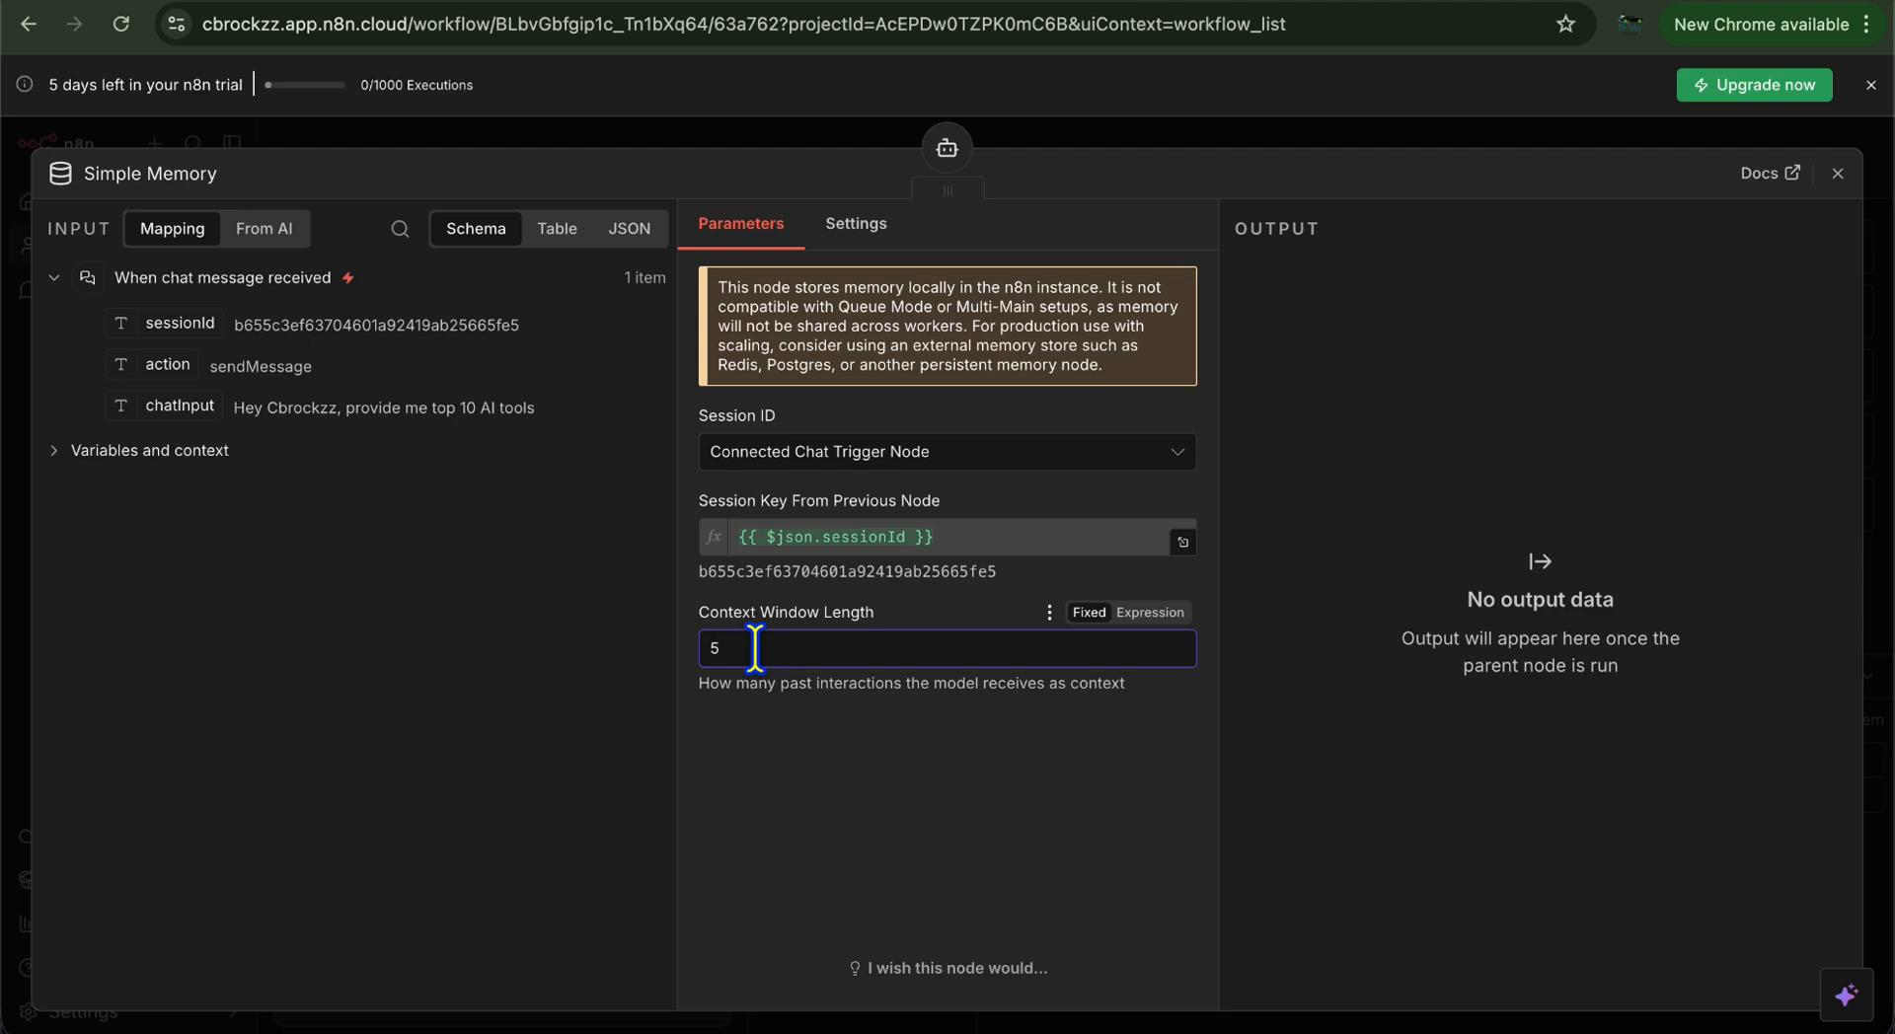
key("BackSpace")
left_click(1836, 173)
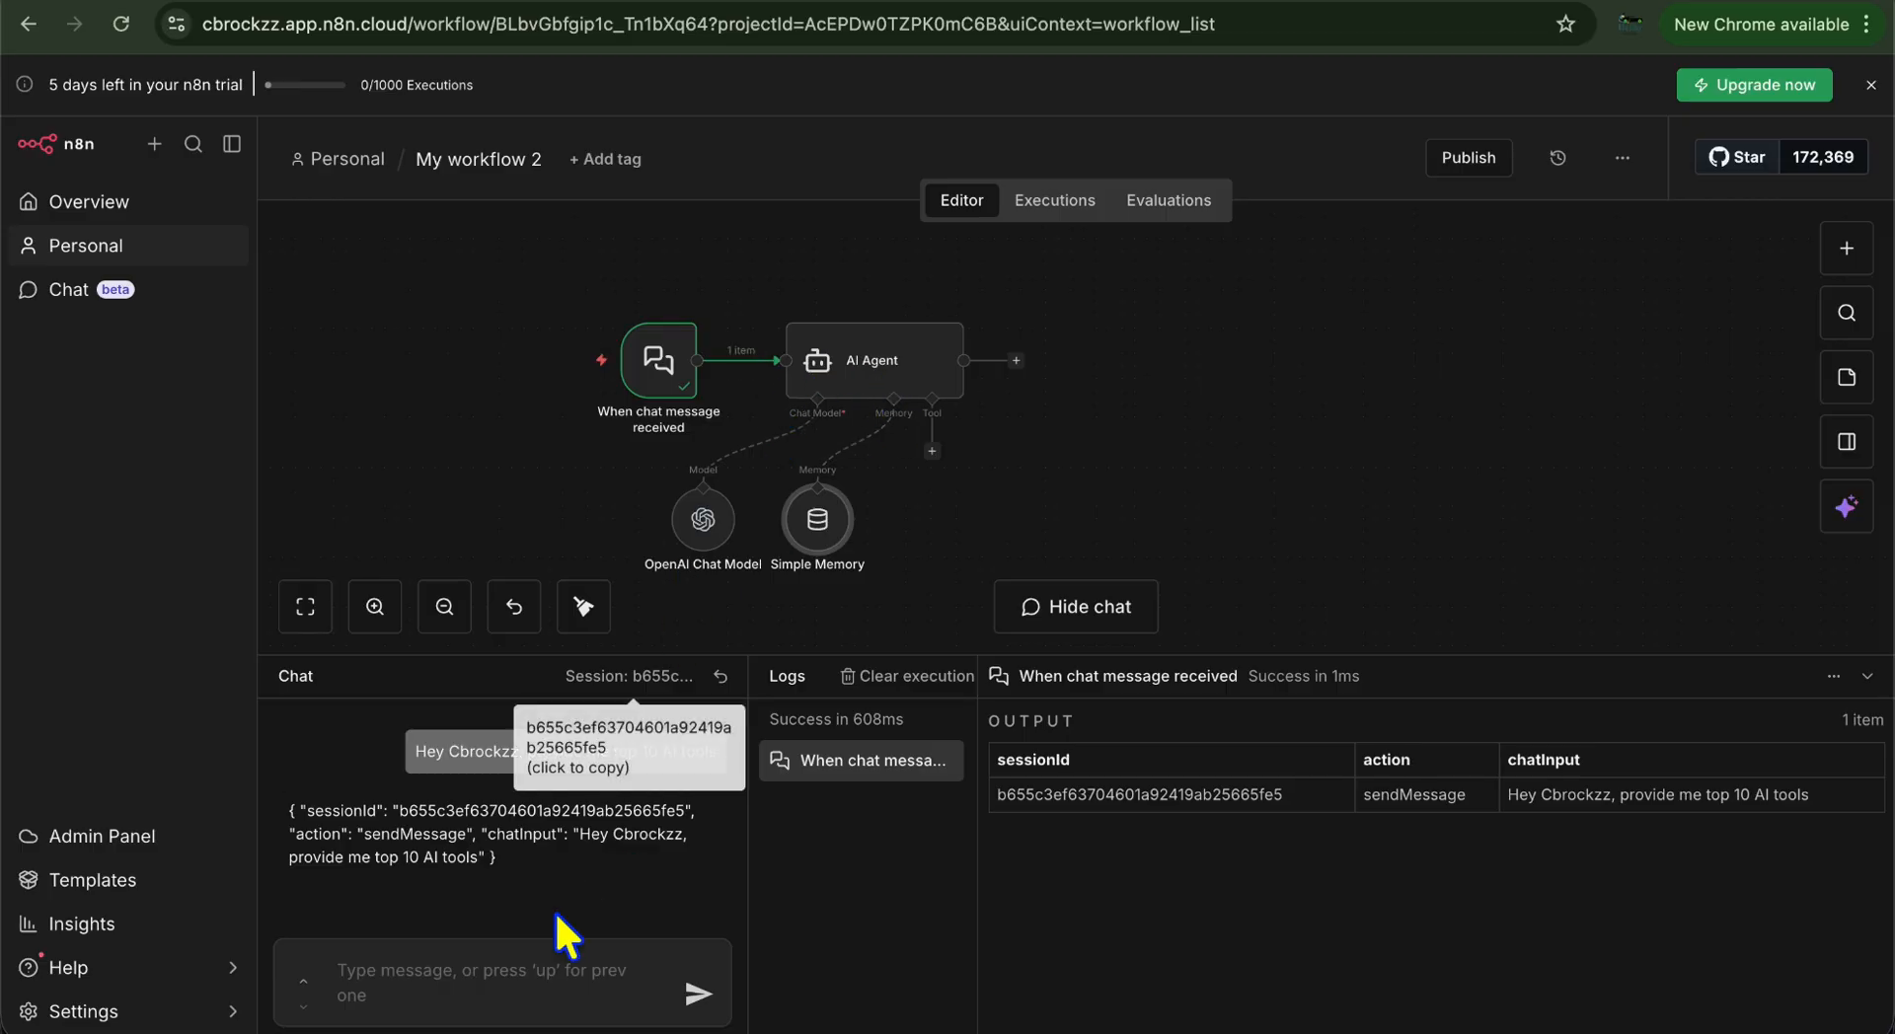
Send the chat request for the top 10 AI tools and read through the agent's numbered reply
left_click(424, 752)
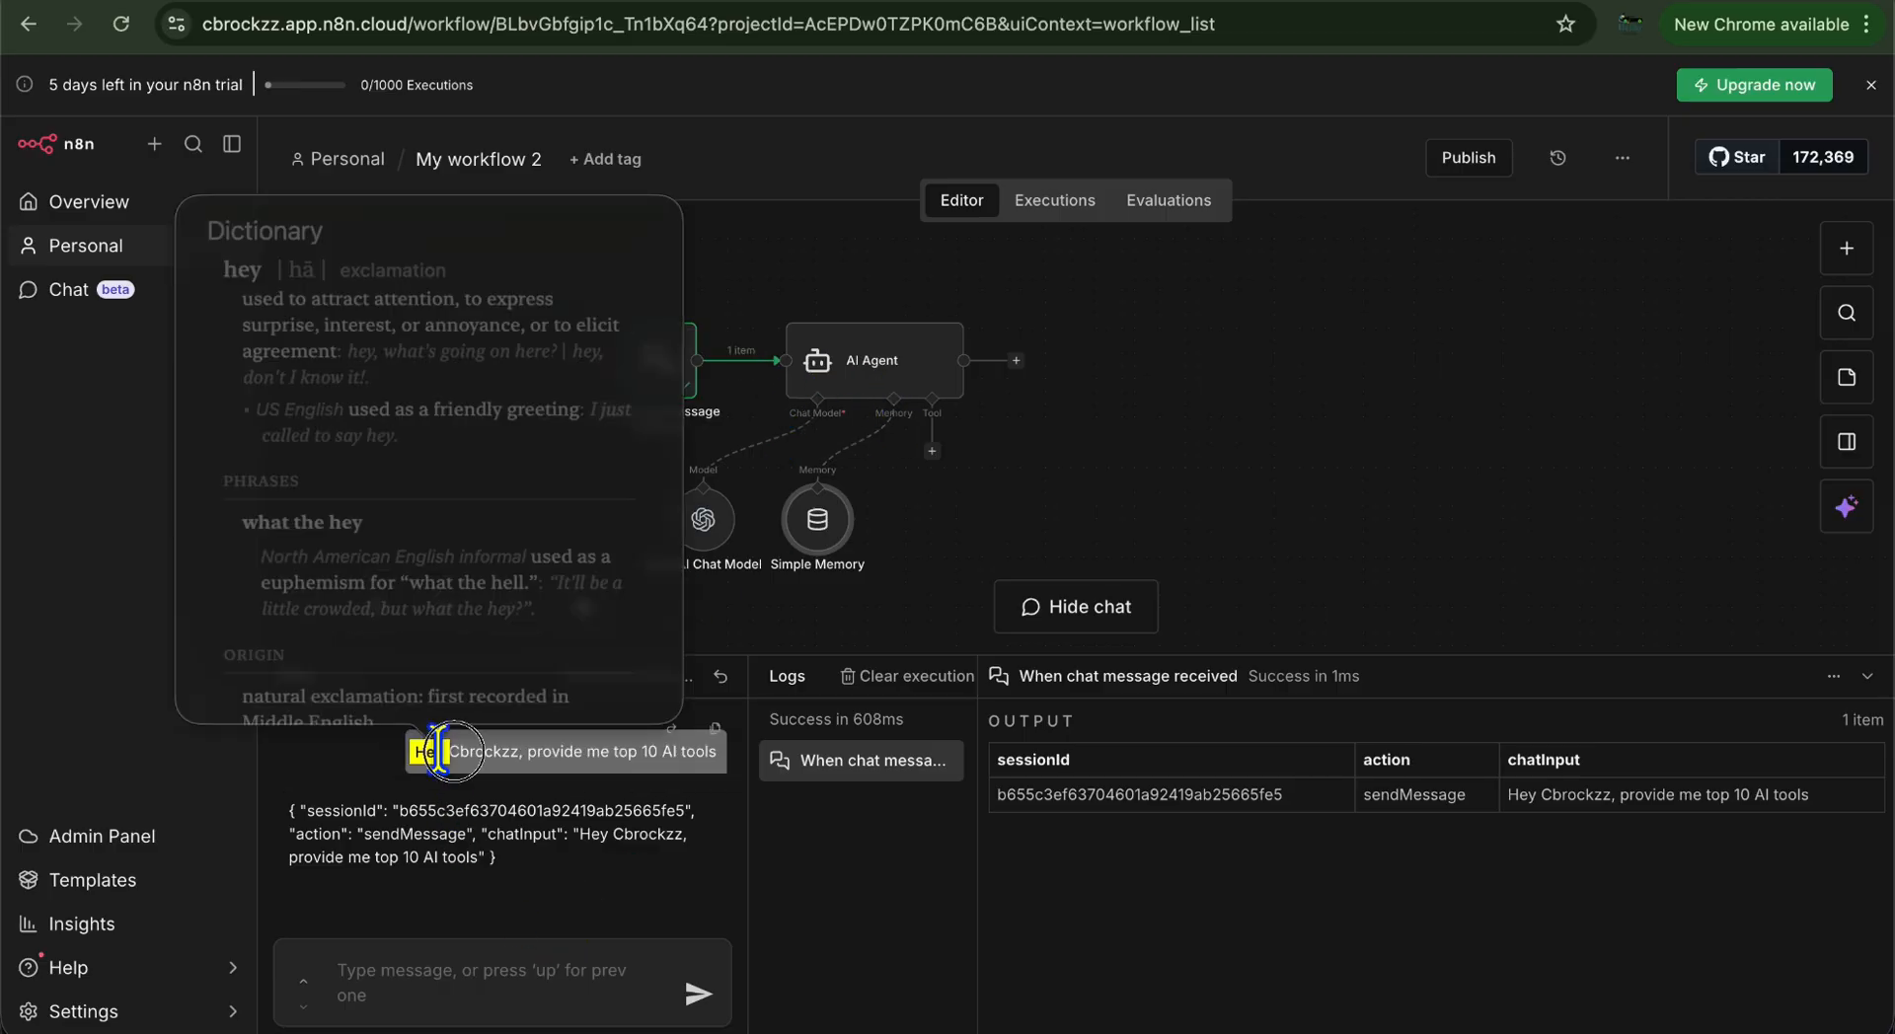
left_click(469, 990)
type("Hey CBrrockzz, pr")
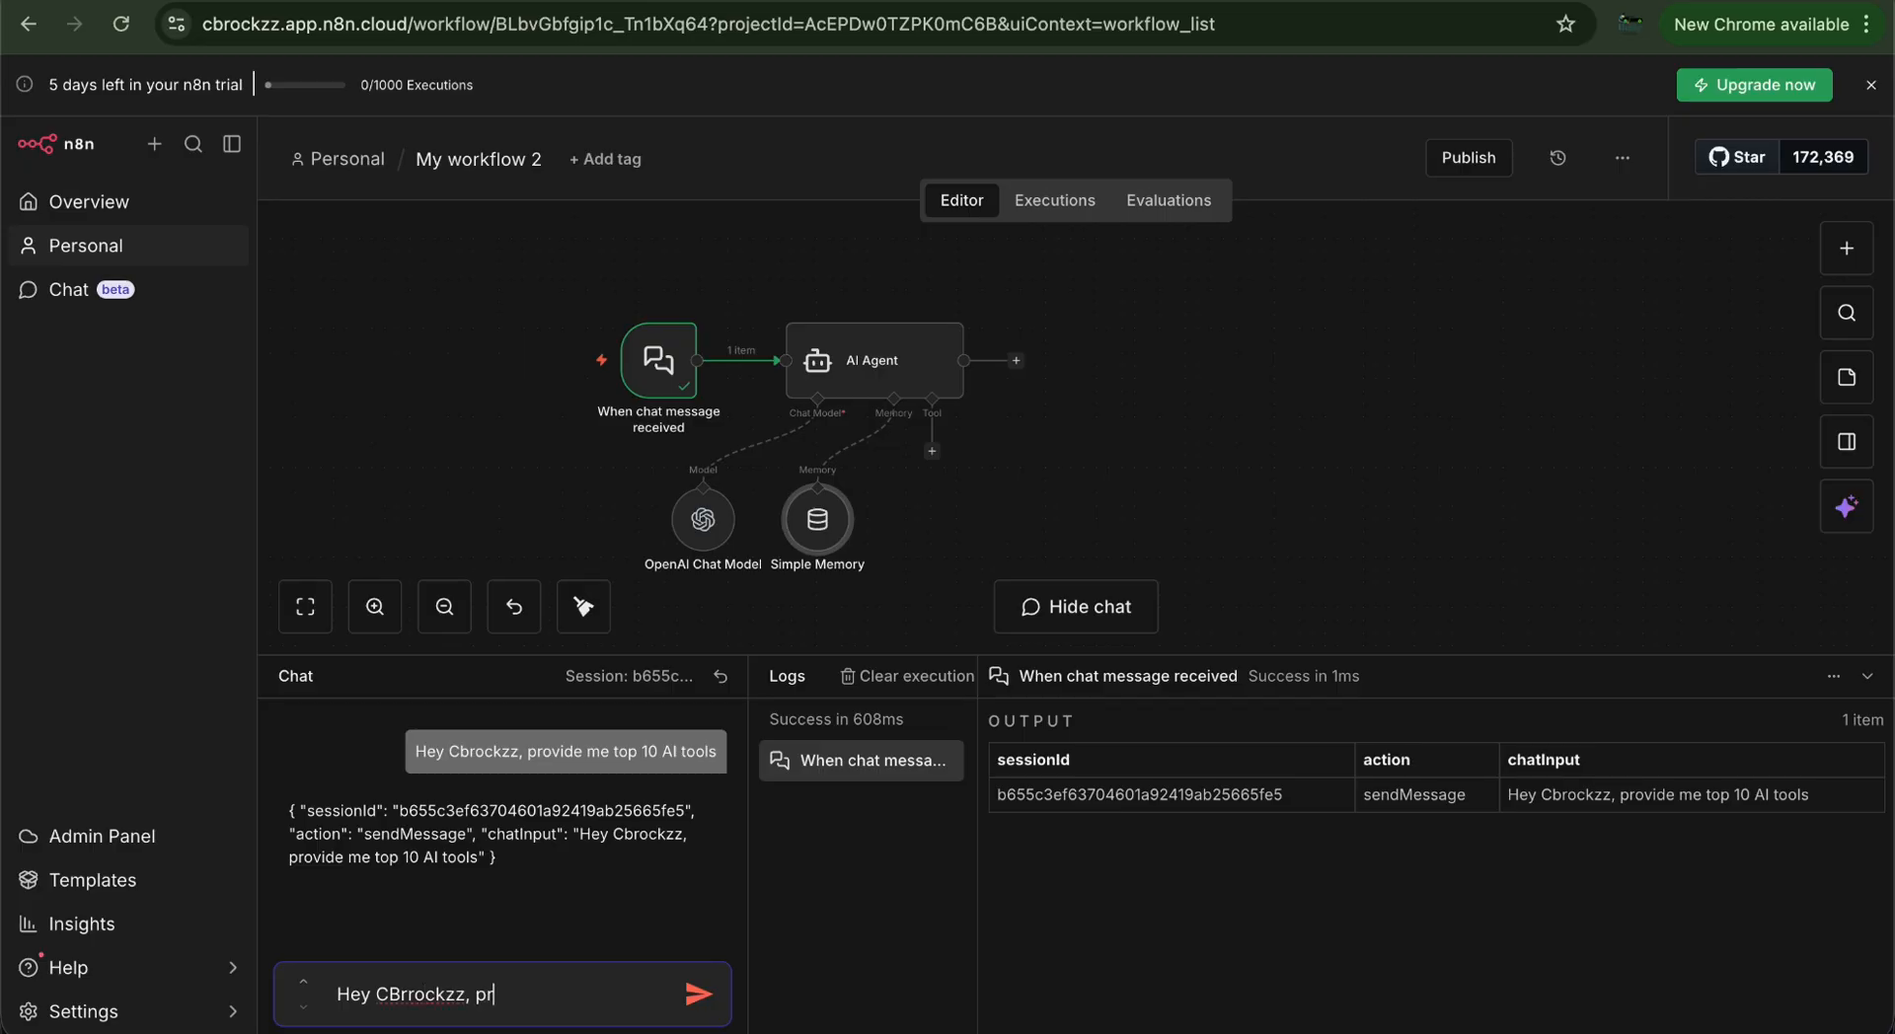
type("de me top 10 AU")
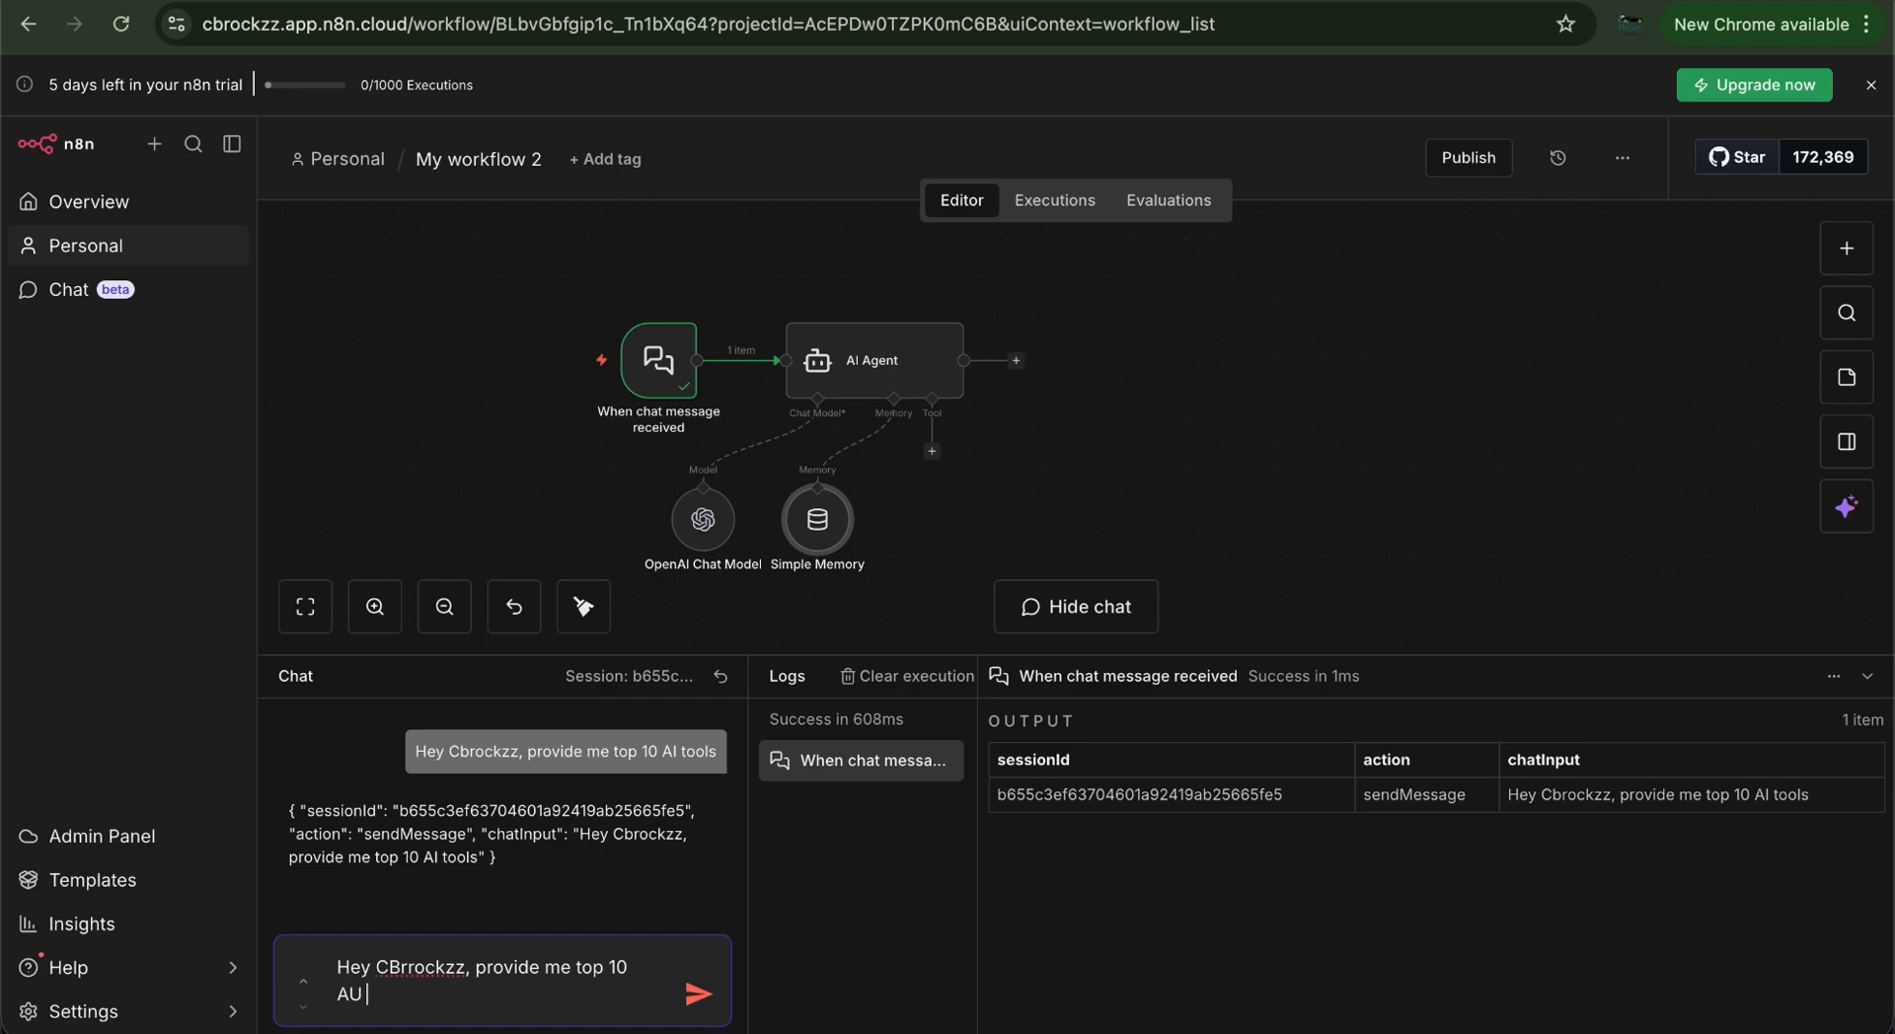
key("BackSpace")
type("I tools")
left_click(700, 992)
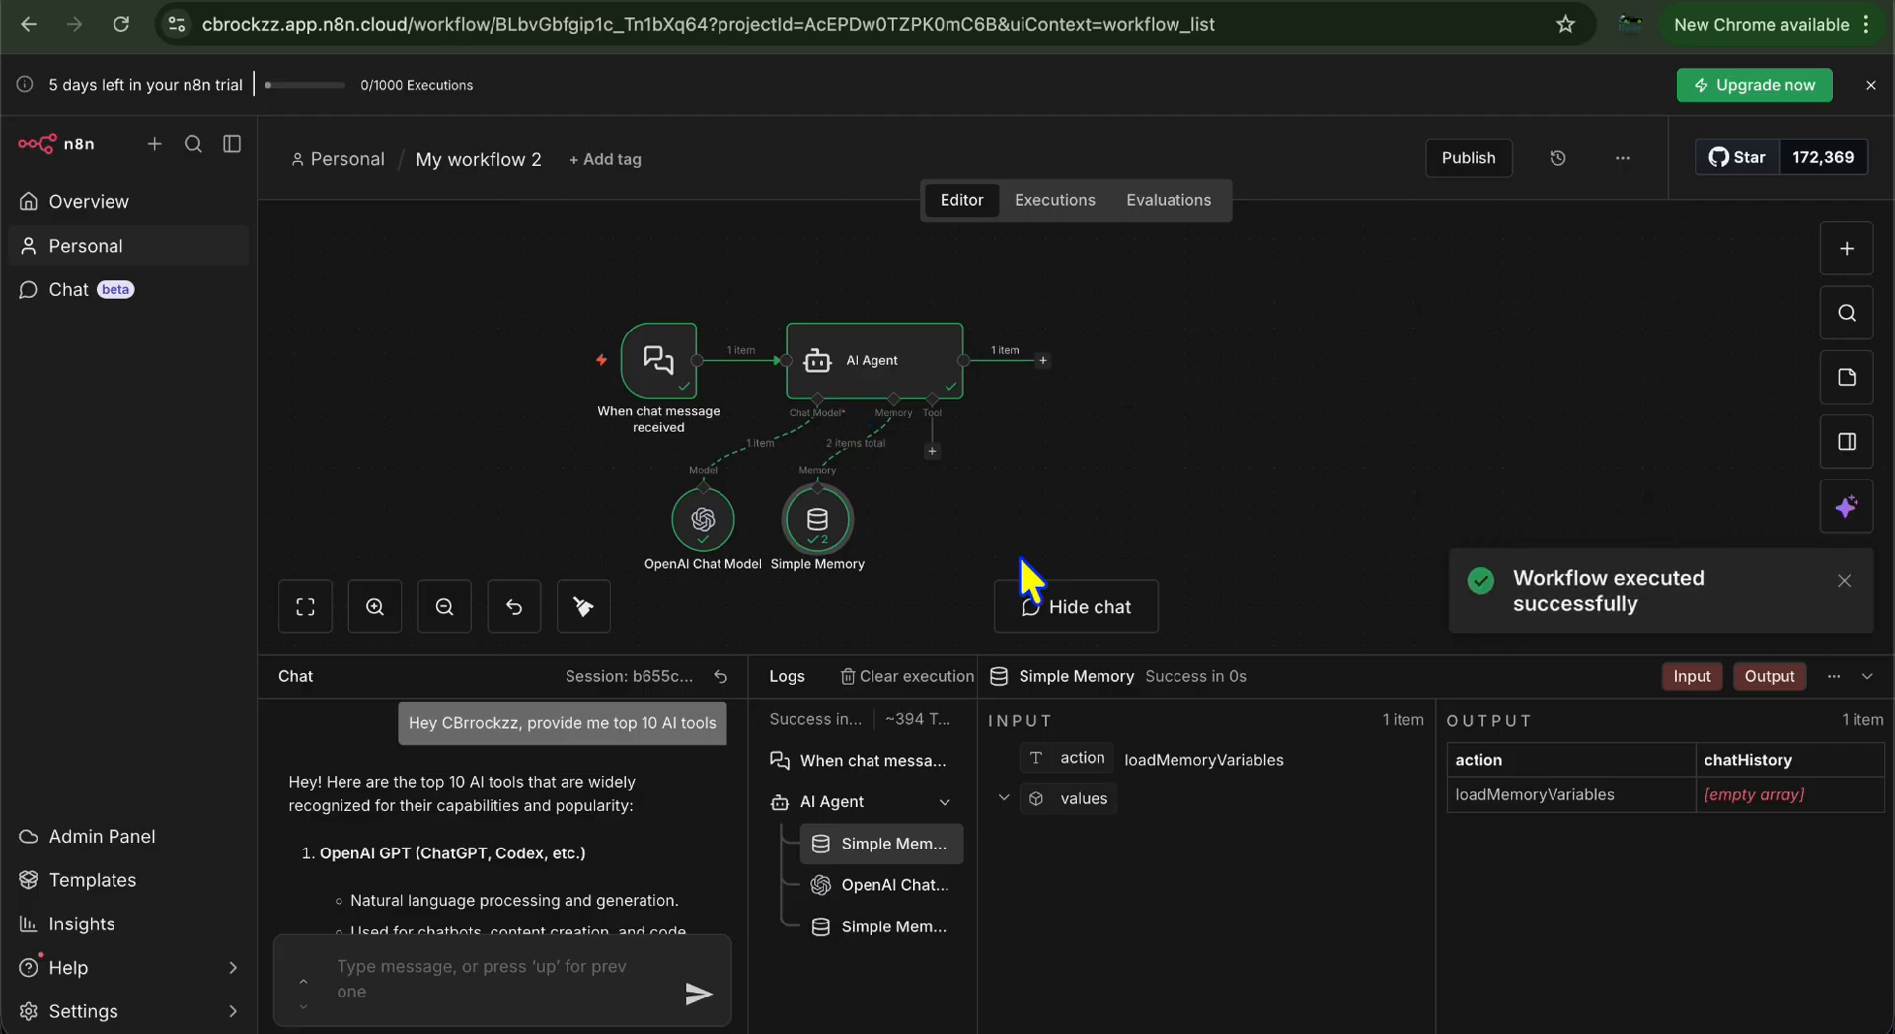
scroll(544, 829, "down", 1)
scroll(545, 829, "up", 1)
scroll(545, 829, "down", 2)
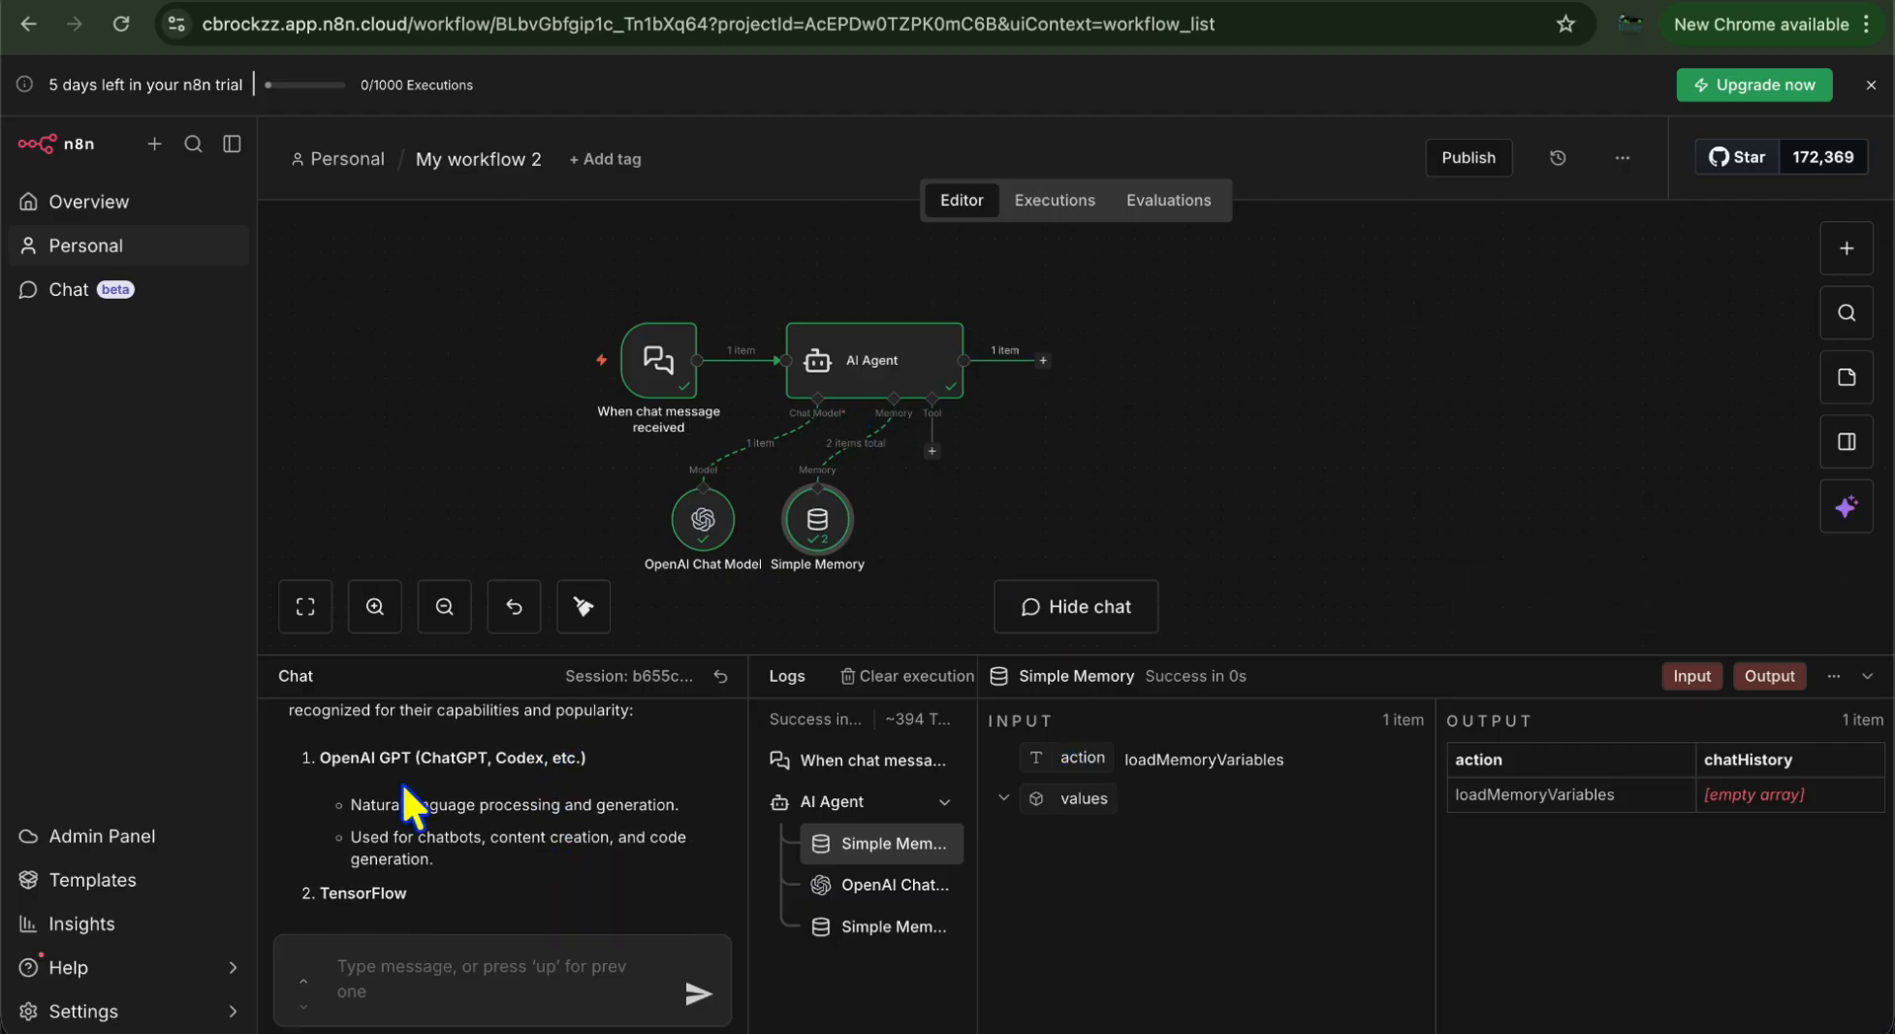
scroll(400, 782, "down", 4)
scroll(401, 781, "down", 8)
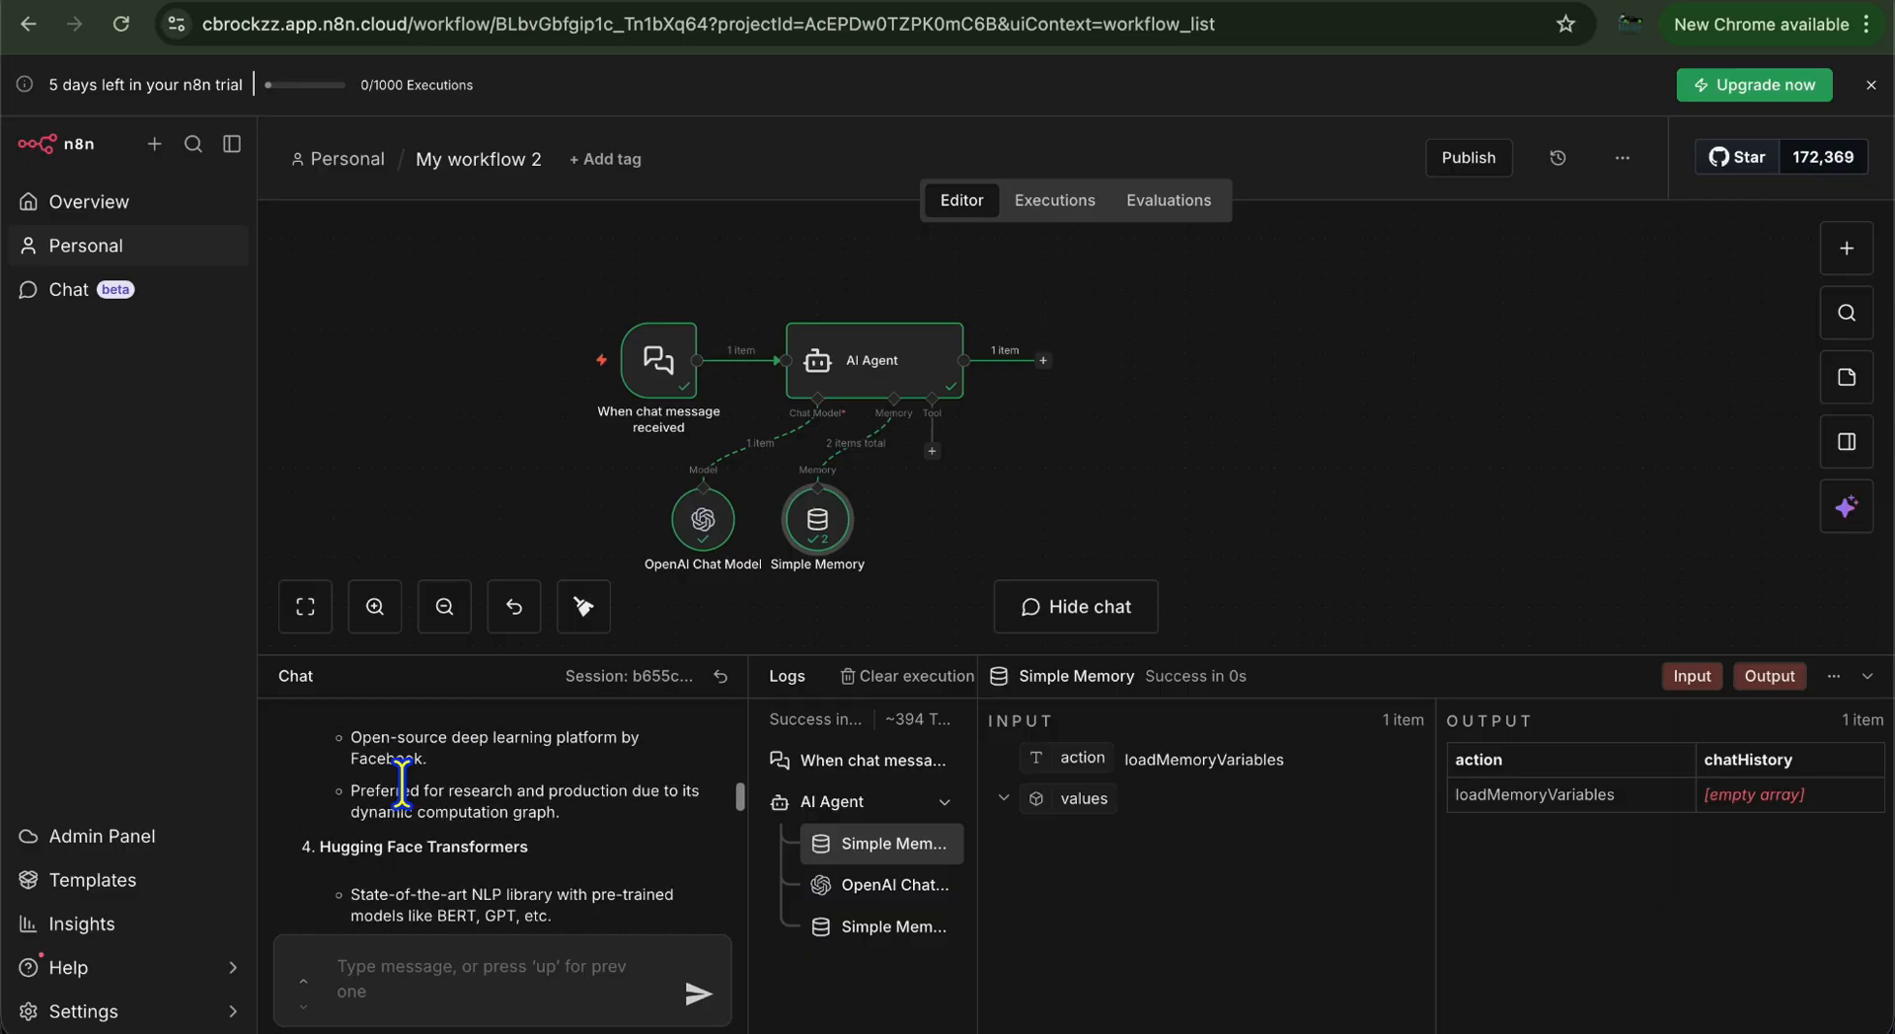
scroll(400, 780, "down", 10)
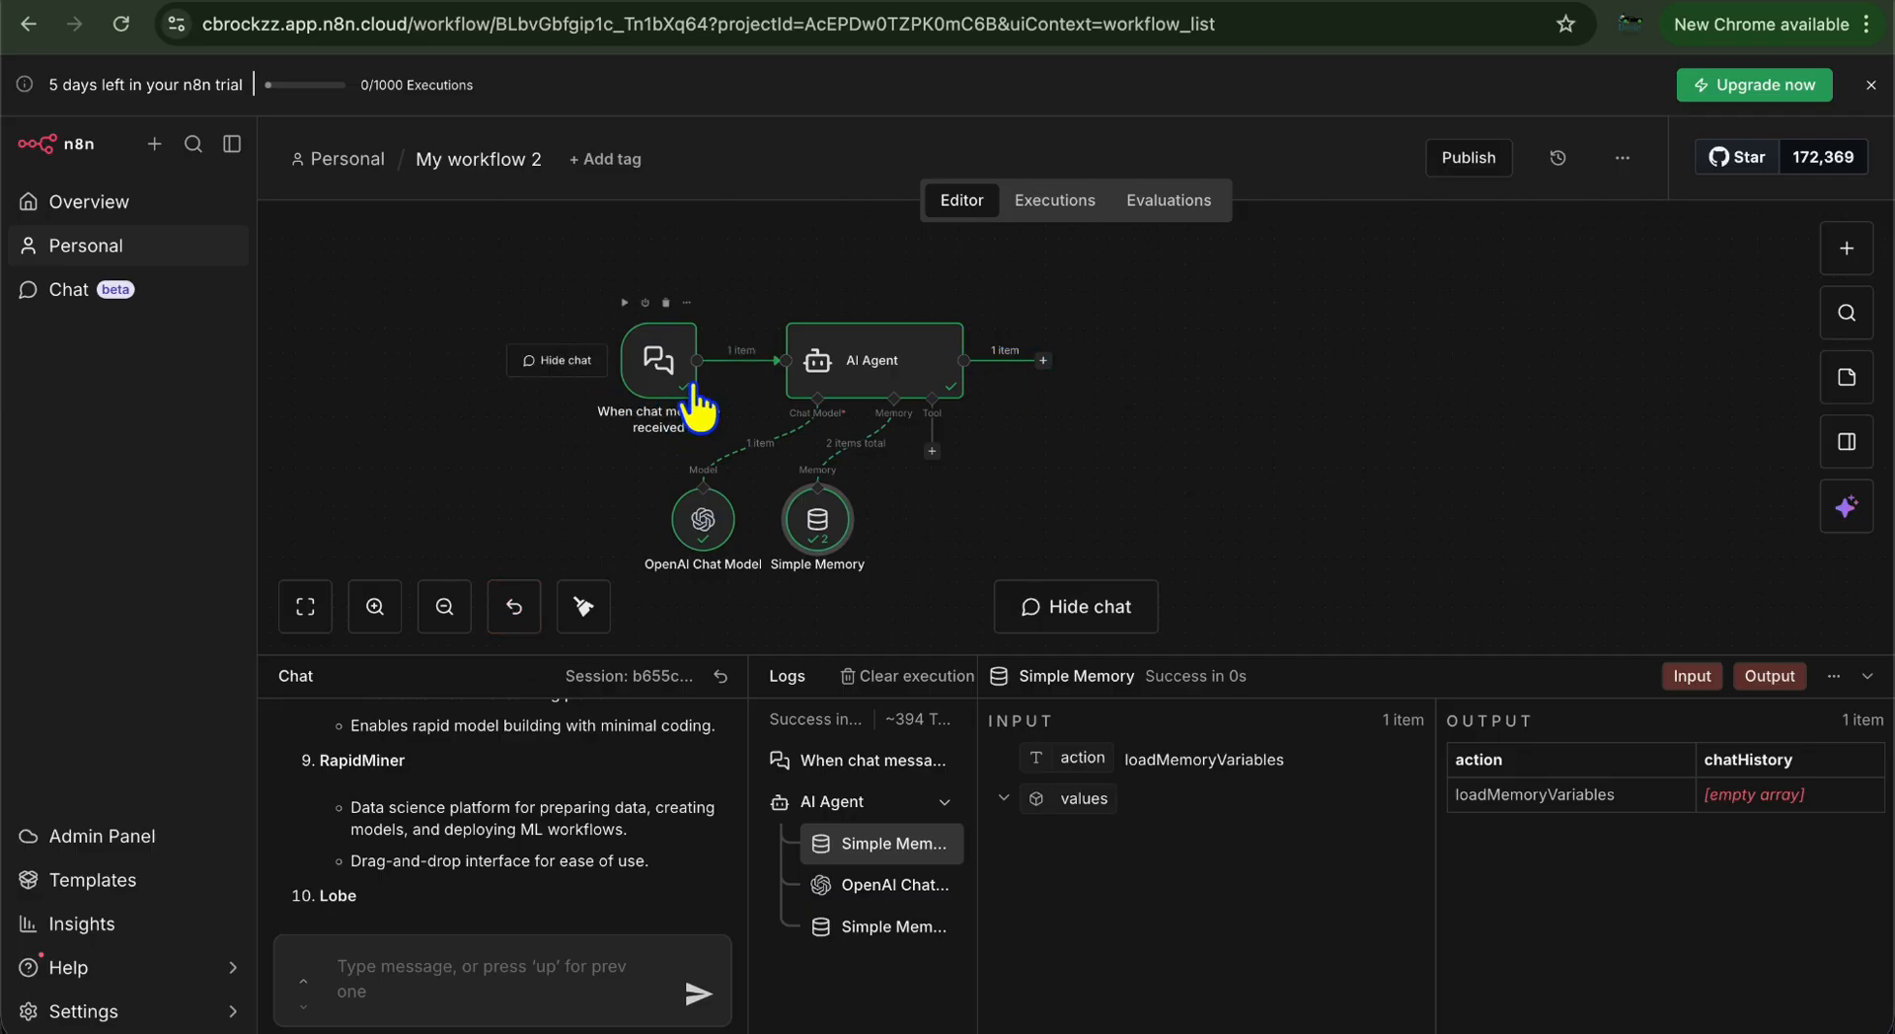
Add a Gmail 'Send message and wait for response' node after the AI Agent
left_click(1043, 361)
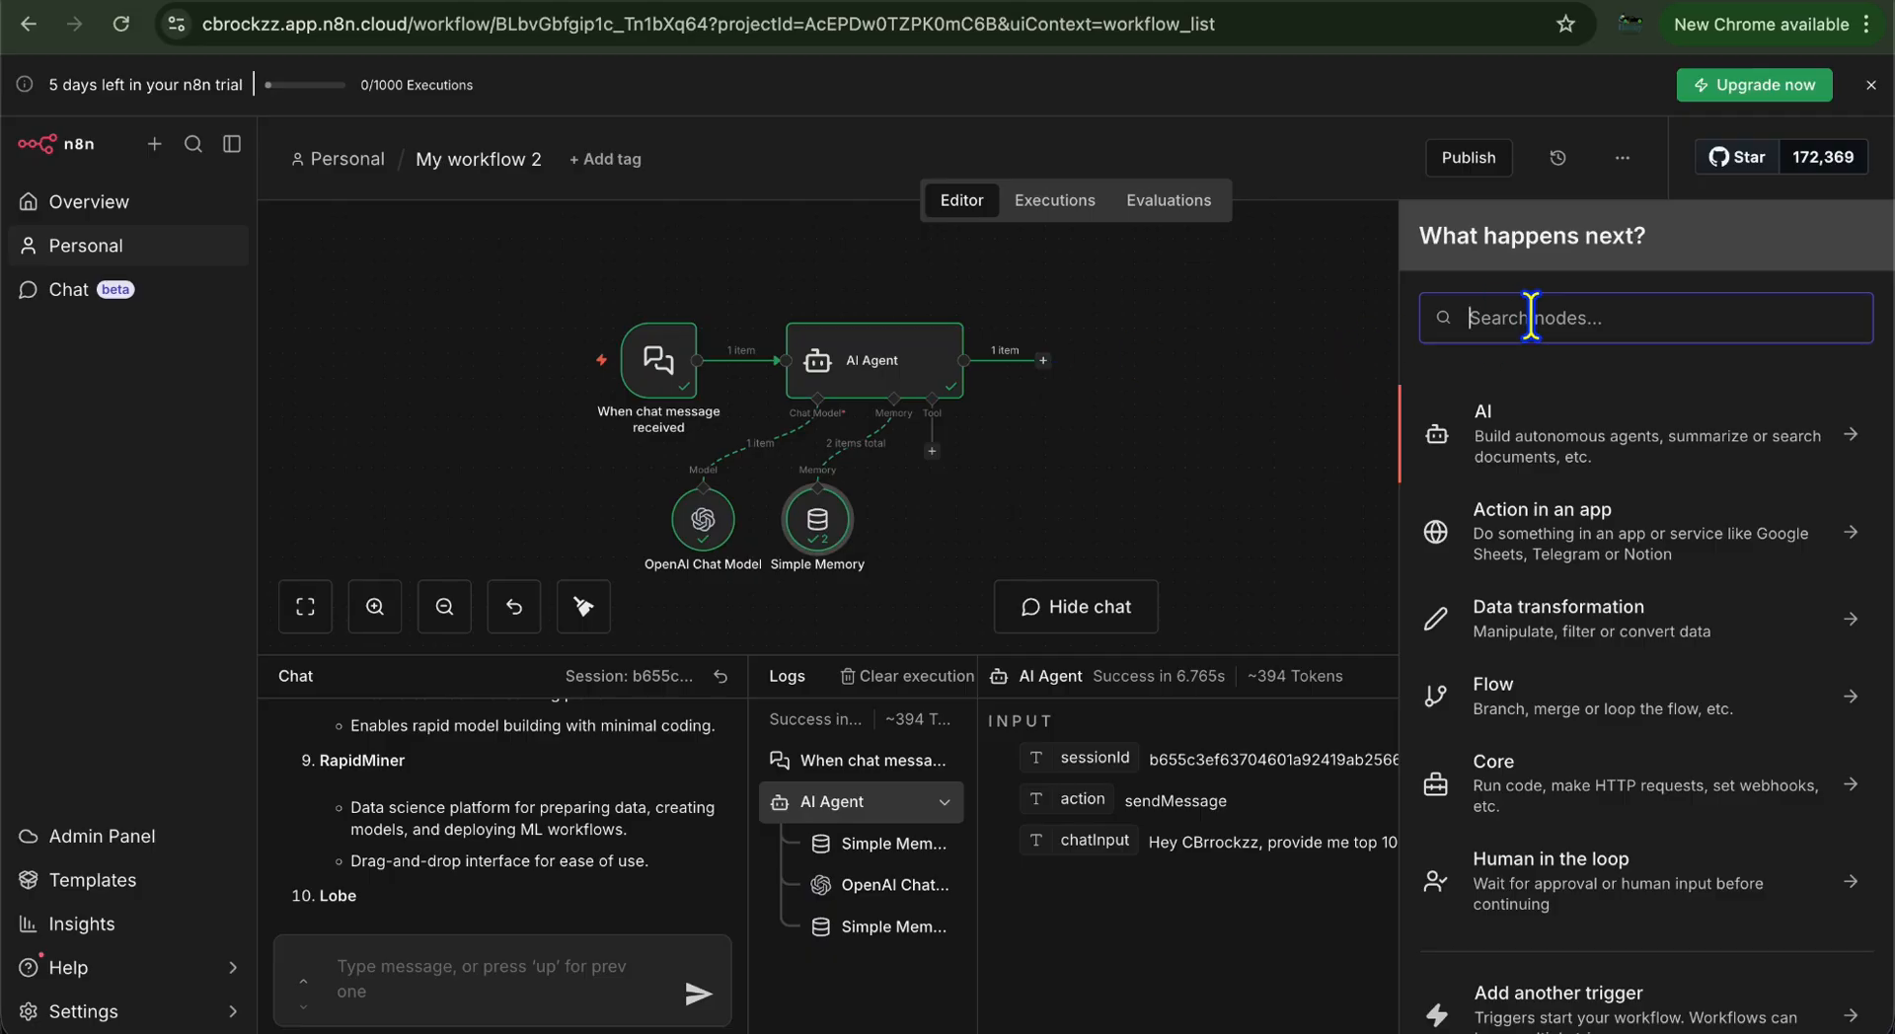
type("gmail")
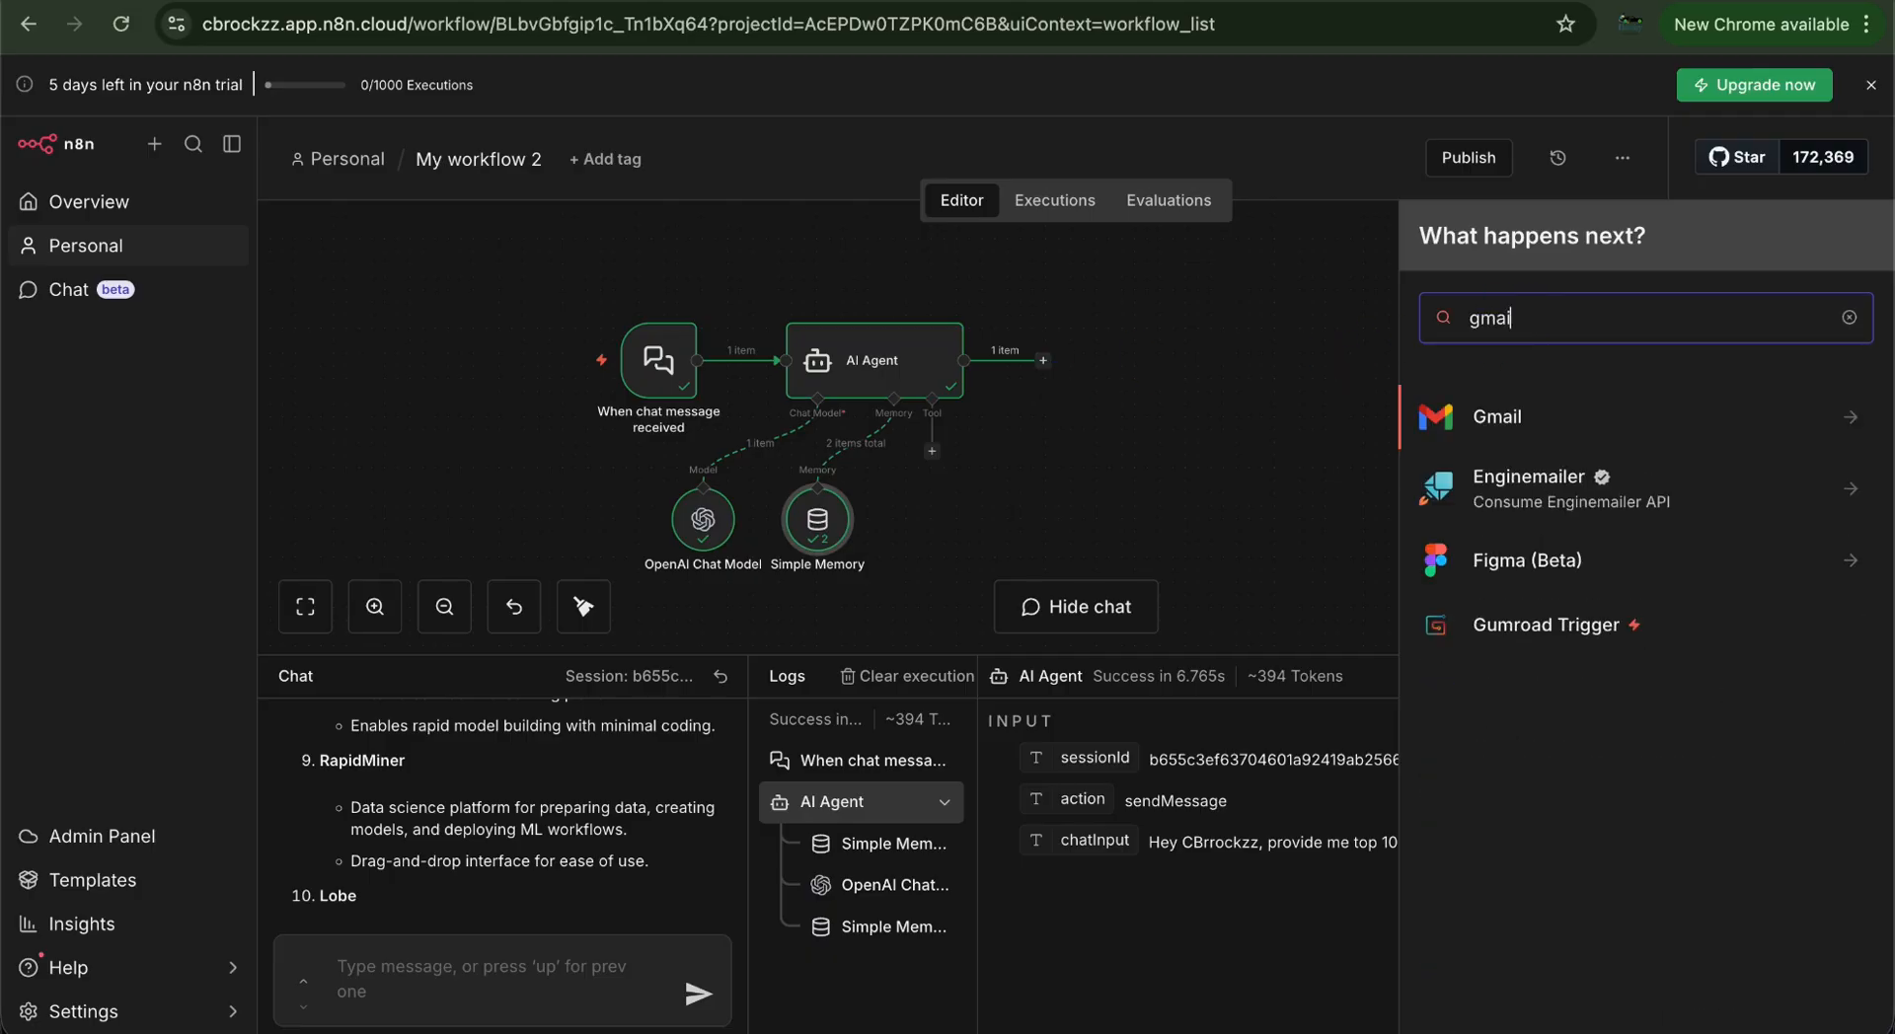
left_click(1862, 434)
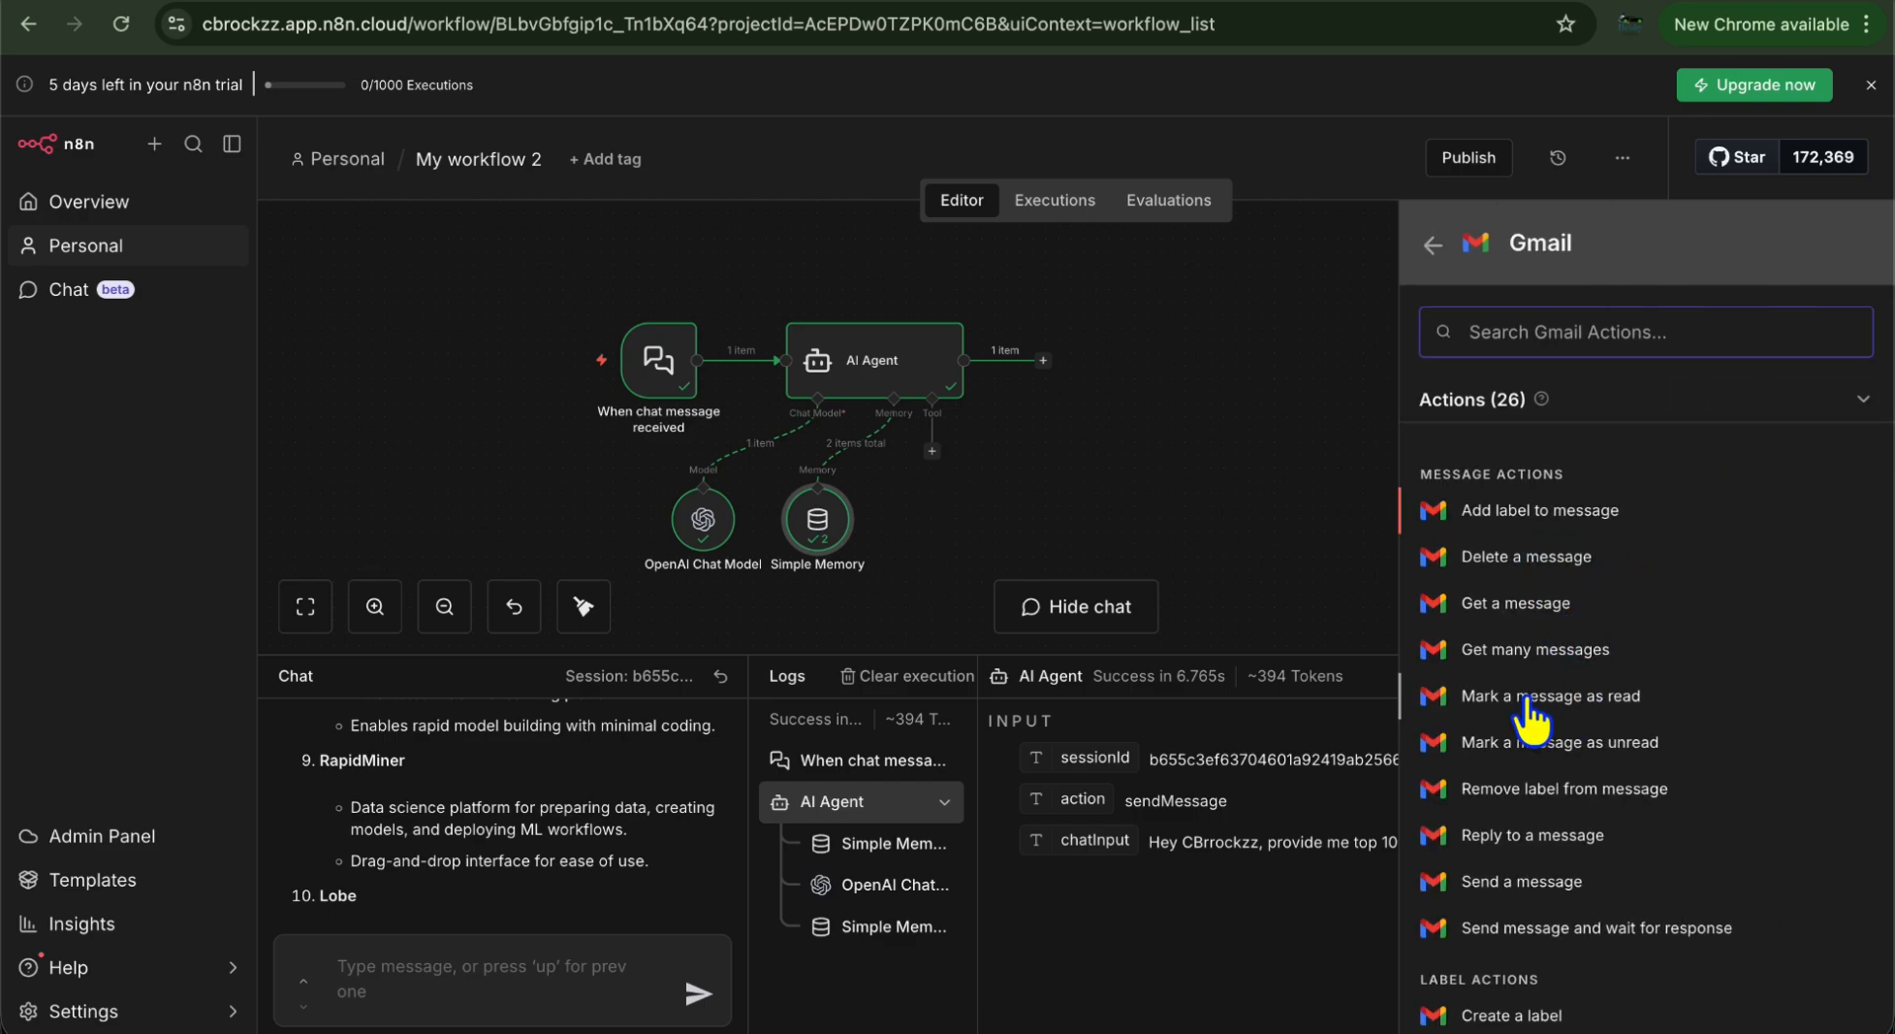
scroll(1565, 668, "down", 2)
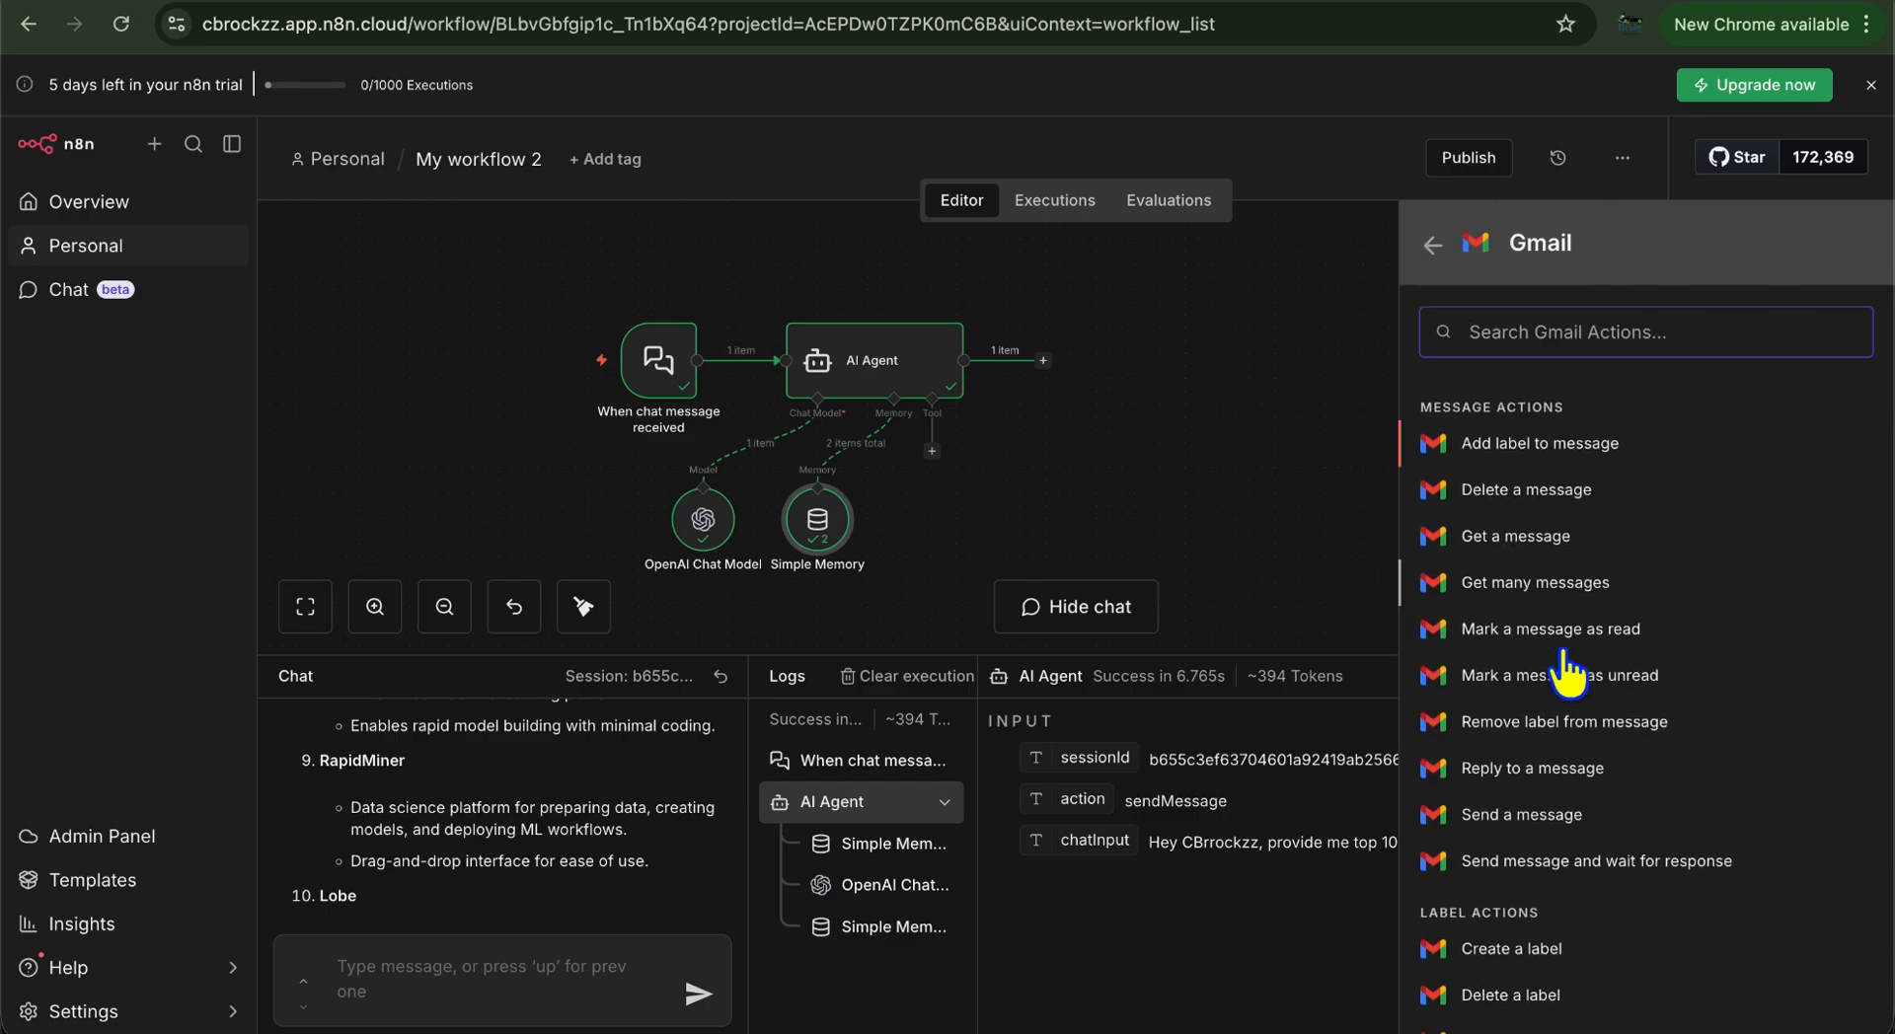
left_click(1567, 832)
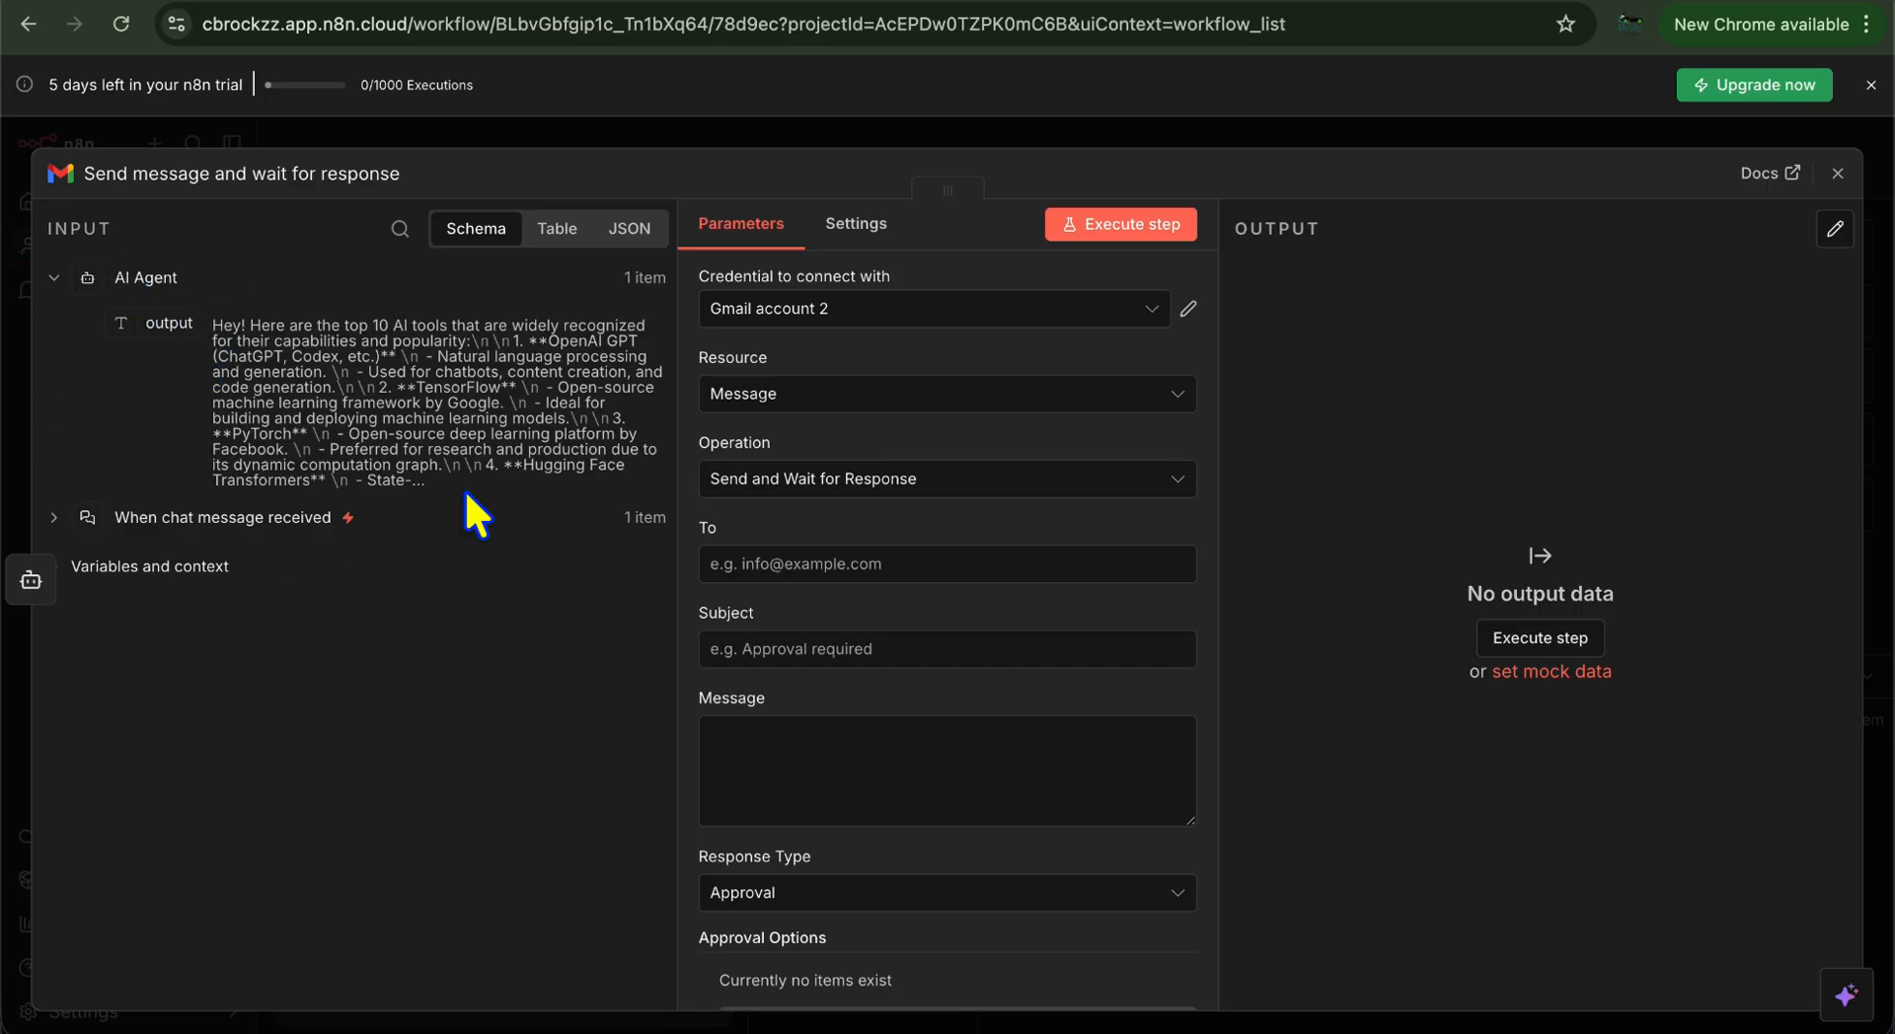
Map the agent output into Message and chatInput into Subject, then enter the recipient address
left_click_drag(170, 331, 845, 771)
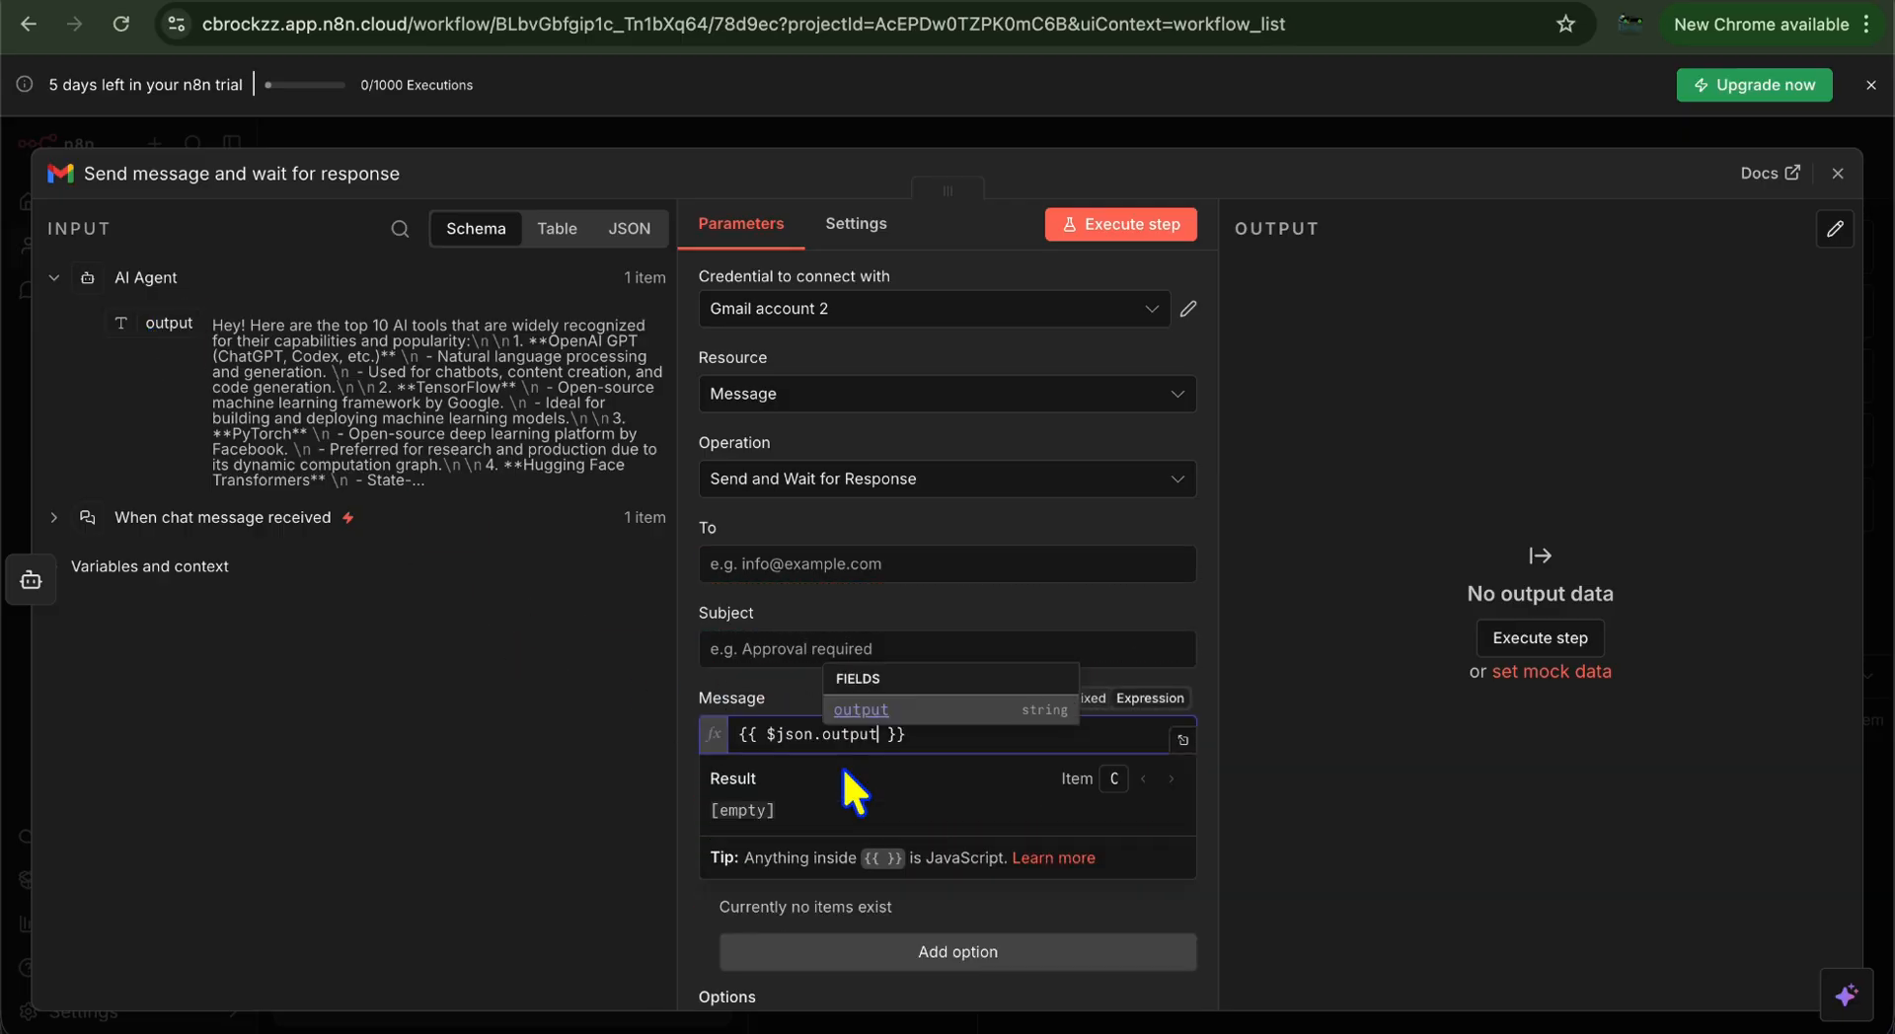
scroll(832, 795, "down", 2)
scroll(832, 794, "up", 2)
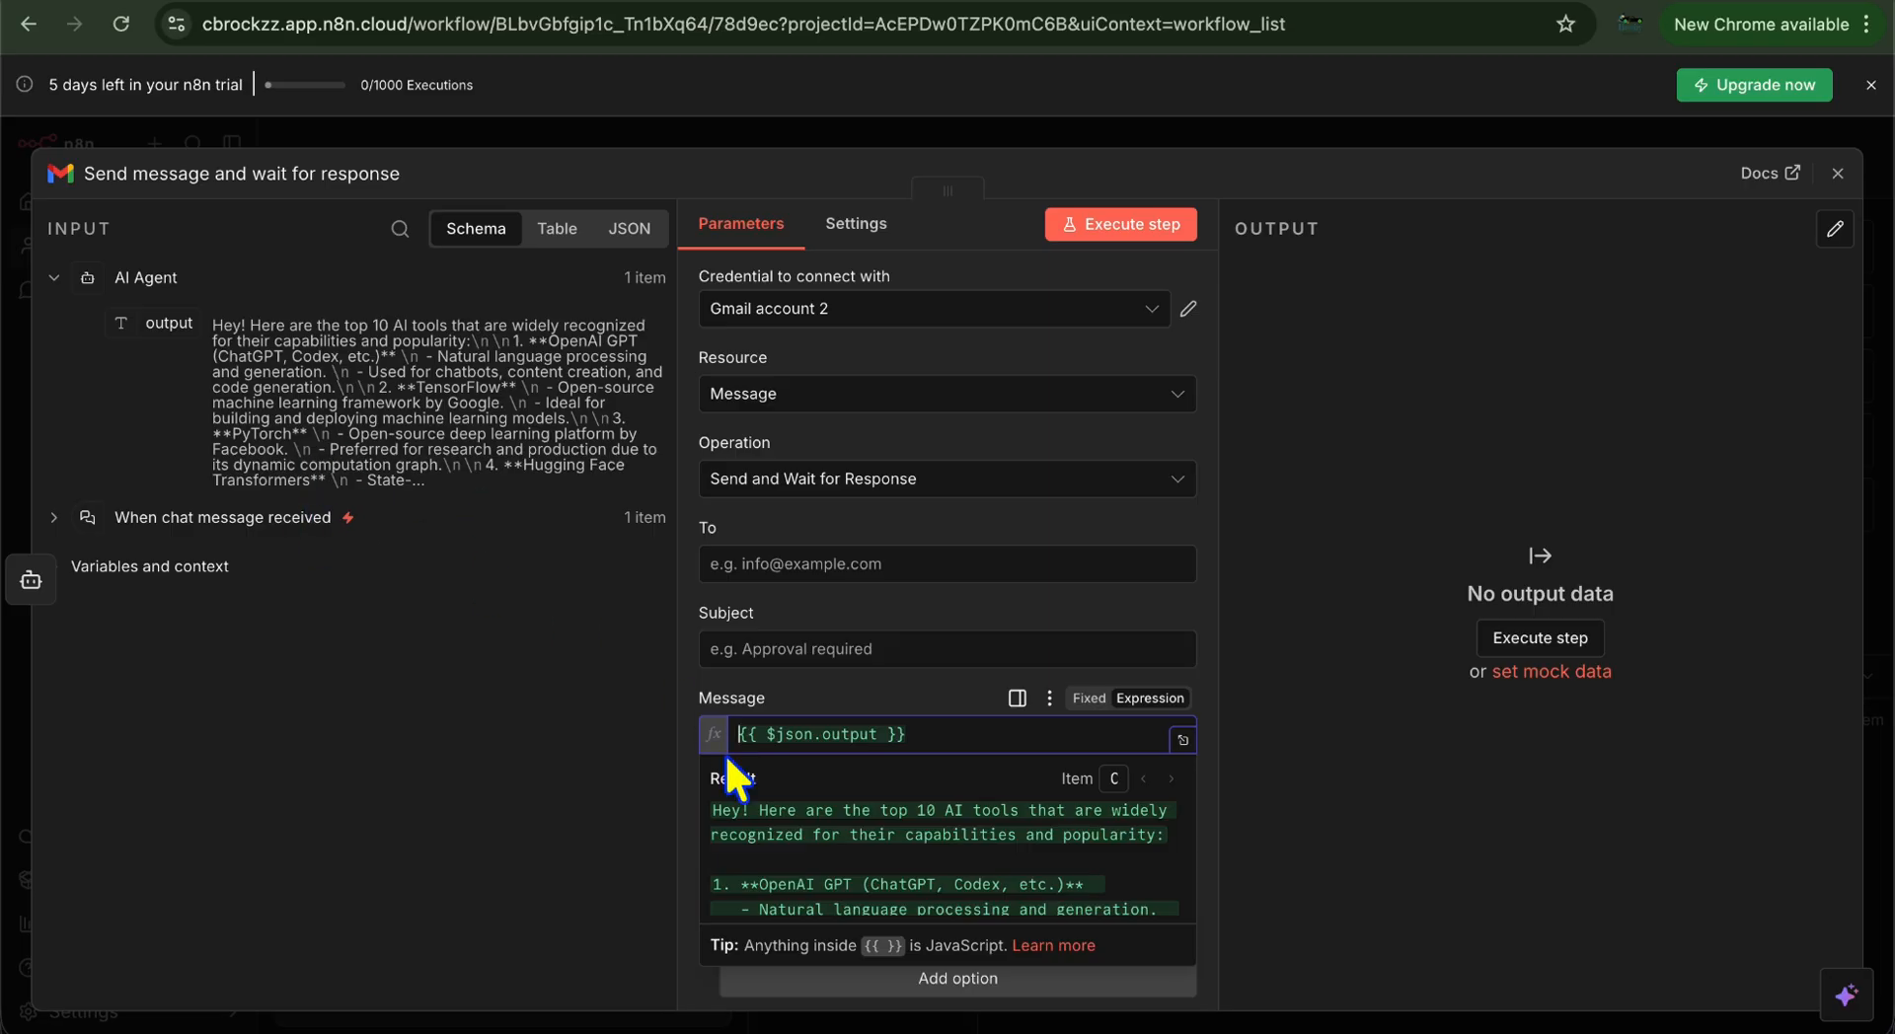
left_click(823, 649)
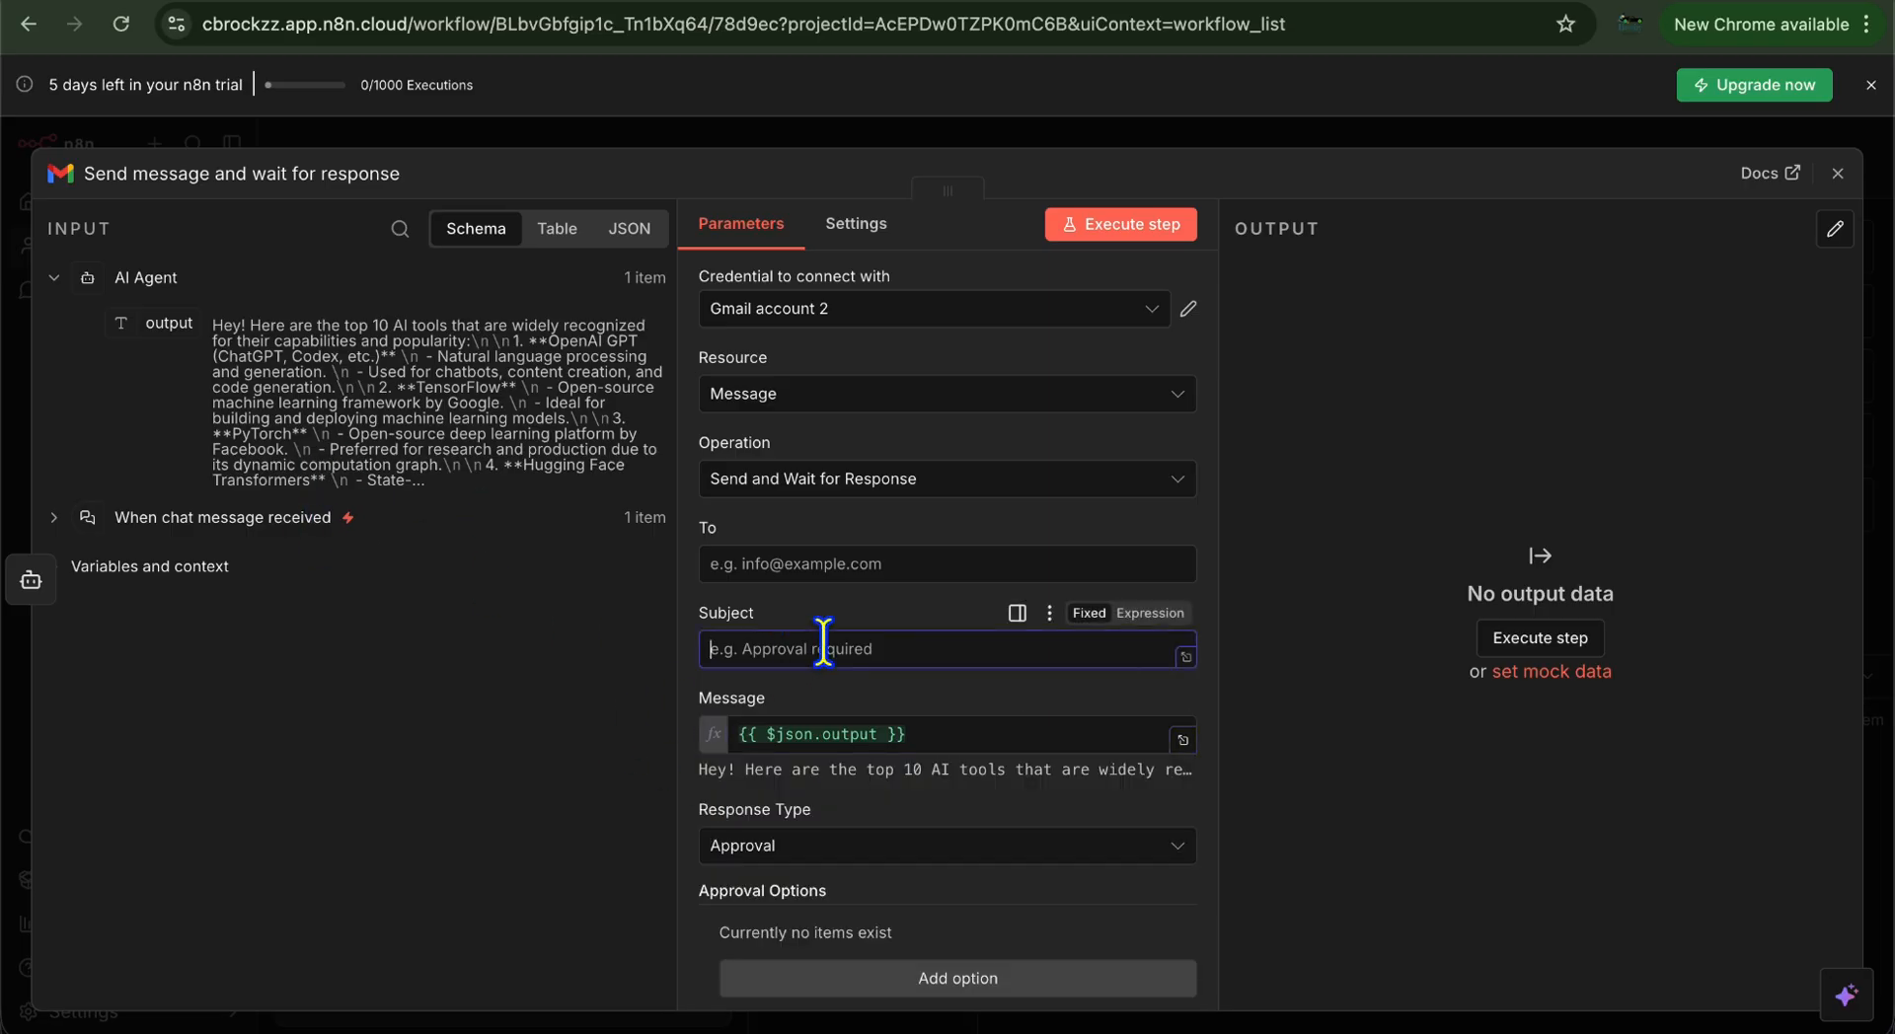
left_click(55, 520)
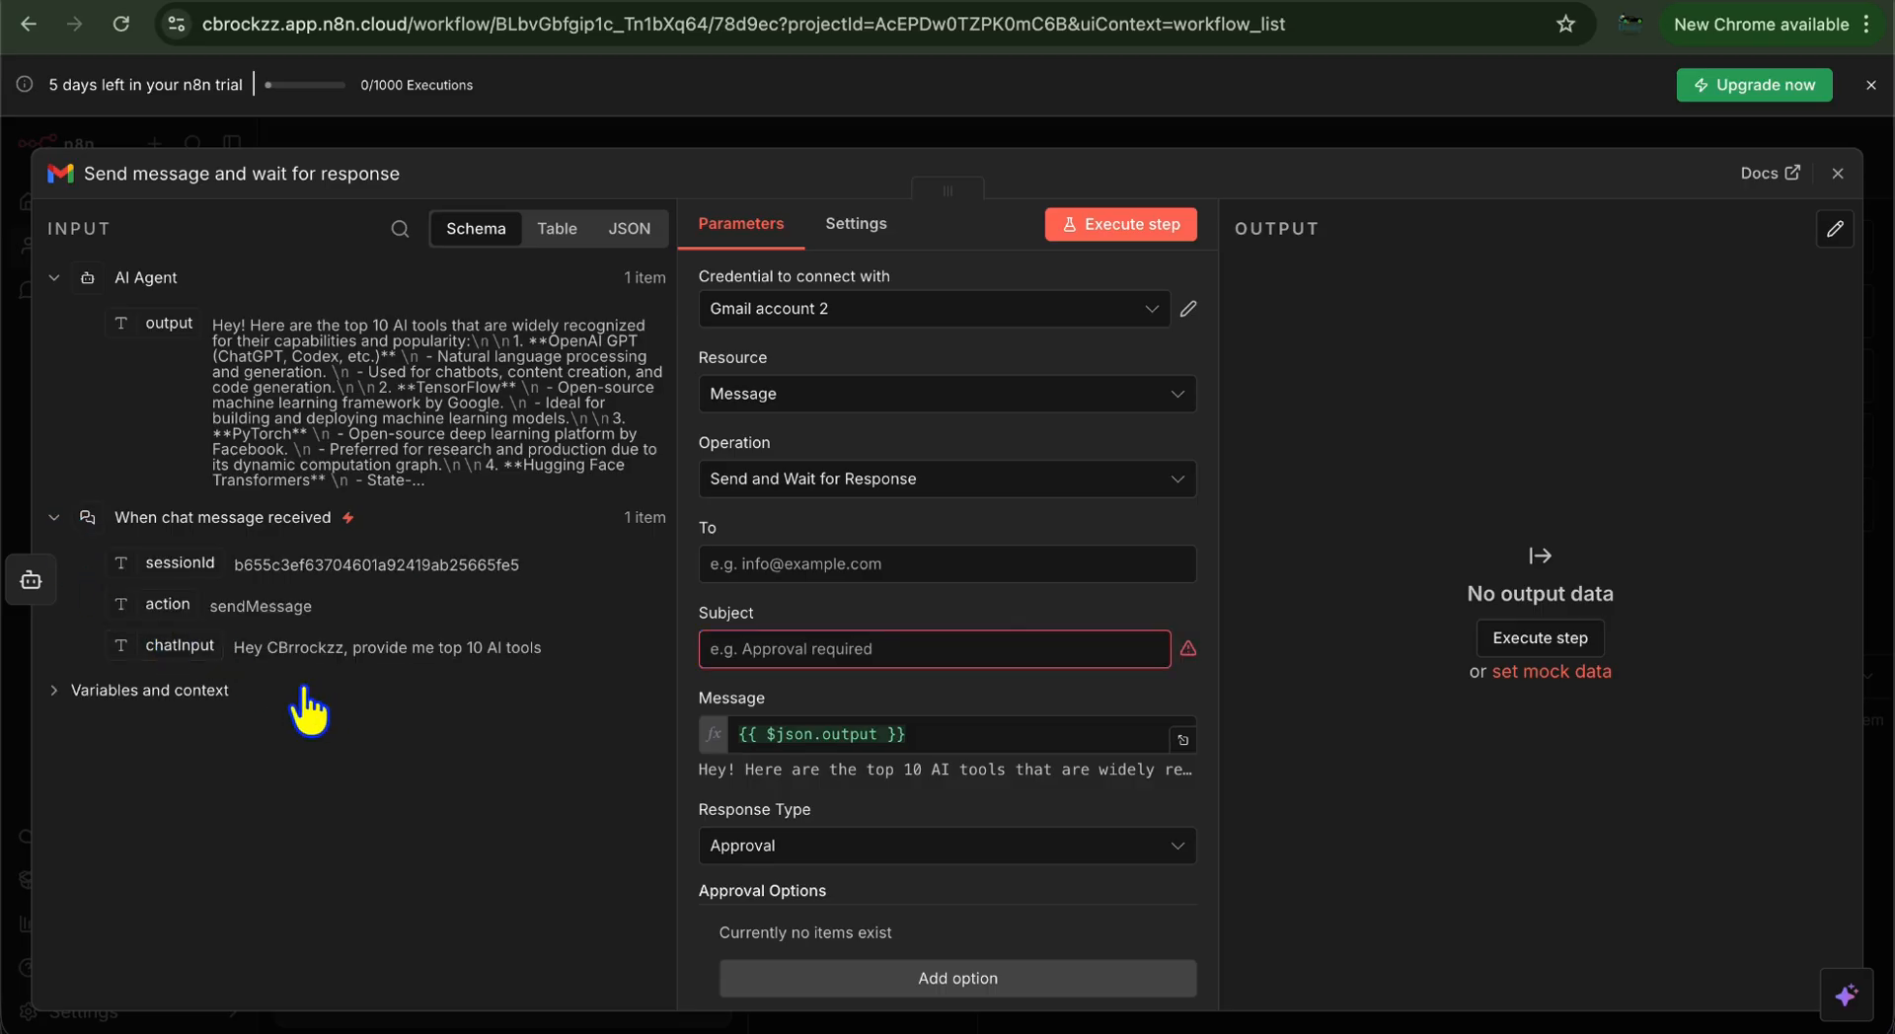
left_click_drag(186, 648, 818, 661)
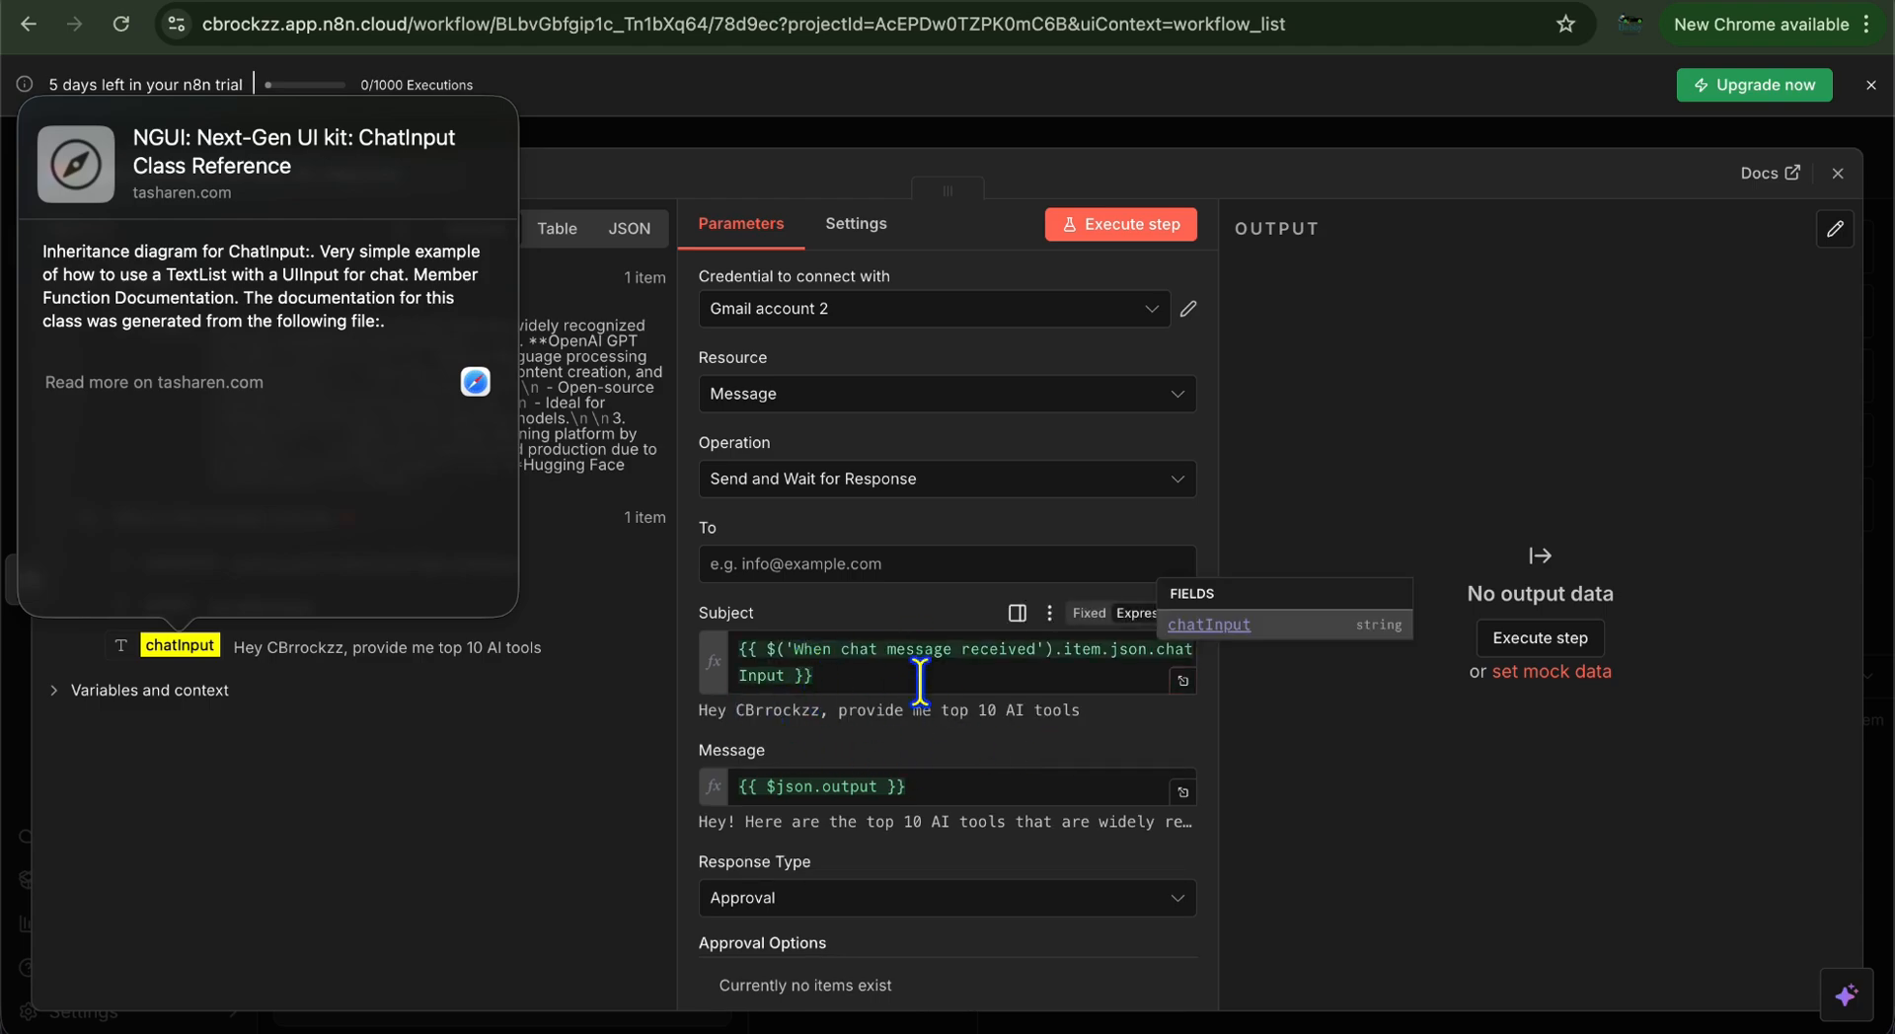
left_click(440, 750)
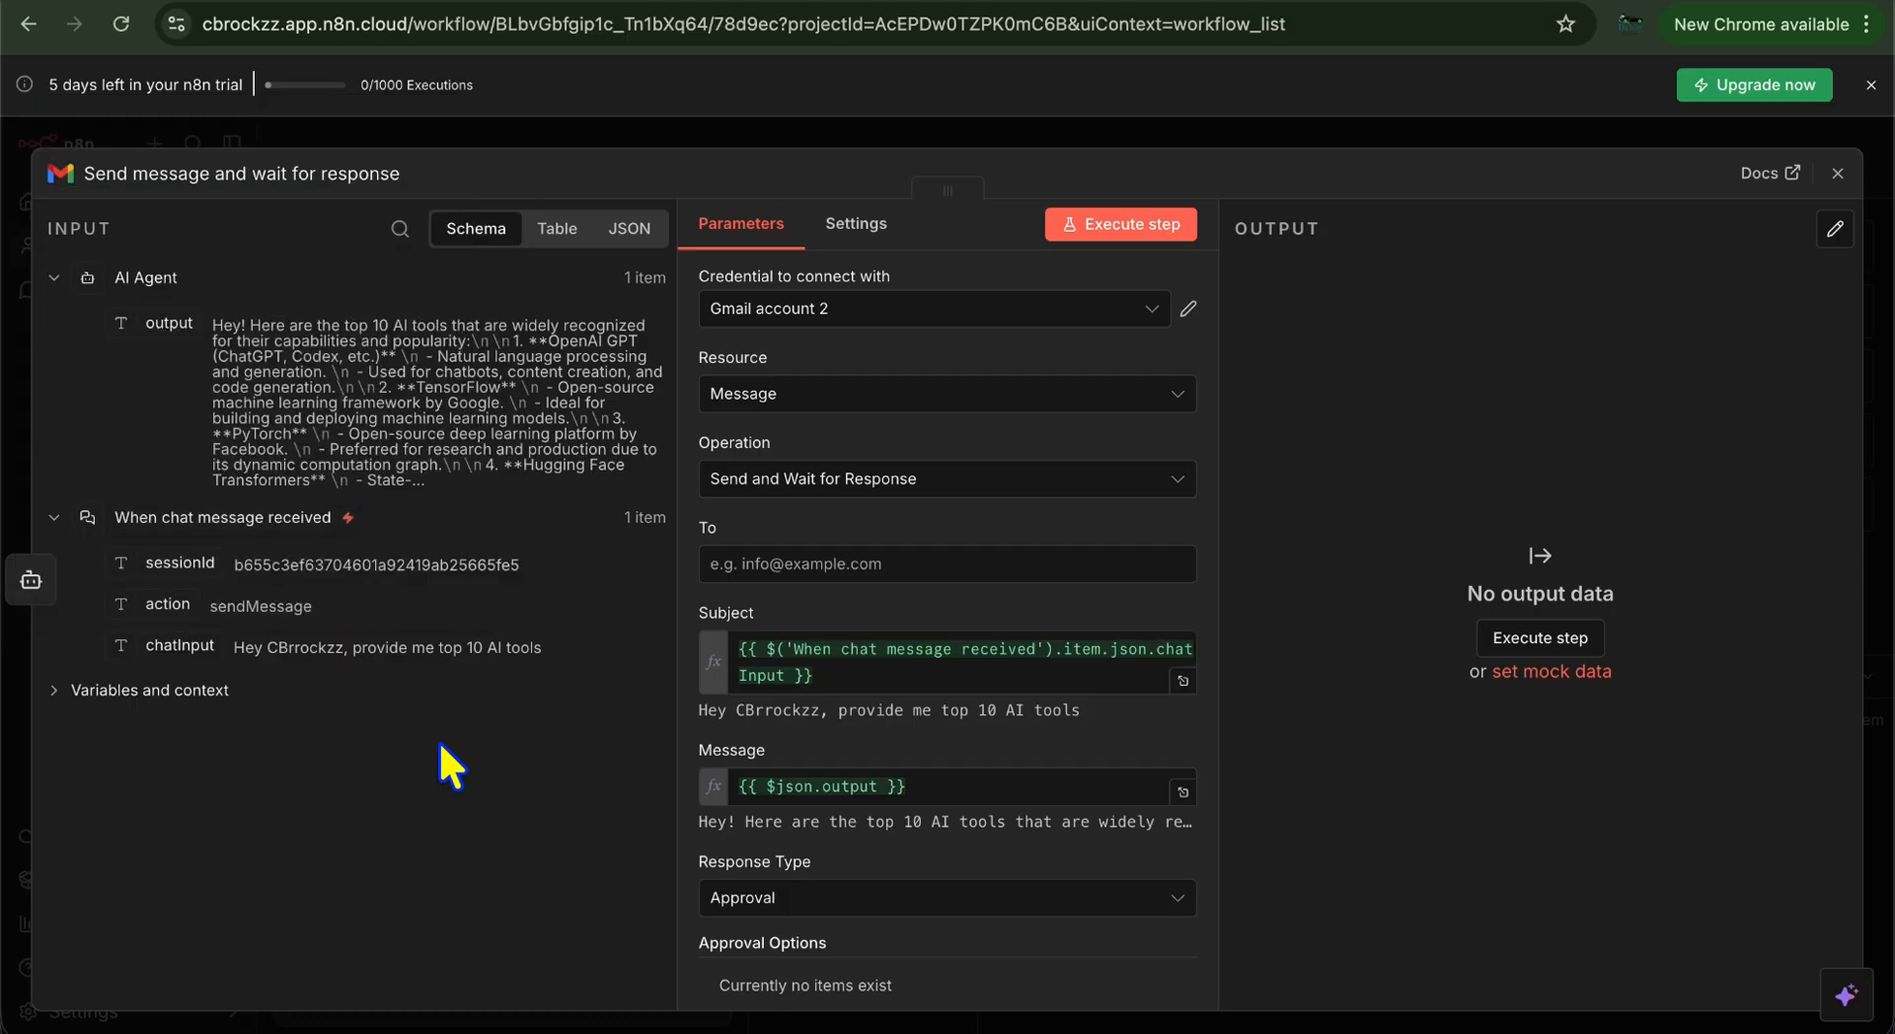
left_click(824, 555)
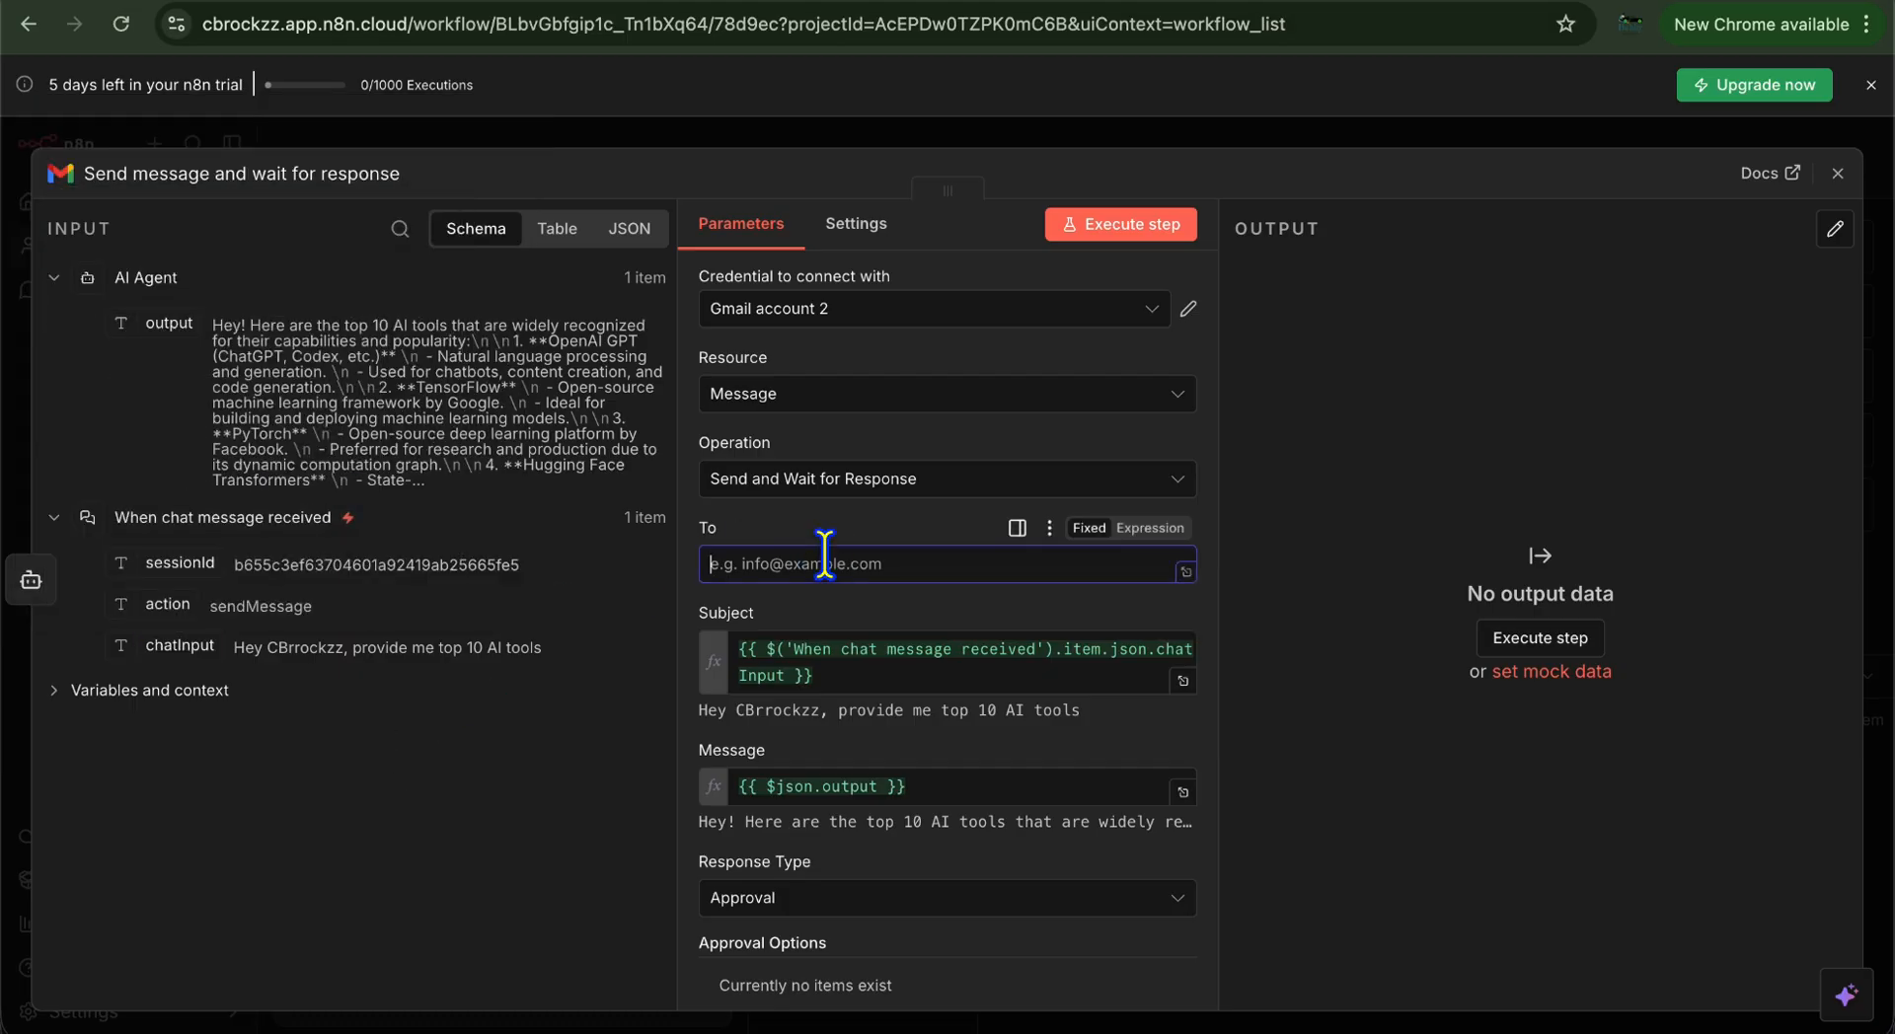
Keep the Message resource and Gmail account 2 credential, and set Response Type to Approval
left_click(884, 405)
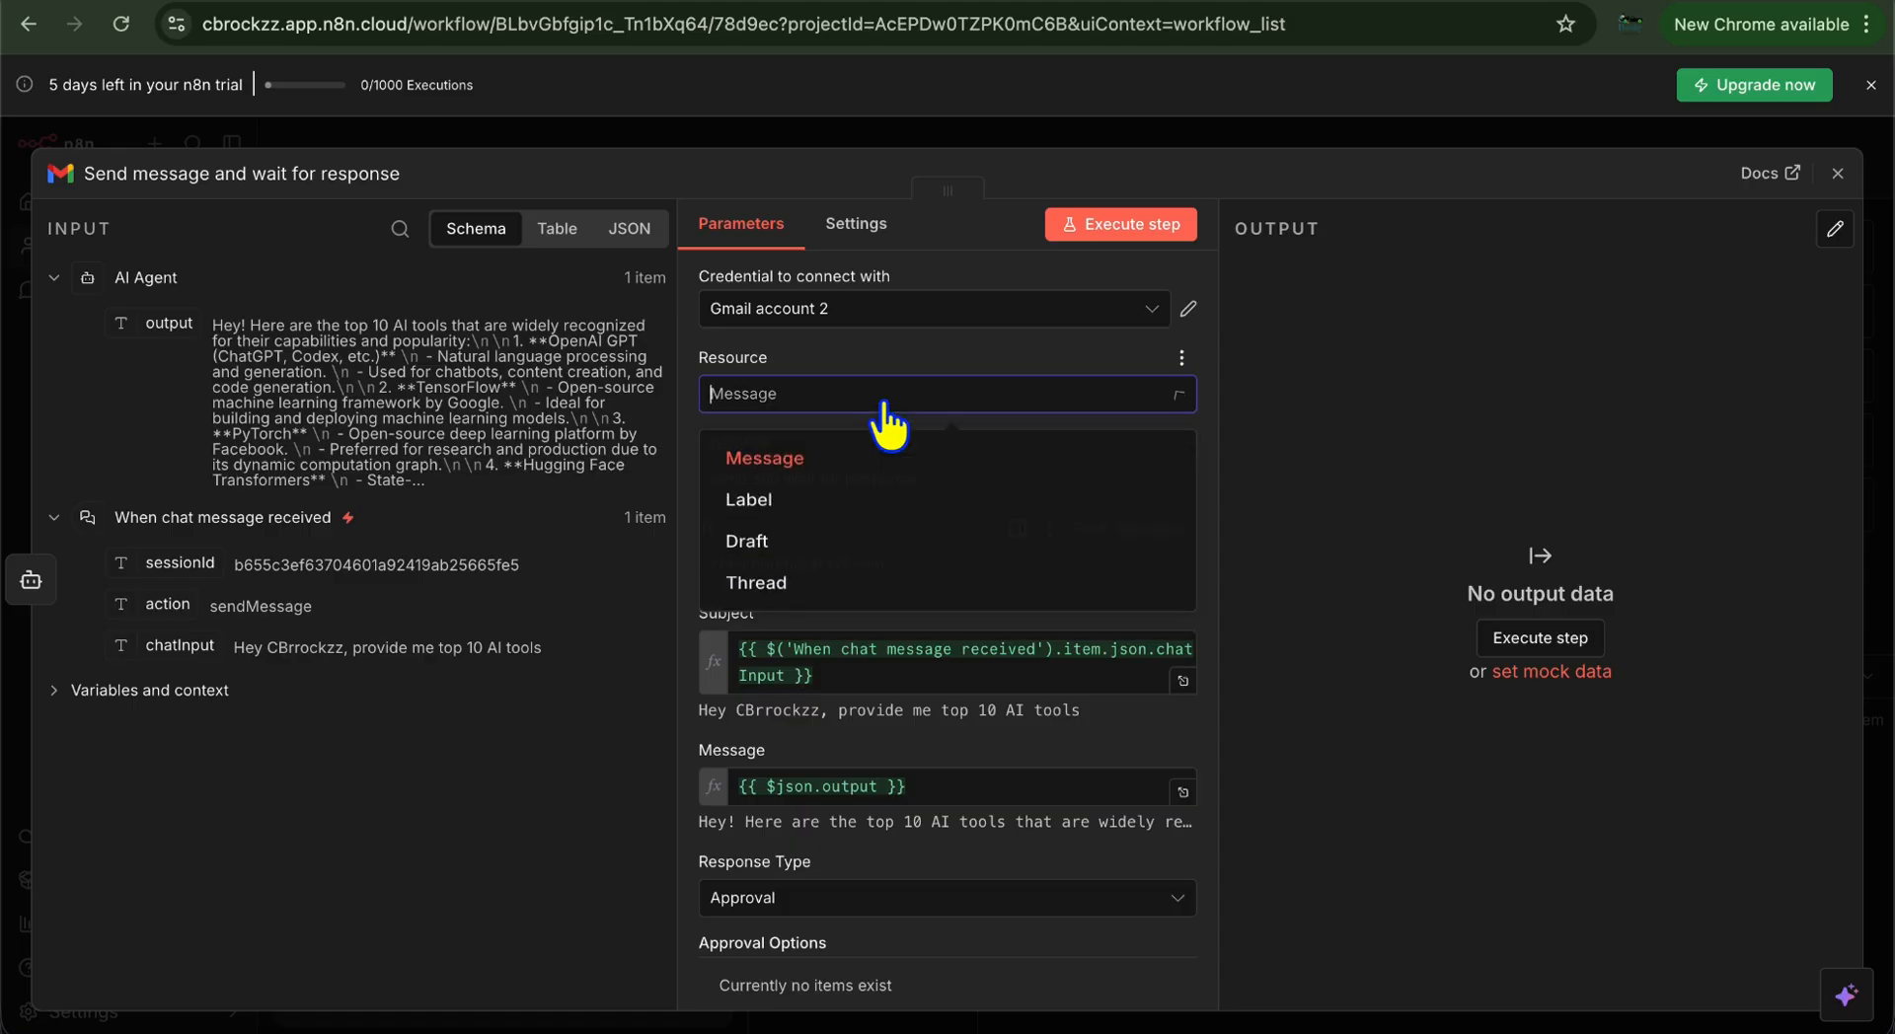
left_click(884, 405)
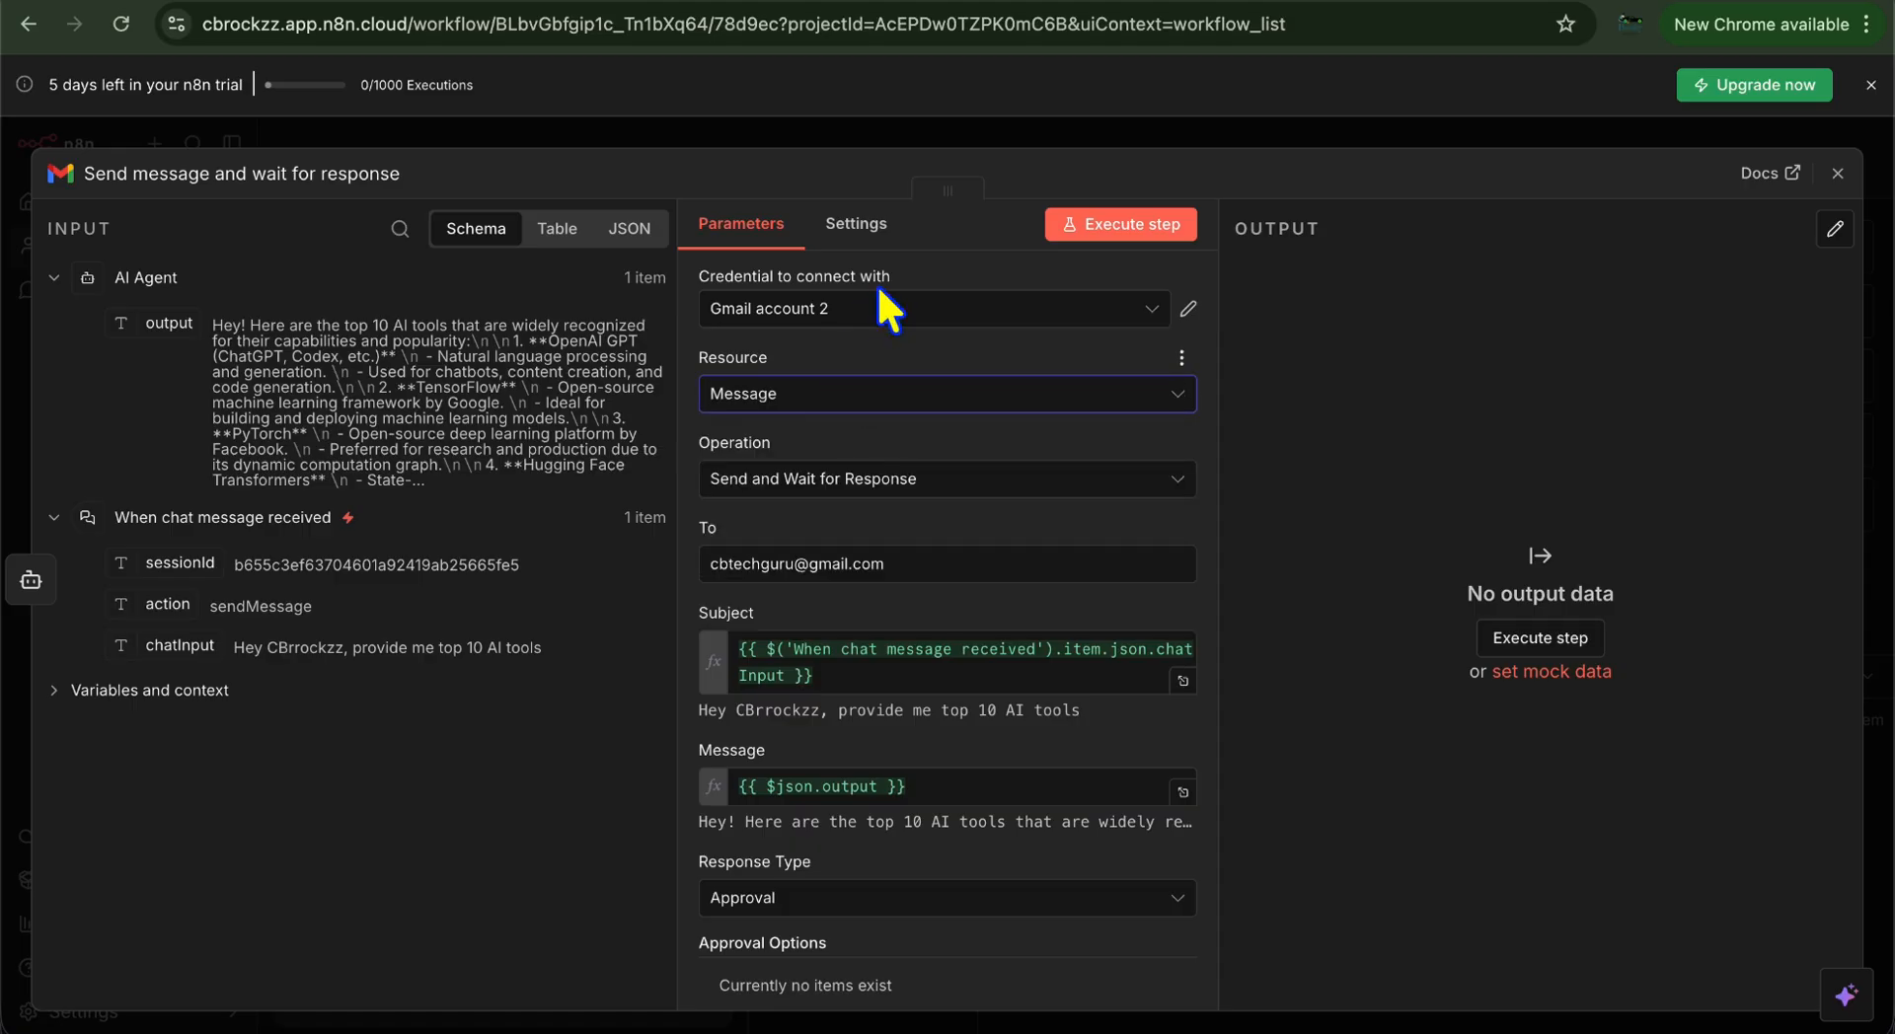
left_click(883, 310)
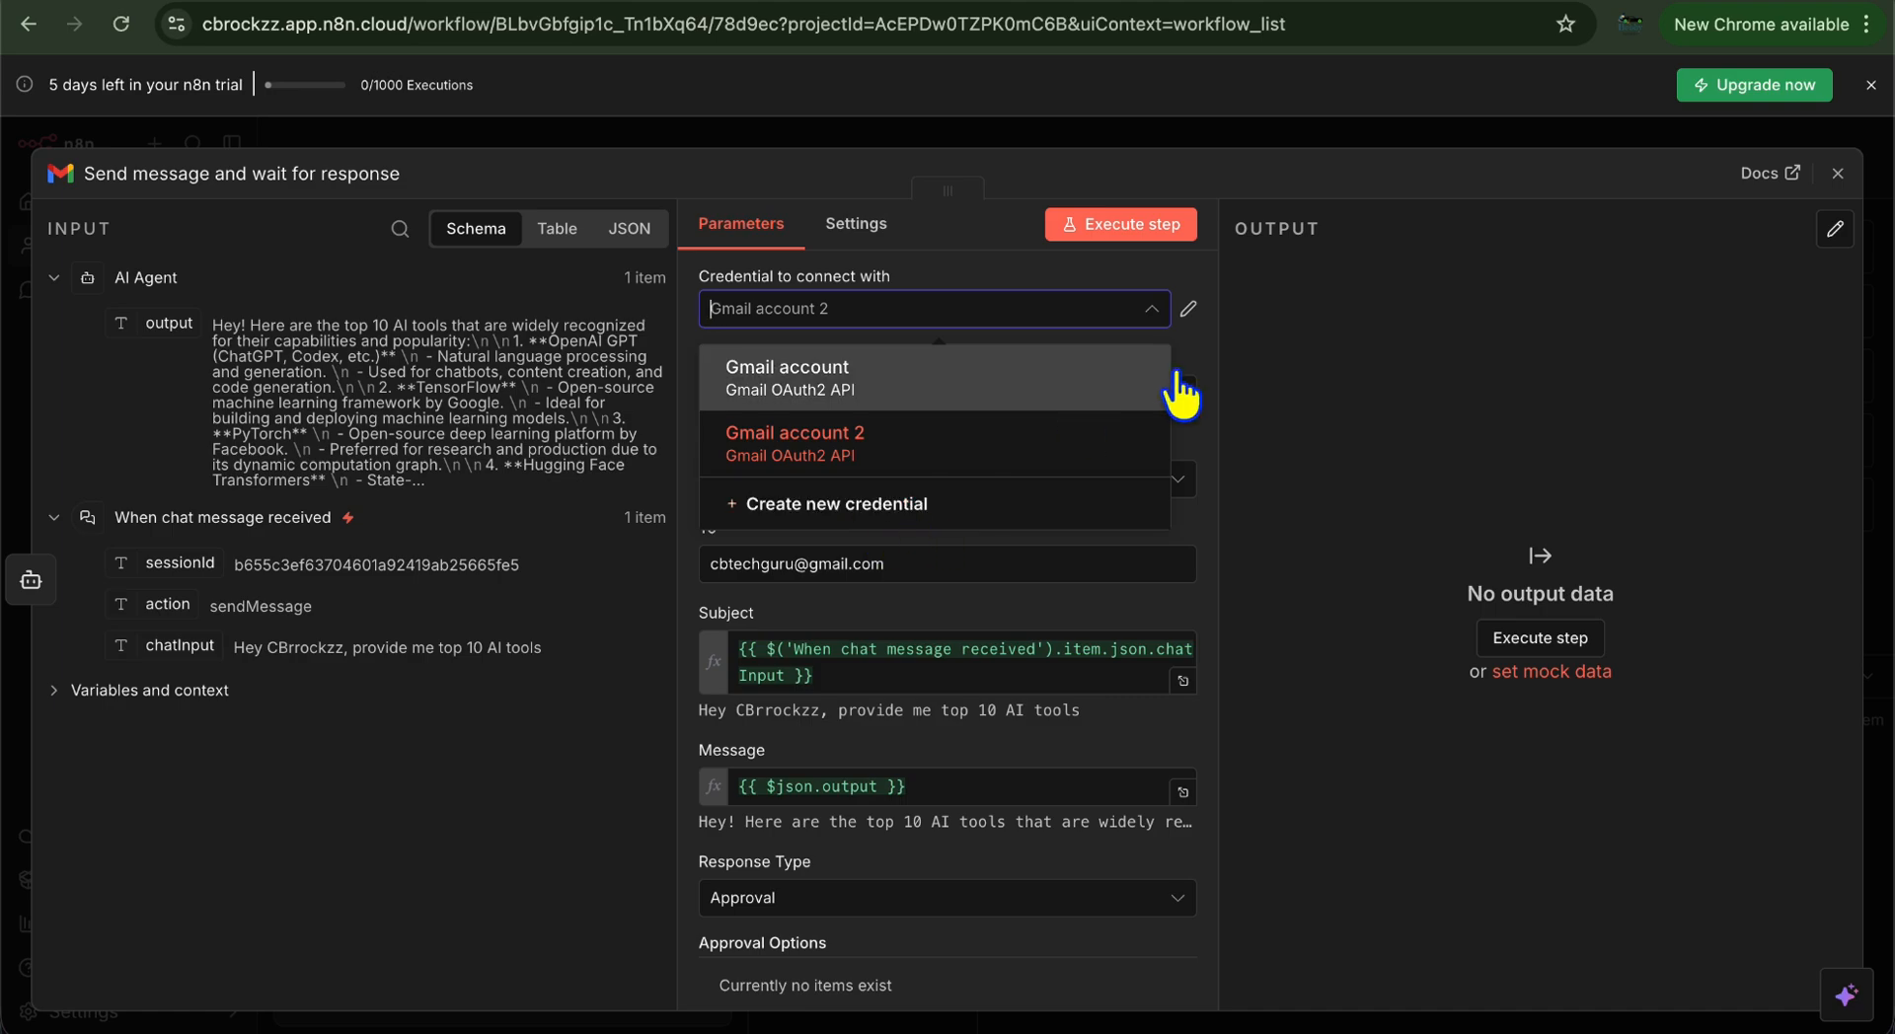
left_click(1204, 340)
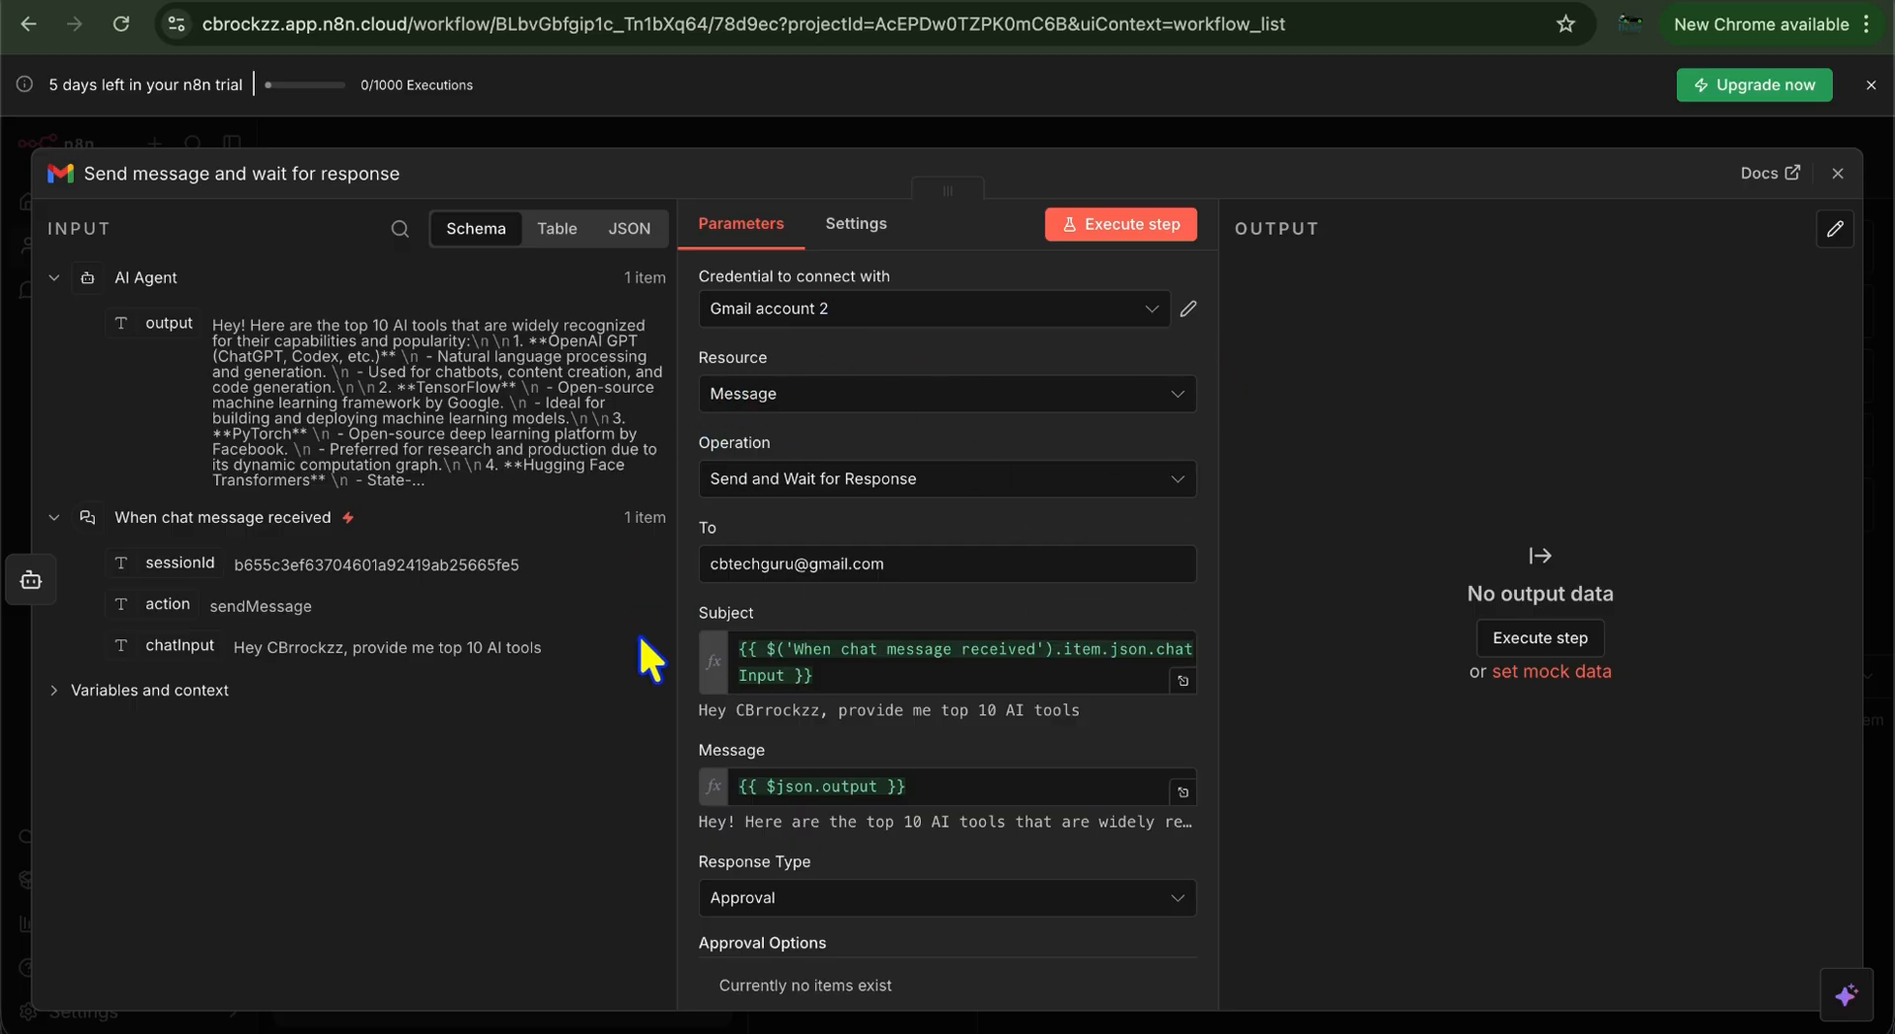
scroll(638, 638, "down", 1)
scroll(638, 633, "up", 1)
left_click(820, 896)
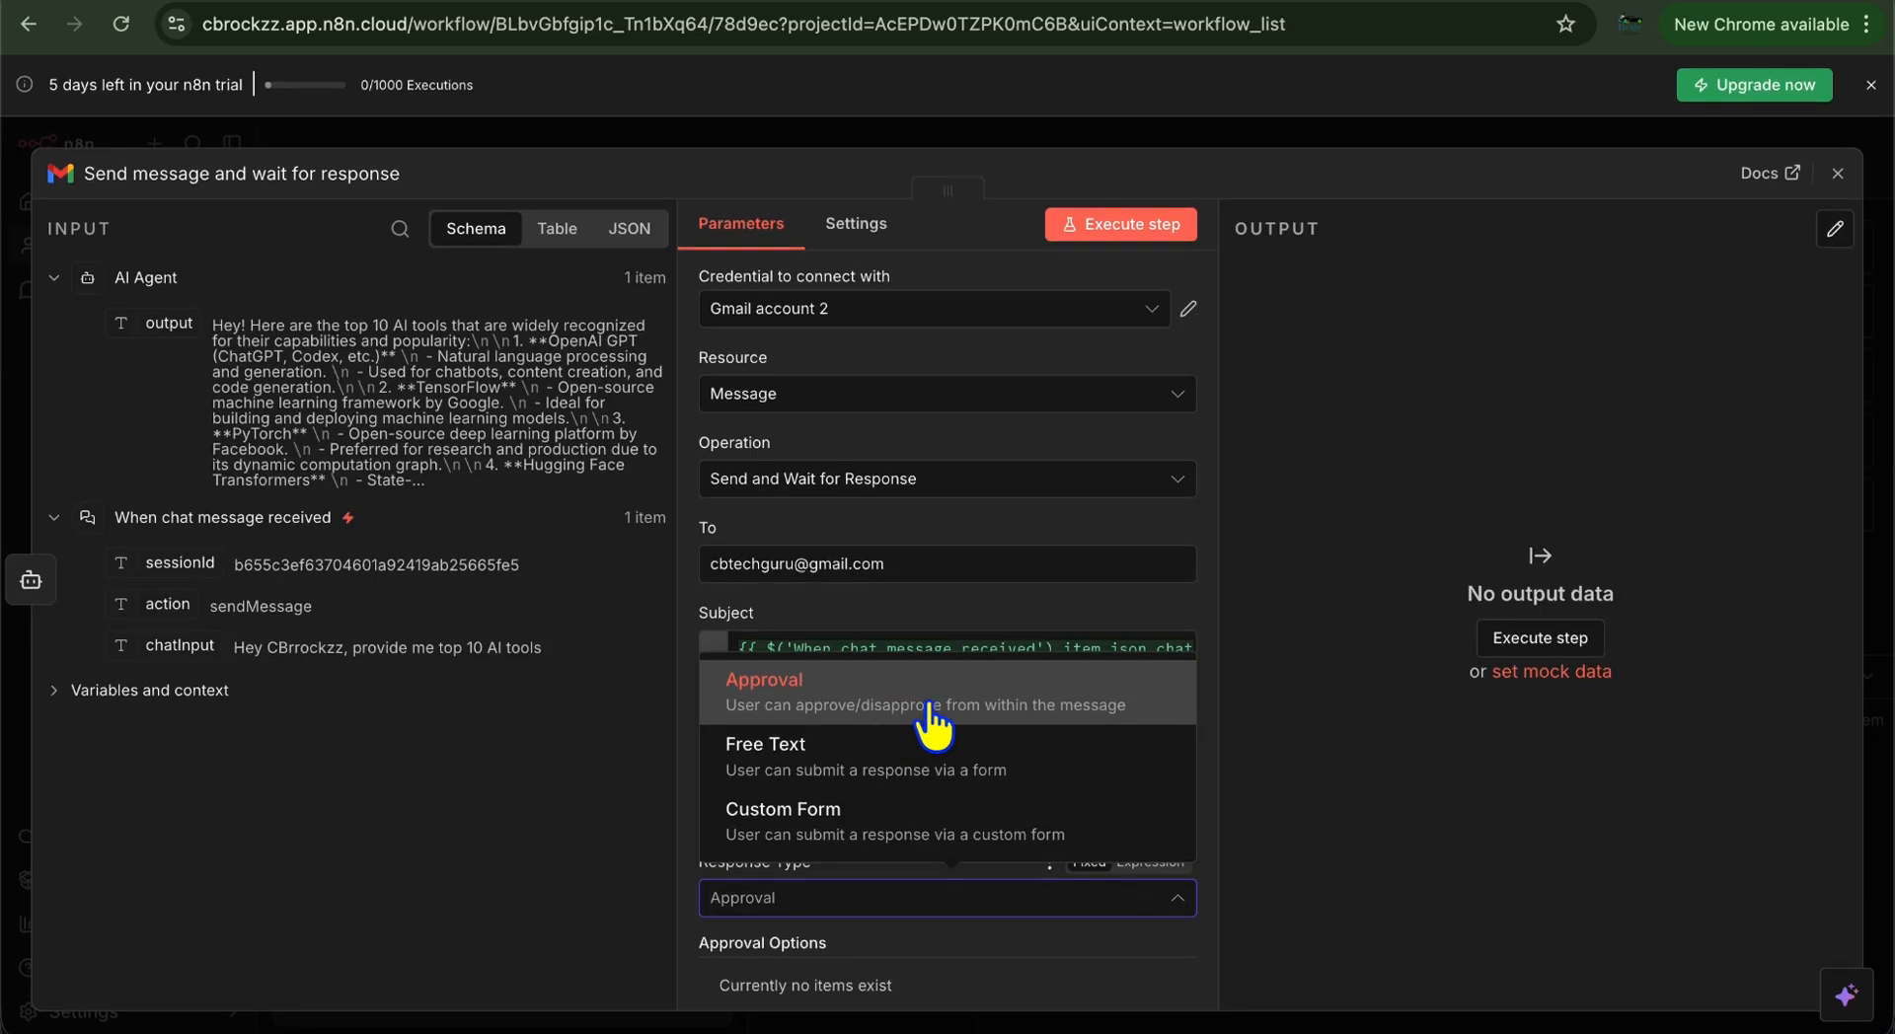
left_click(937, 727)
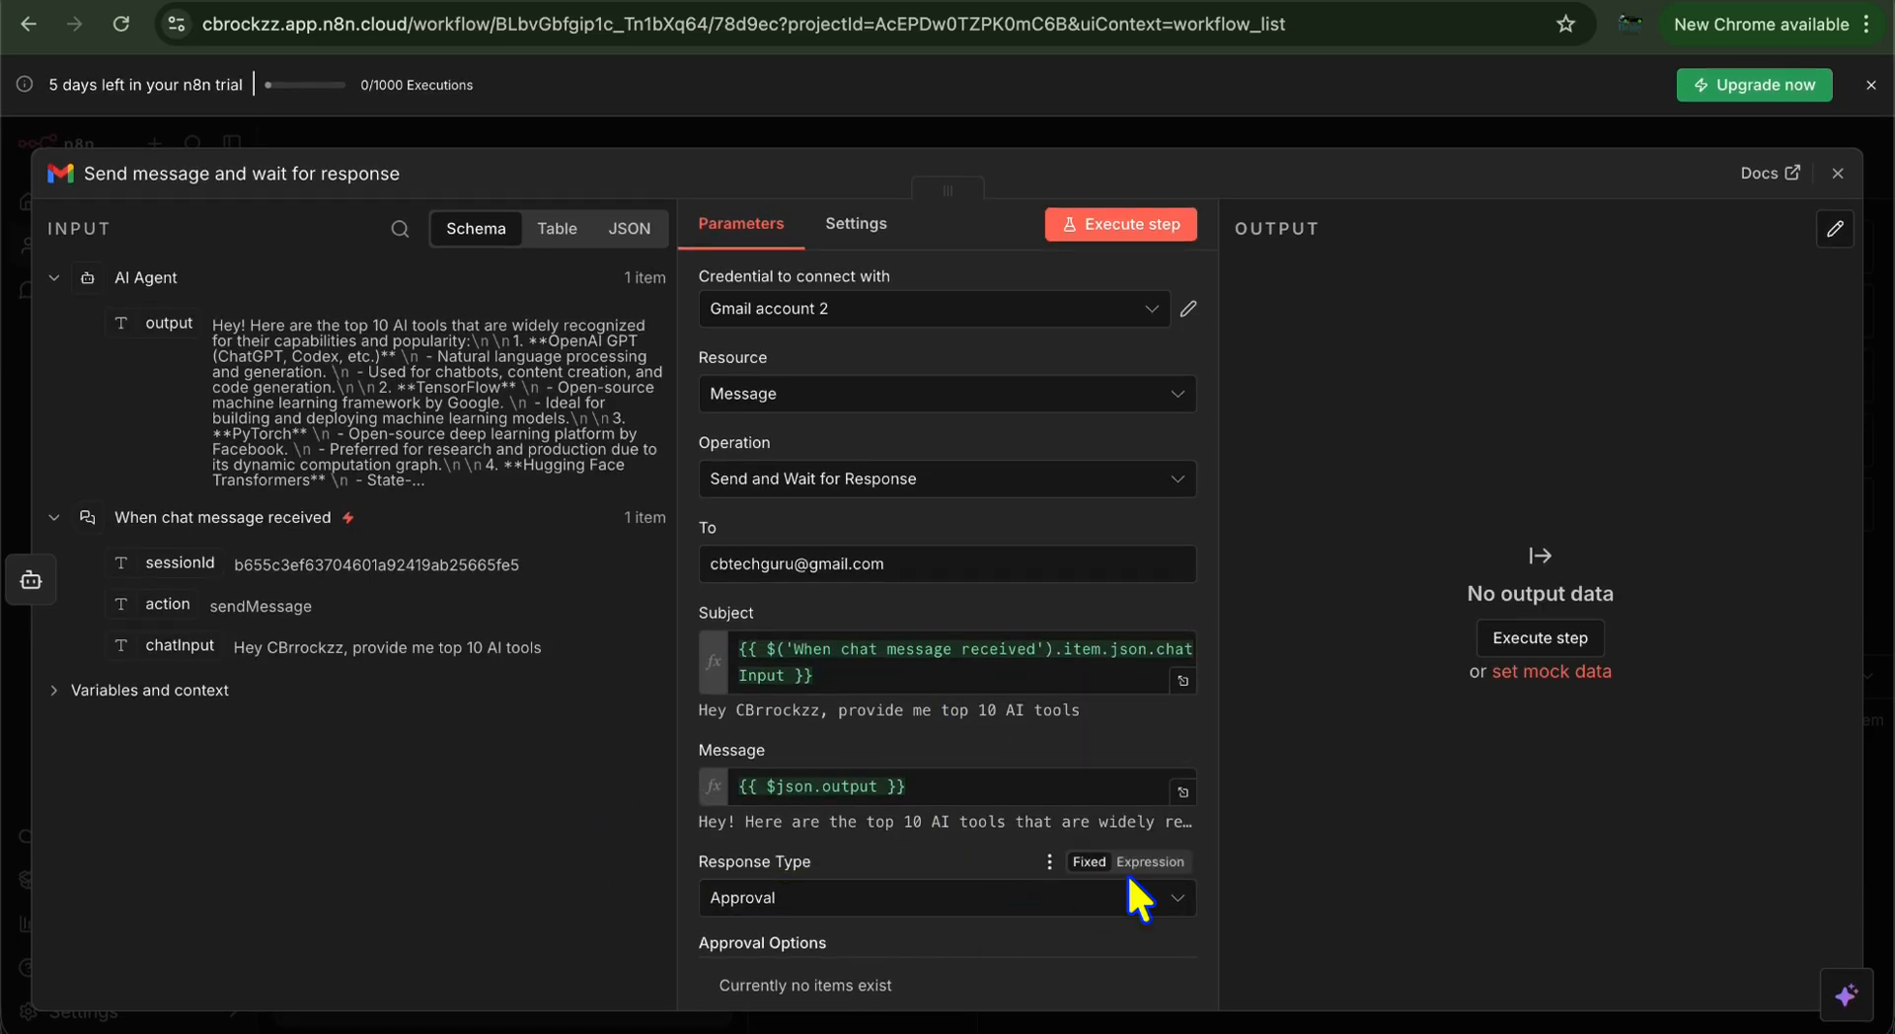
left_click(1182, 898)
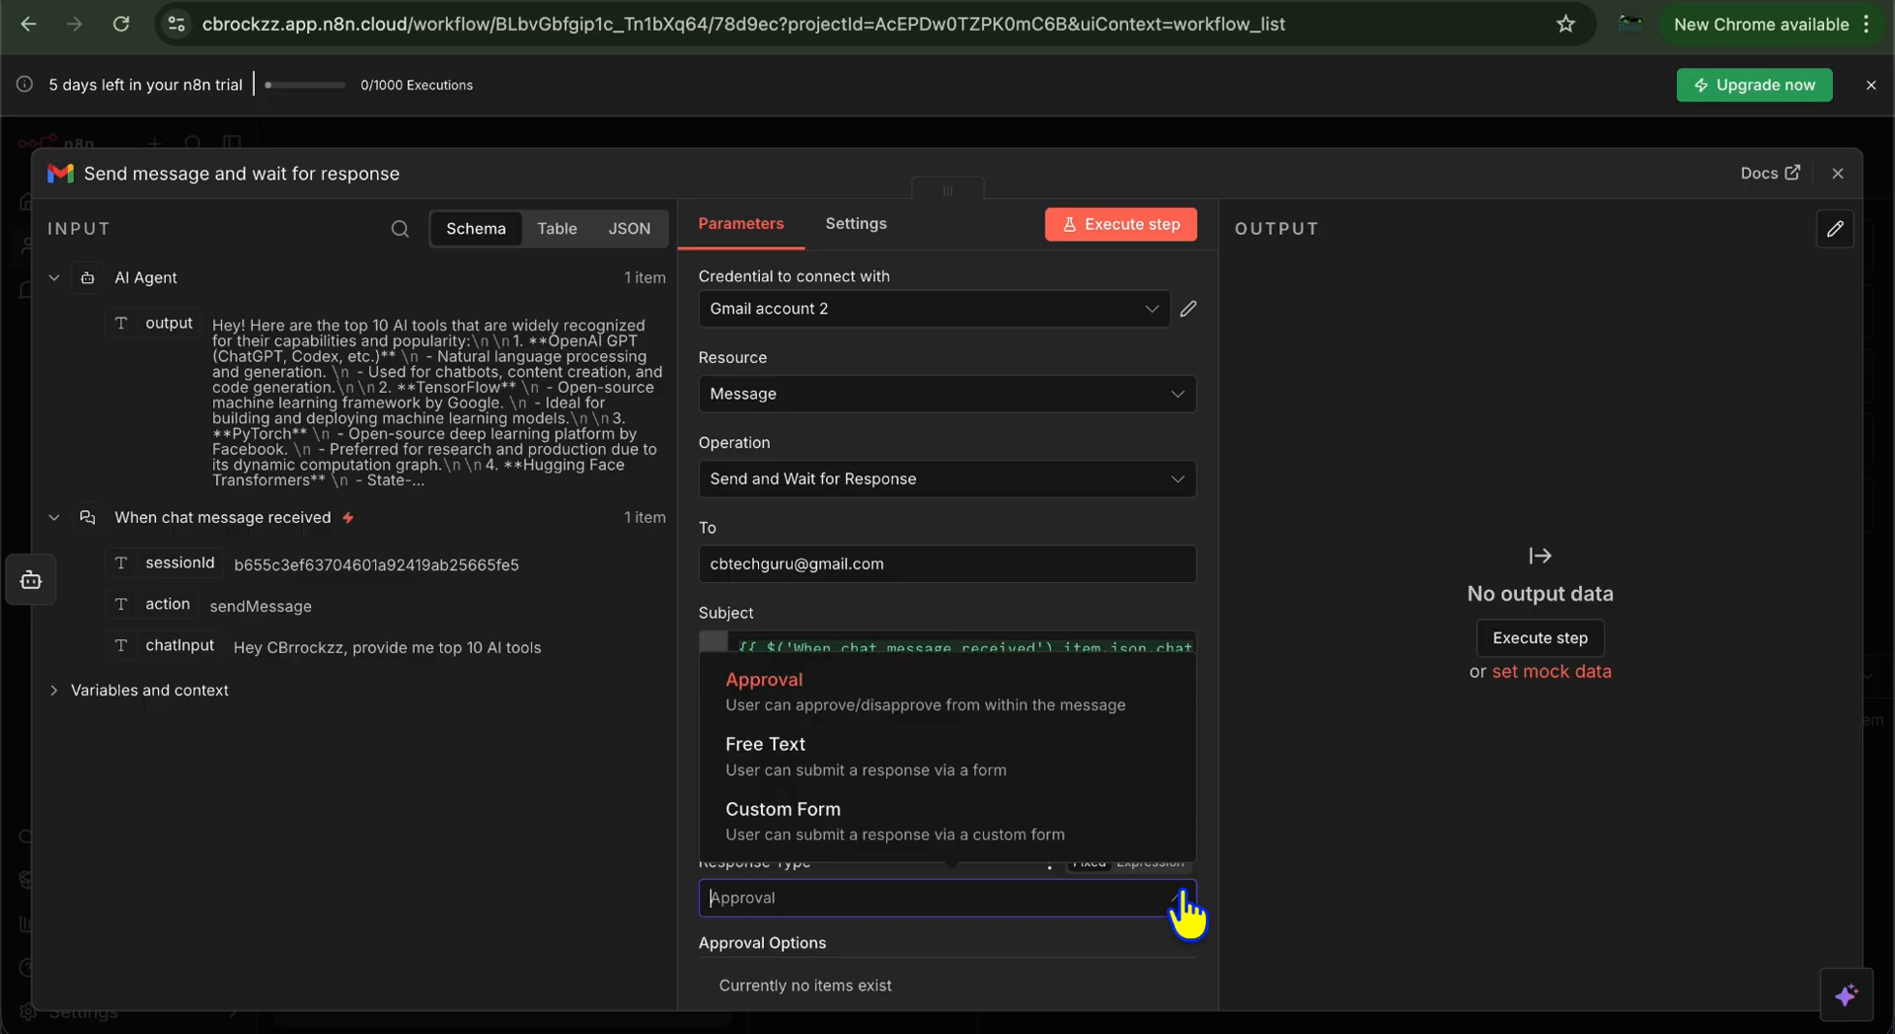
left_click(1151, 723)
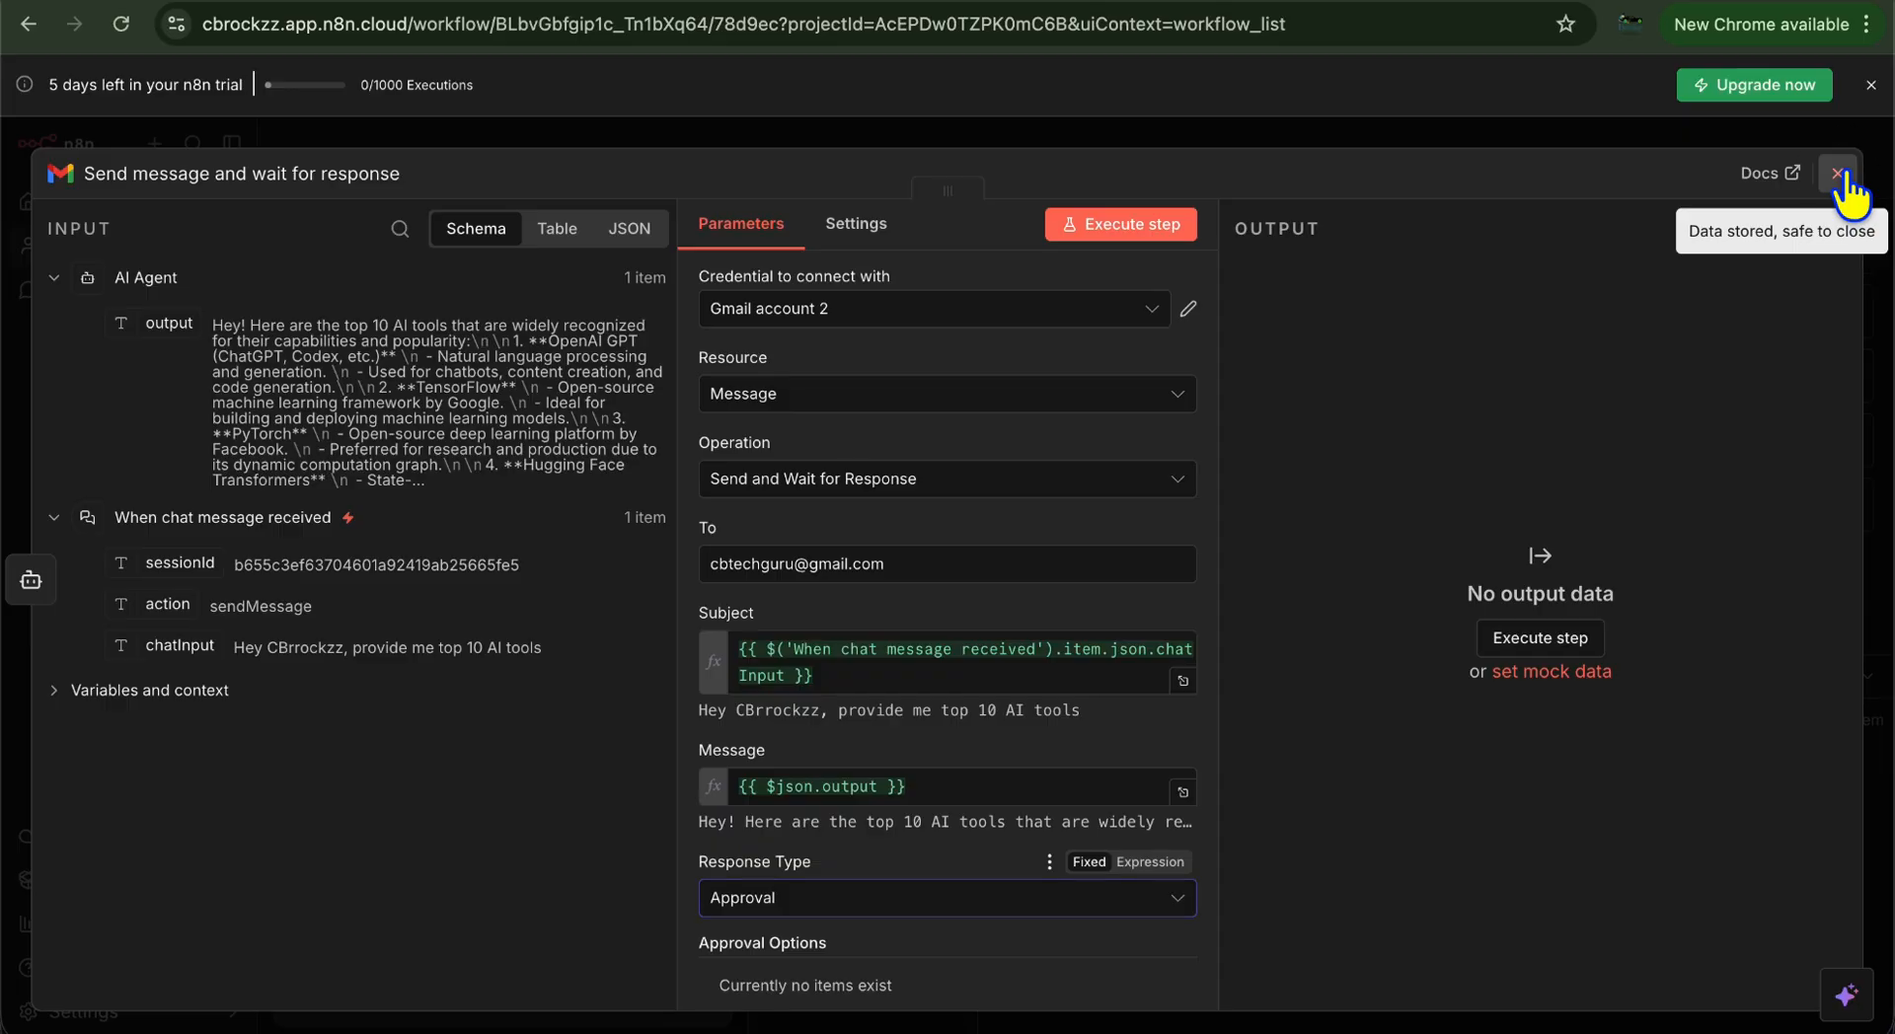
Send the agent a chat message asking for the top 10 AI tools
left_click(1838, 174)
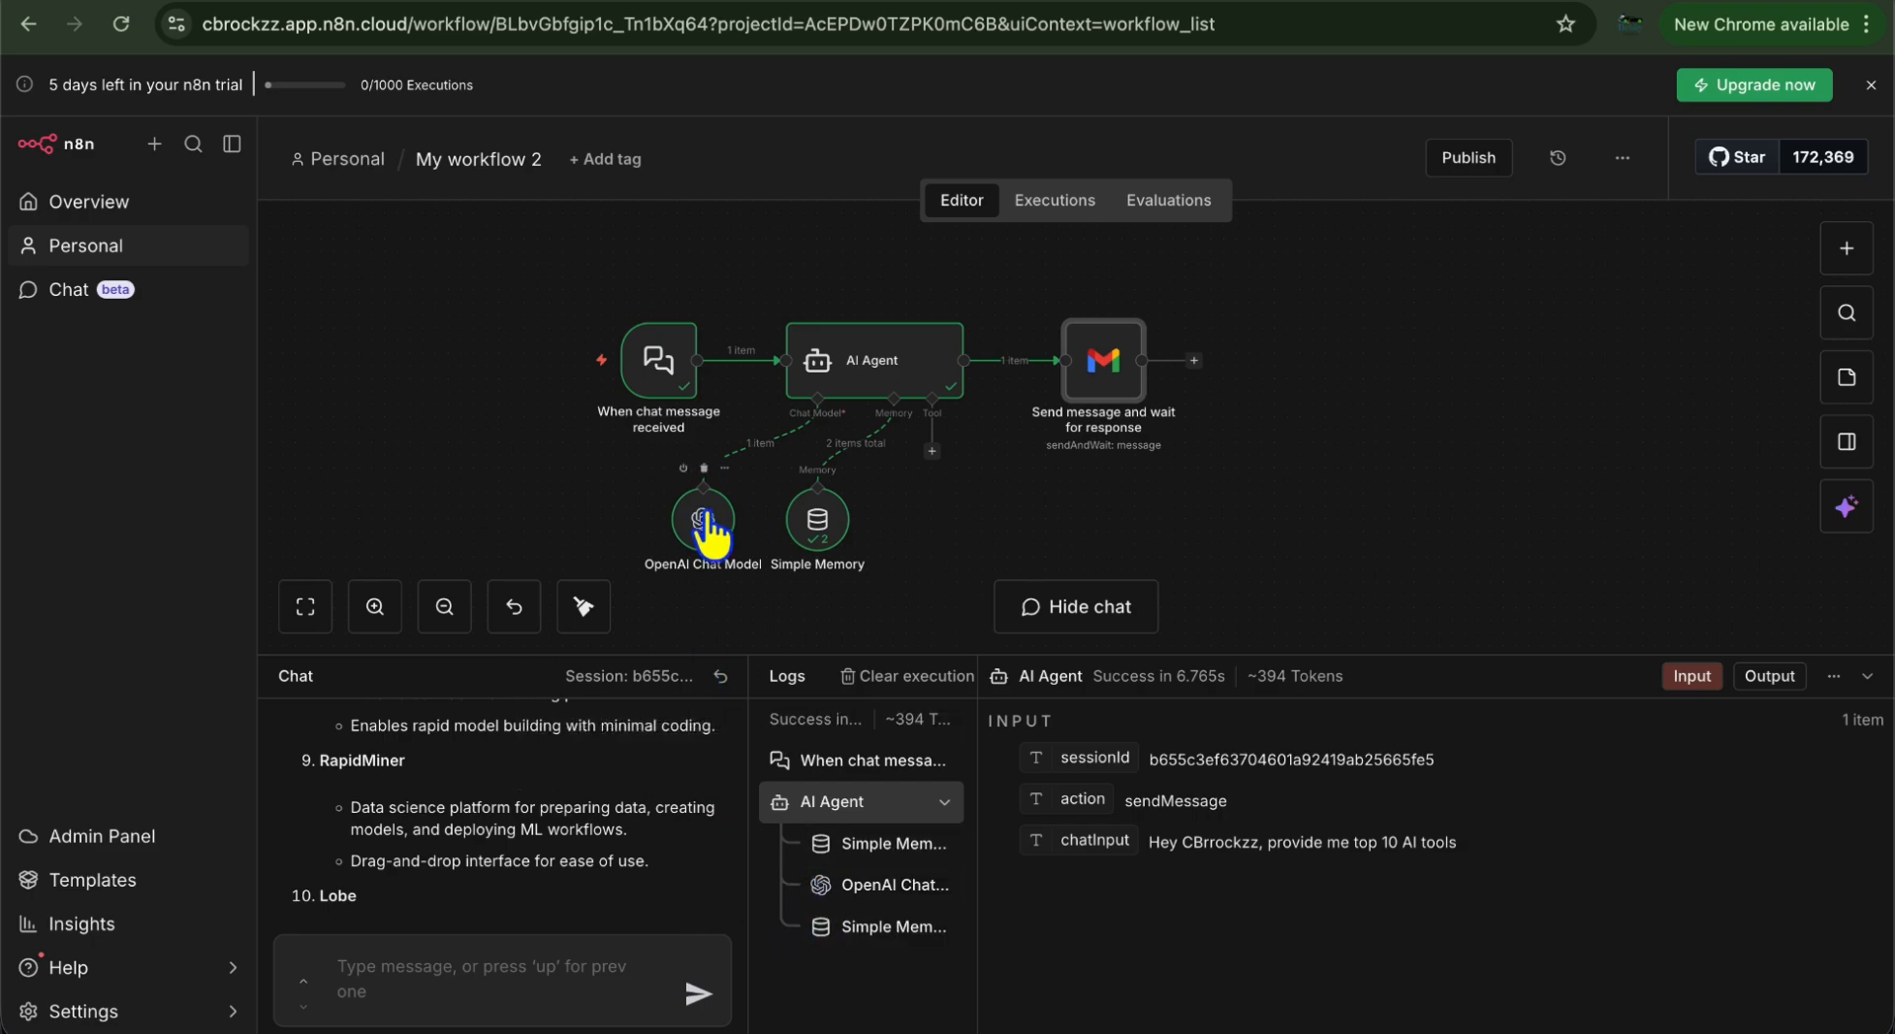
left_click(490, 963)
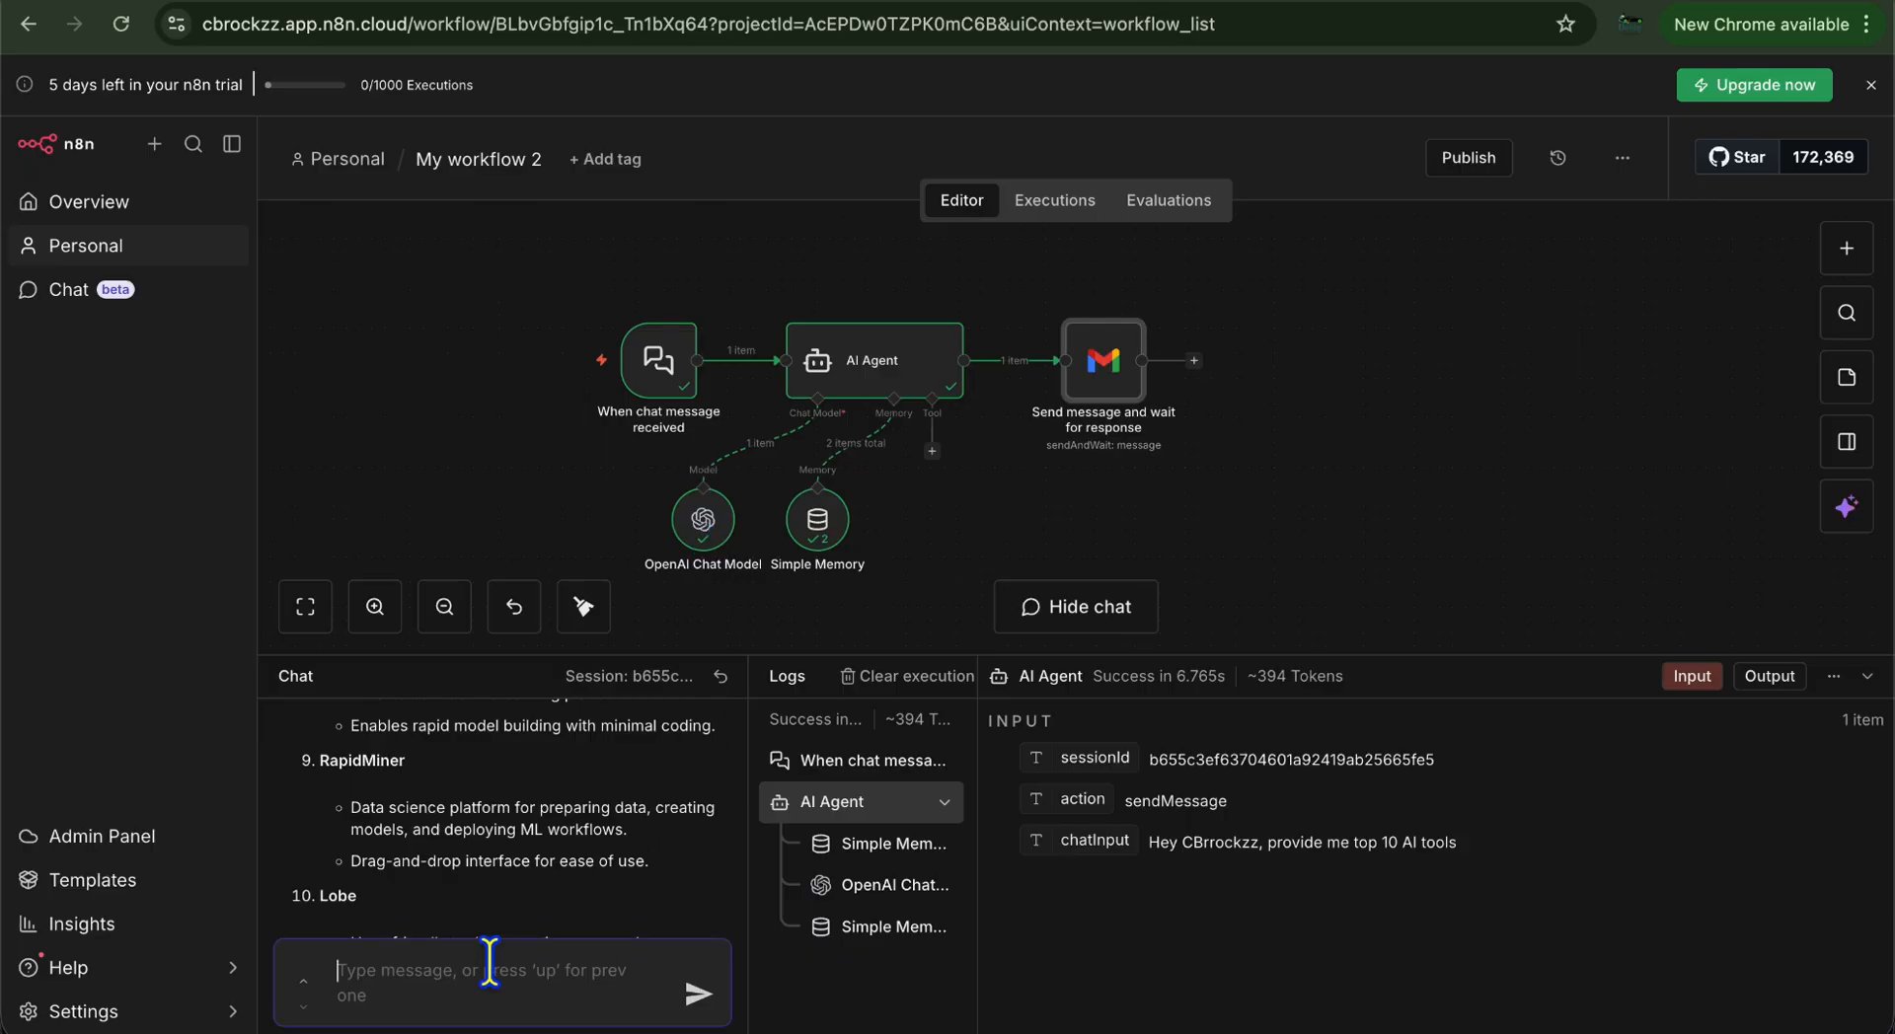
type("Hey")
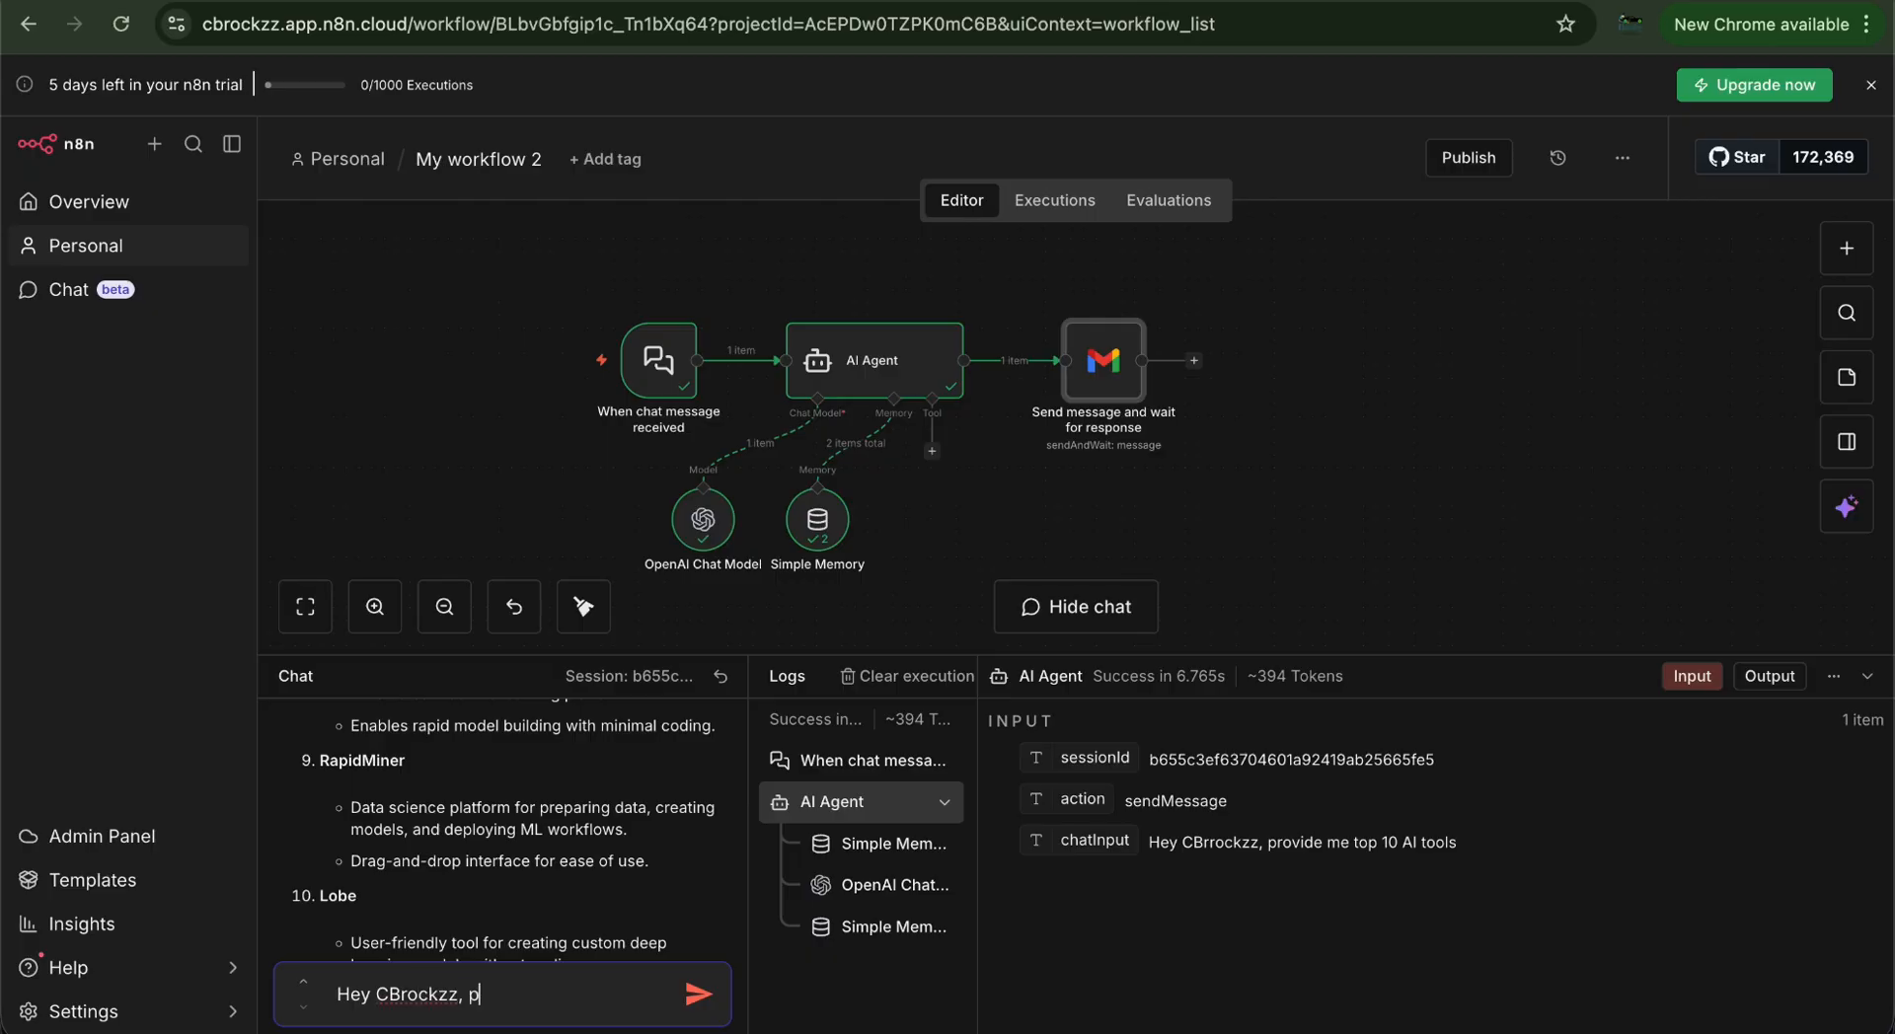
type("CBrockzz, please provide me top 10 AI tools")
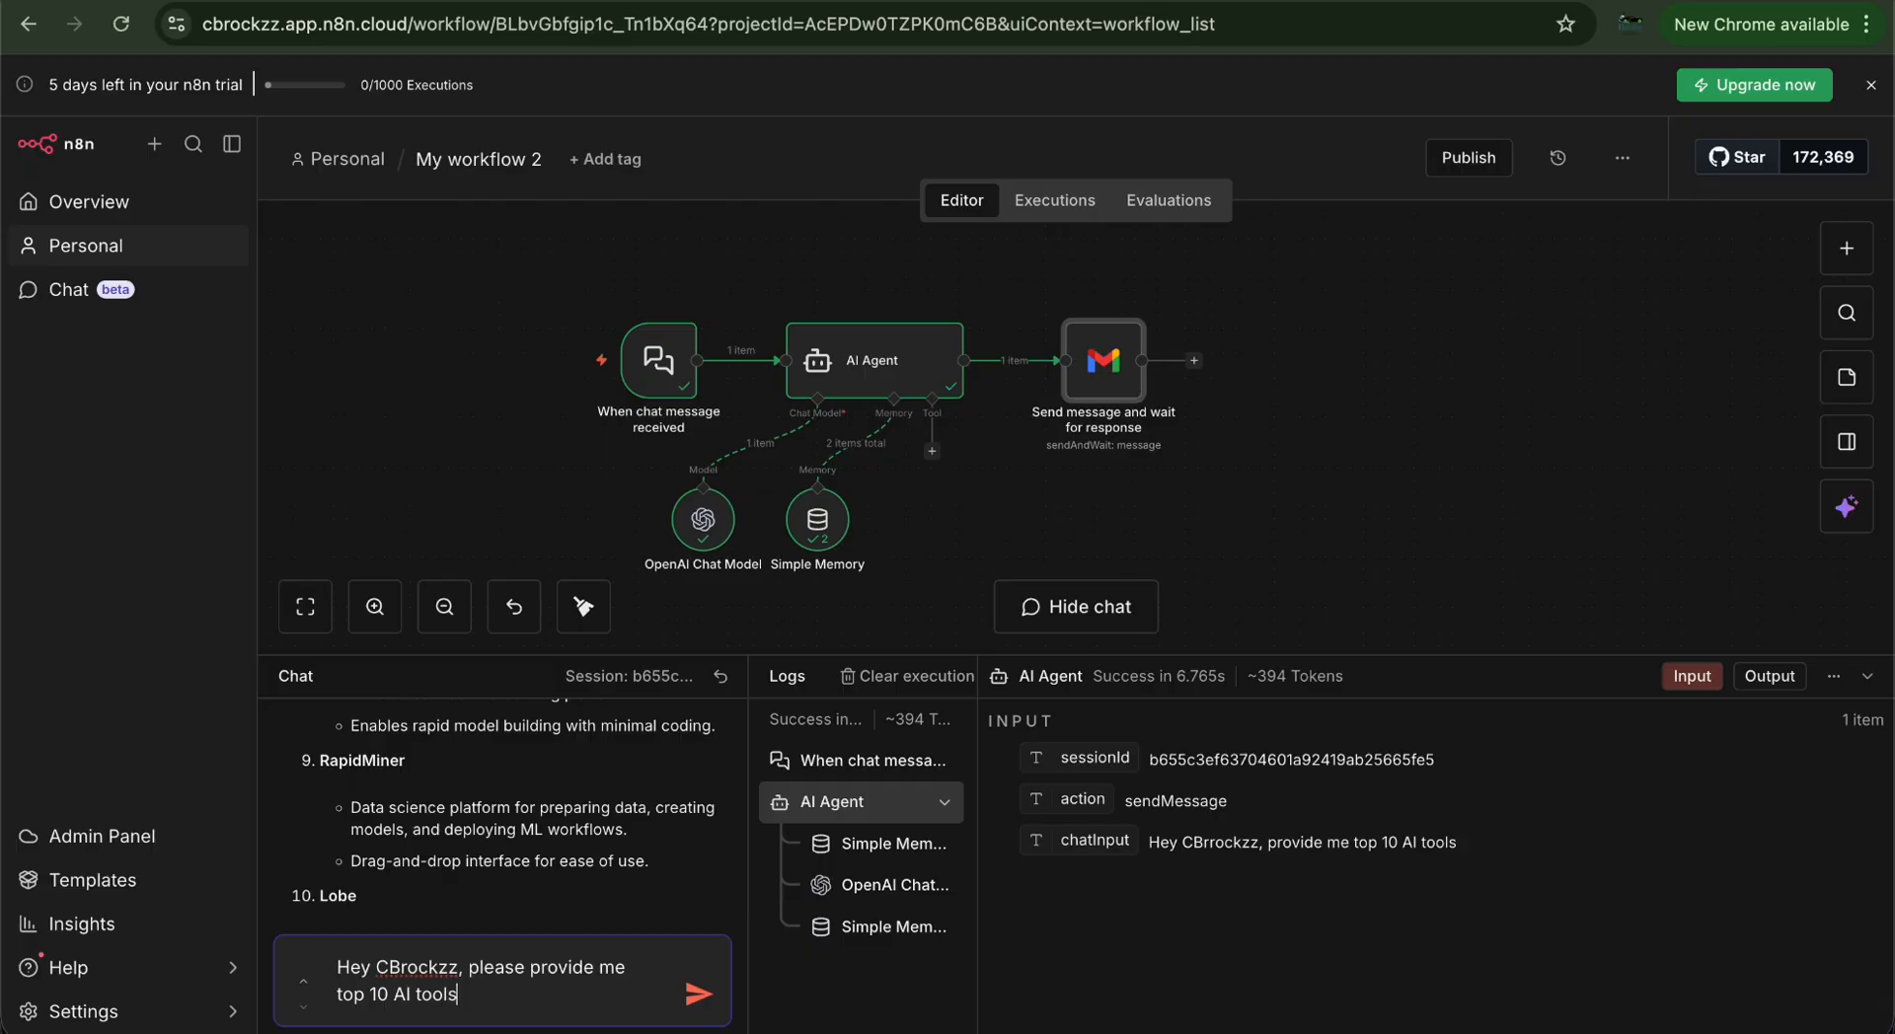
type(".")
left_click(701, 993)
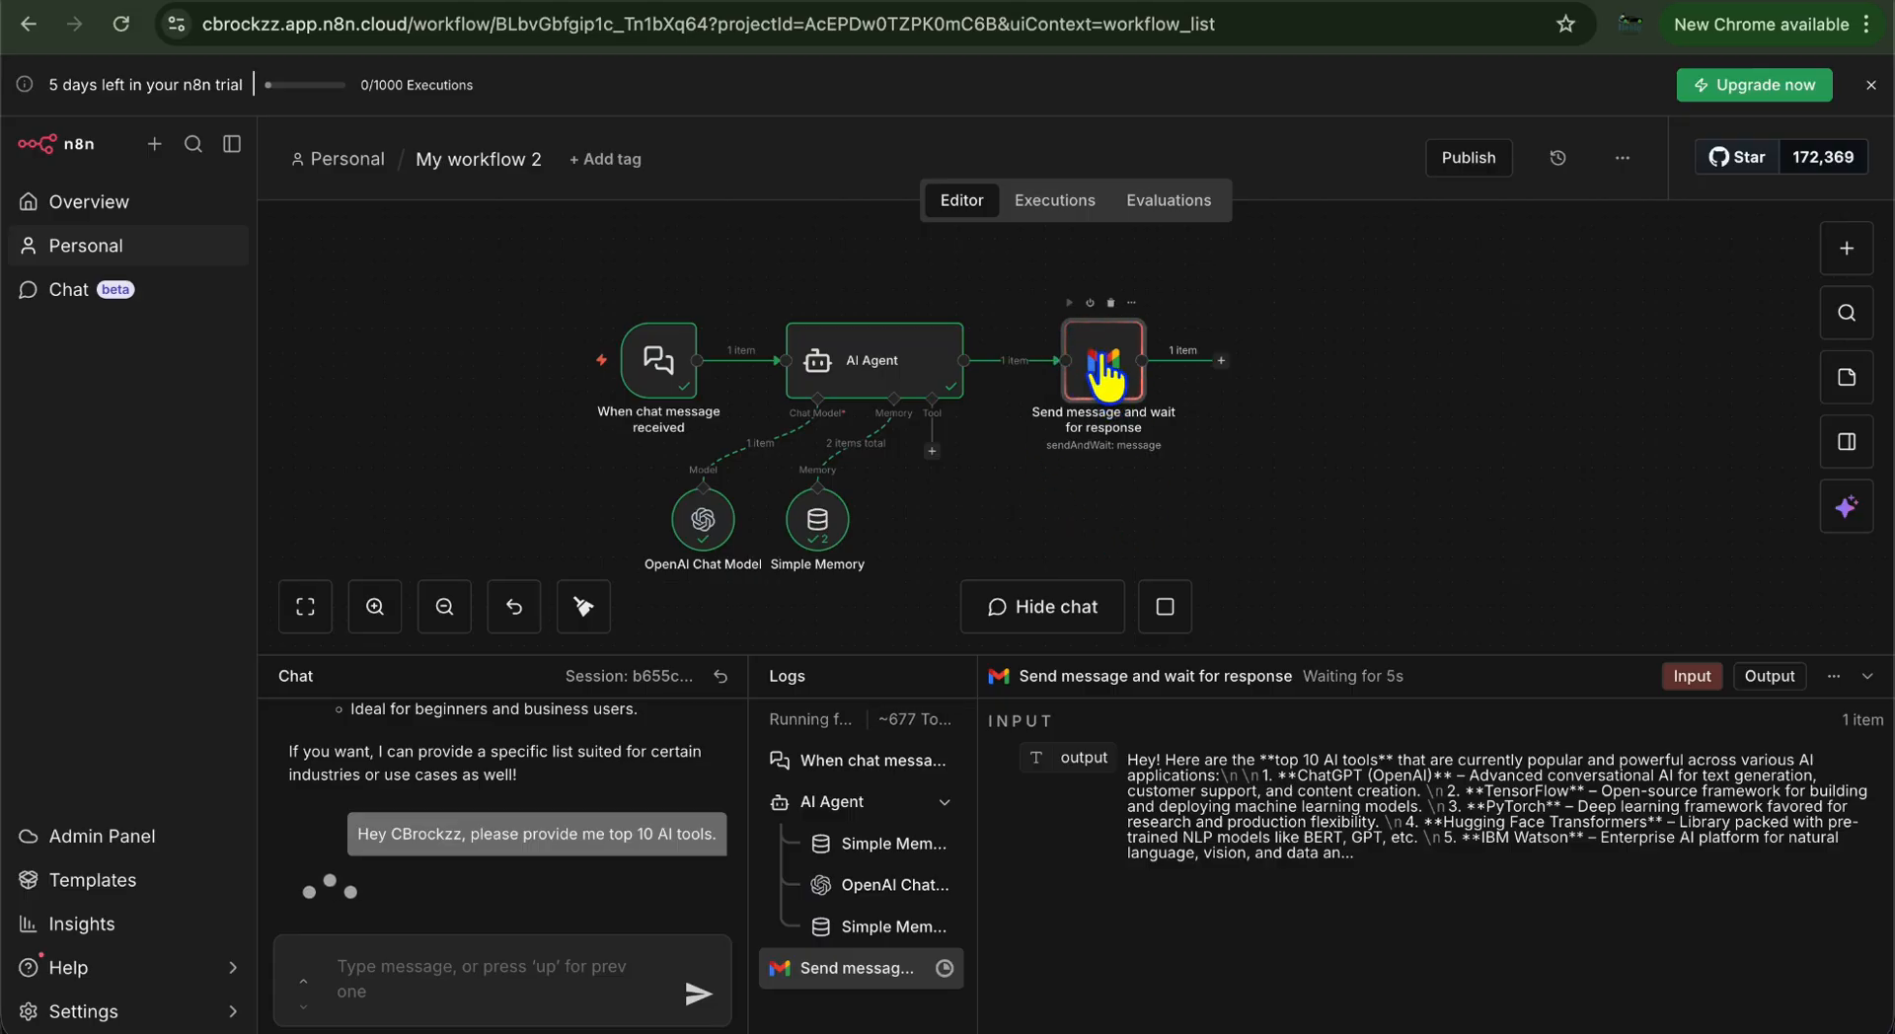
Reload the Gmail inbox and open the new top 10 AI tools email down to its Approve button
left_click(270, 4)
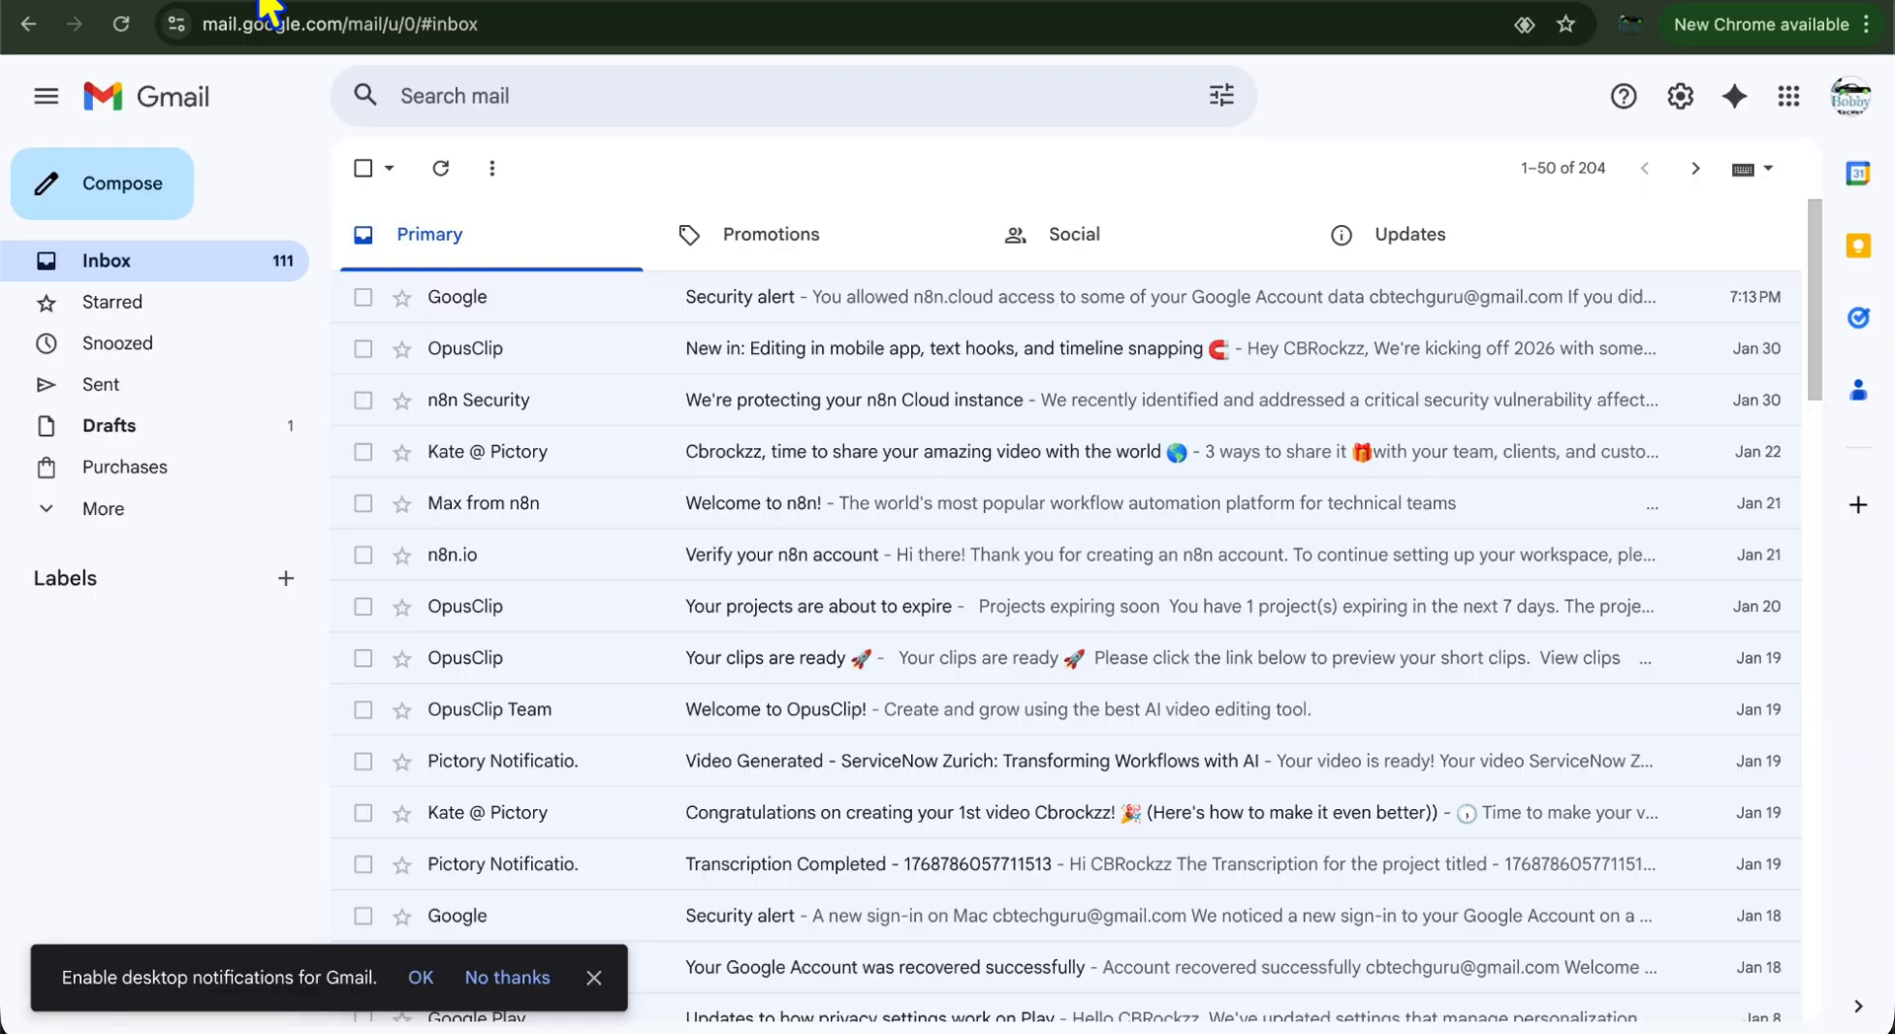
left_click(120, 23)
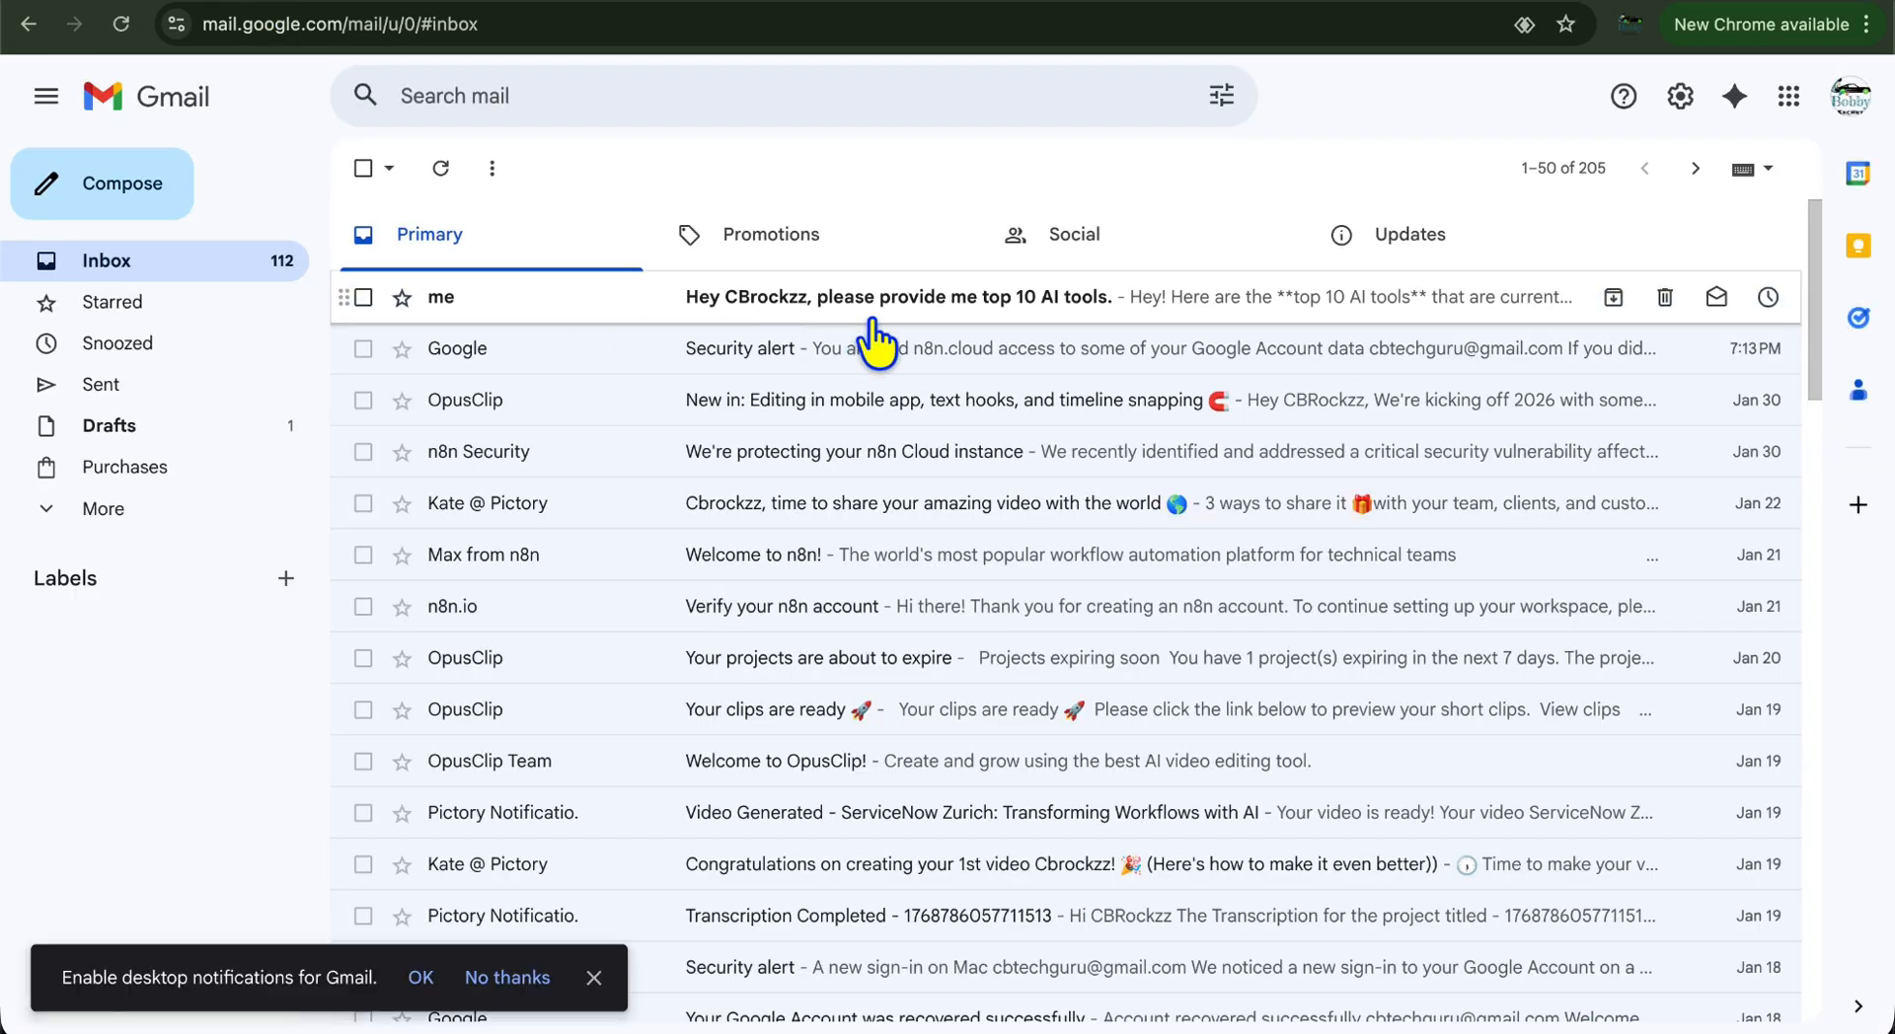
left_click(867, 316)
scroll(736, 524, "down", 1)
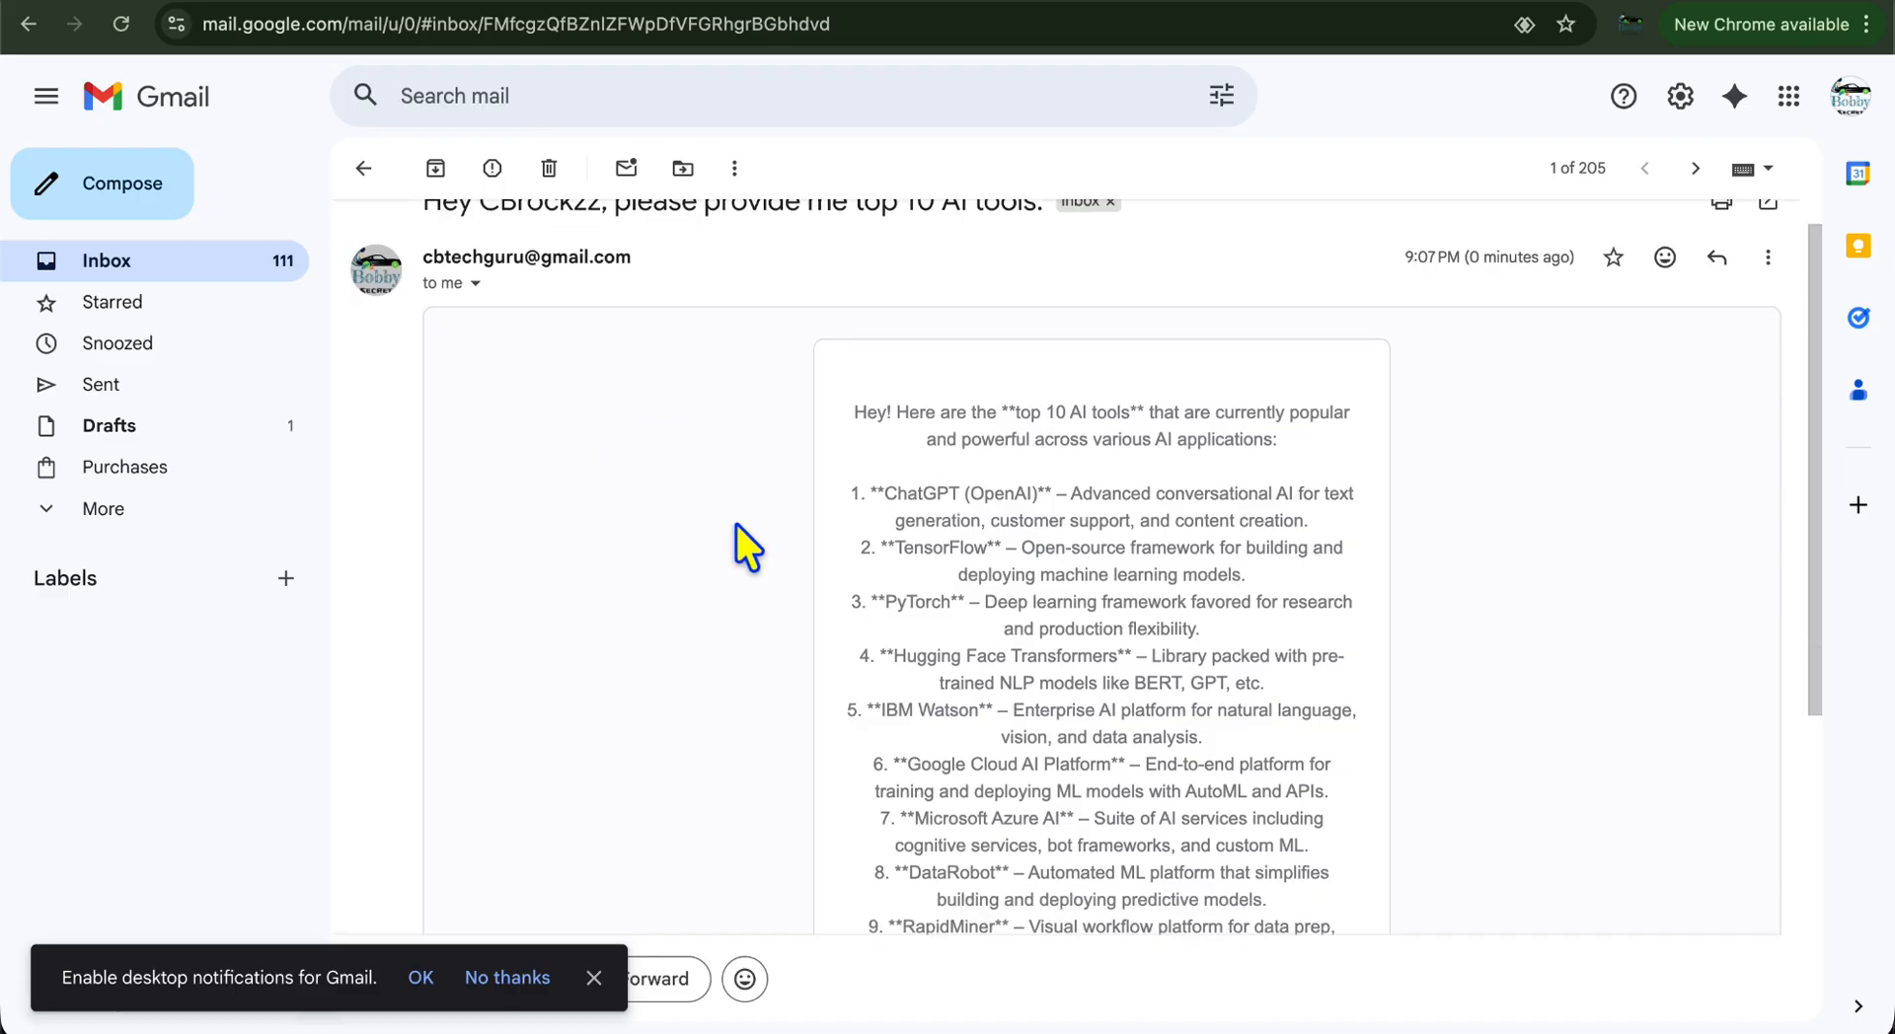
scroll(1068, 444, "down", 2)
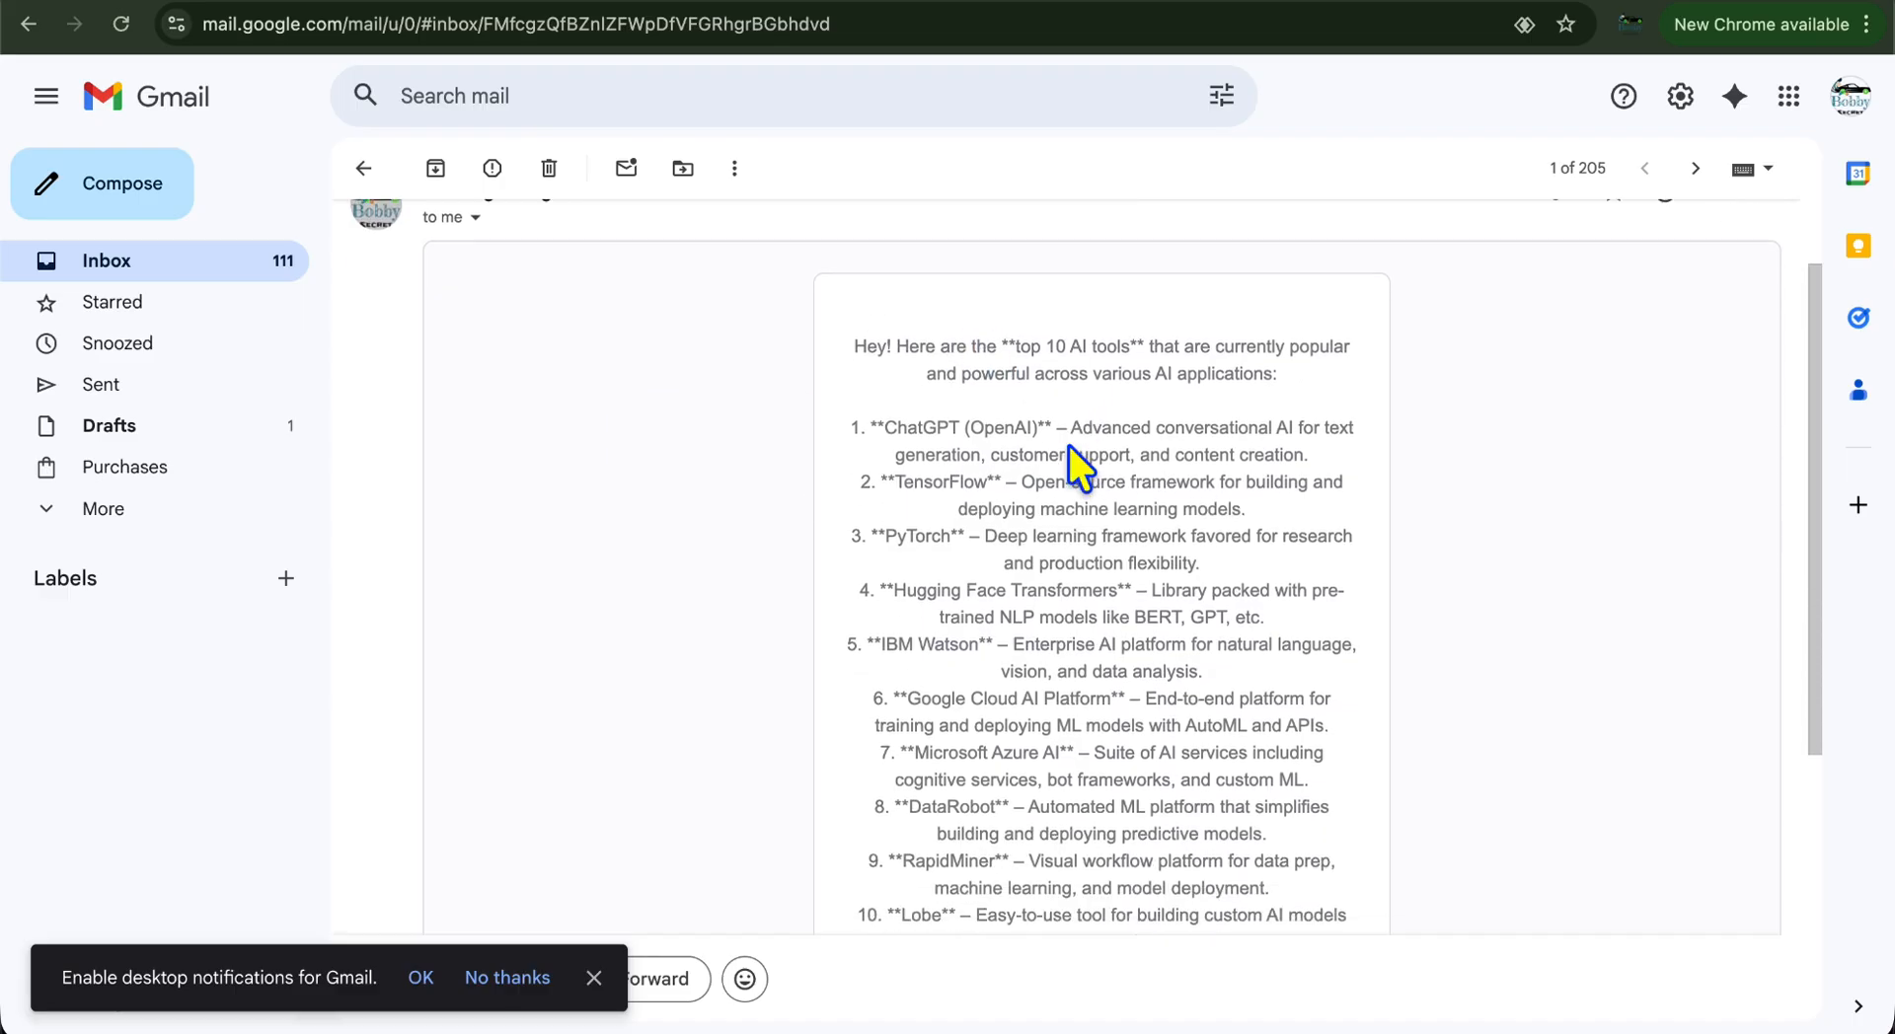
scroll(1010, 528, "down", 5)
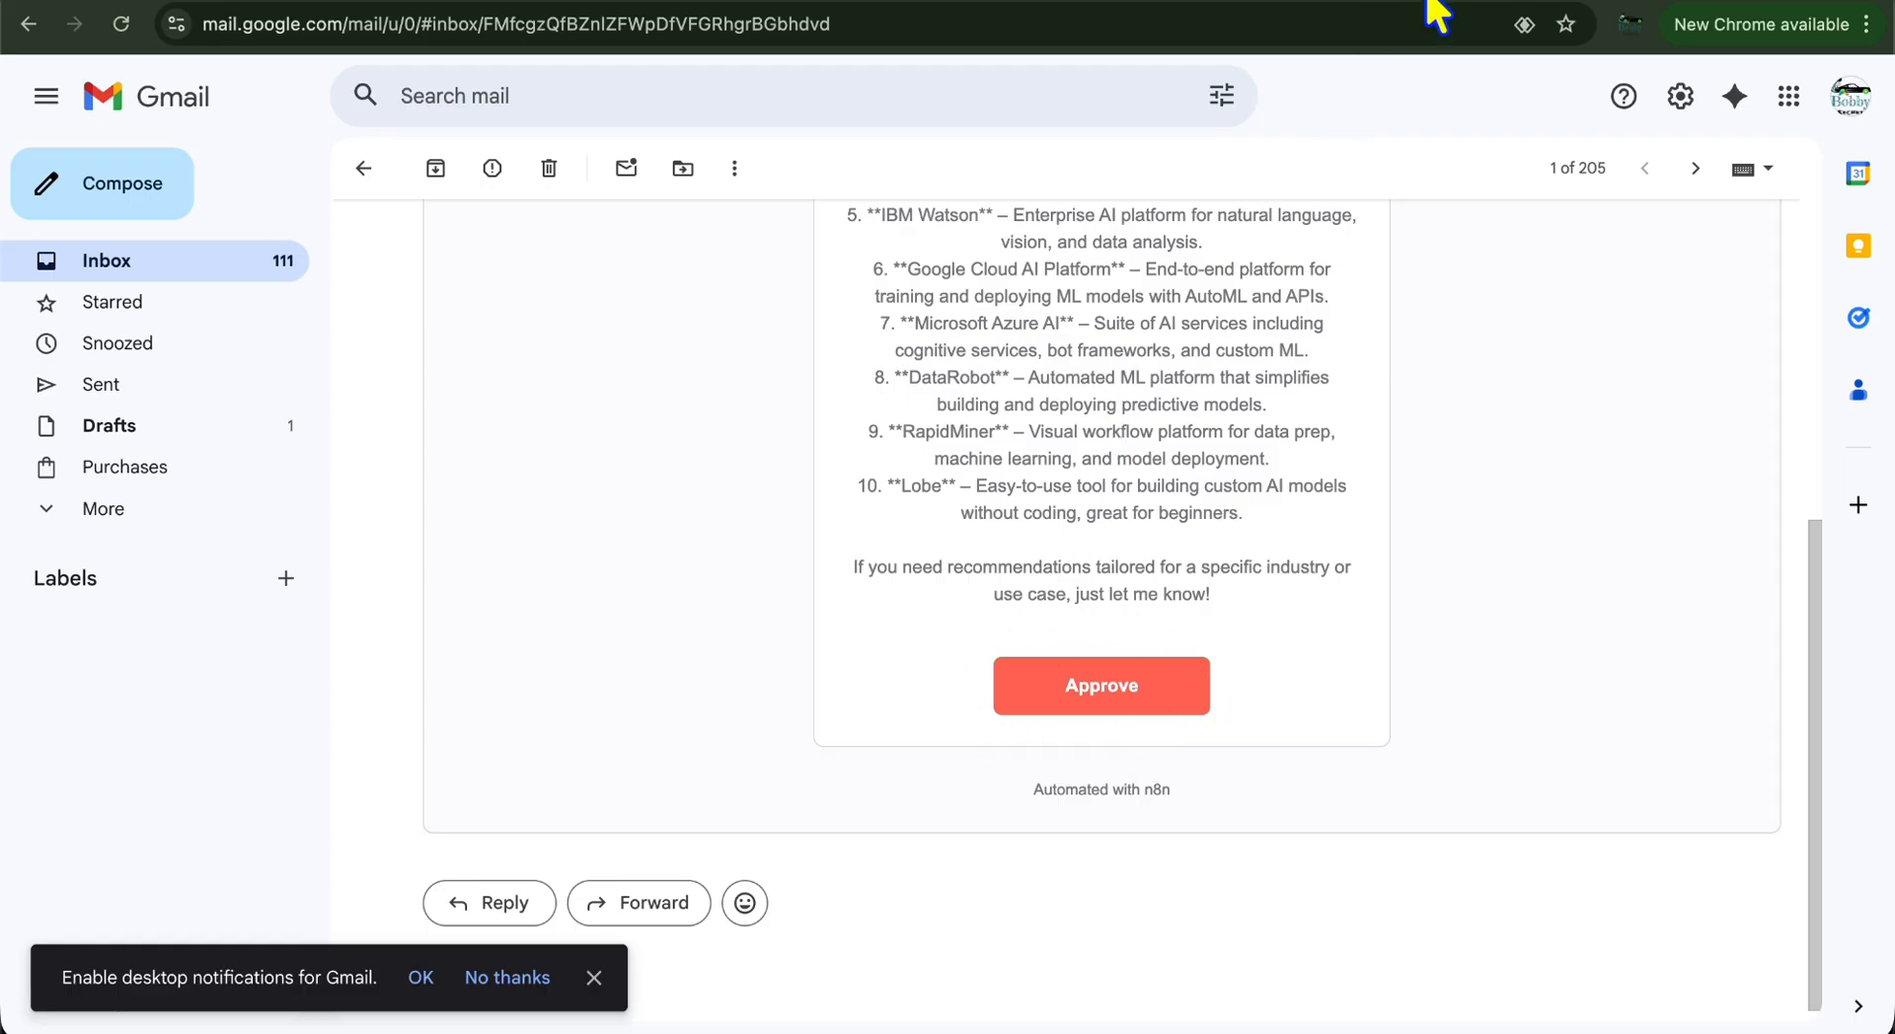
key("ctrl+Tab")
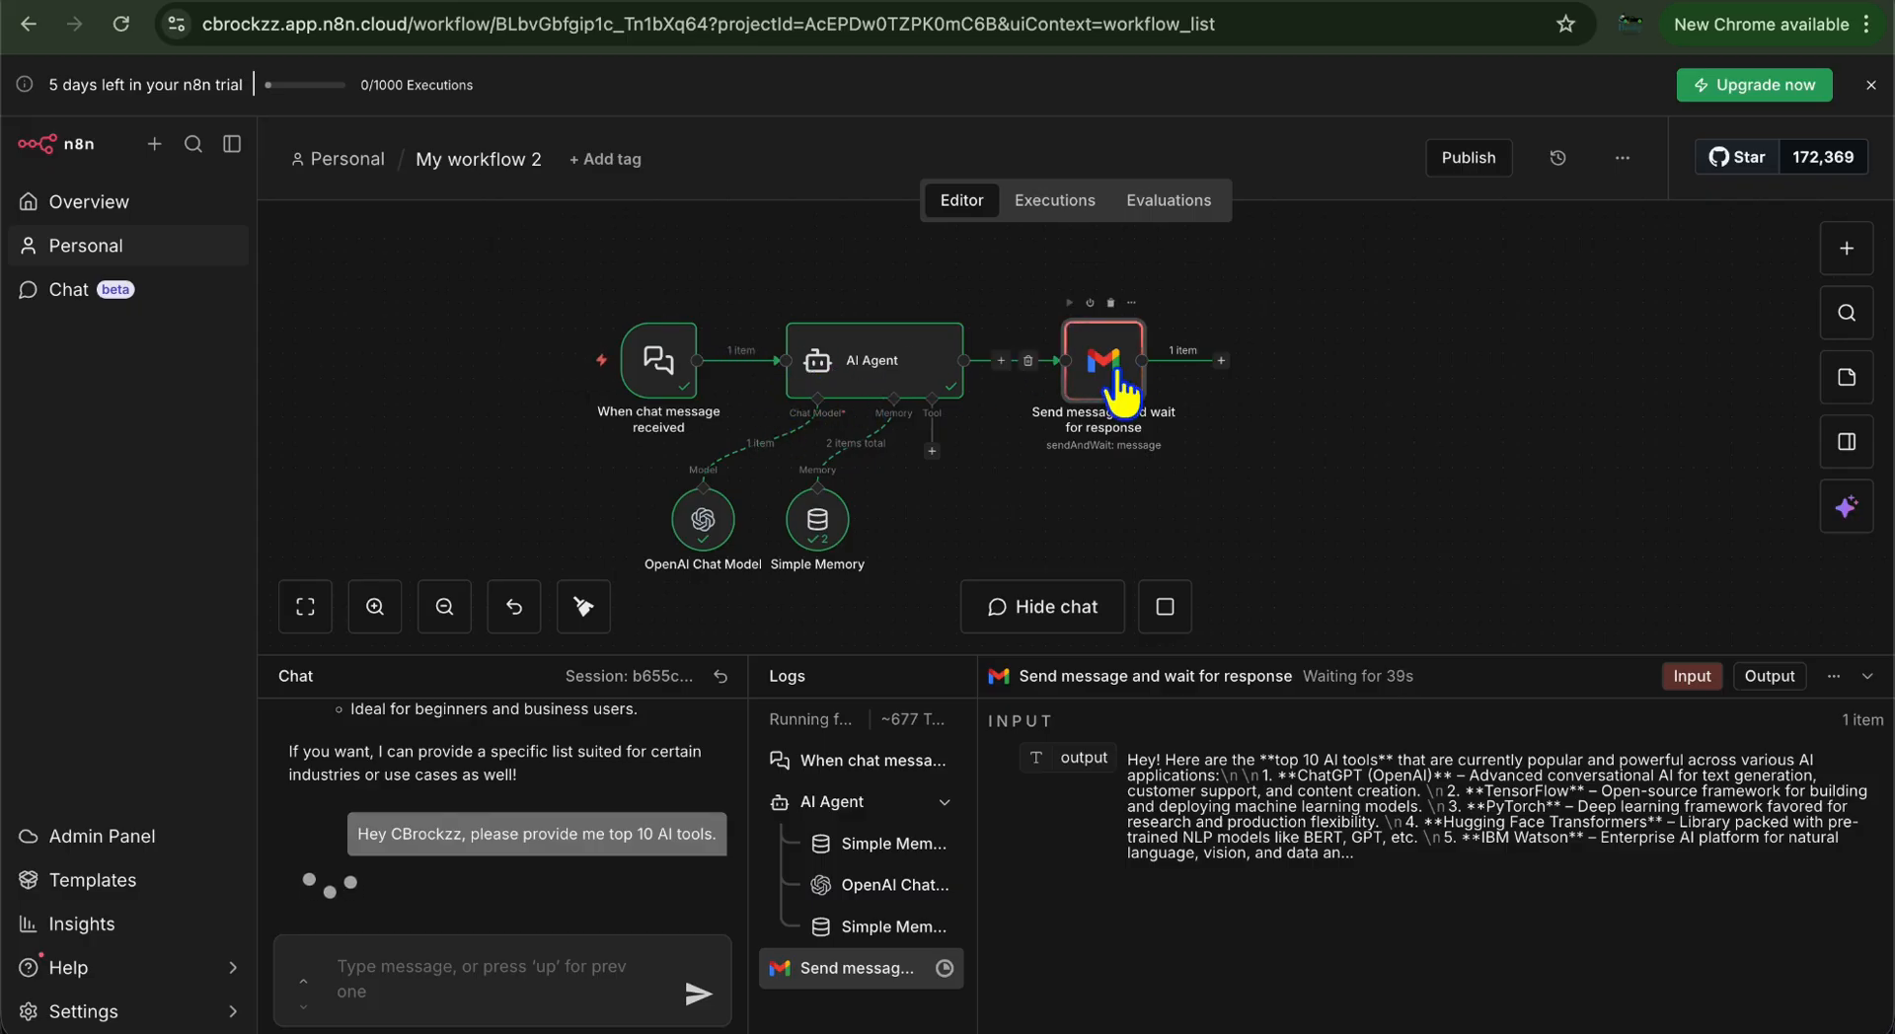
Add an If node after the Gmail approval step
left_click(1220, 361)
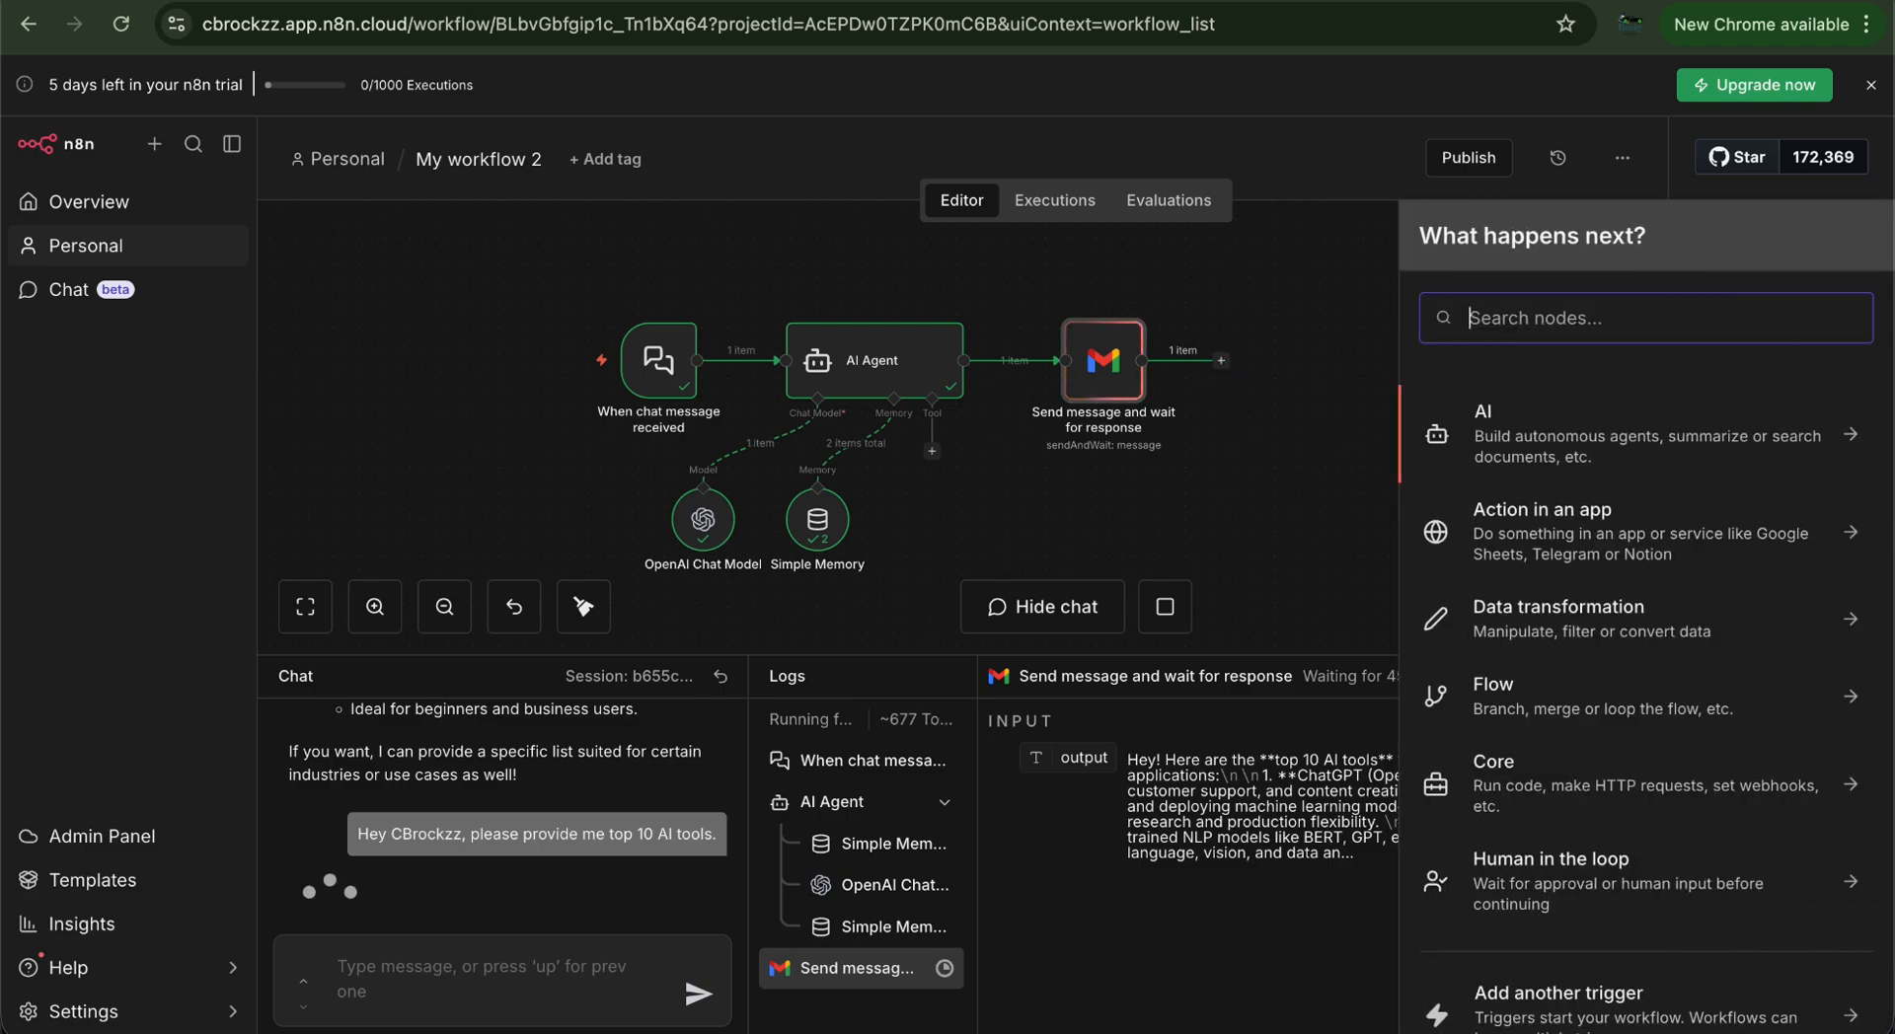
type("if")
left_click(1595, 424)
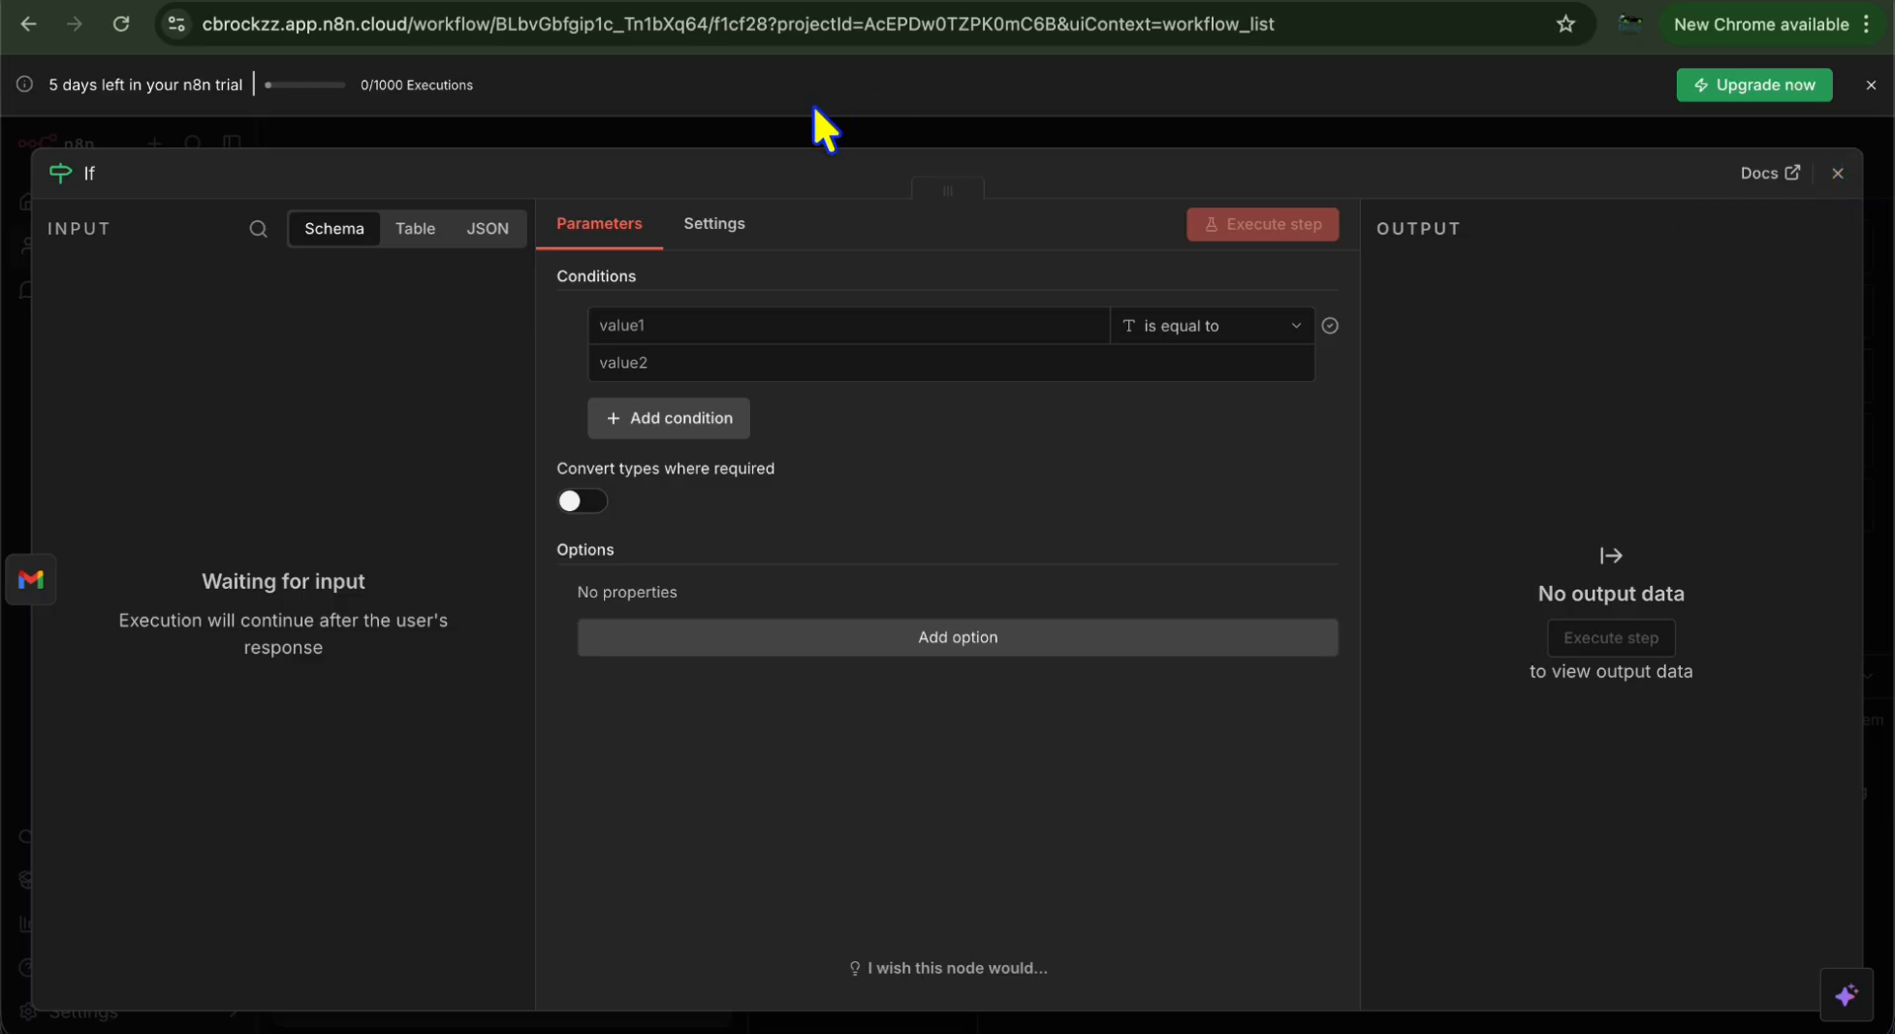
Approve the emailed AI tools list in Gmail and return to n8n
left_click(270, 9)
left_click(1110, 675)
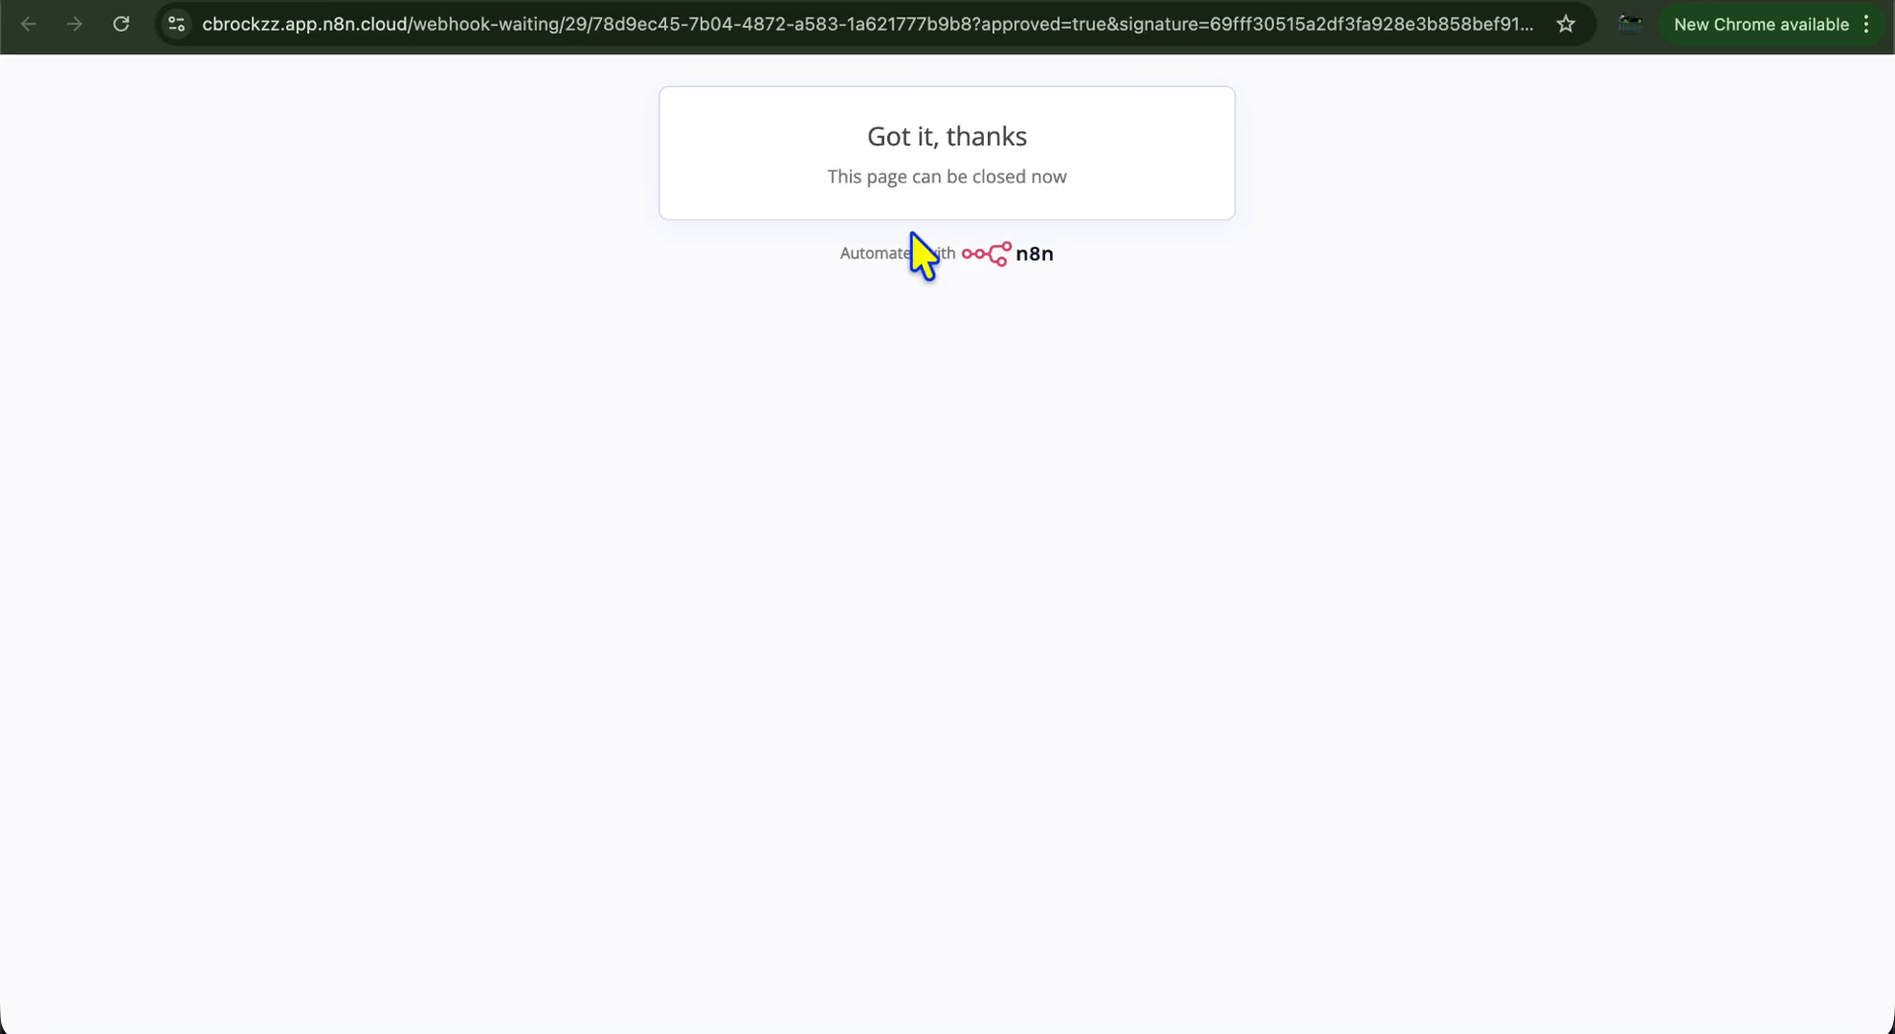
left_click(1574, 4)
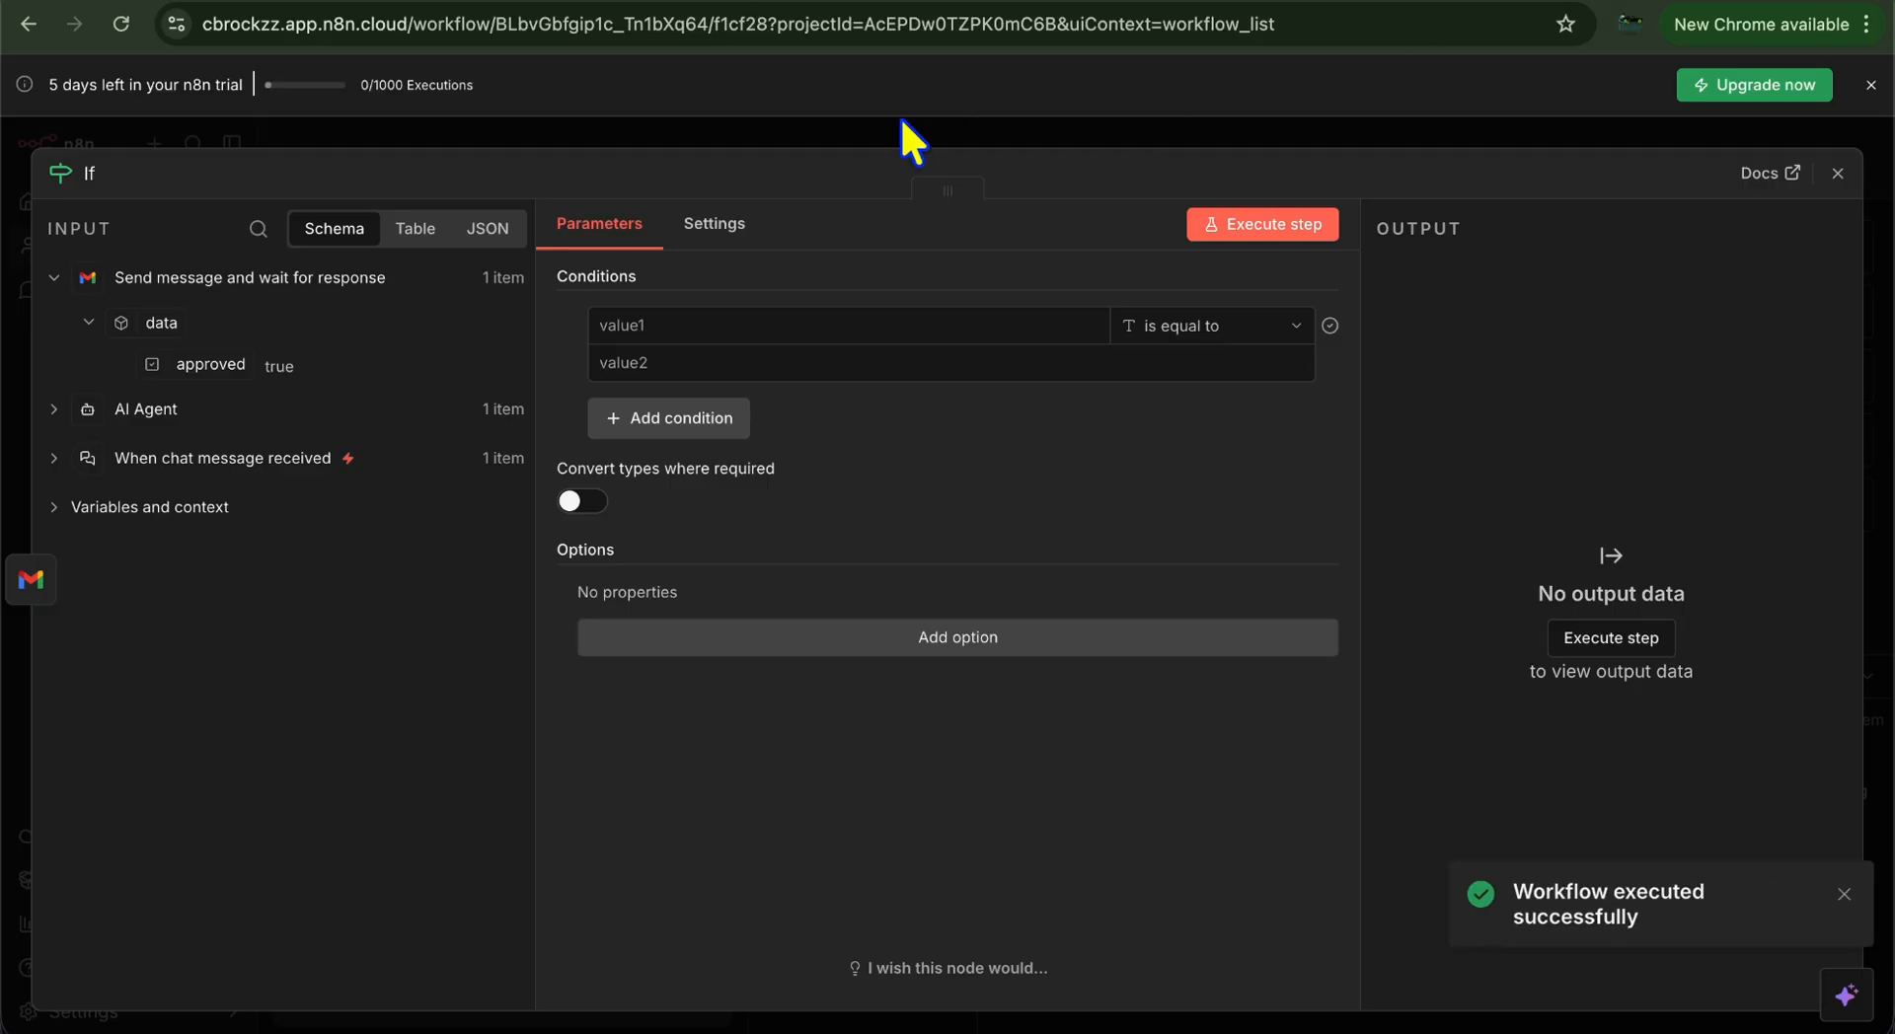
Set the If condition to {{ $json.data }} contains 'approved'
left_click(1838, 174)
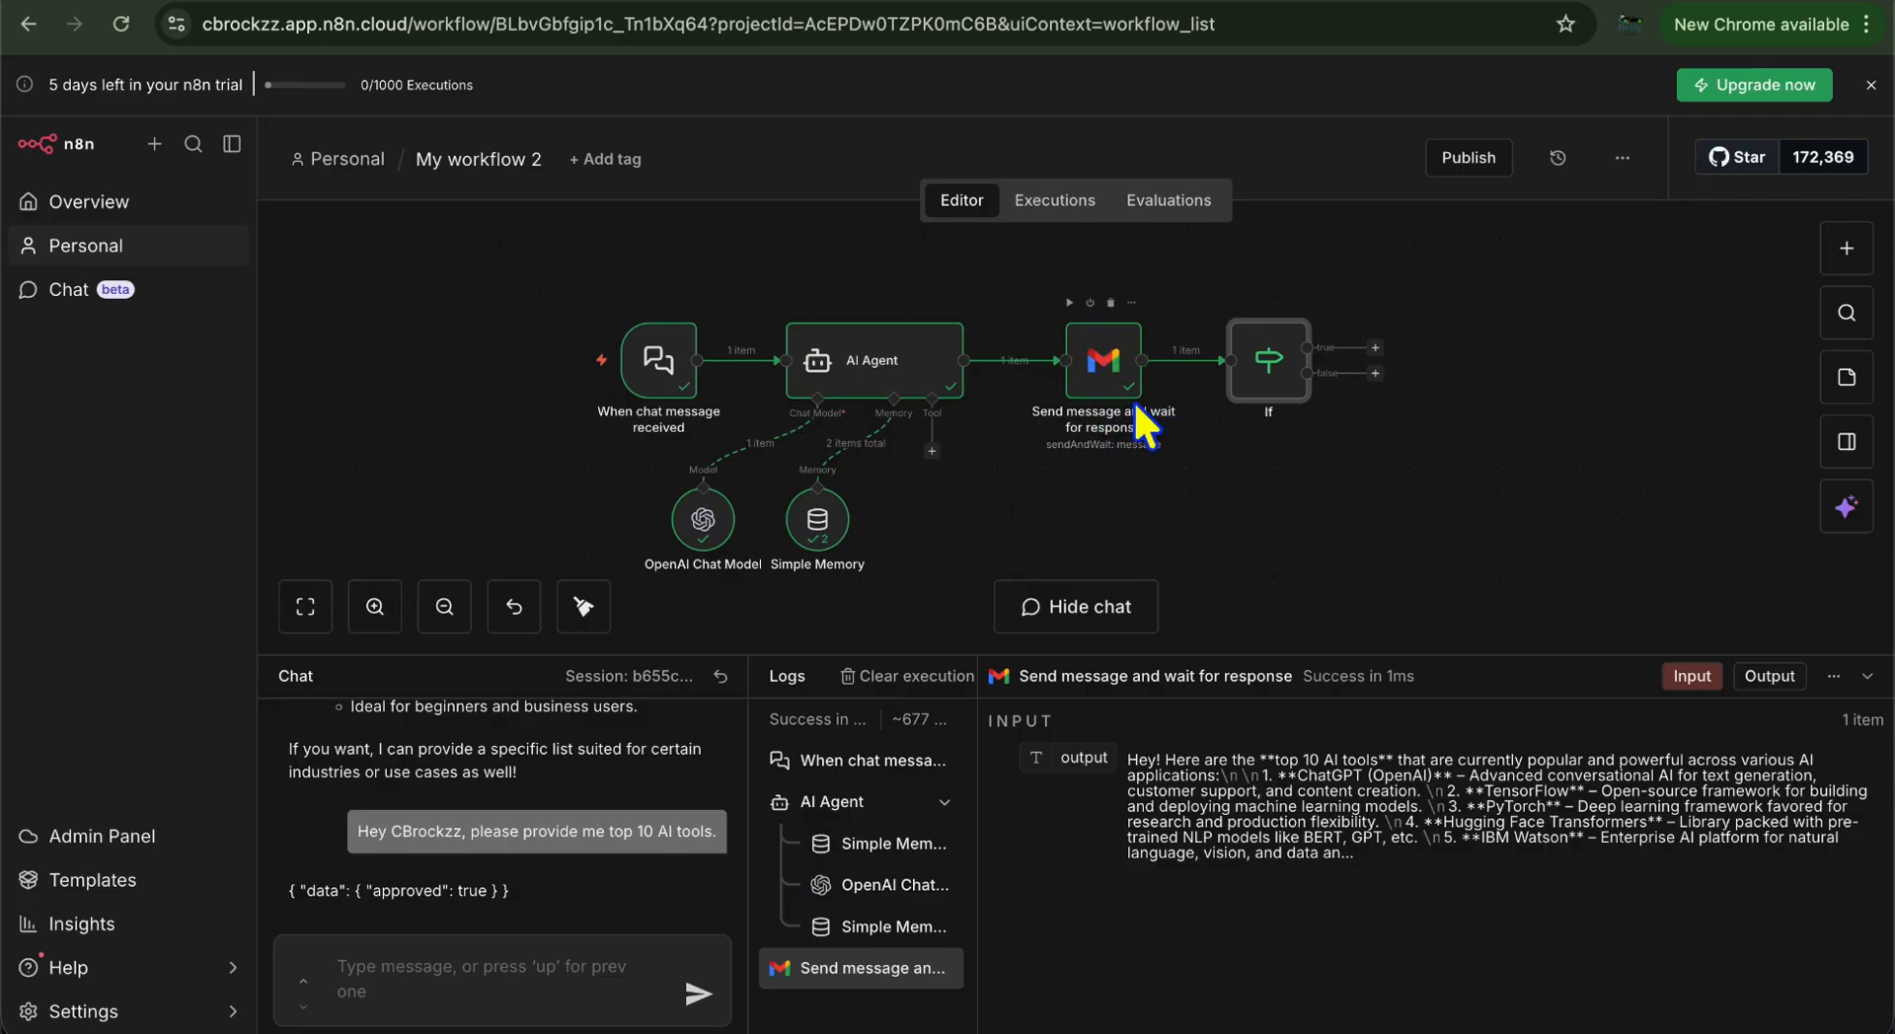
double_click(1288, 370)
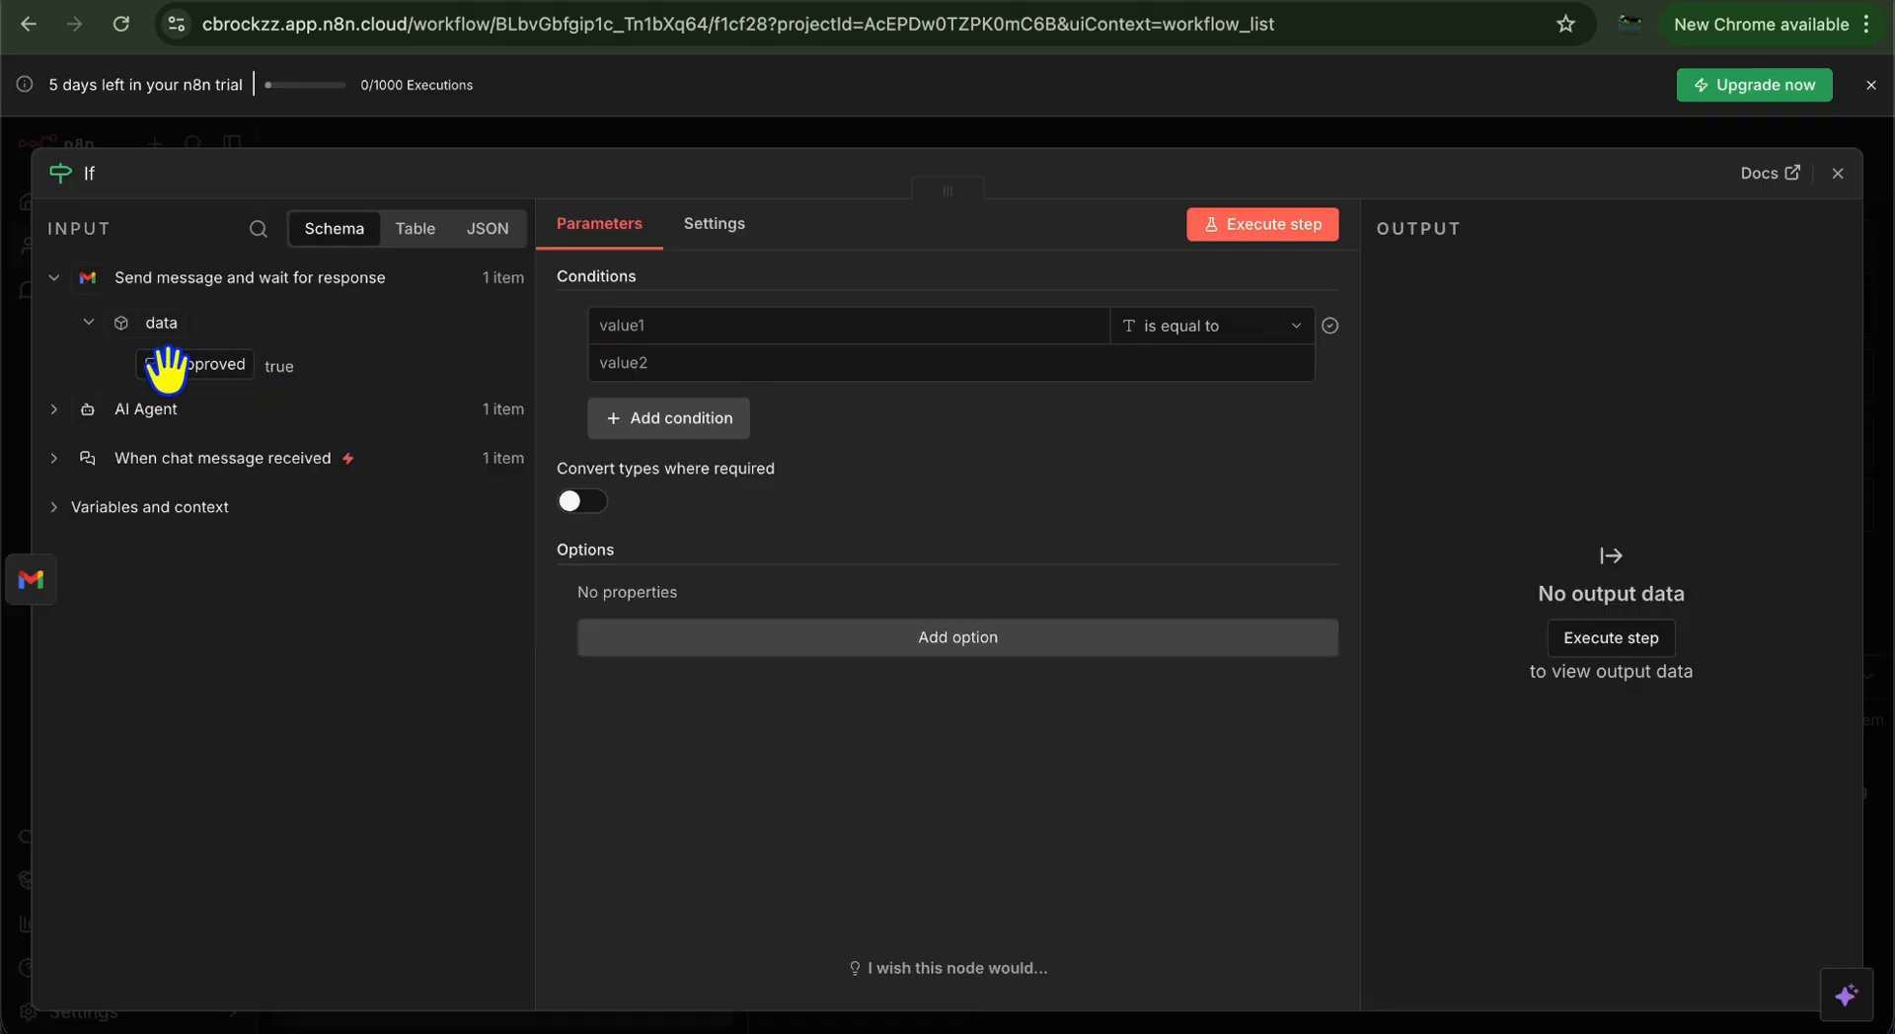
left_click_drag(183, 375, 759, 385)
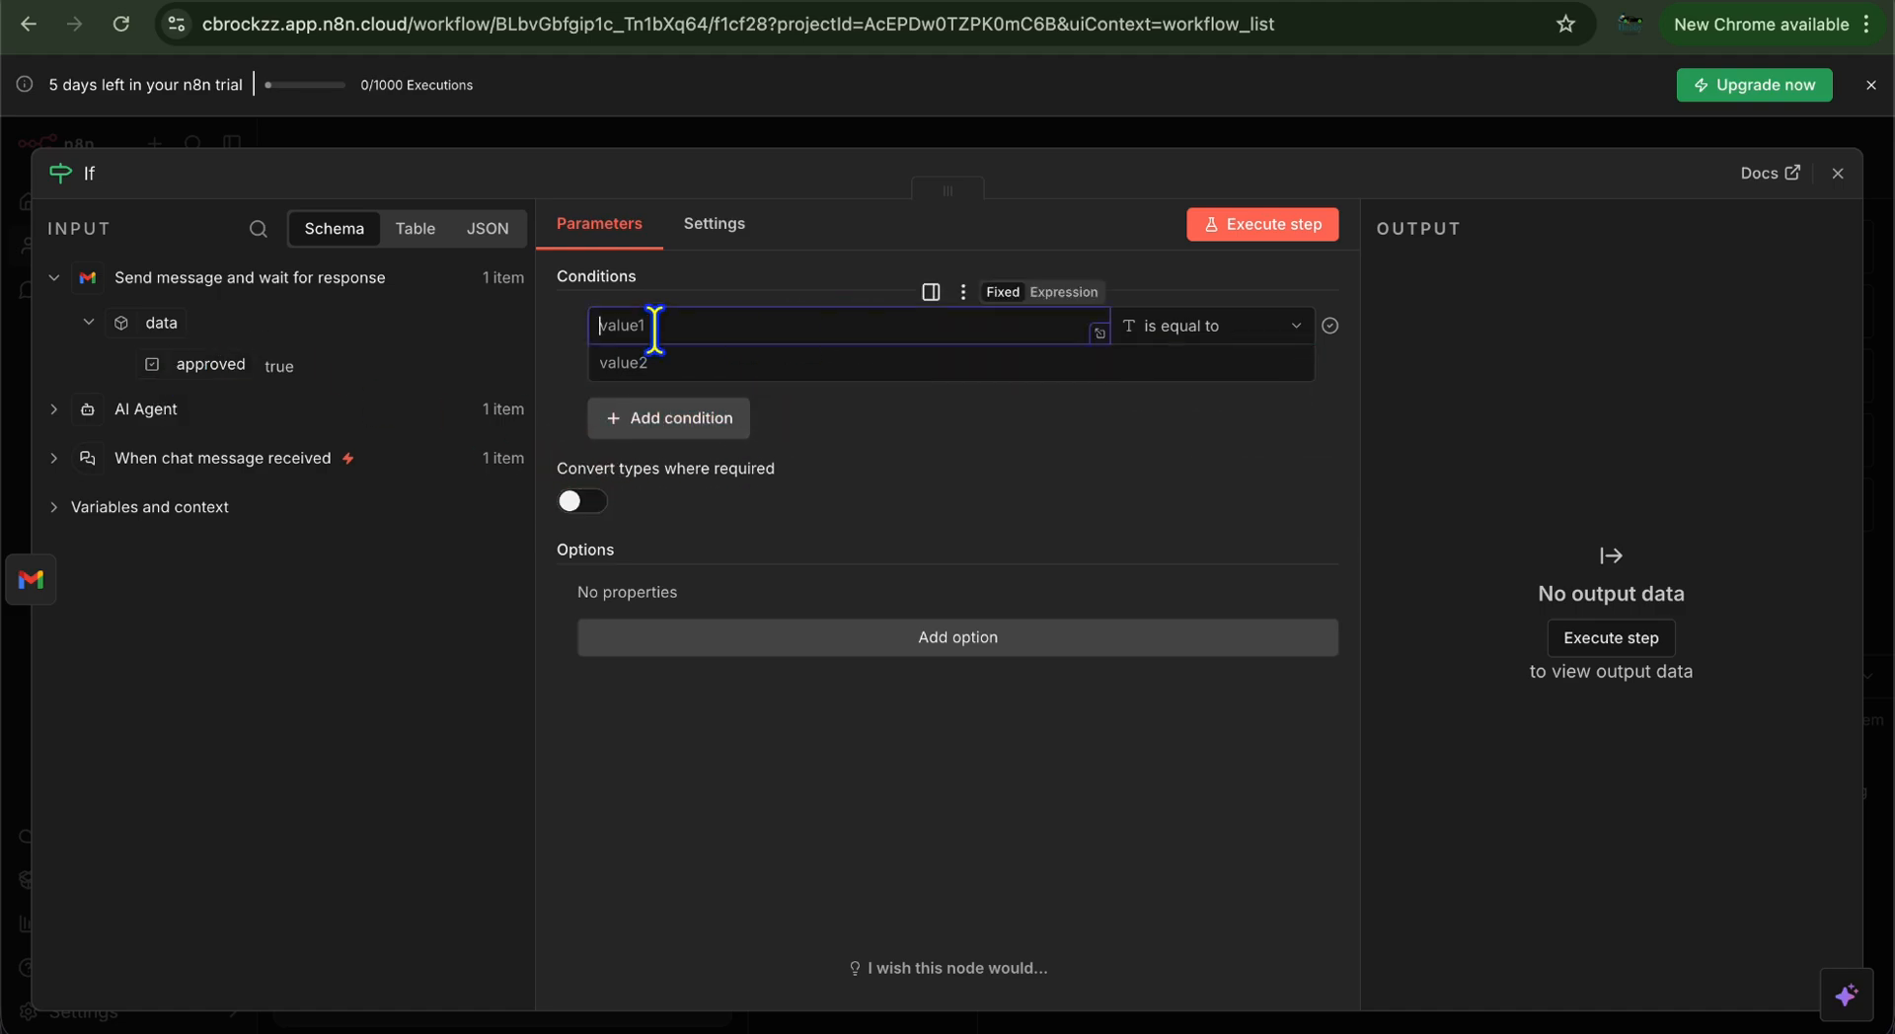
left_click_drag(160, 324, 735, 324)
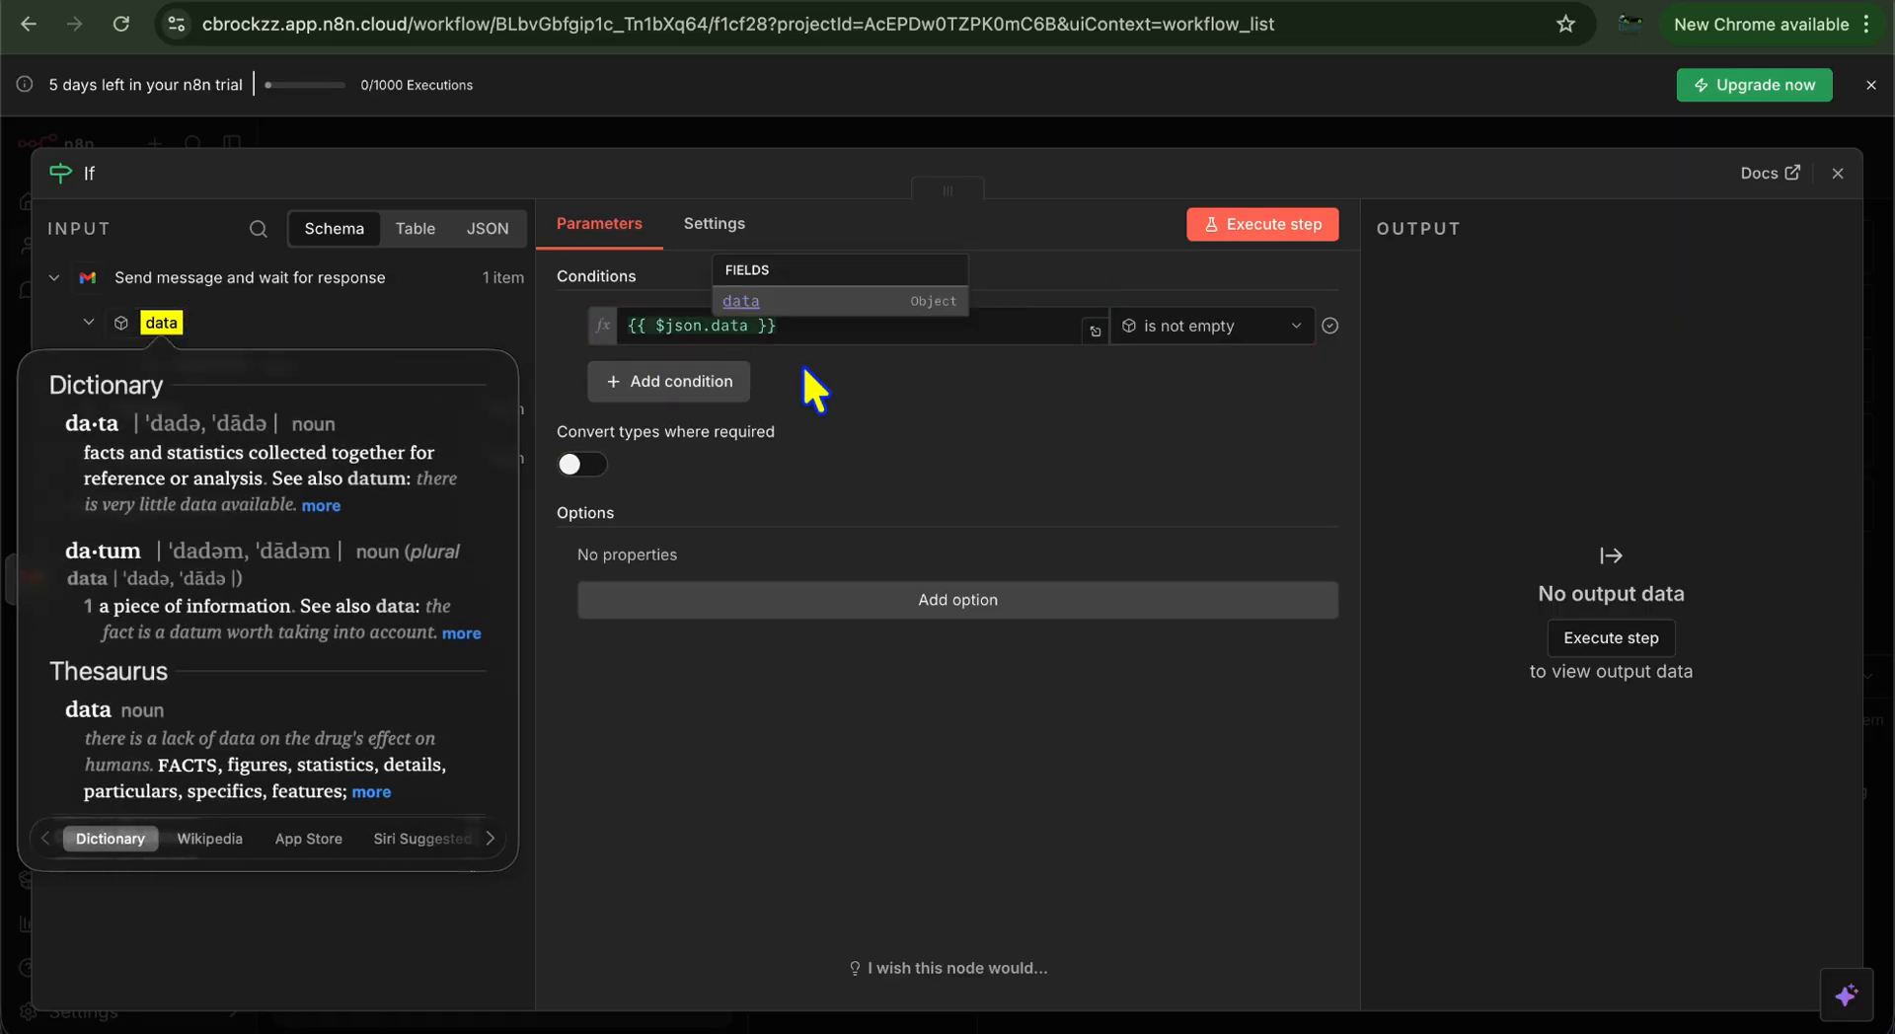
left_click(1010, 381)
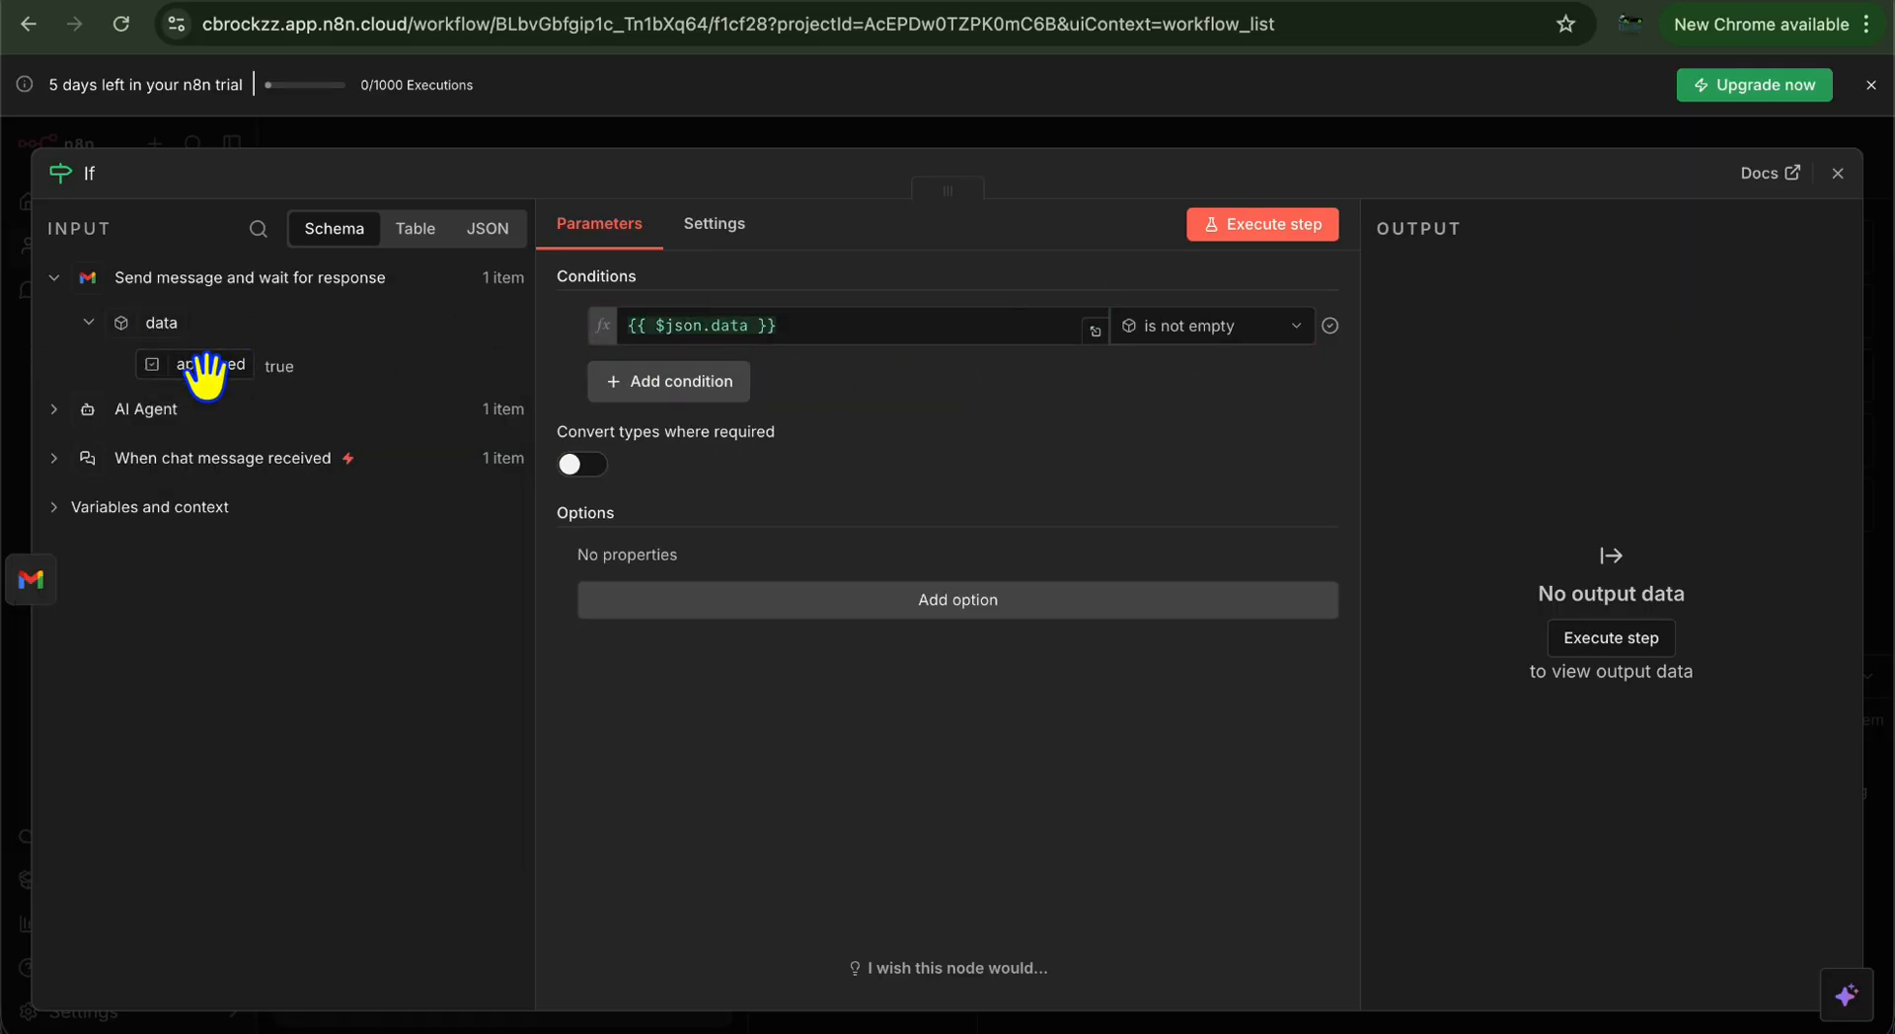
left_click(1214, 328)
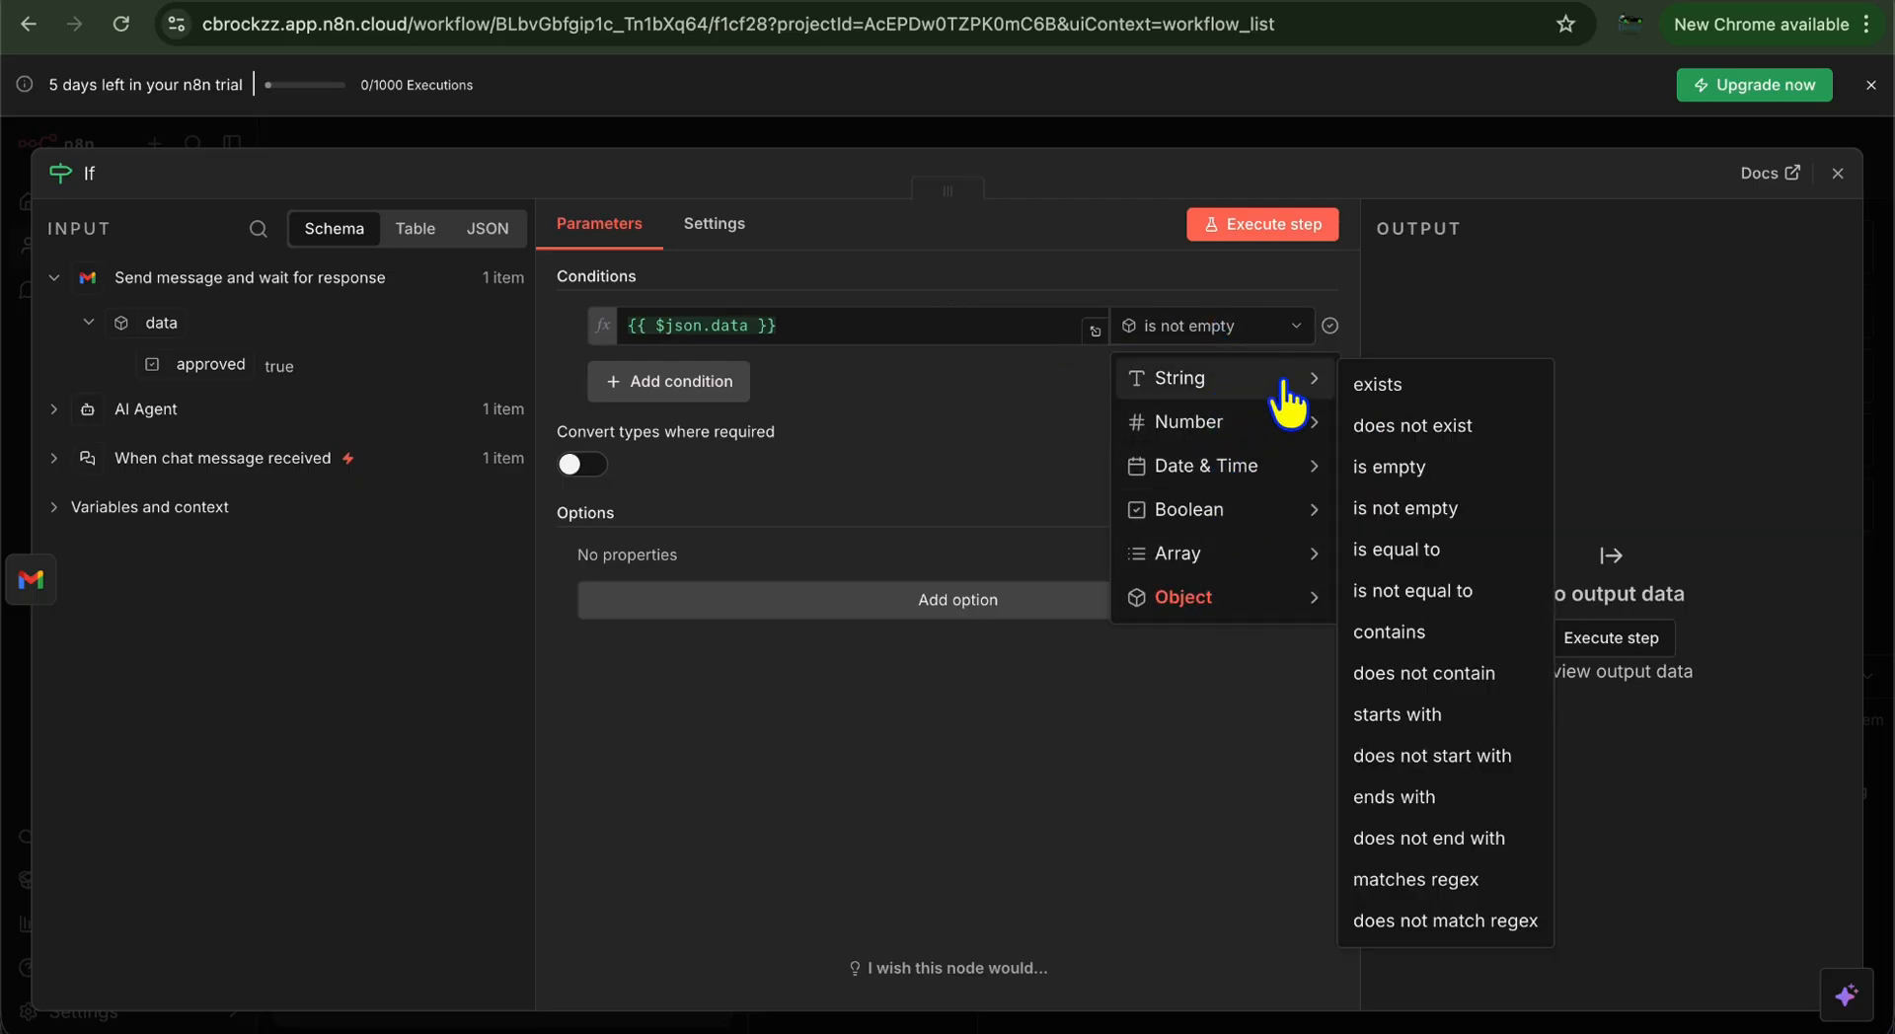
left_click(1395, 631)
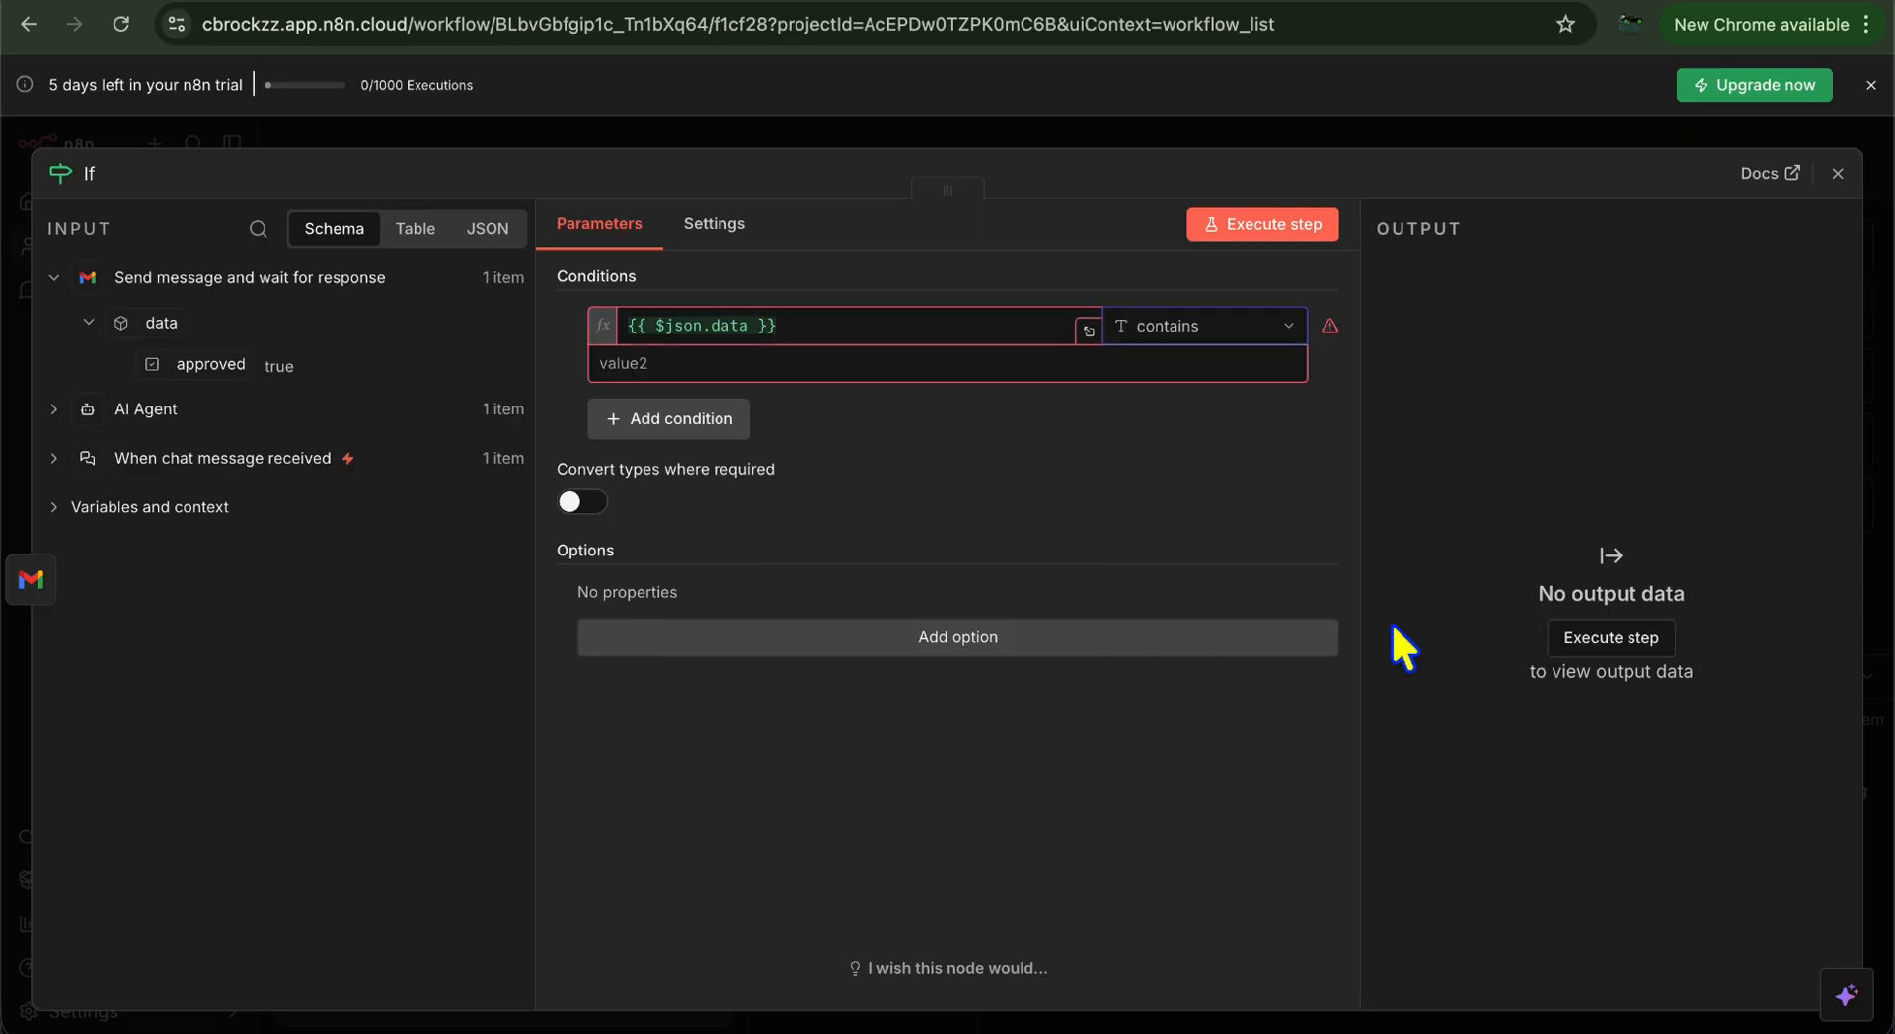
left_click(970, 365)
type("approved")
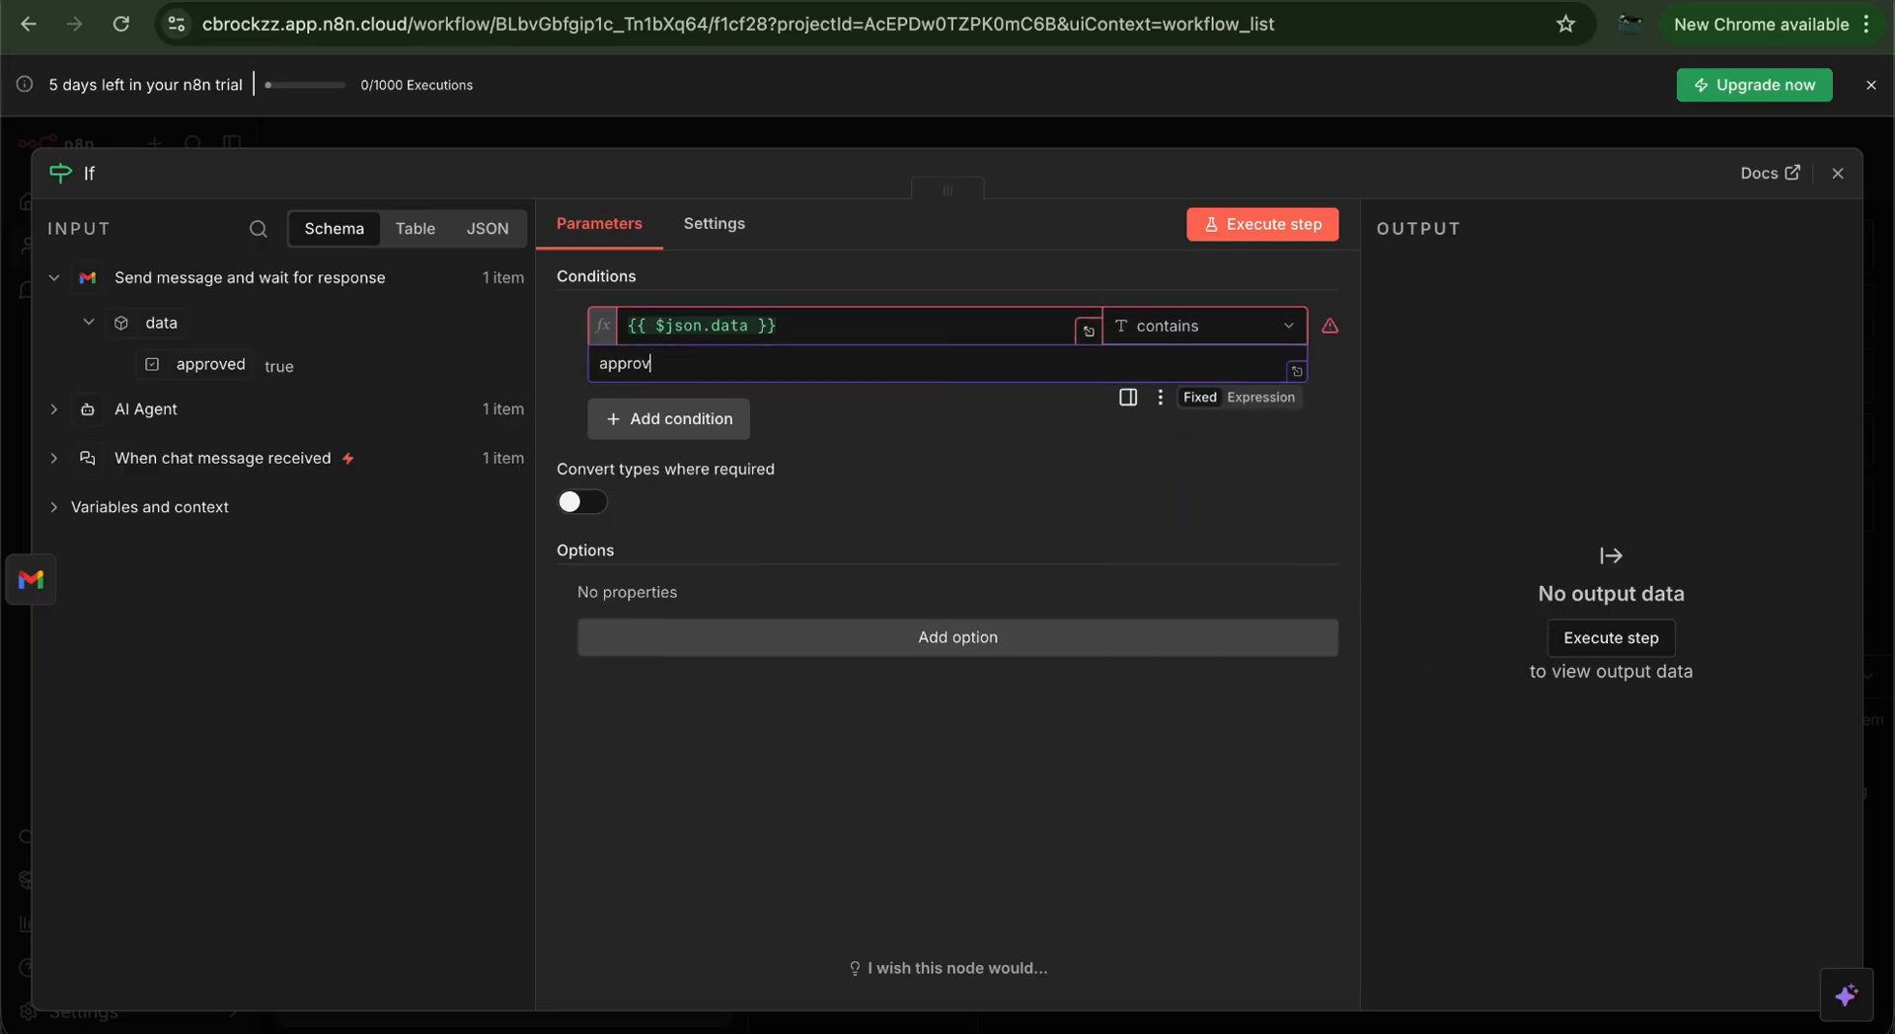
left_click(1196, 778)
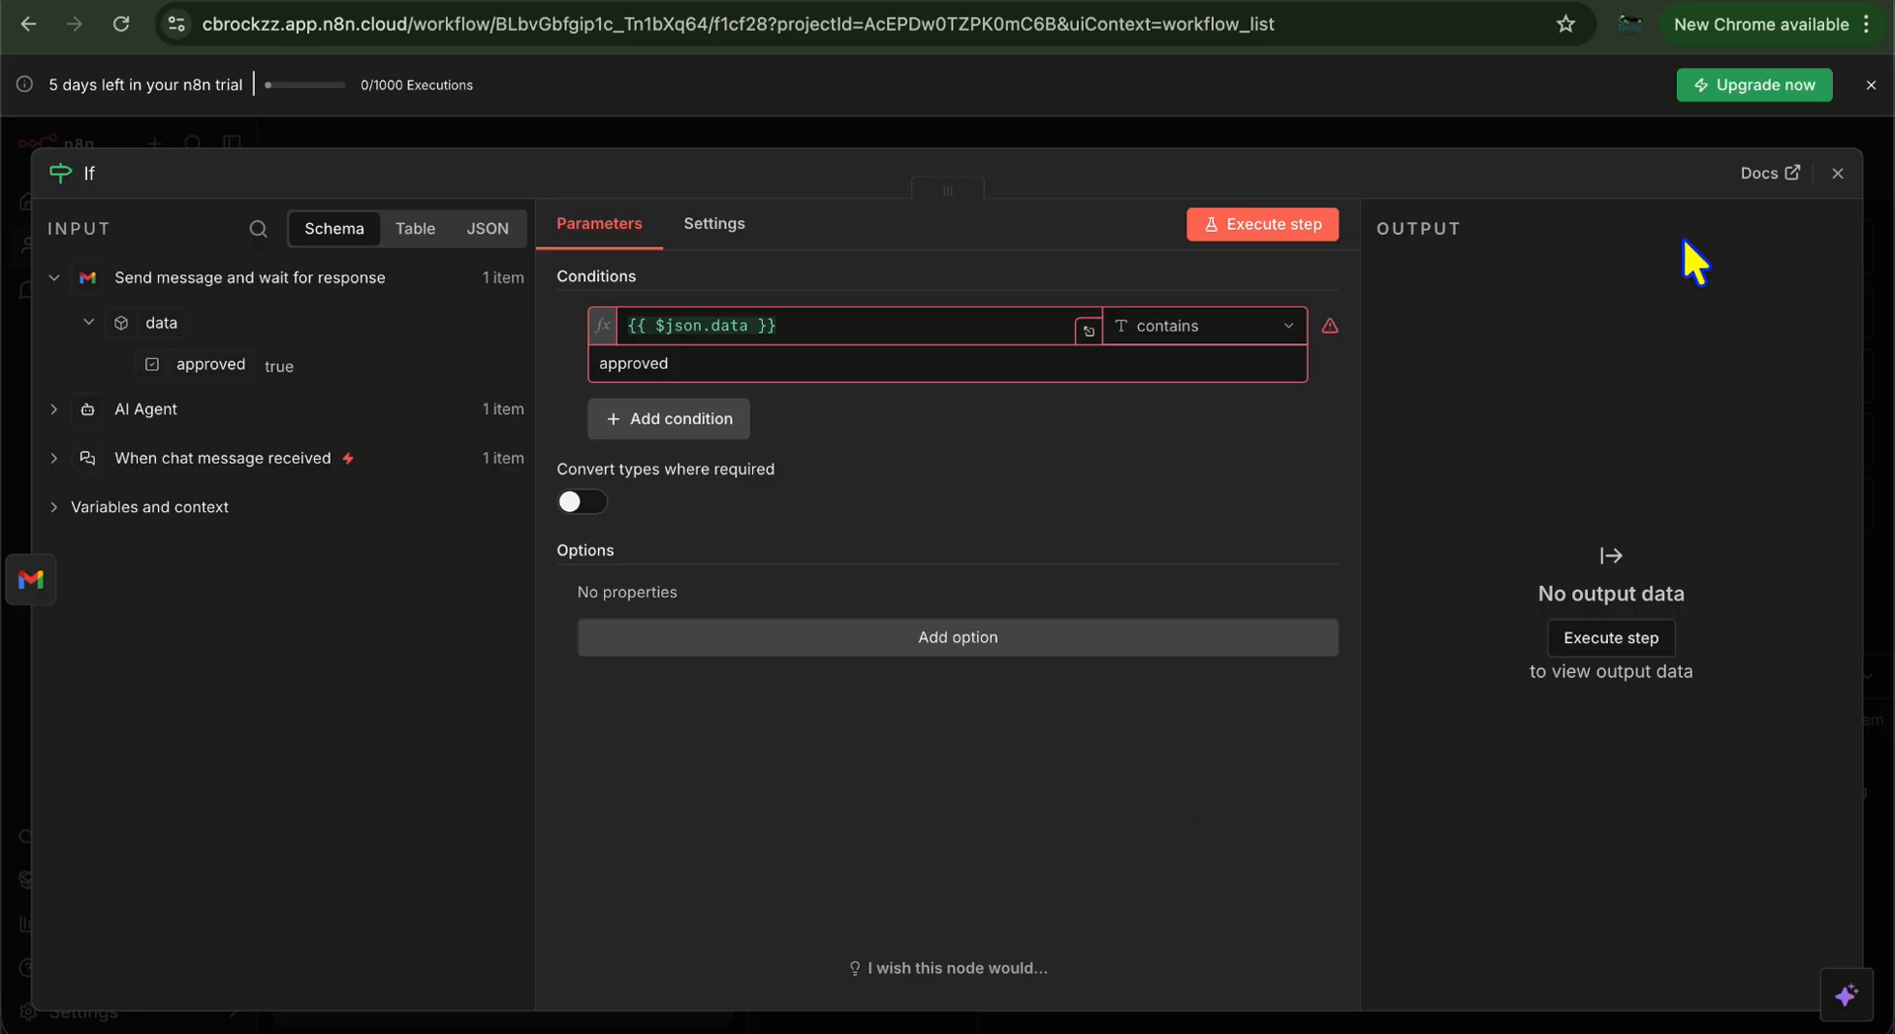
left_click(1837, 173)
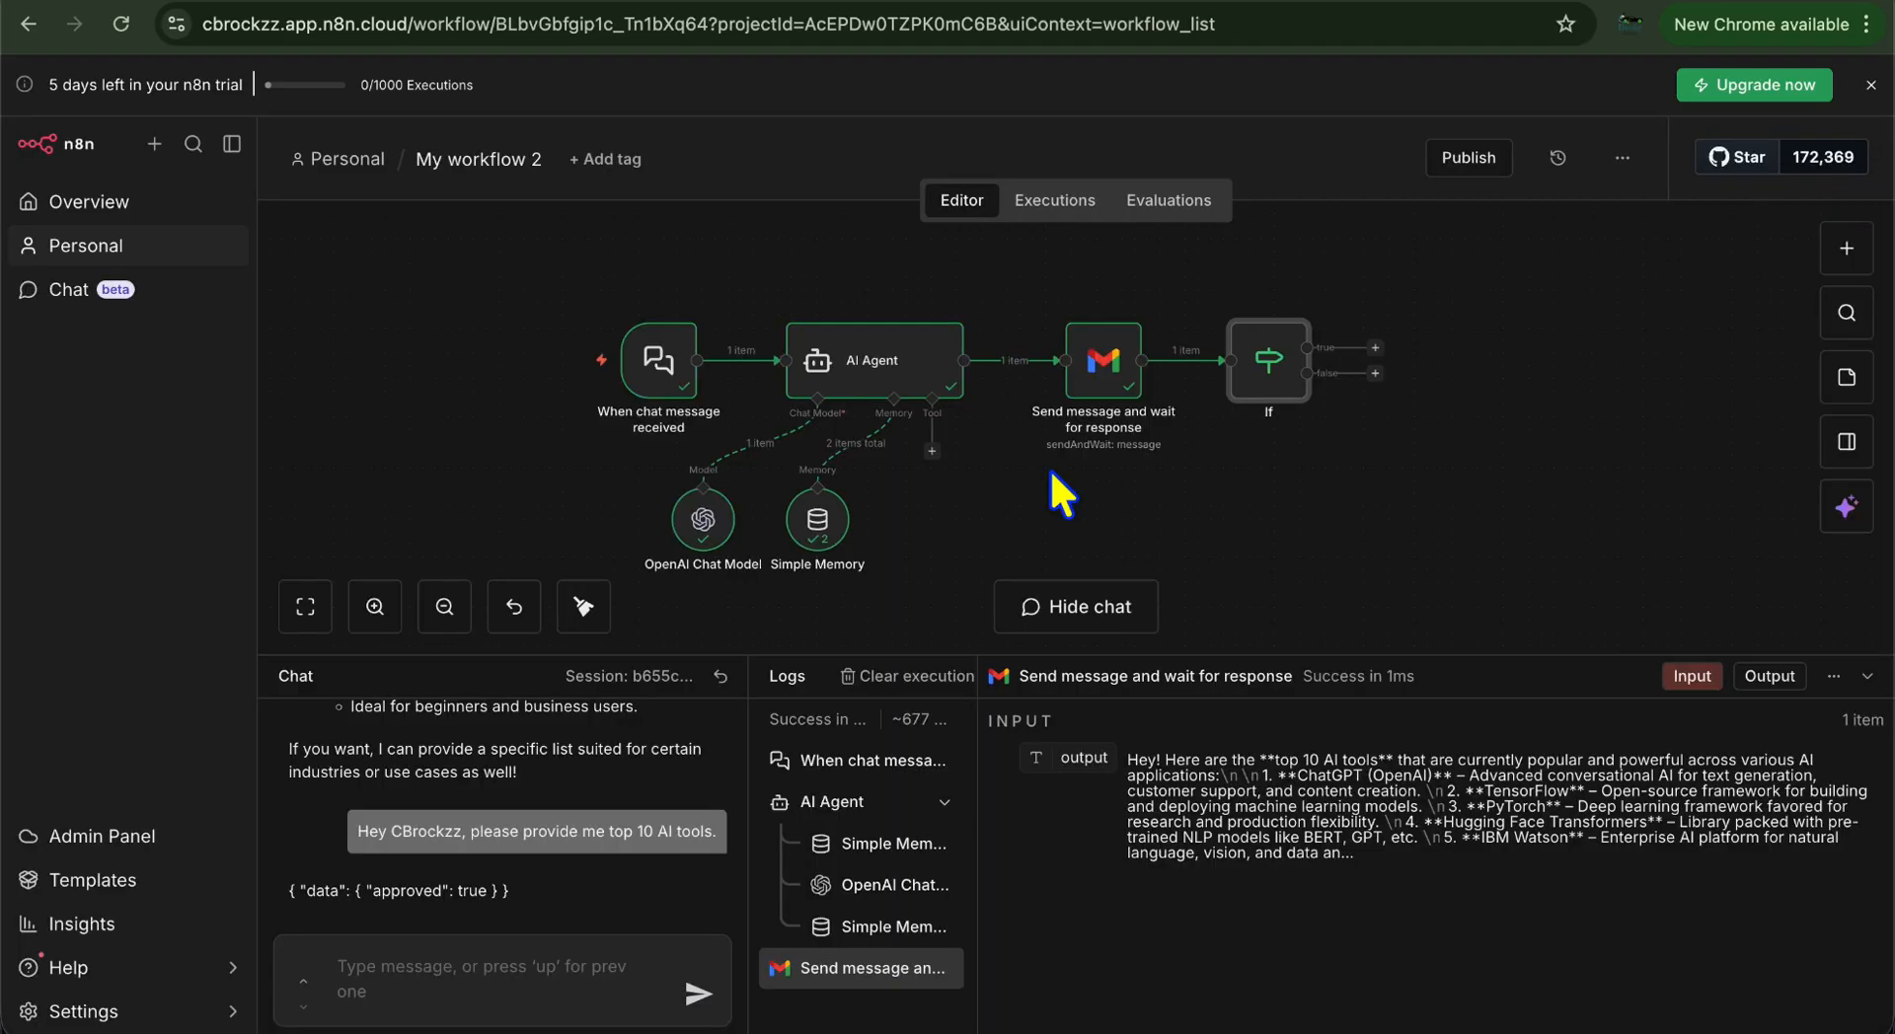
left_click(1376, 362)
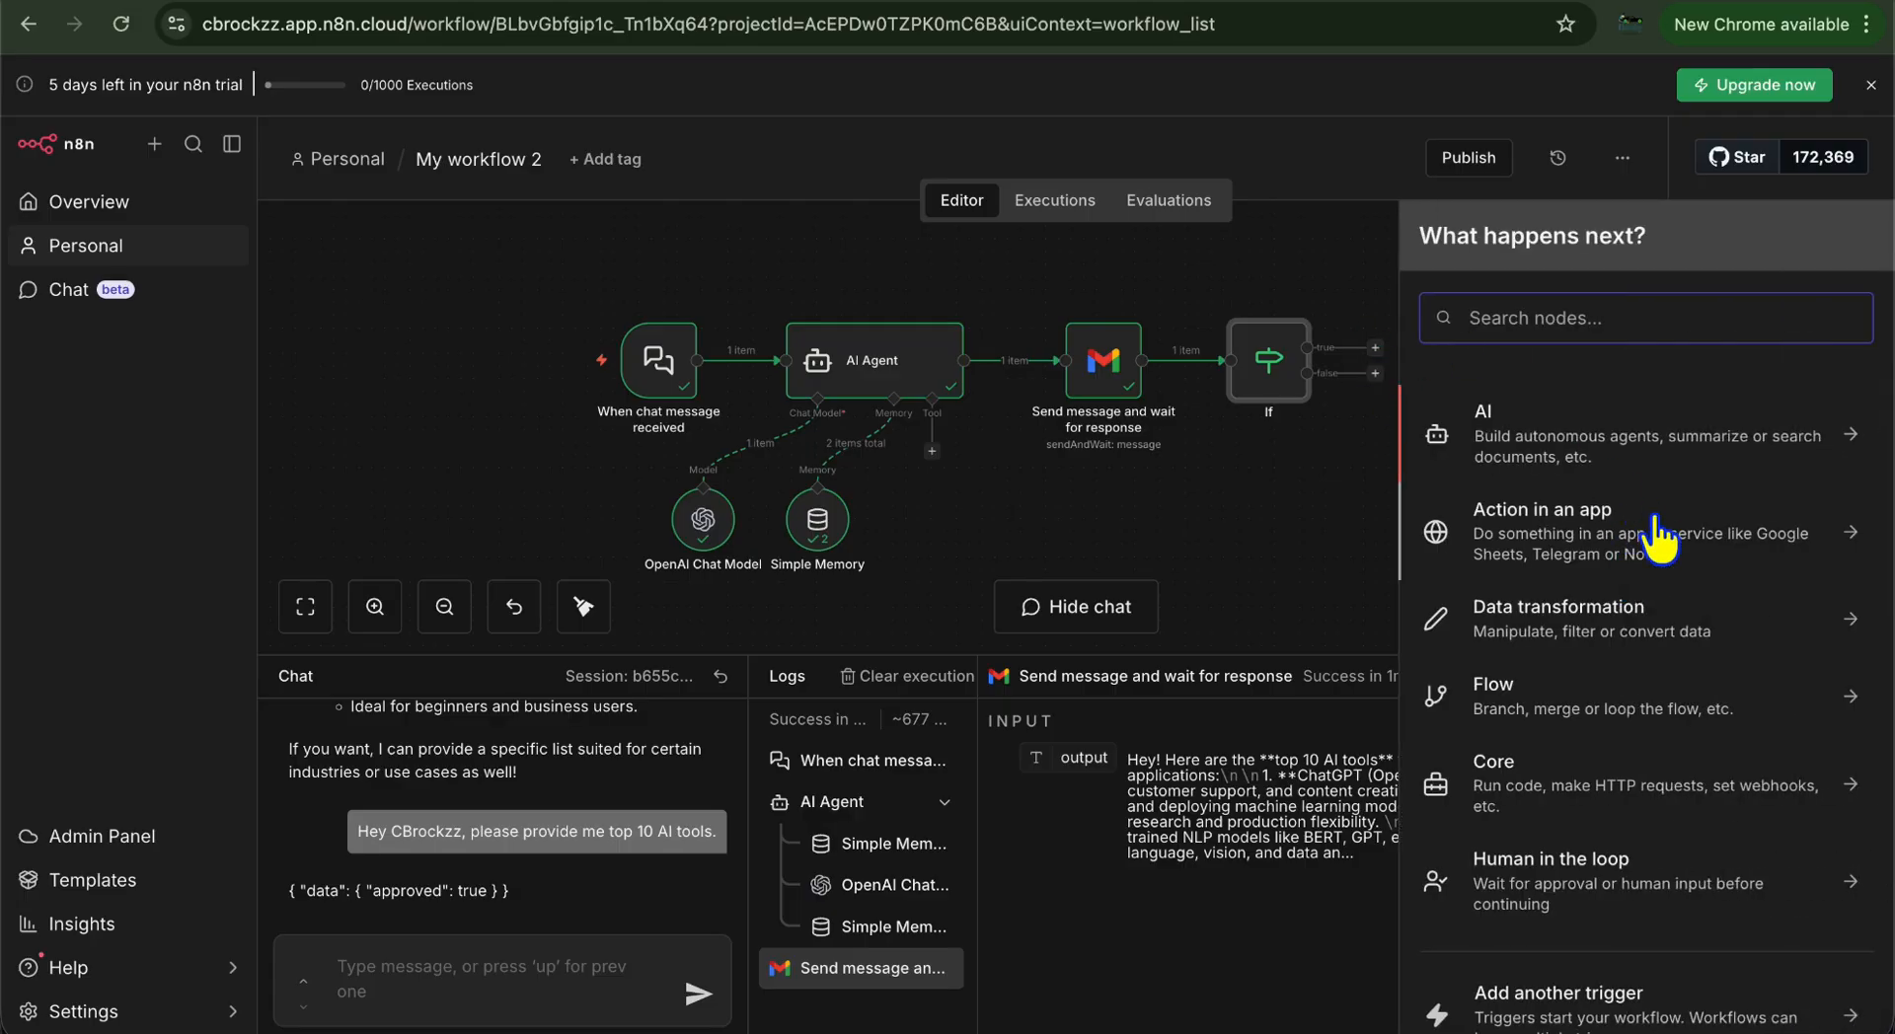
scroll(1660, 538, "down", 1)
scroll(1660, 523, "up", 1)
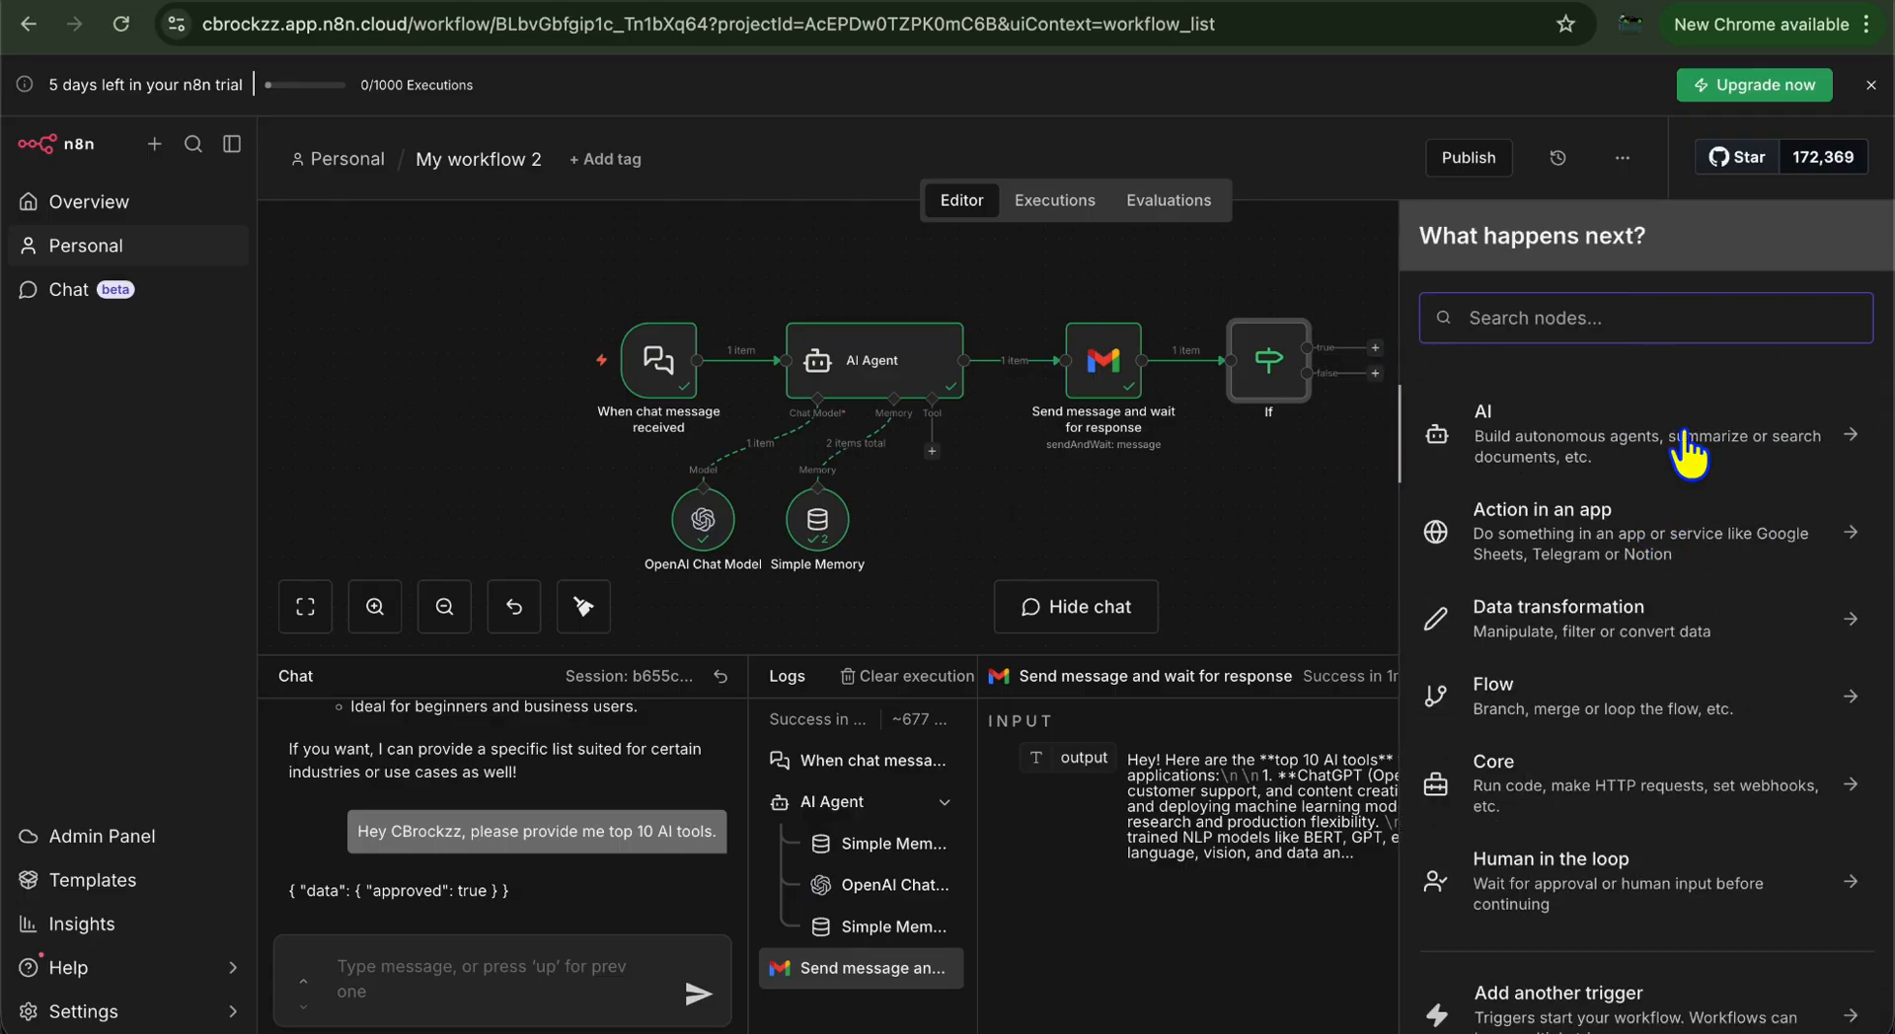
left_click(1688, 538)
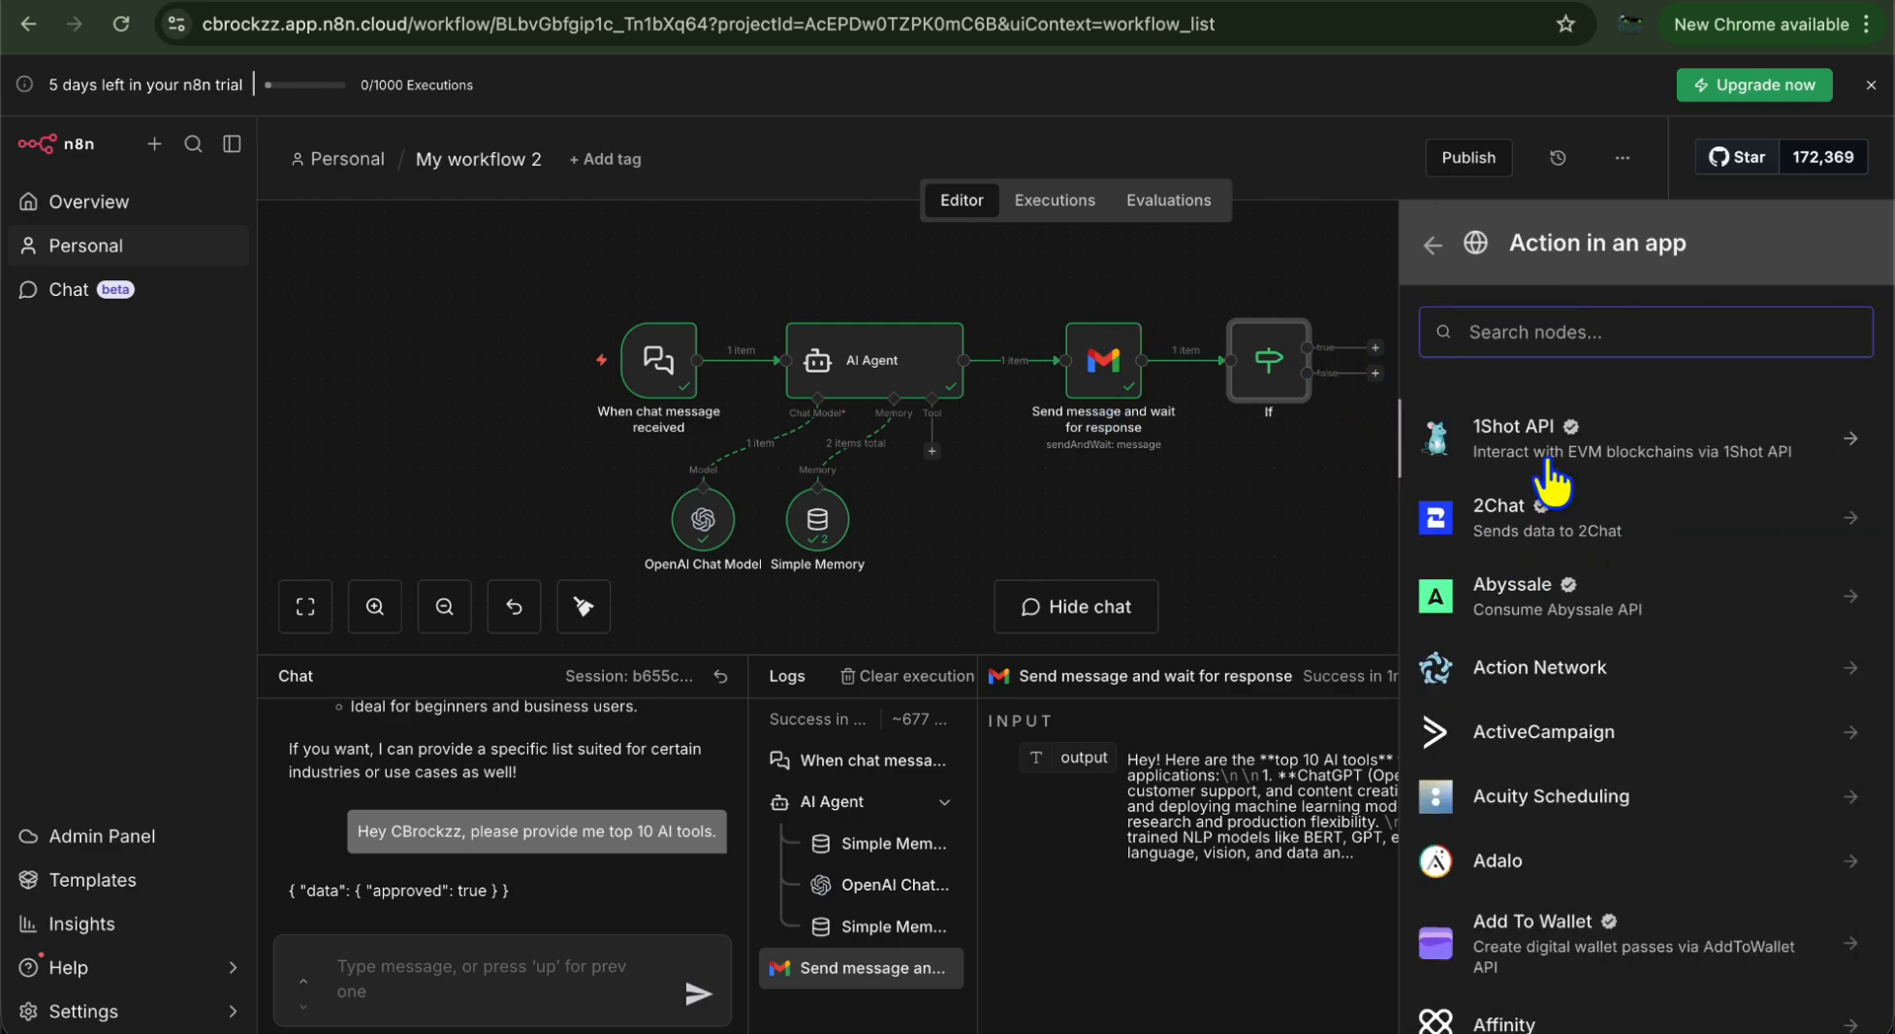
type("what")
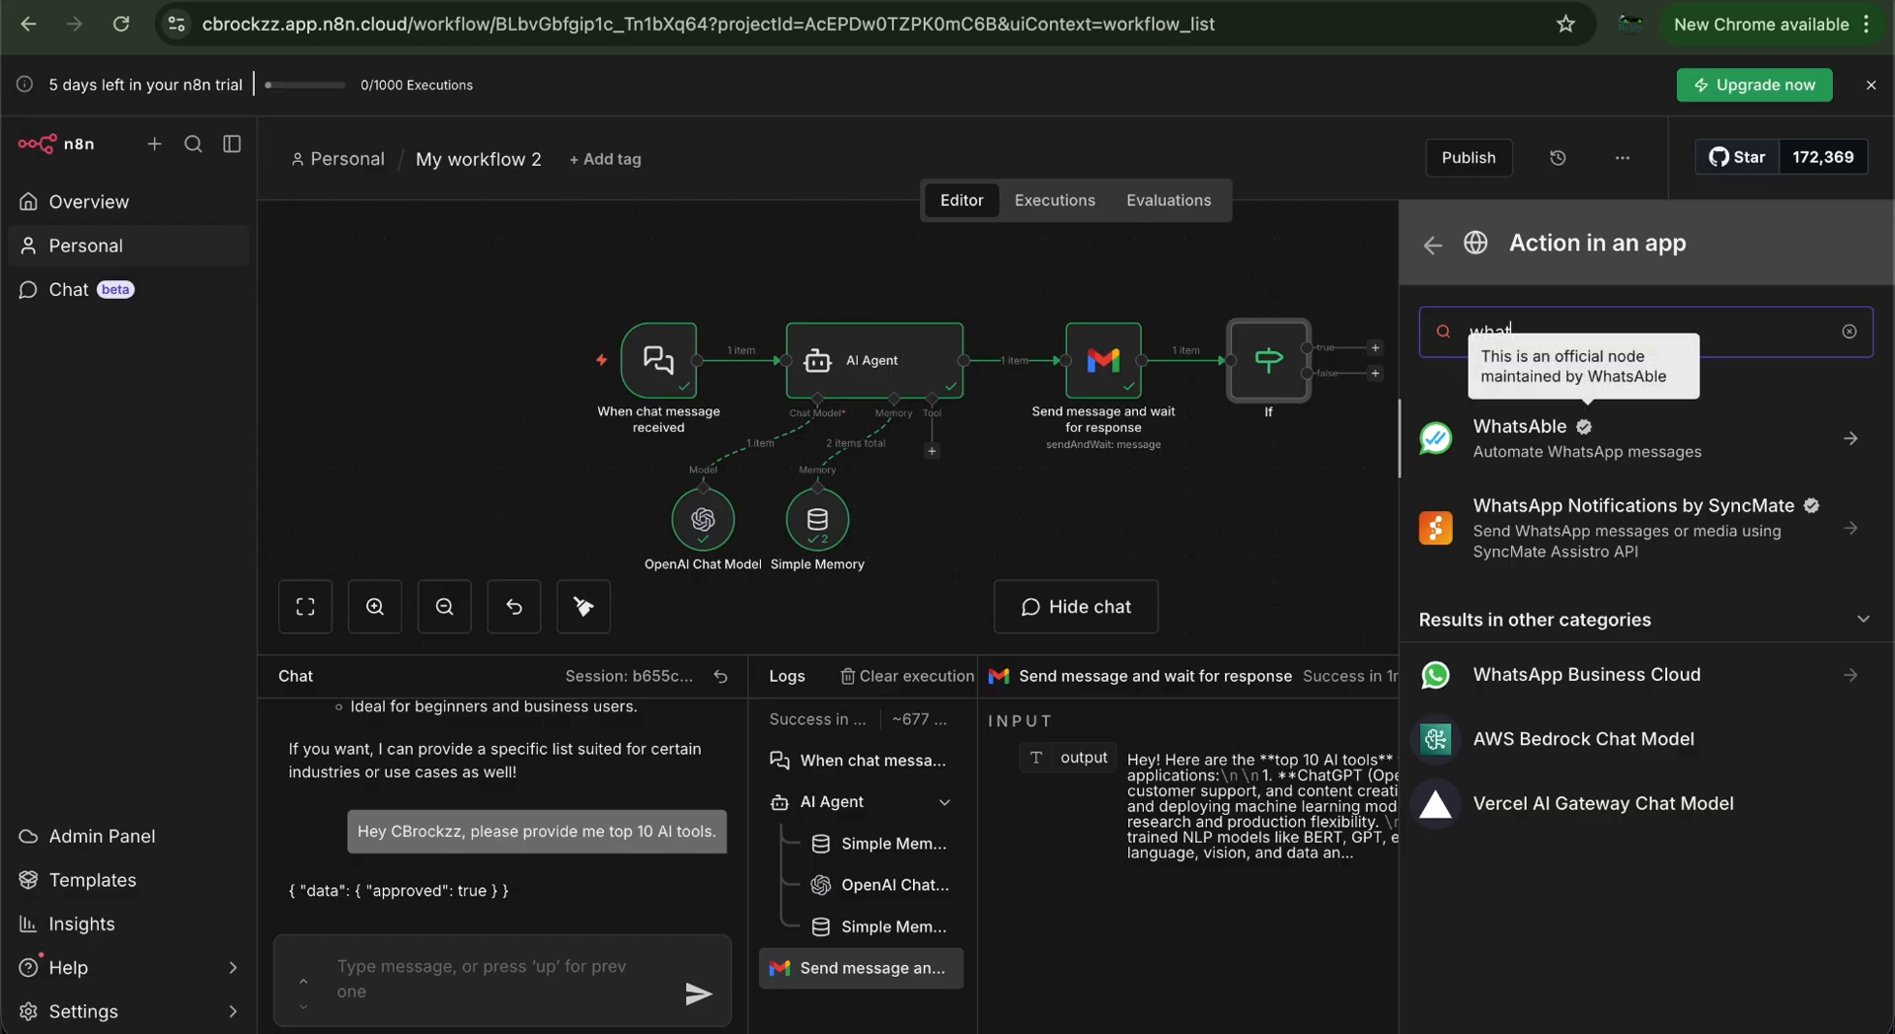
key("BackSpace")
key("BackSpace")
key("BackSpace")
key("BackSpace")
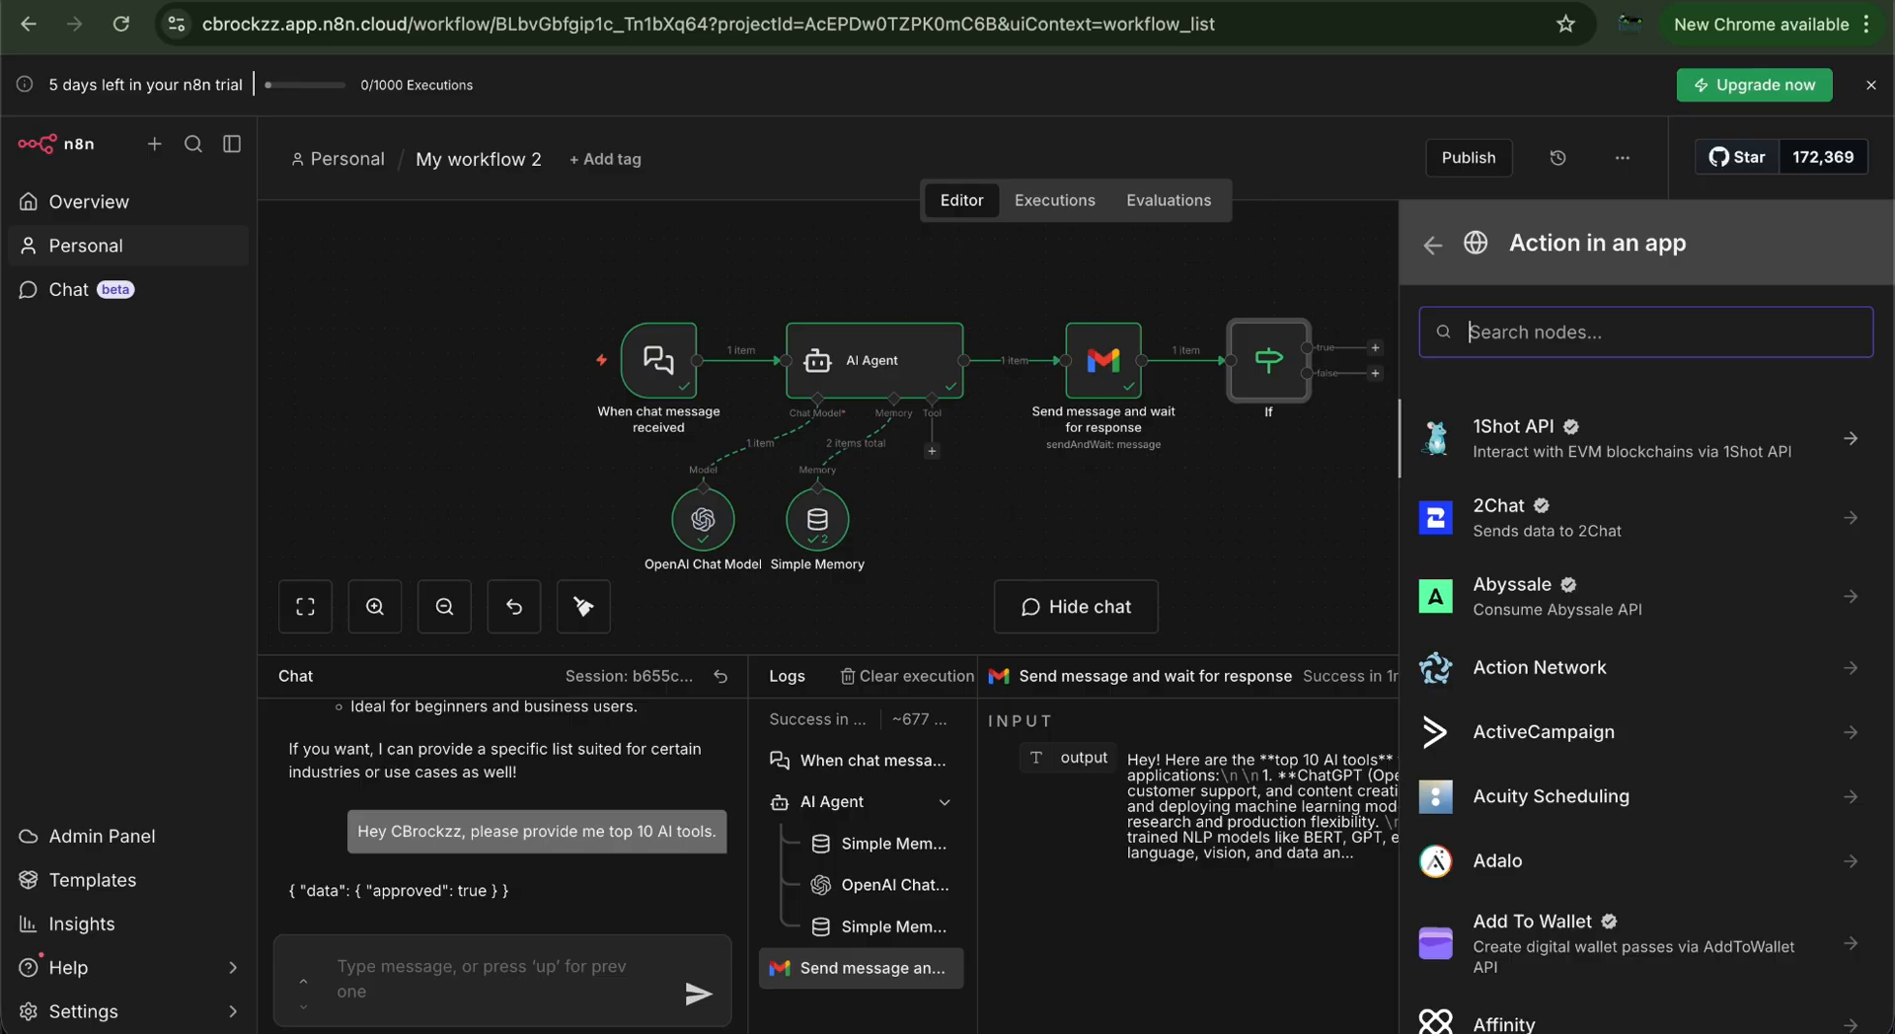
left_click(1432, 245)
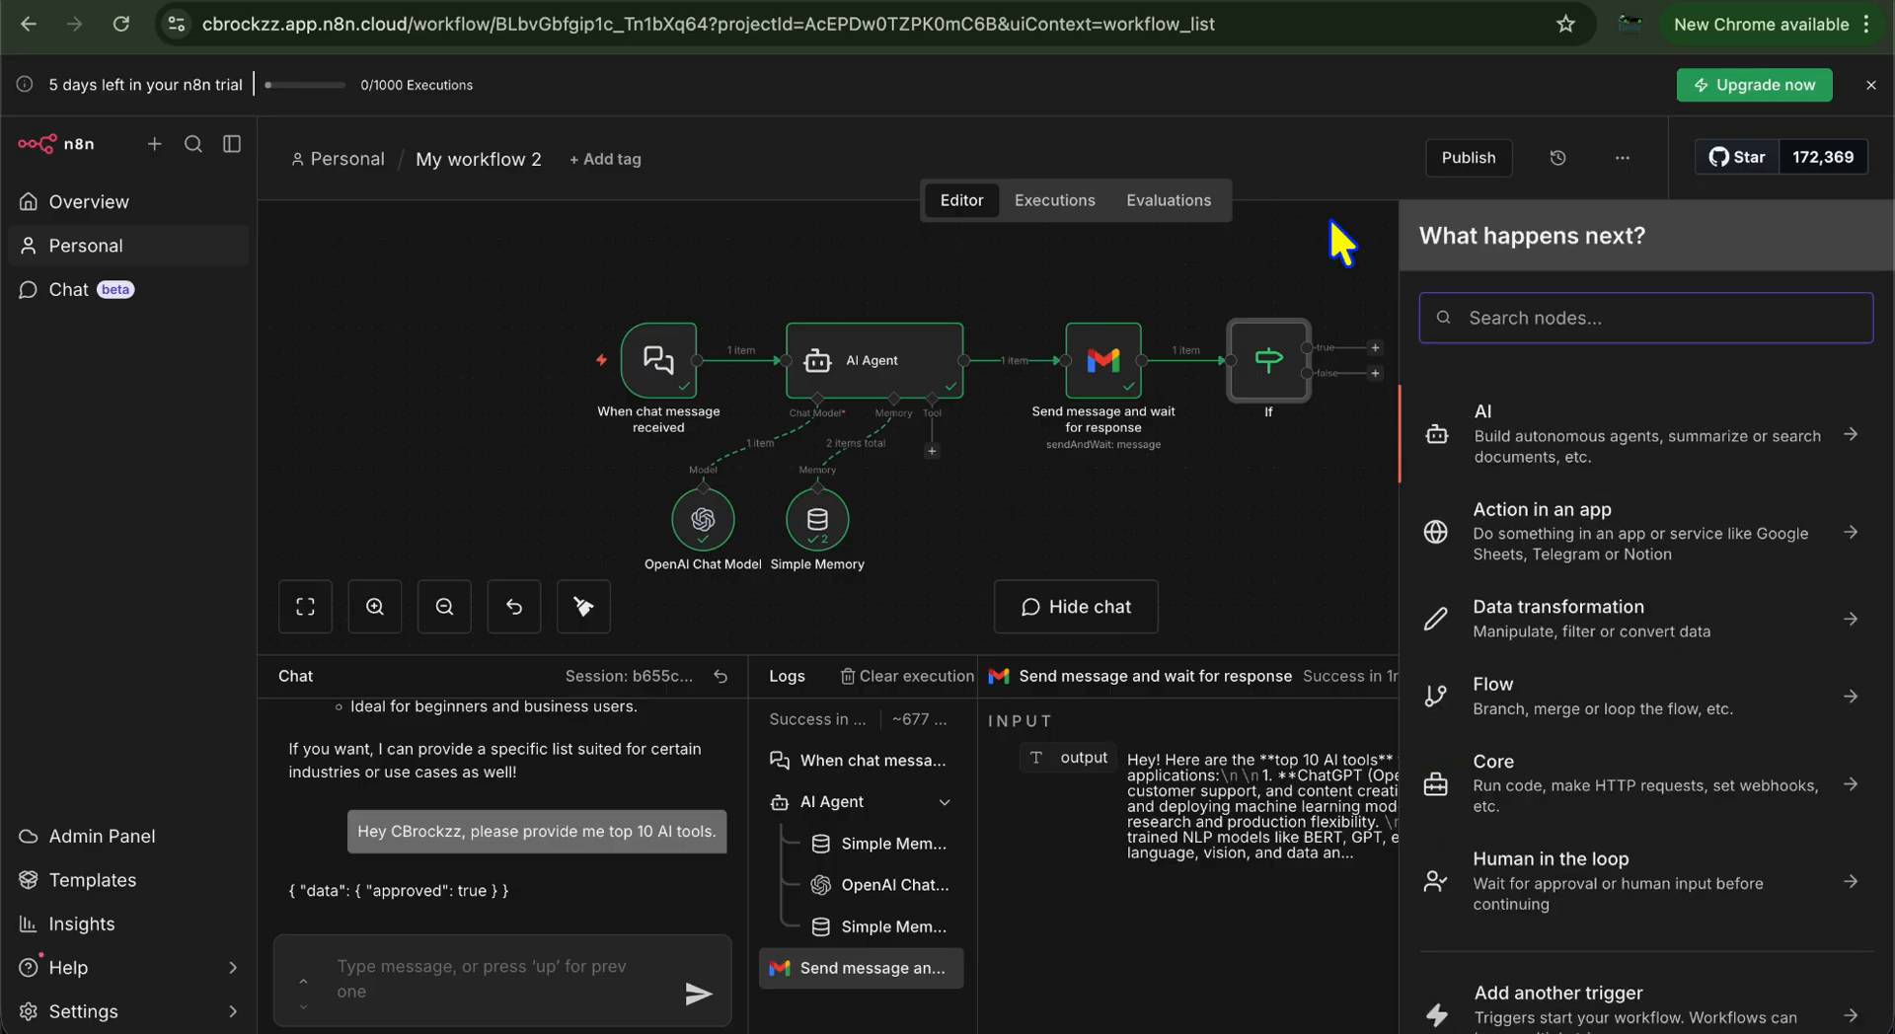
left_click(1330, 217)
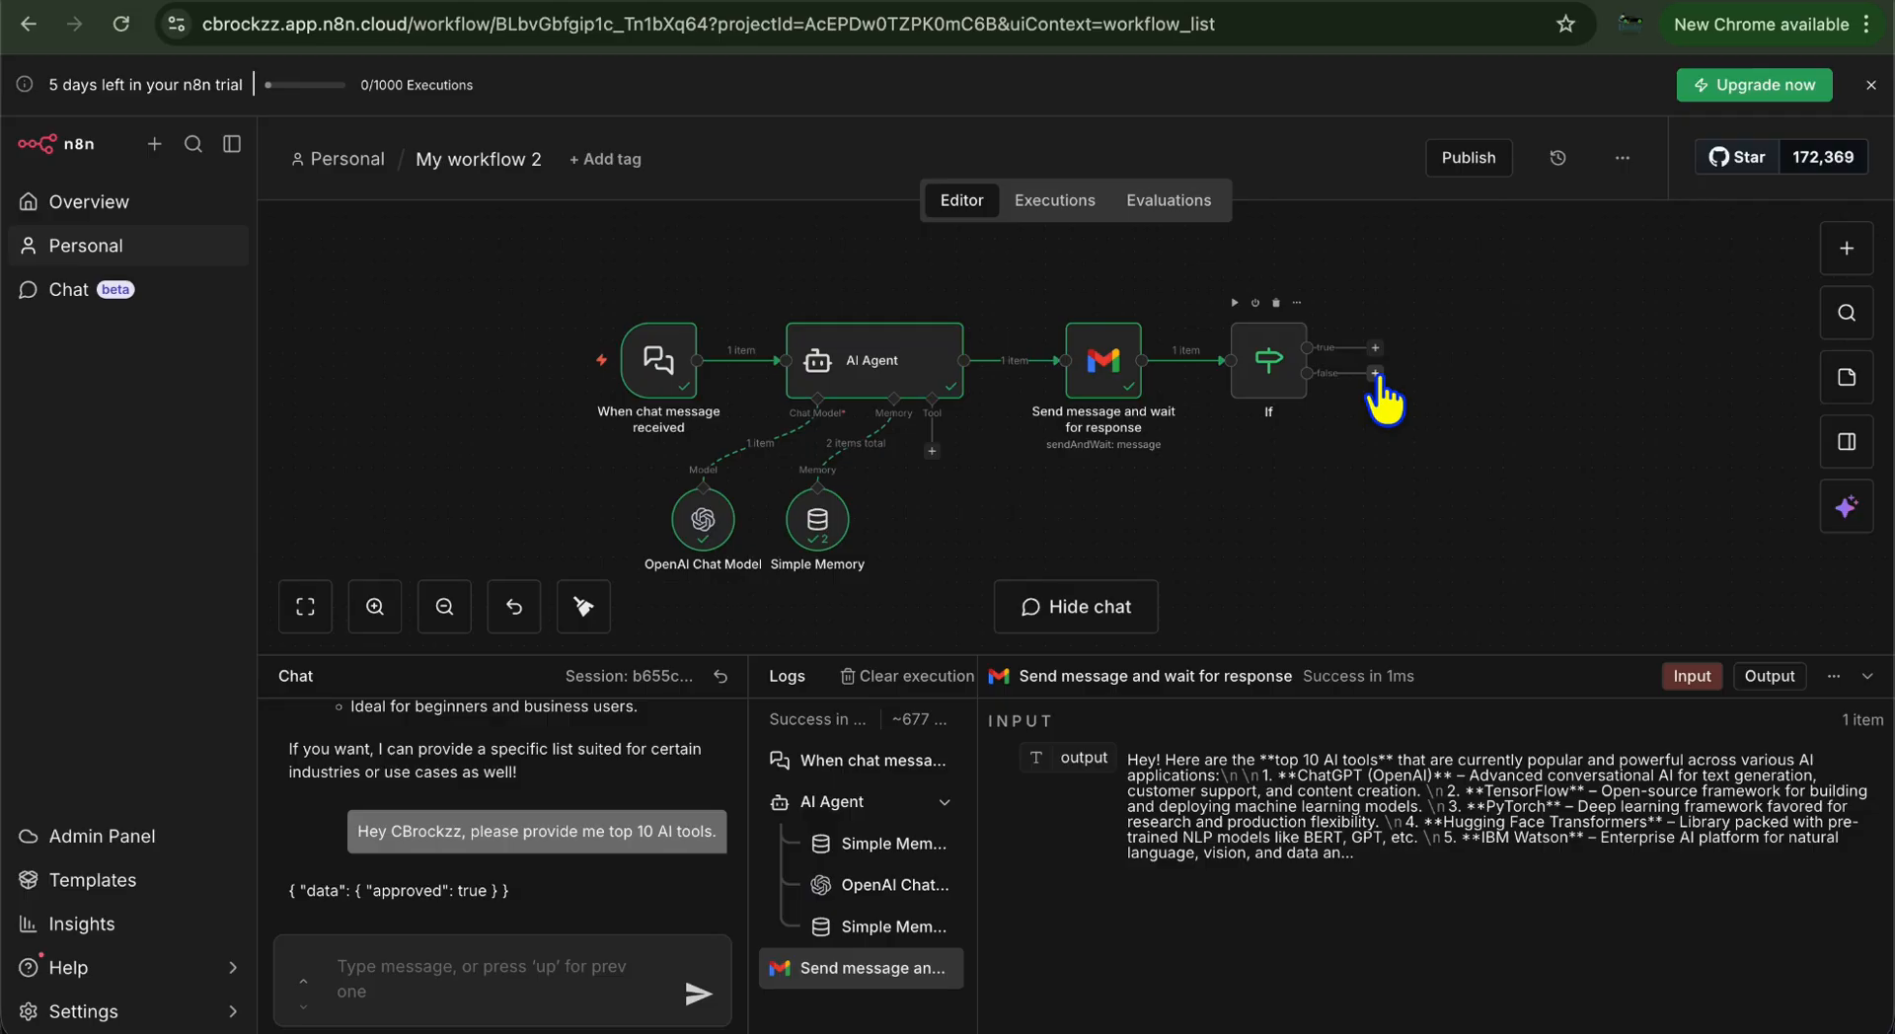
Connect the If node's false output back into the AI Agent's input
left_click_drag(1375, 373, 781, 383)
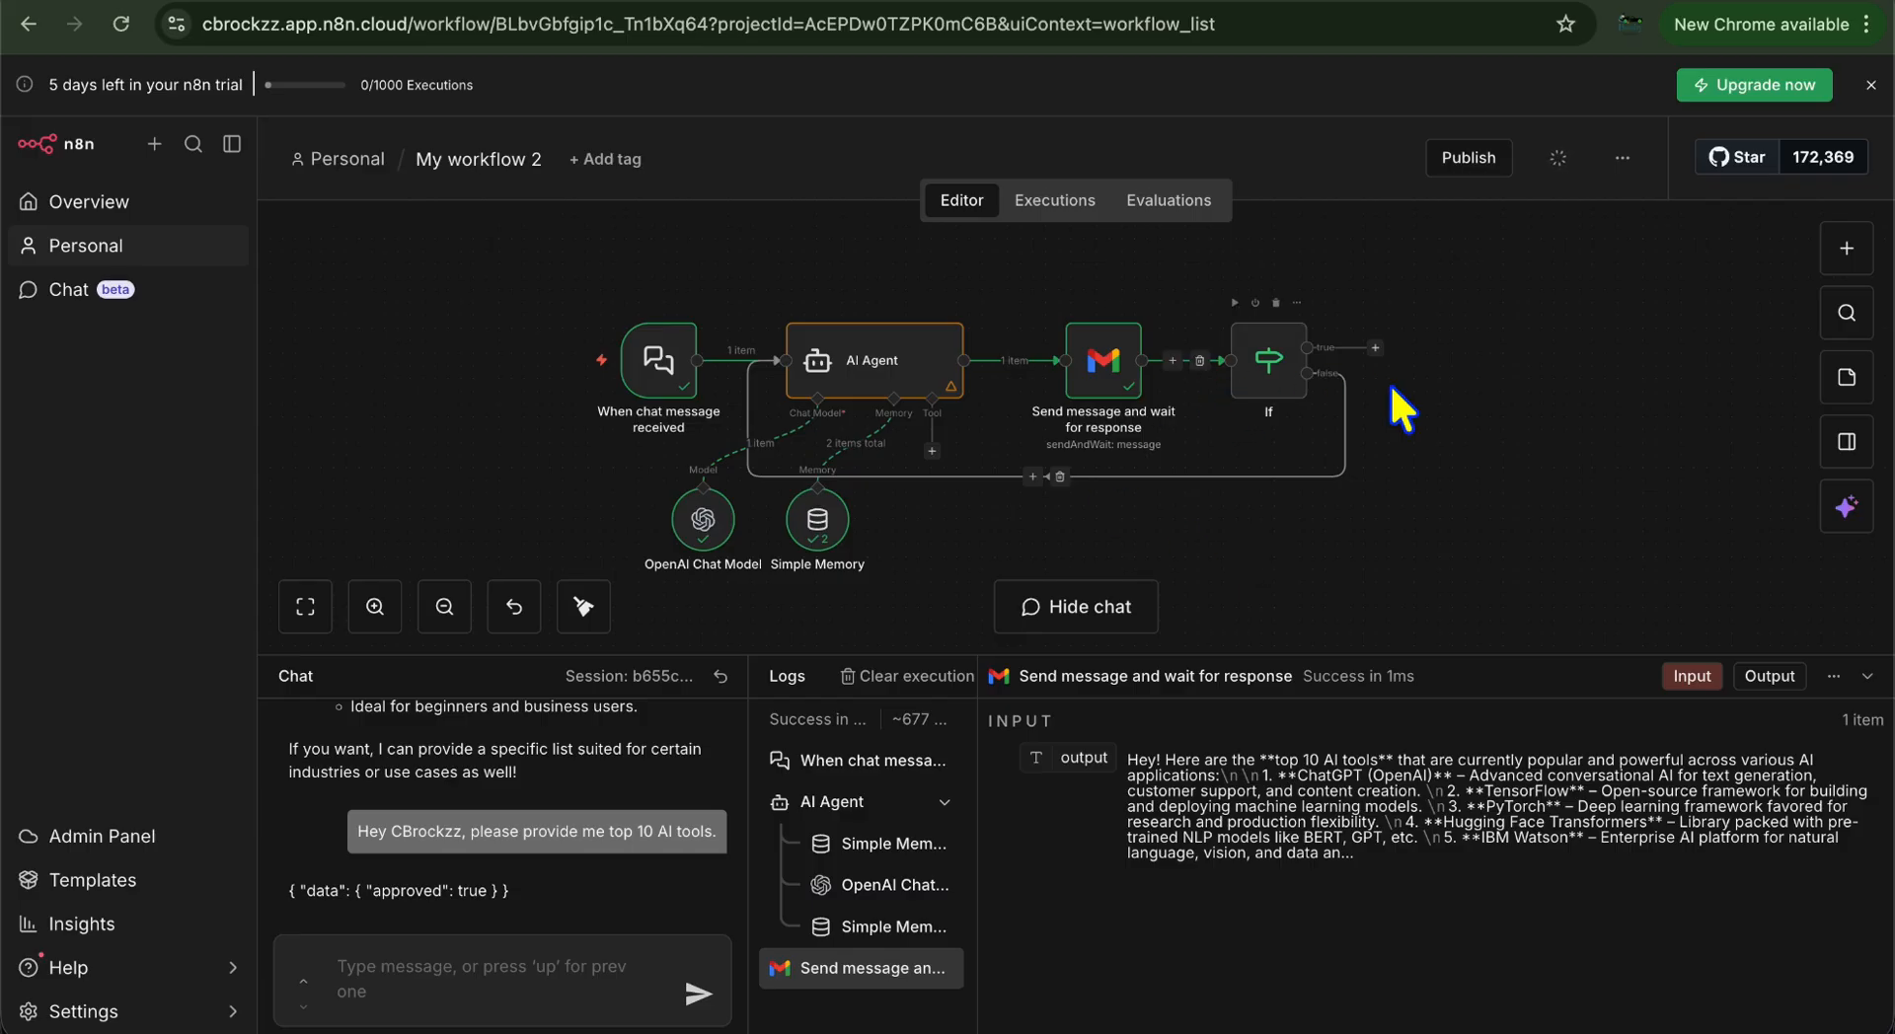
double_click(1283, 366)
left_click(1199, 808)
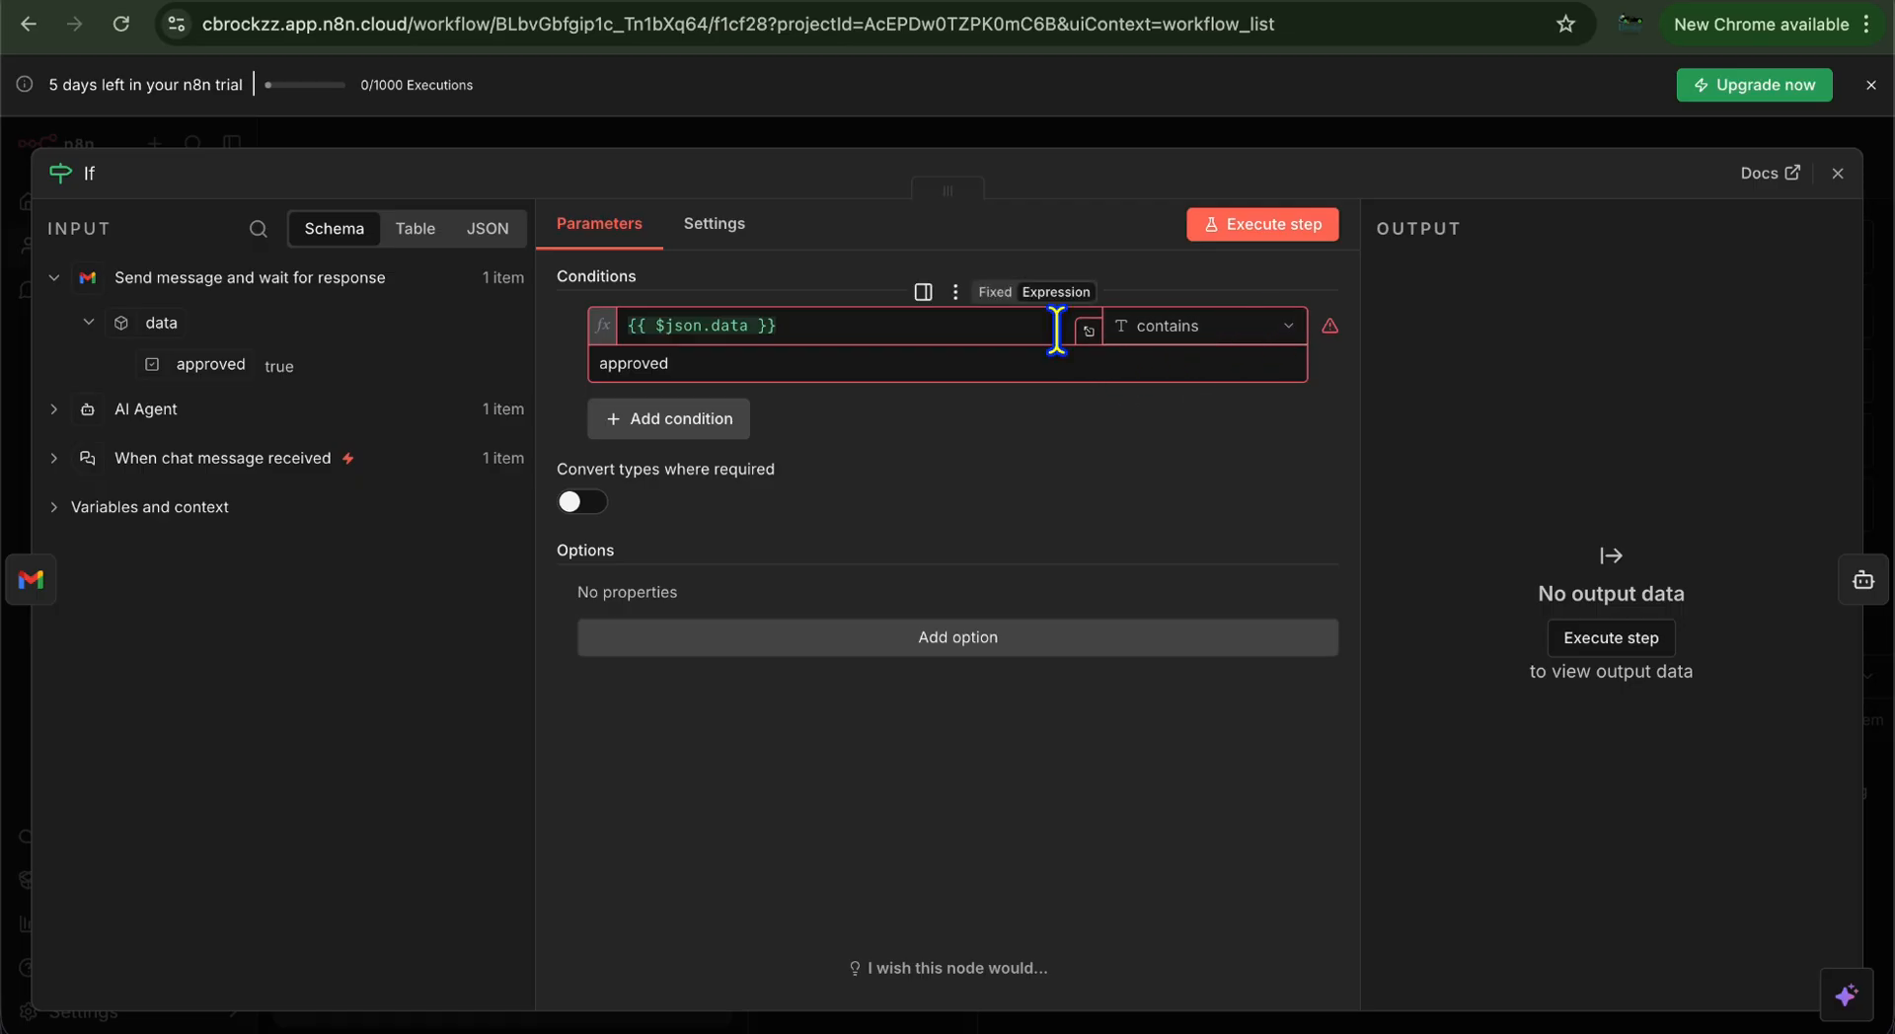
left_click(1837, 173)
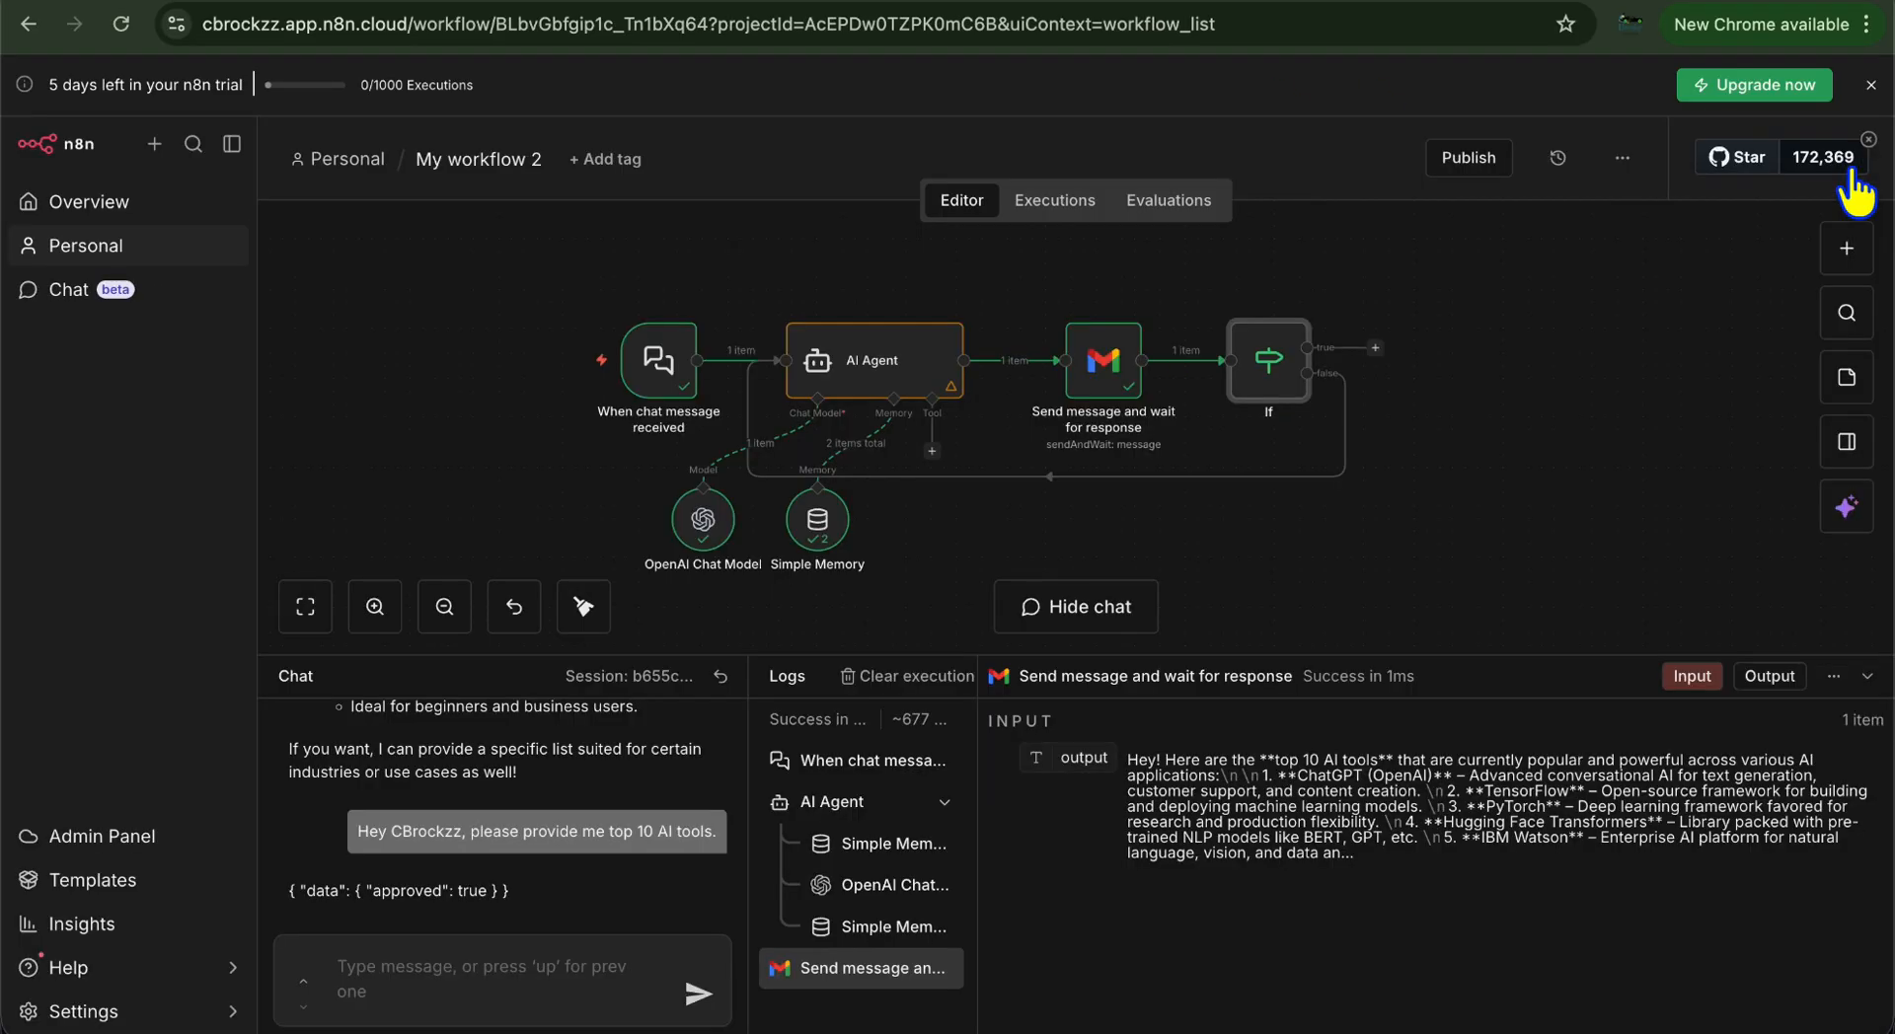
Keep the Gmail node on Send and Wait for Response with Approval response type
double_click(1103, 377)
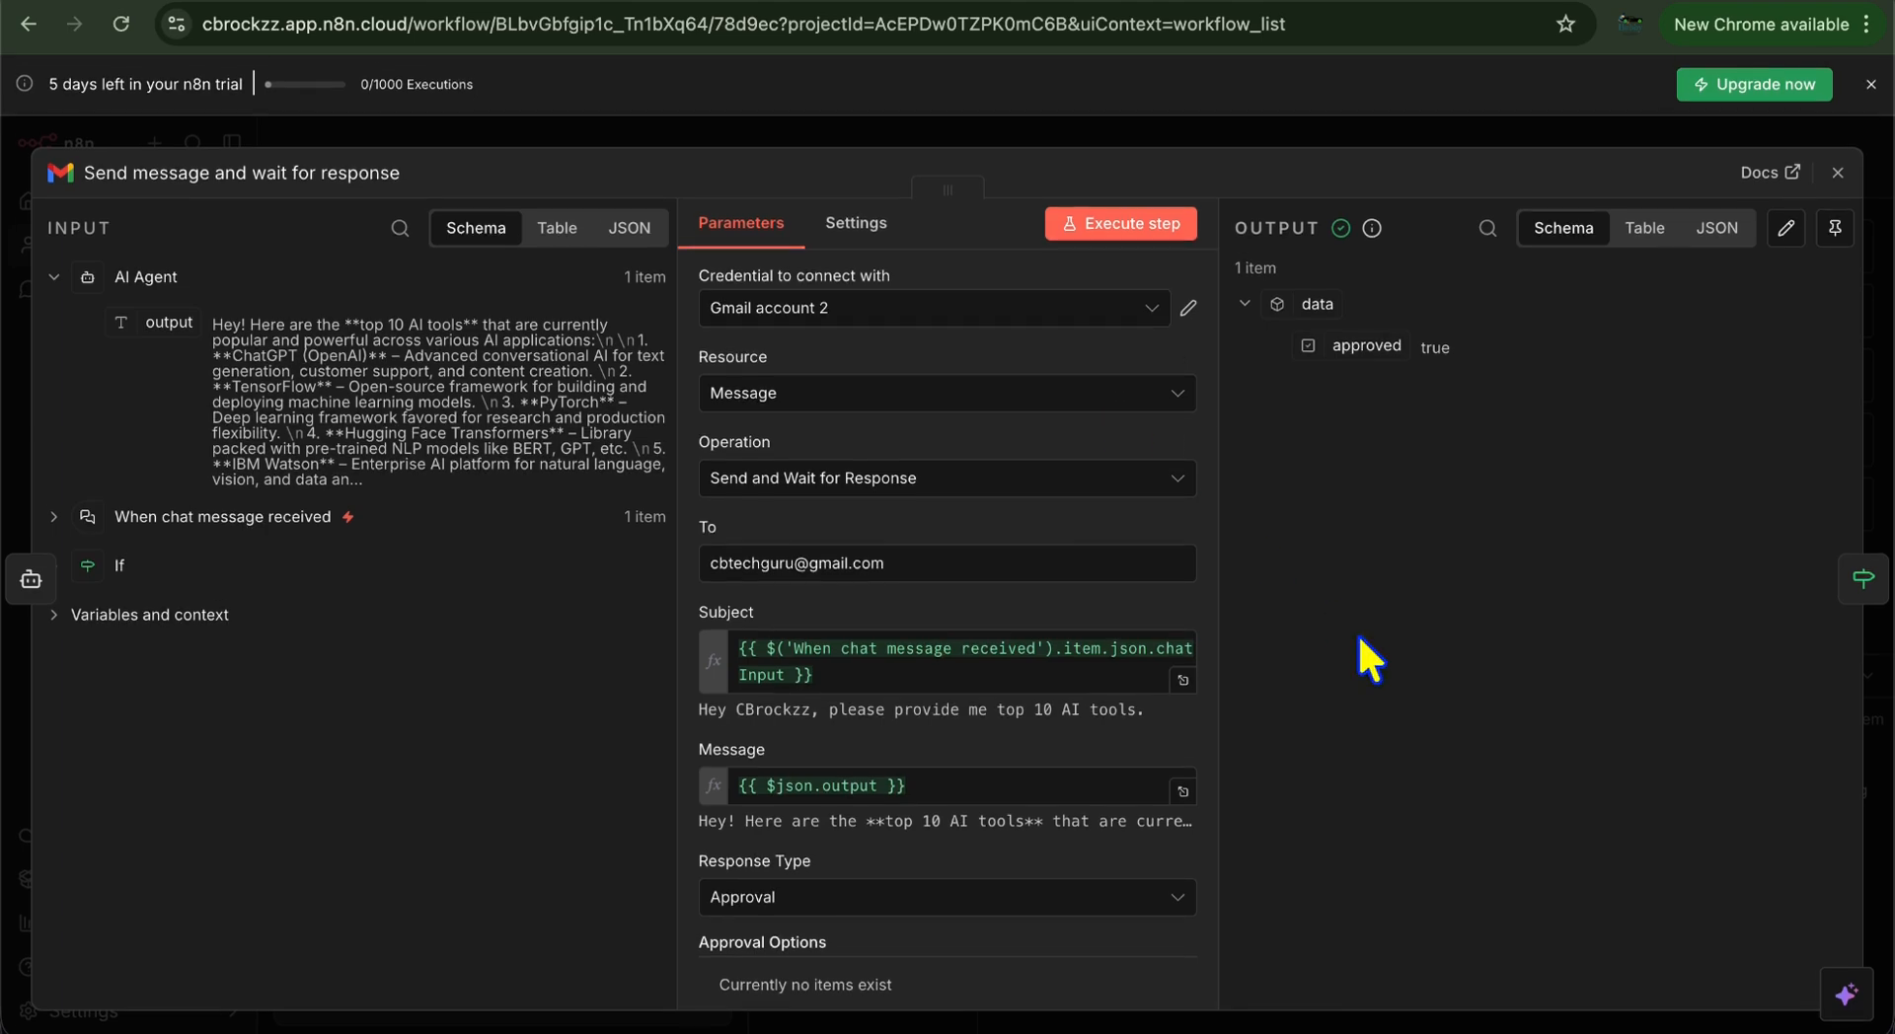
left_click(932, 898)
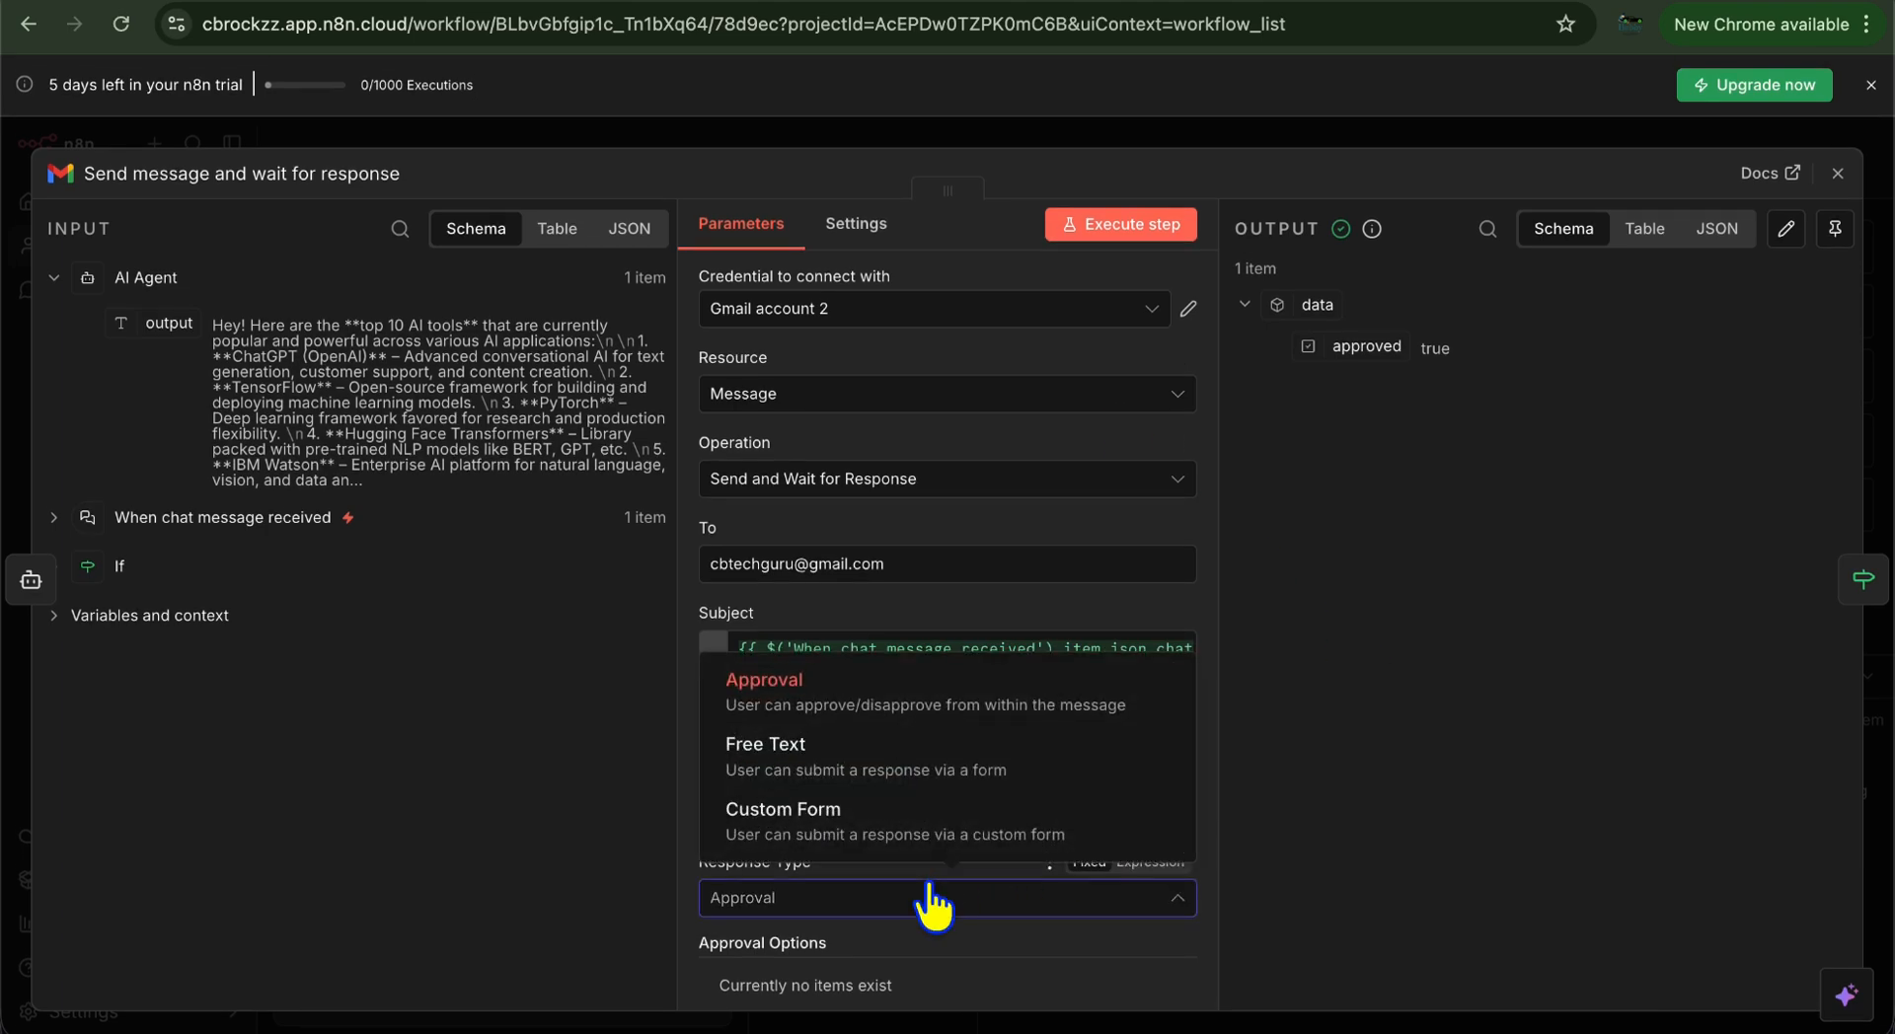
left_click(999, 702)
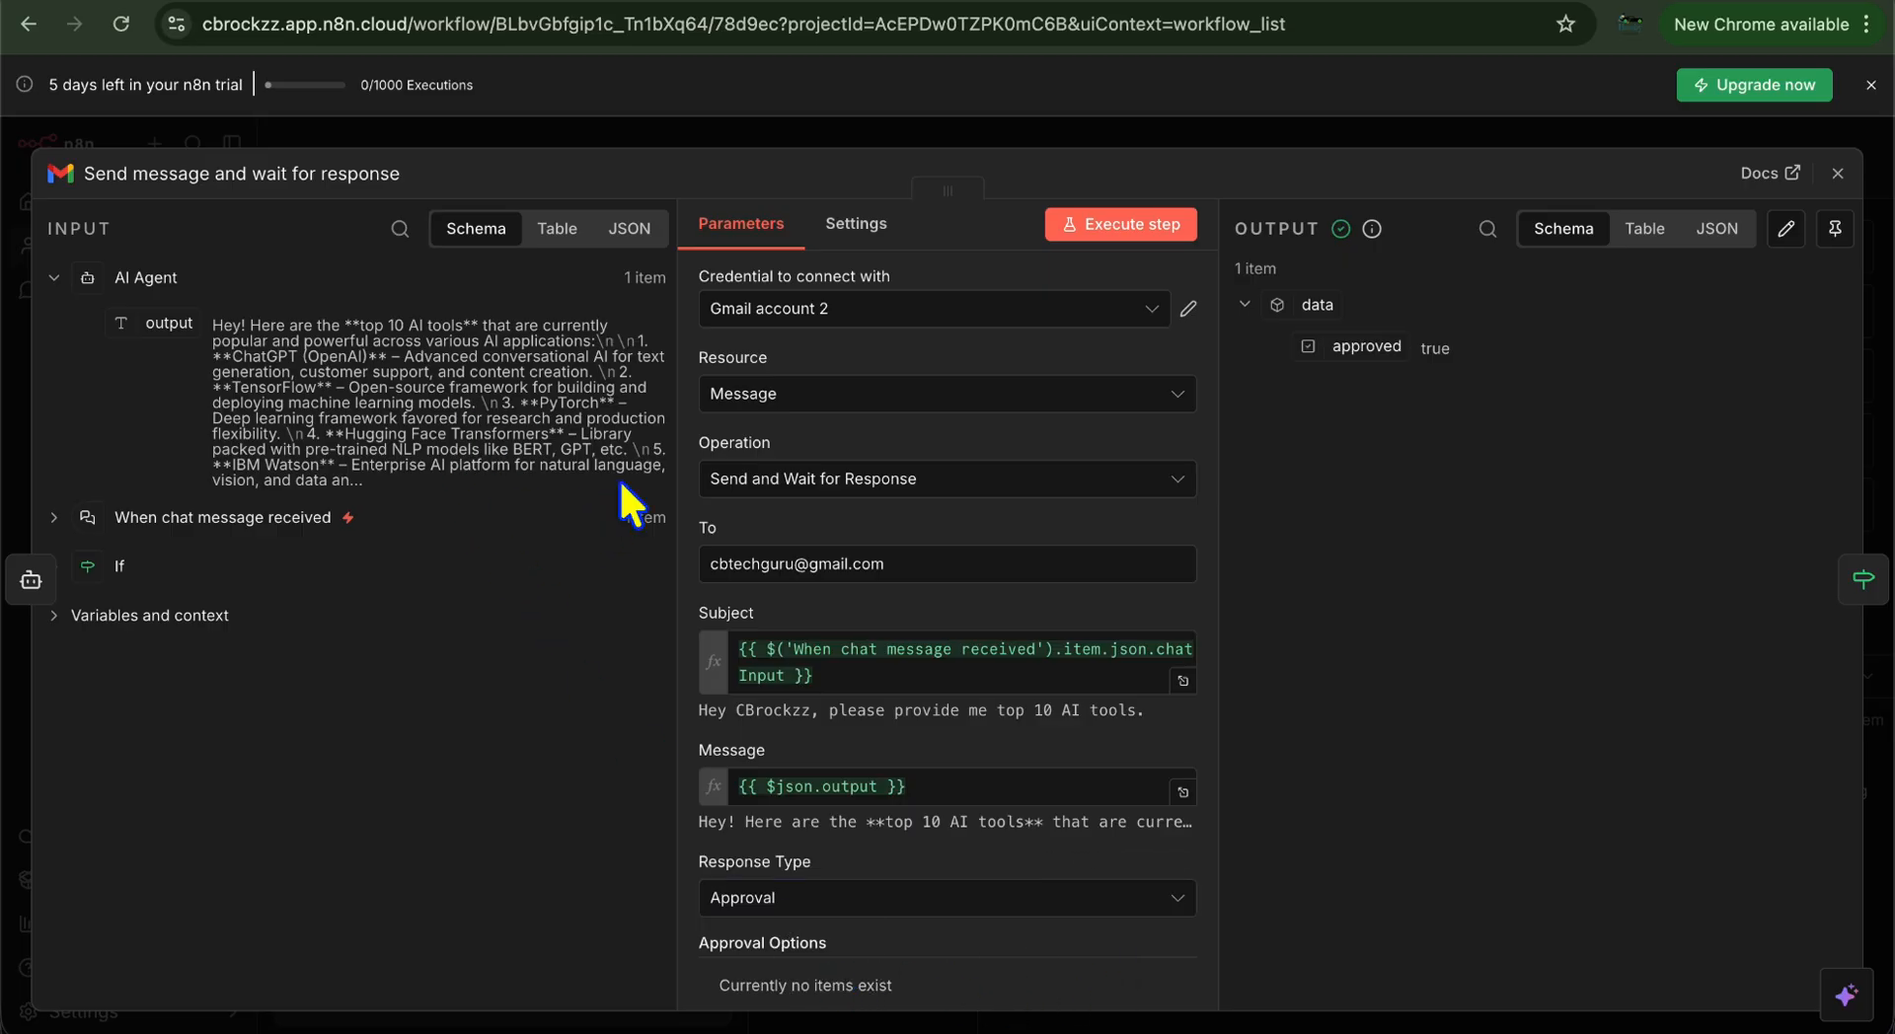
left_click(861, 491)
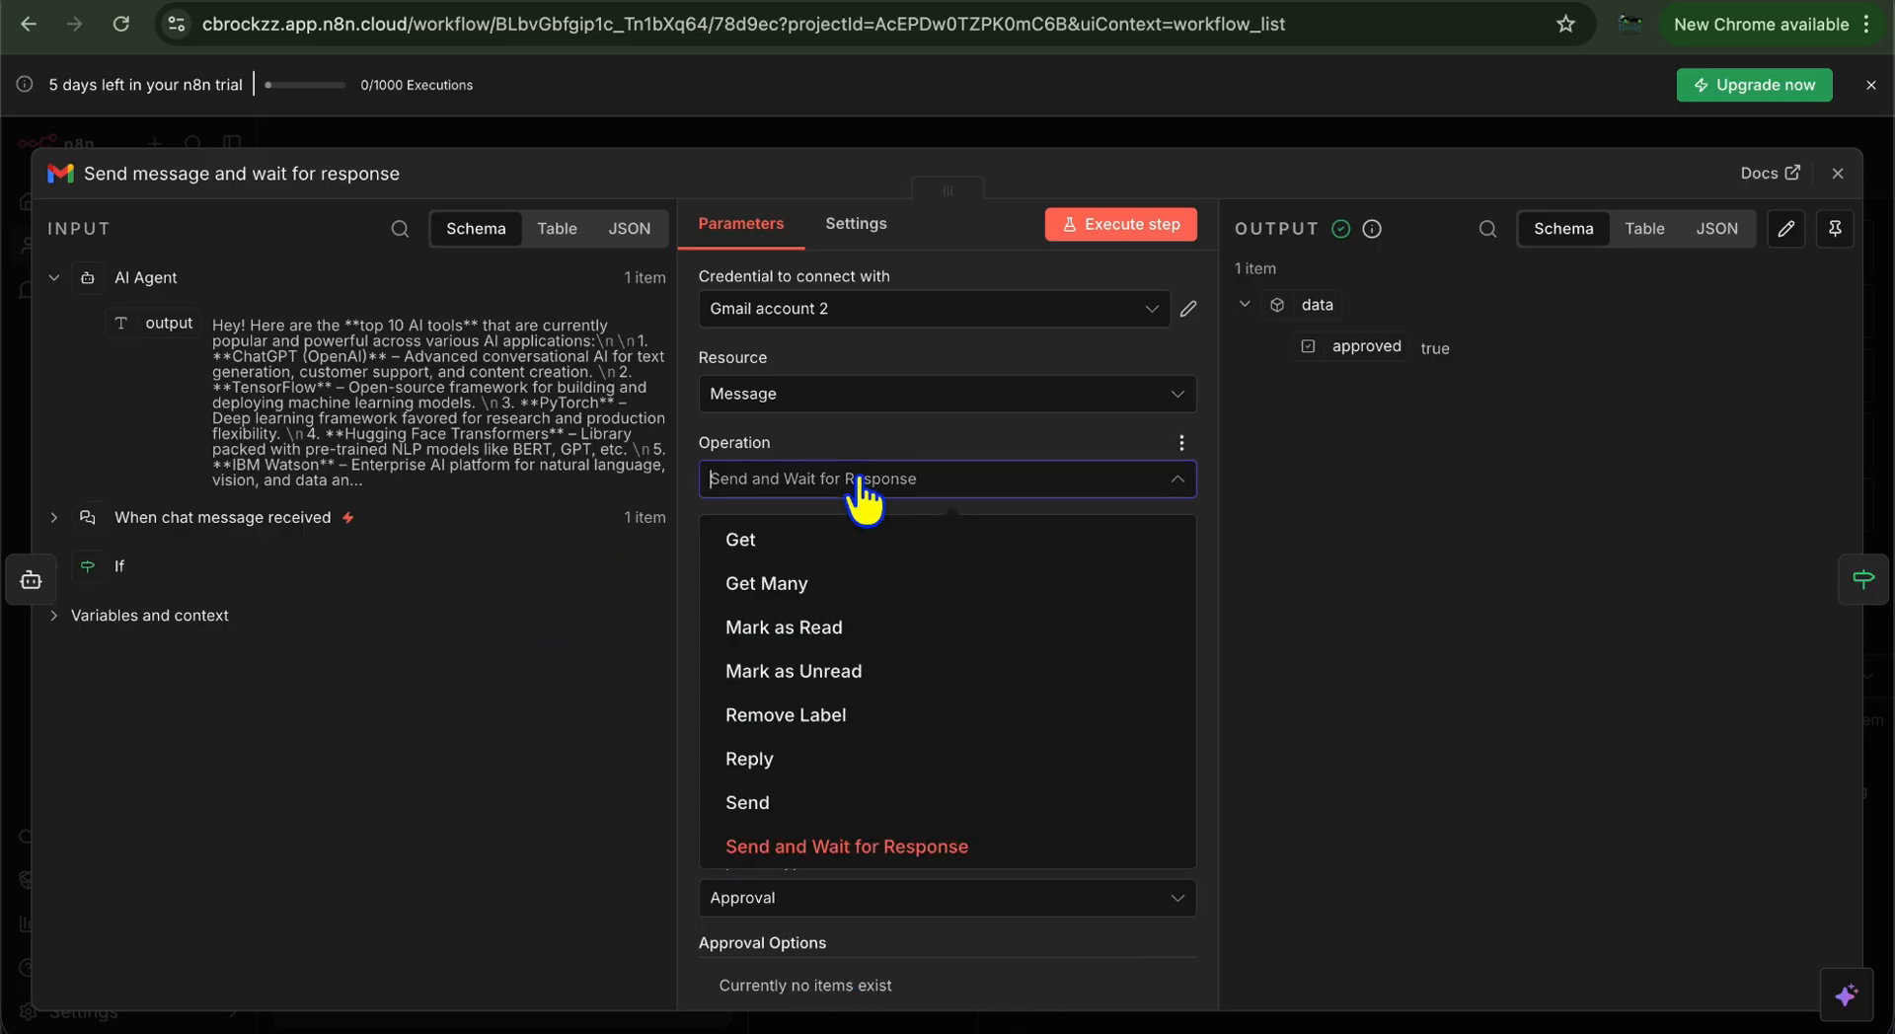
left_click(863, 484)
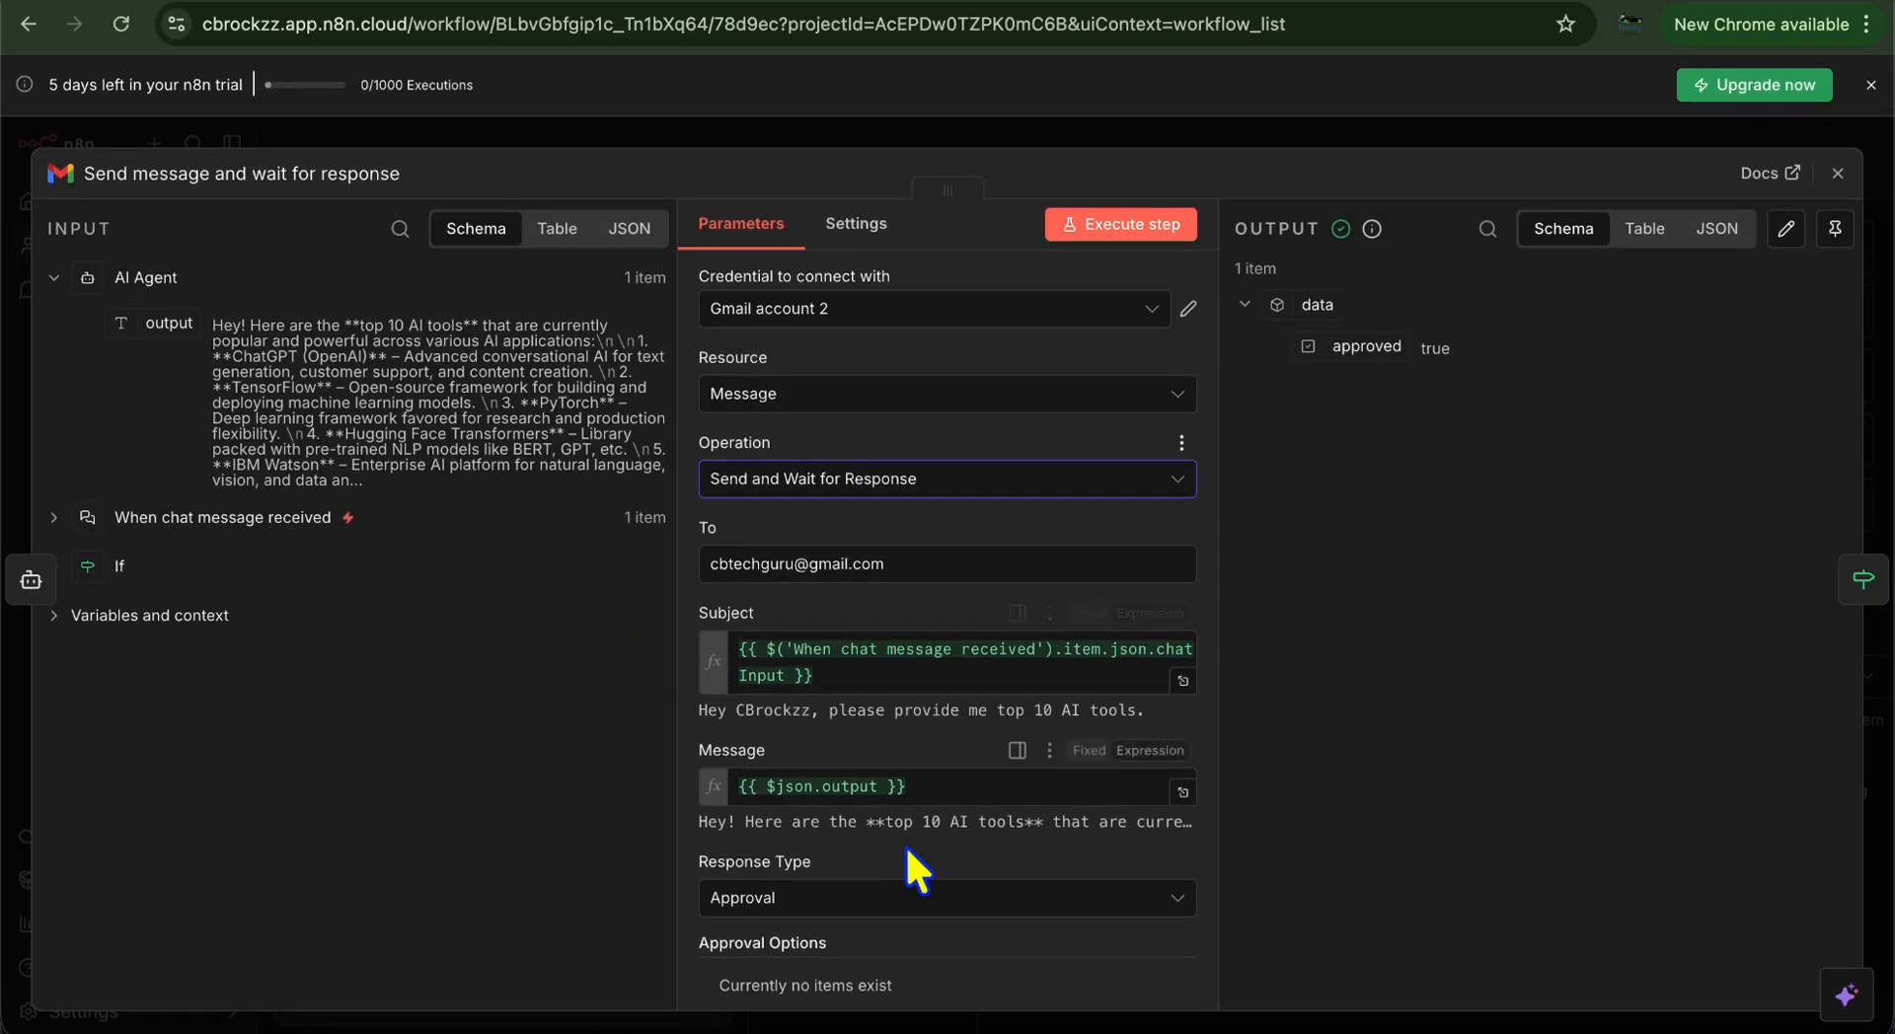
scroll(987, 920, "down", 5)
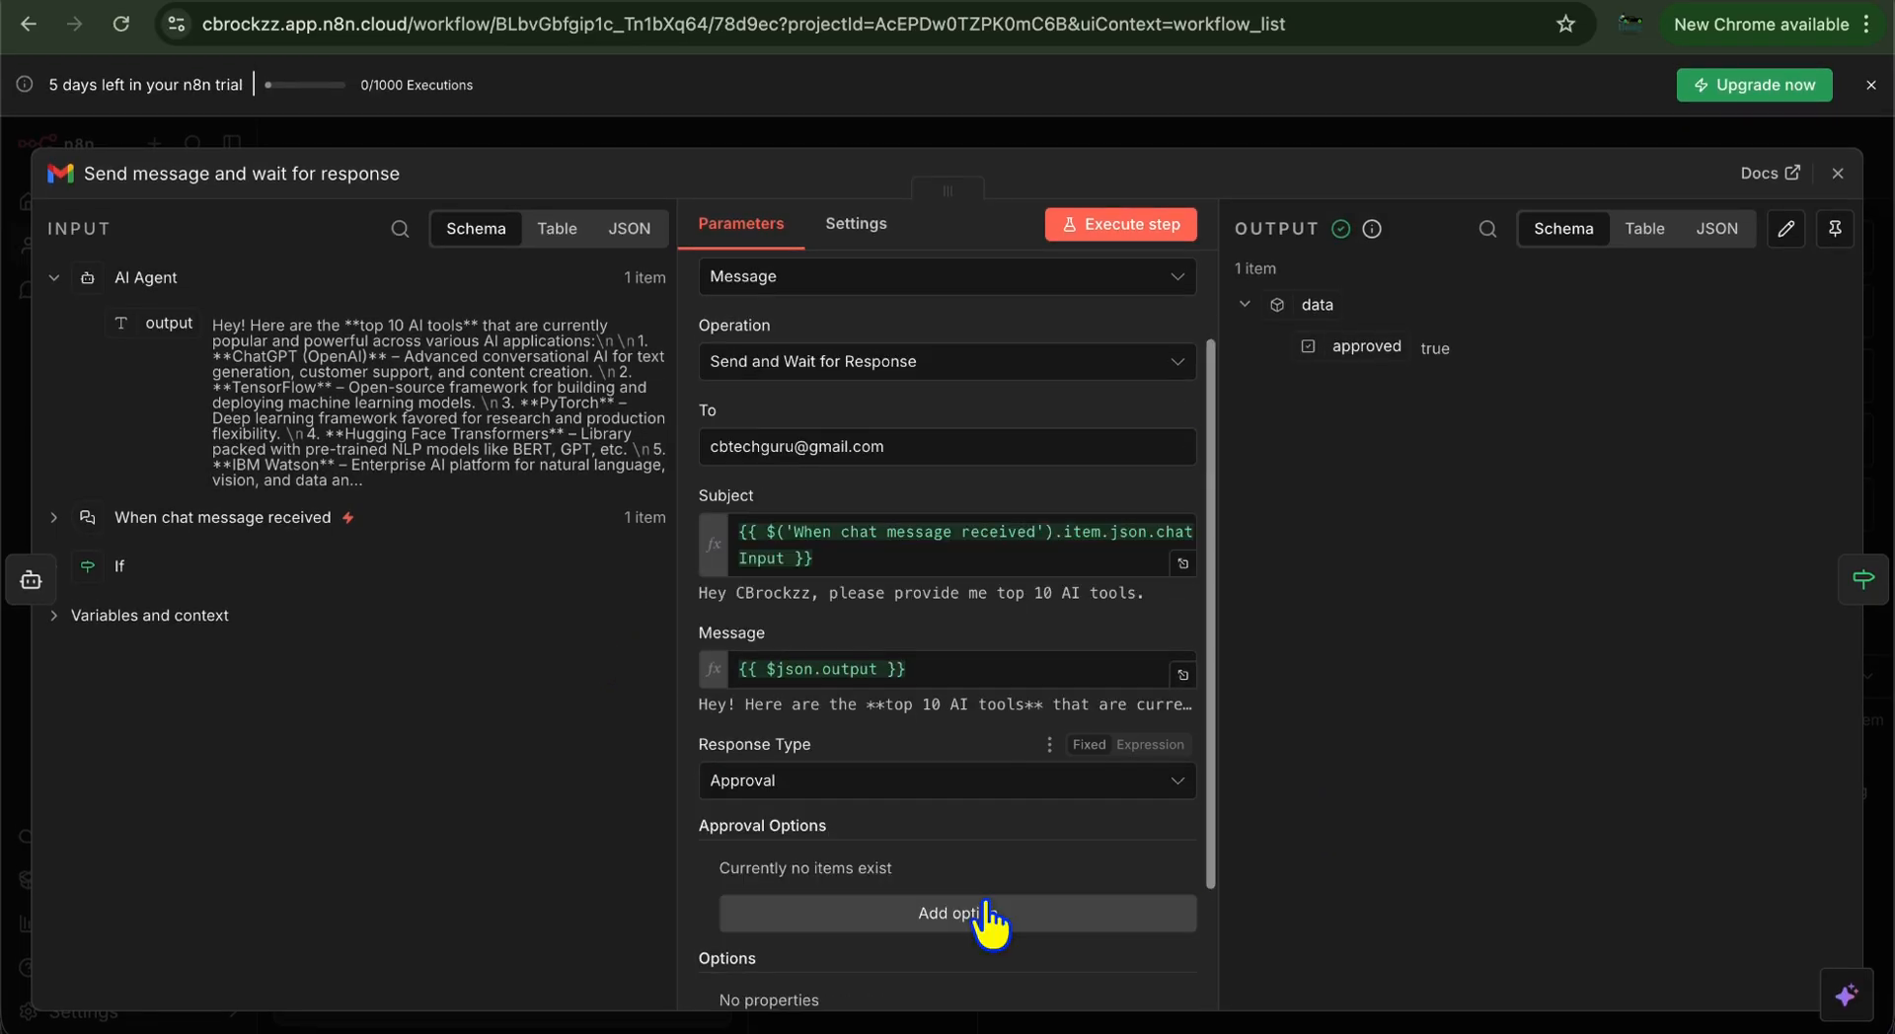
Add the Type of Approval option set to Approve and Disapprove
left_click(999, 753)
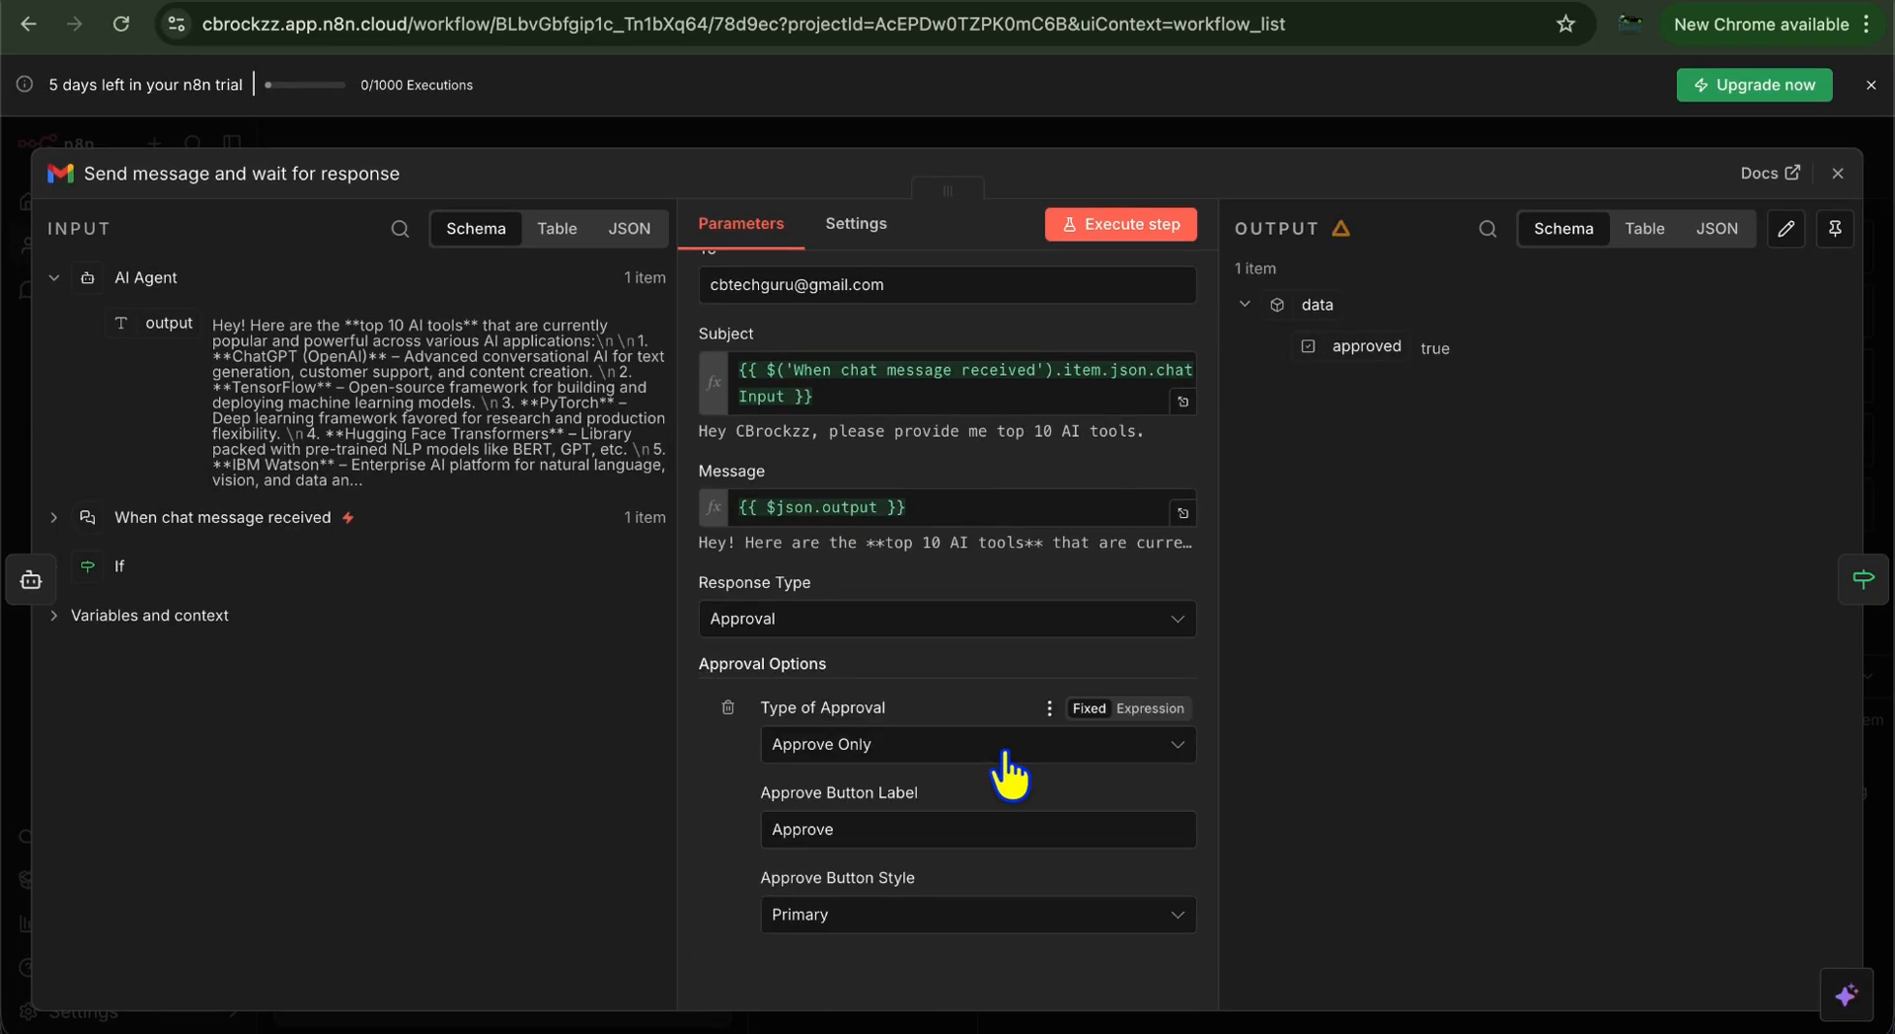
left_click(897, 753)
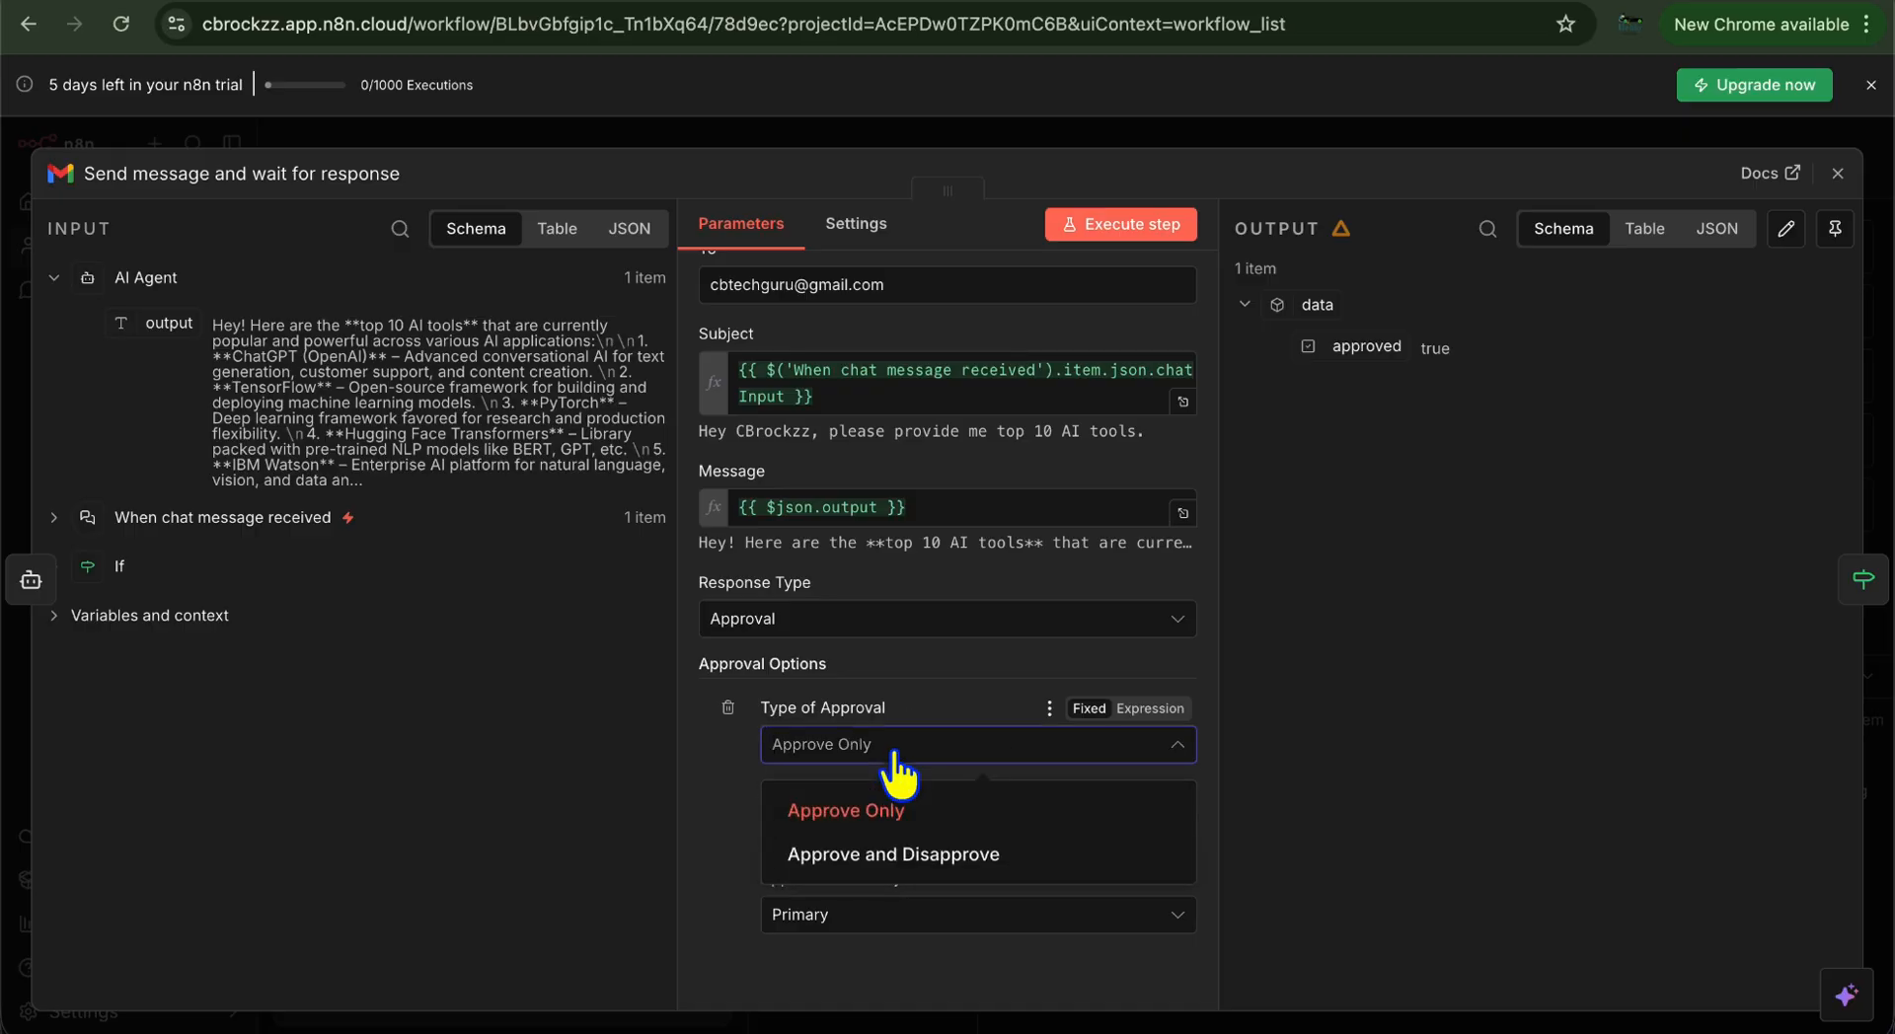
left_click(897, 855)
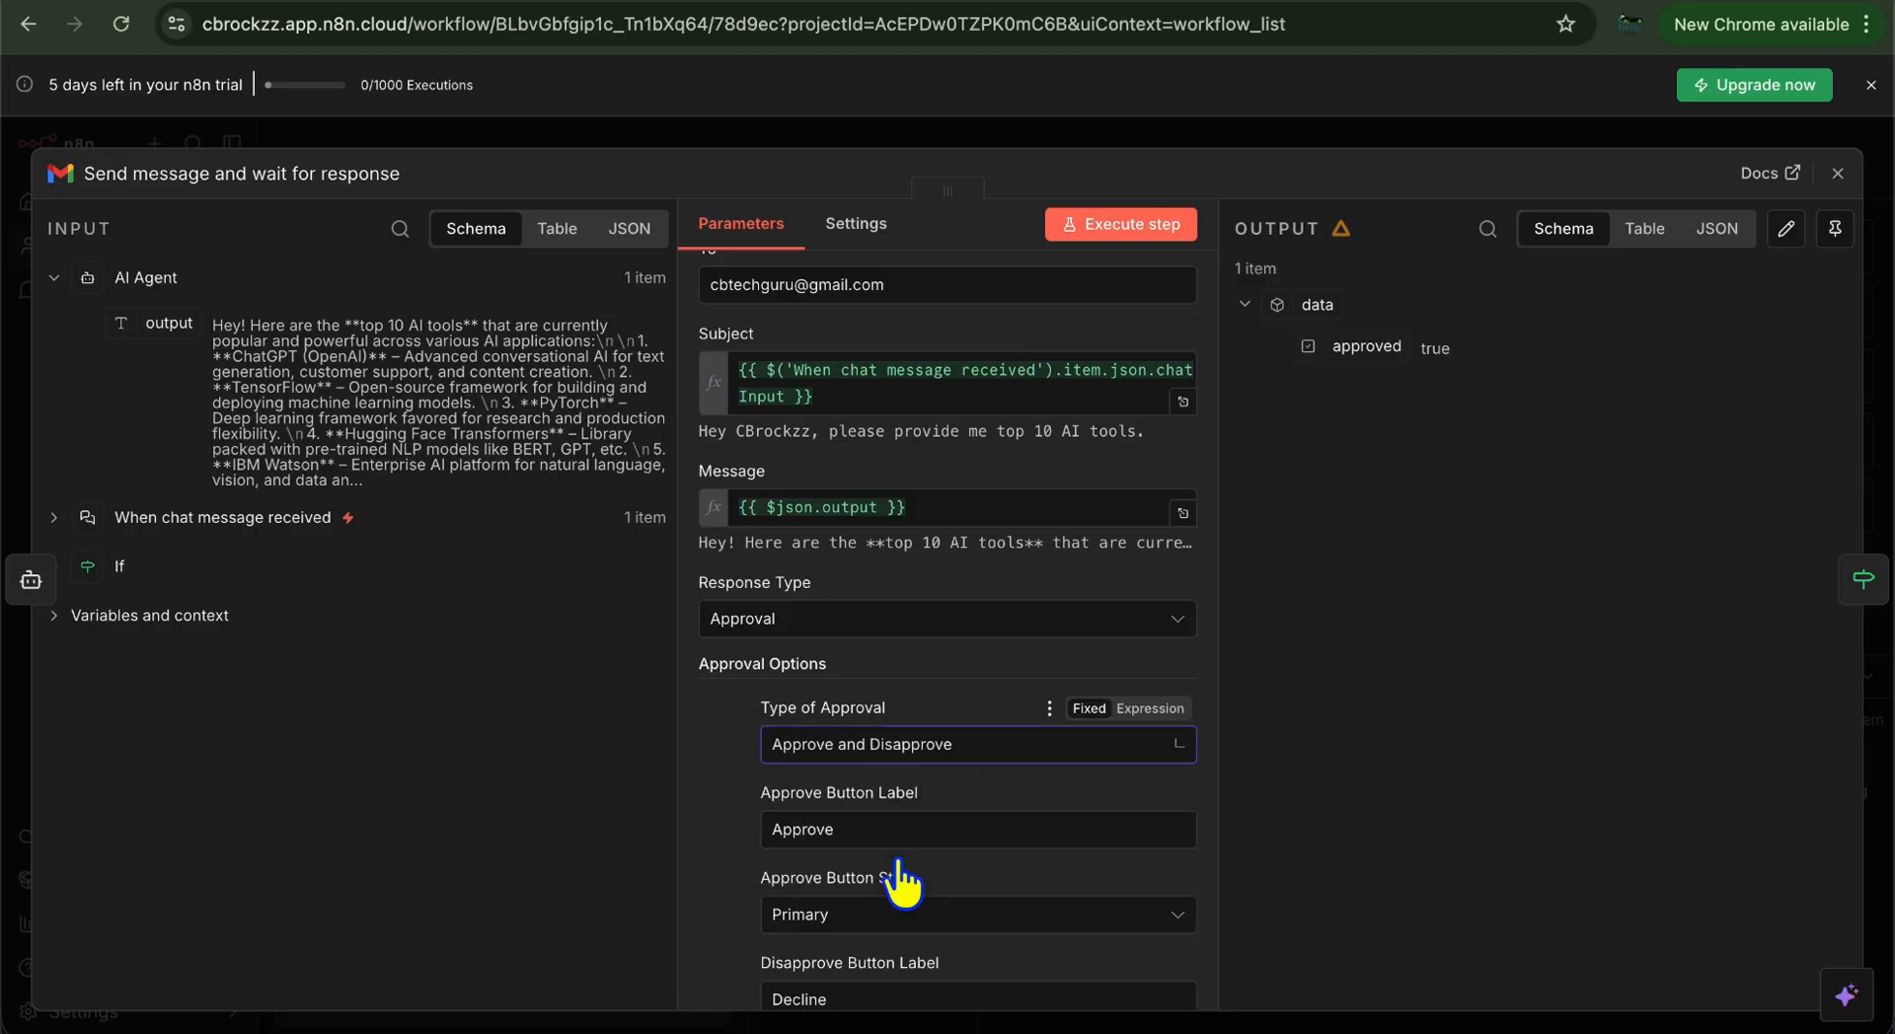
Relabel the approval buttons 'Like this Content' and 'Retry'
scroll(1030, 841, "down", 3)
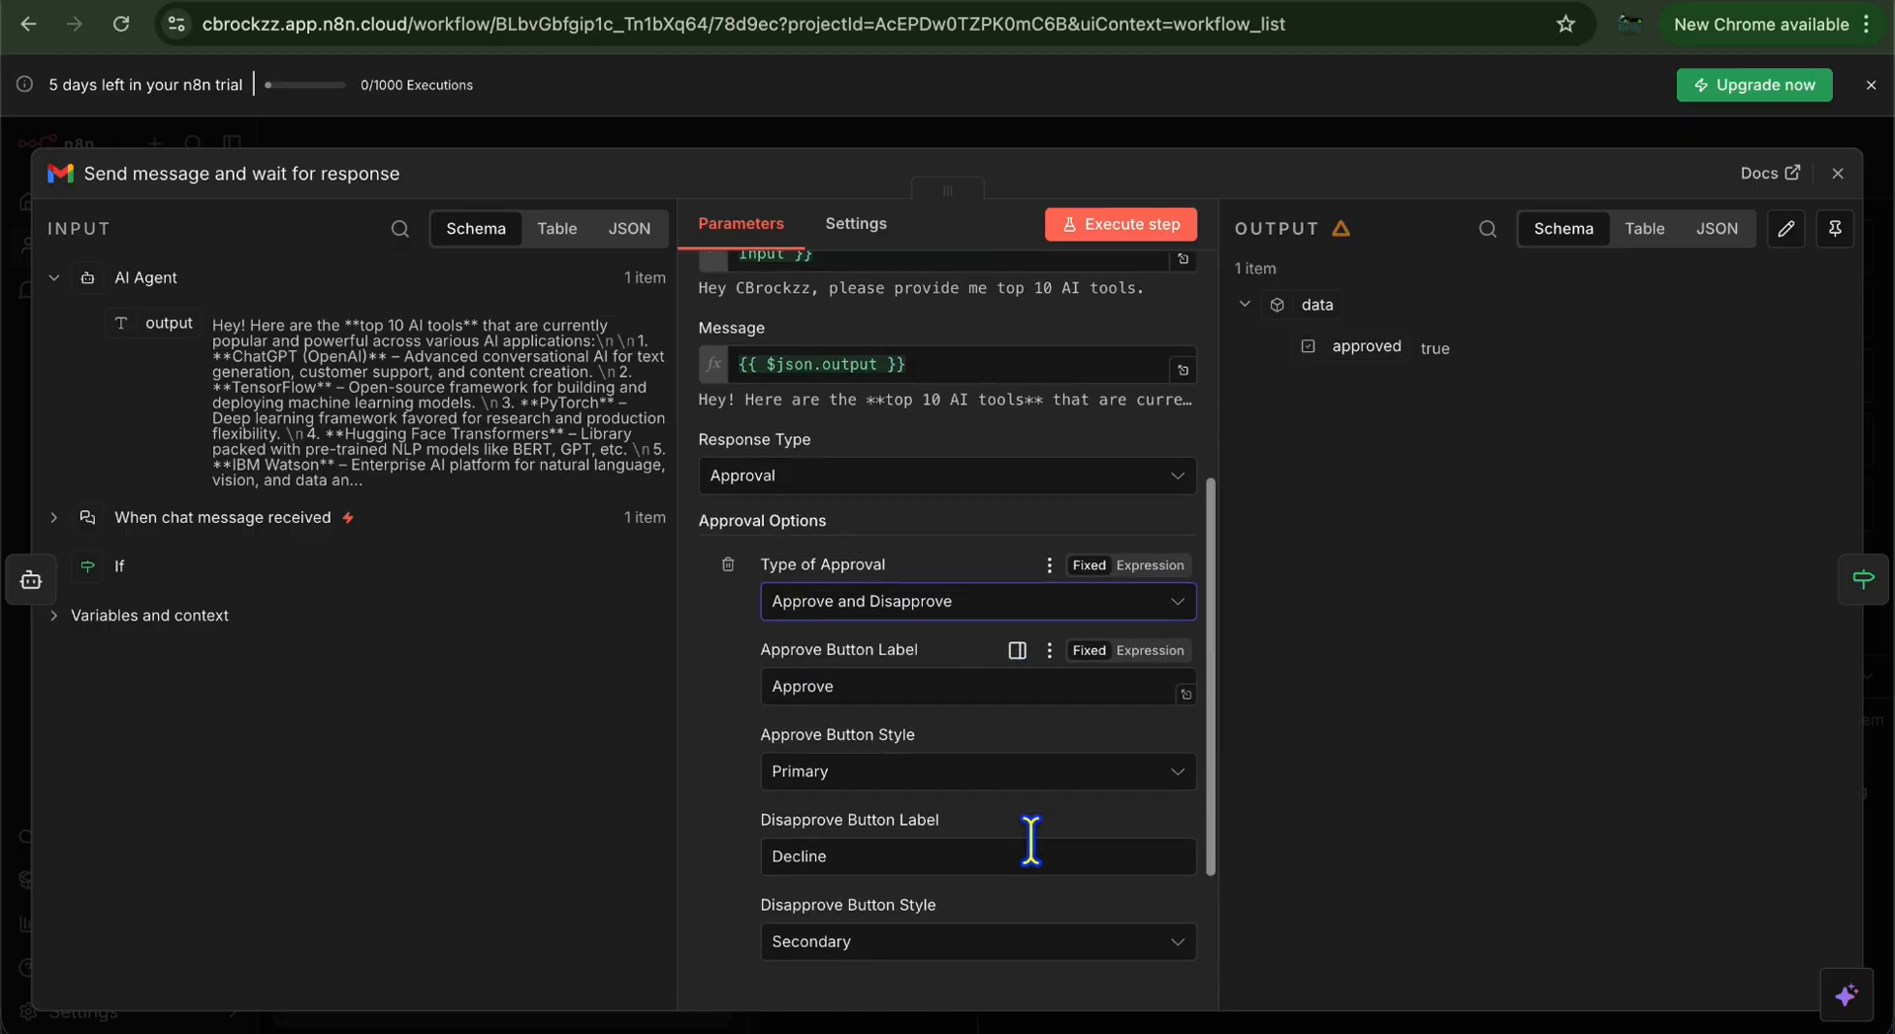
left_click(814, 686)
double_click(814, 688)
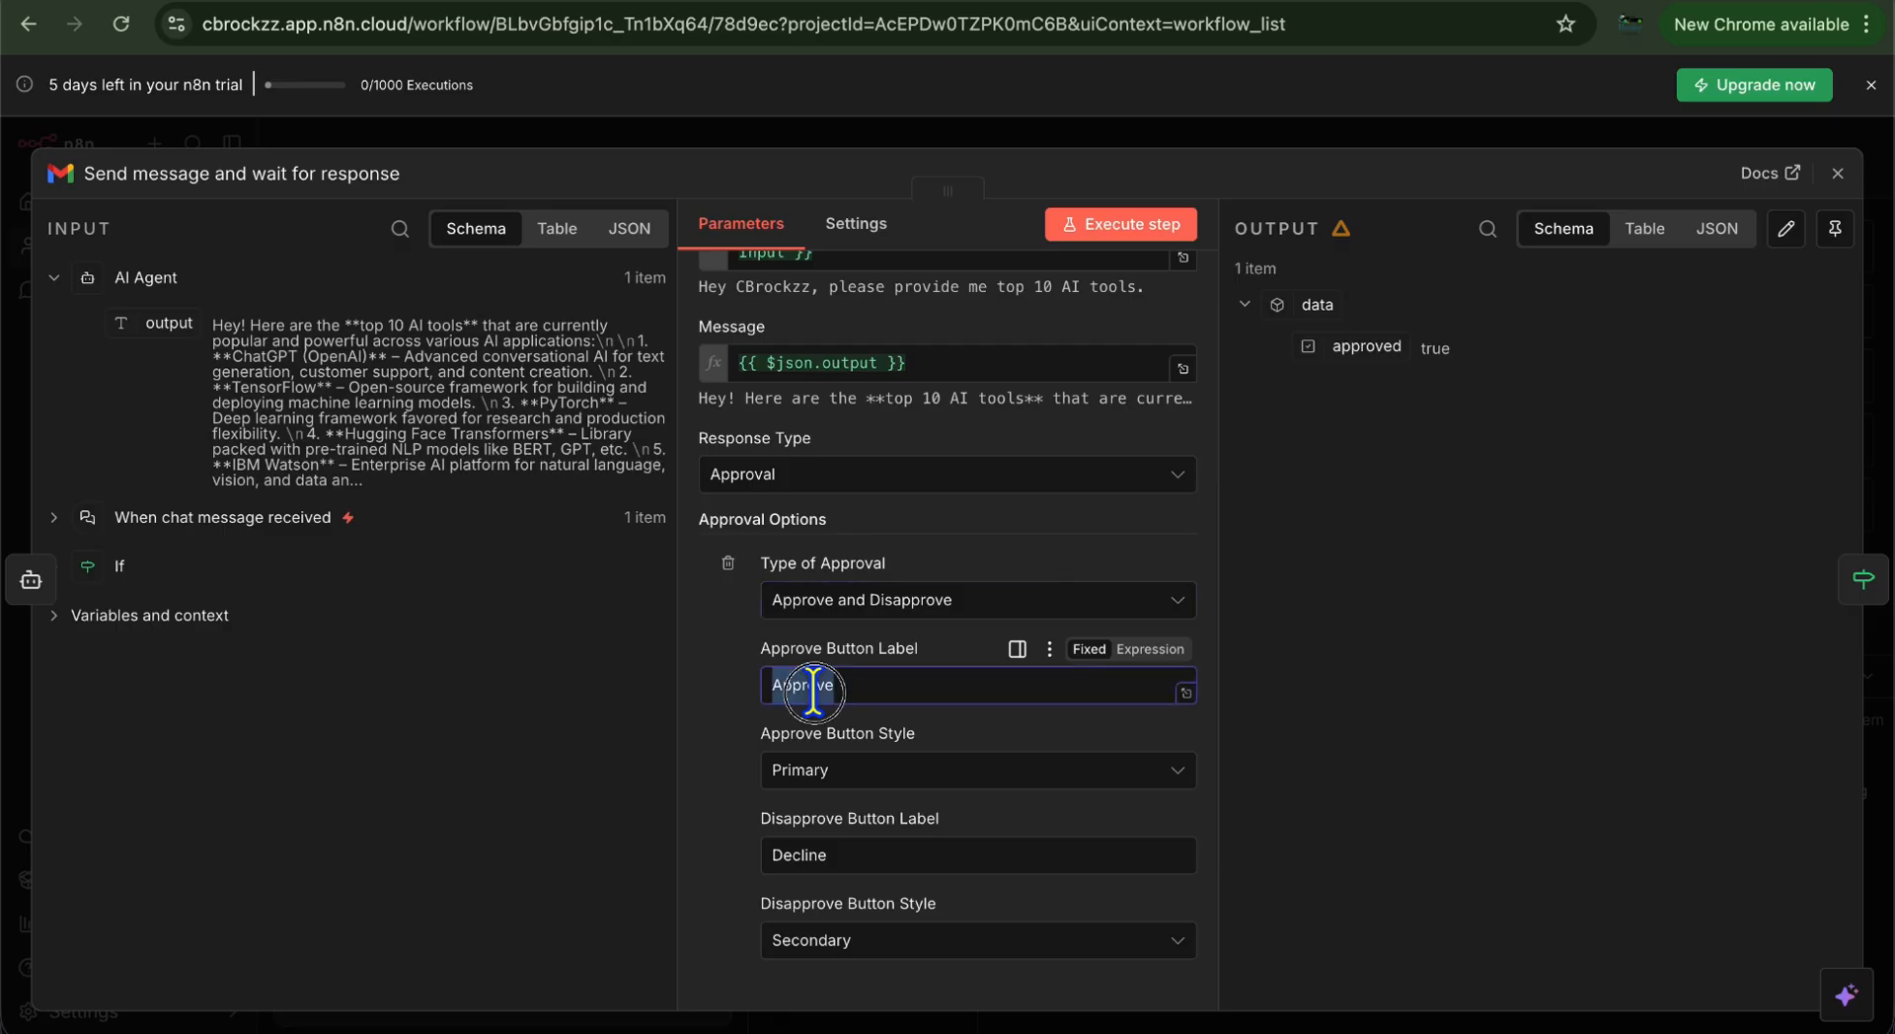
type("Like this Content")
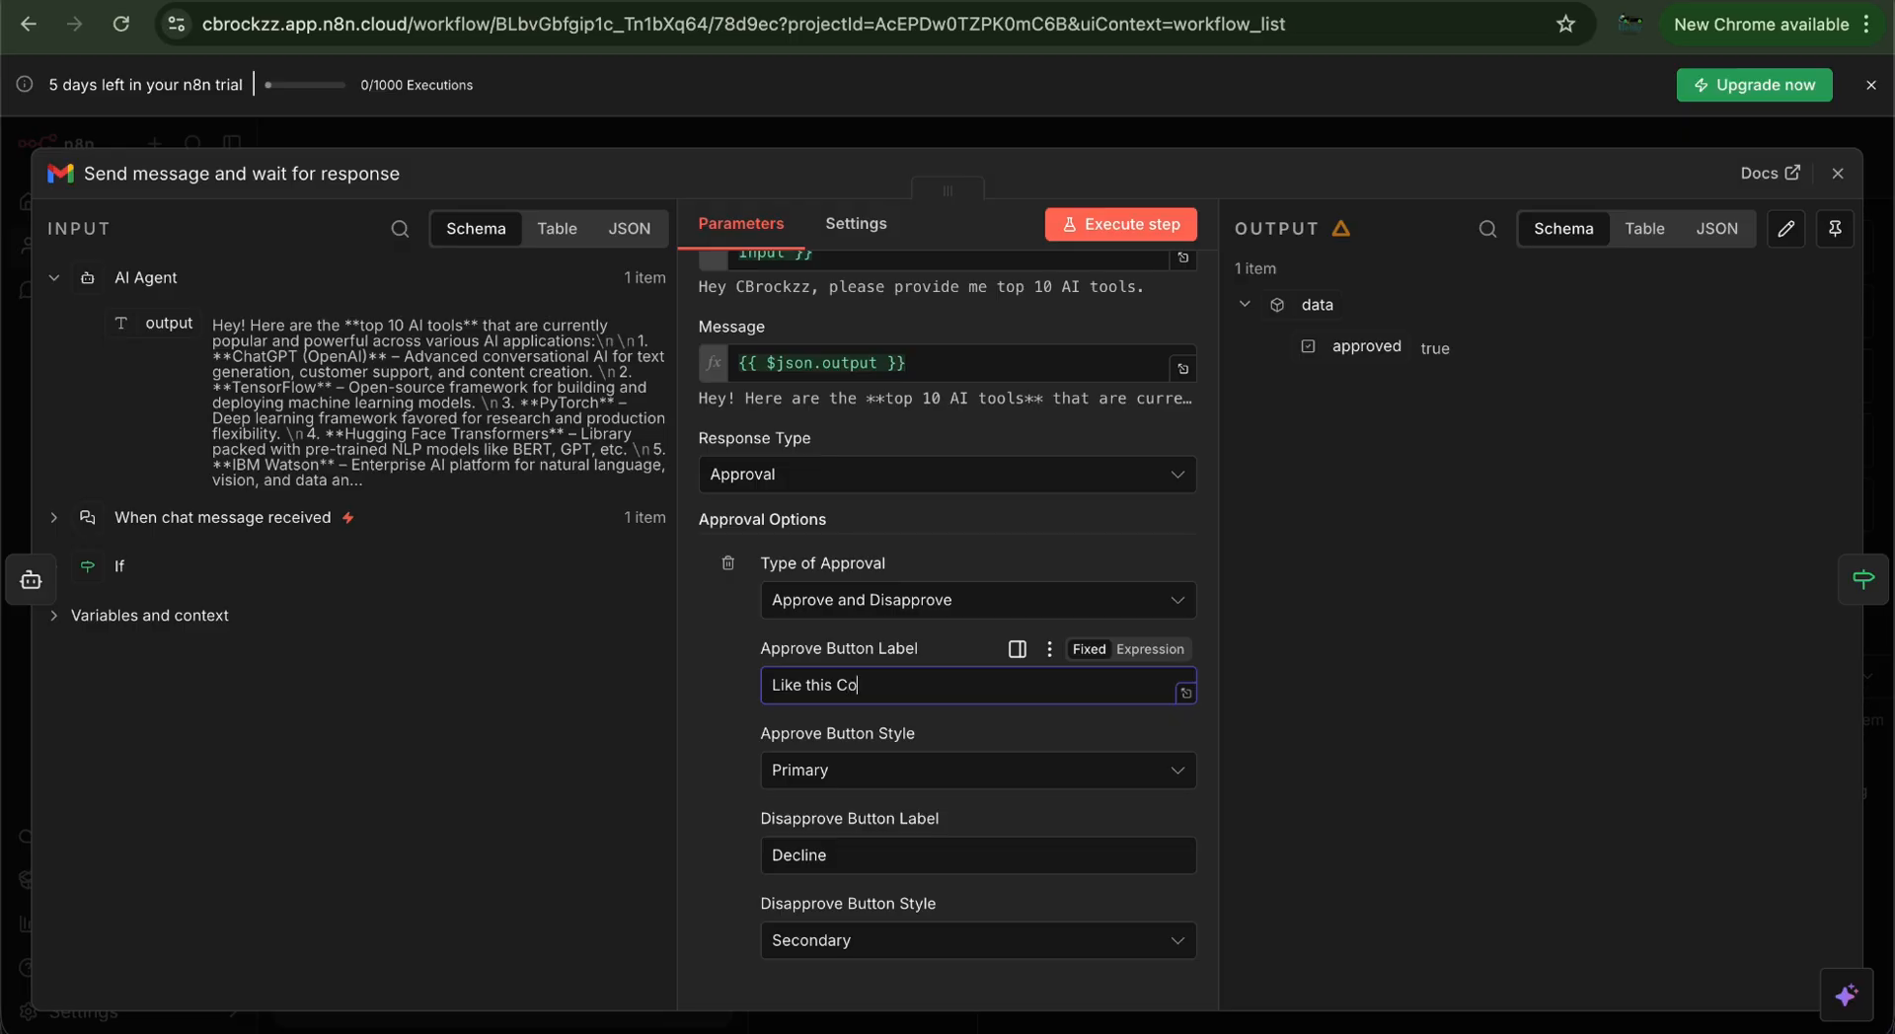
double_click(807, 855)
type("R")
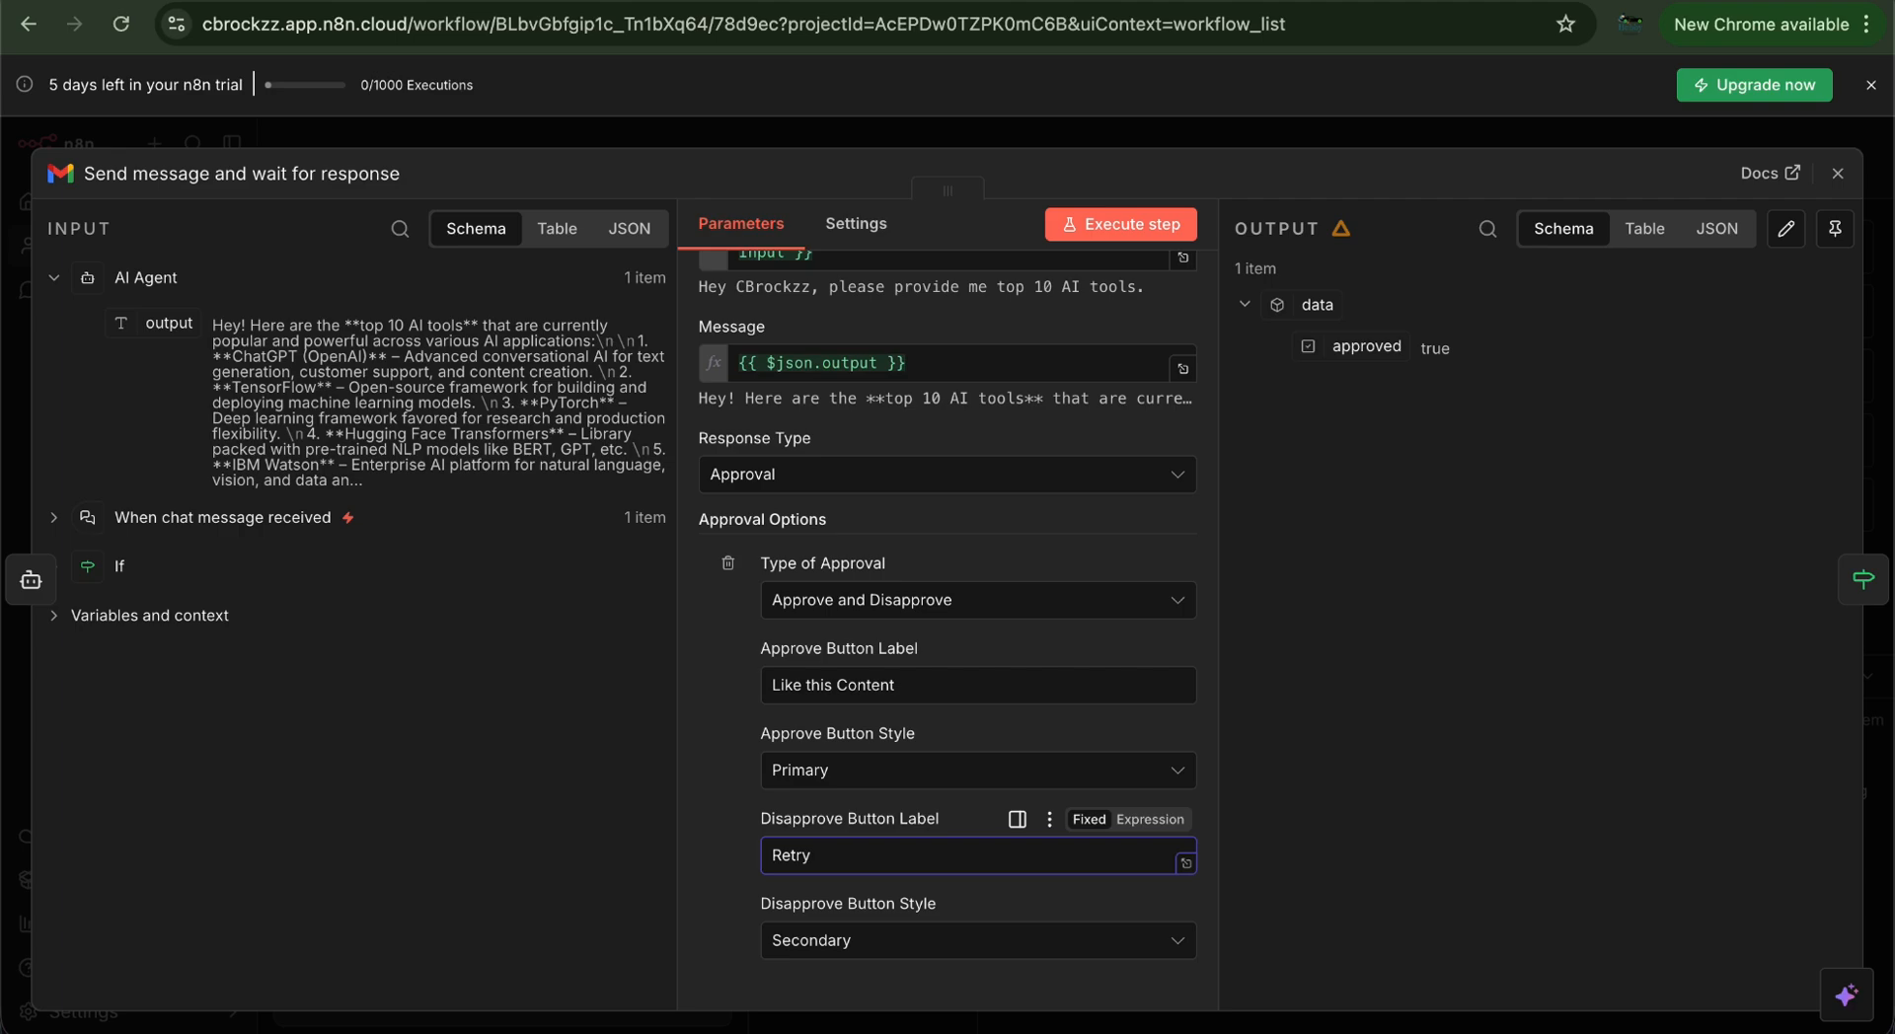
type("etry")
key("super+a")
type("N")
Reopen the Gmail node to verify the approval settings, then close it
left_click(1837, 176)
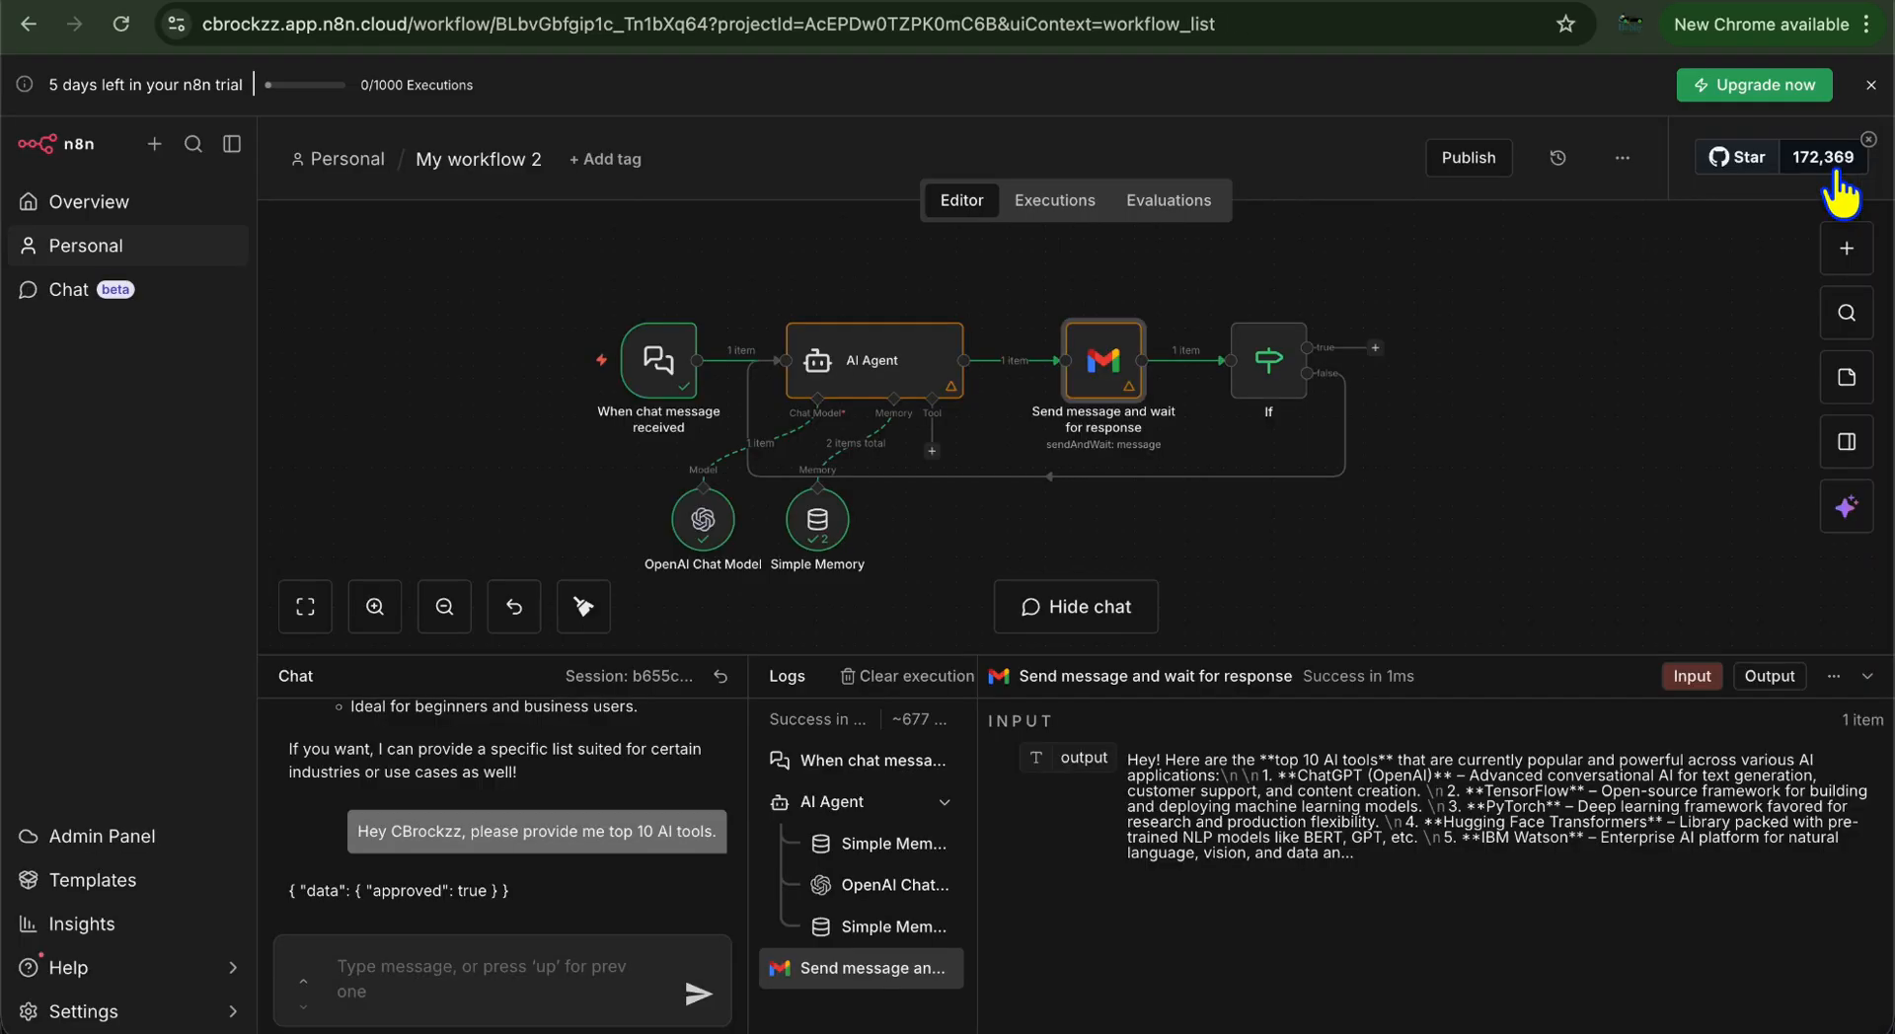
double_click(1104, 395)
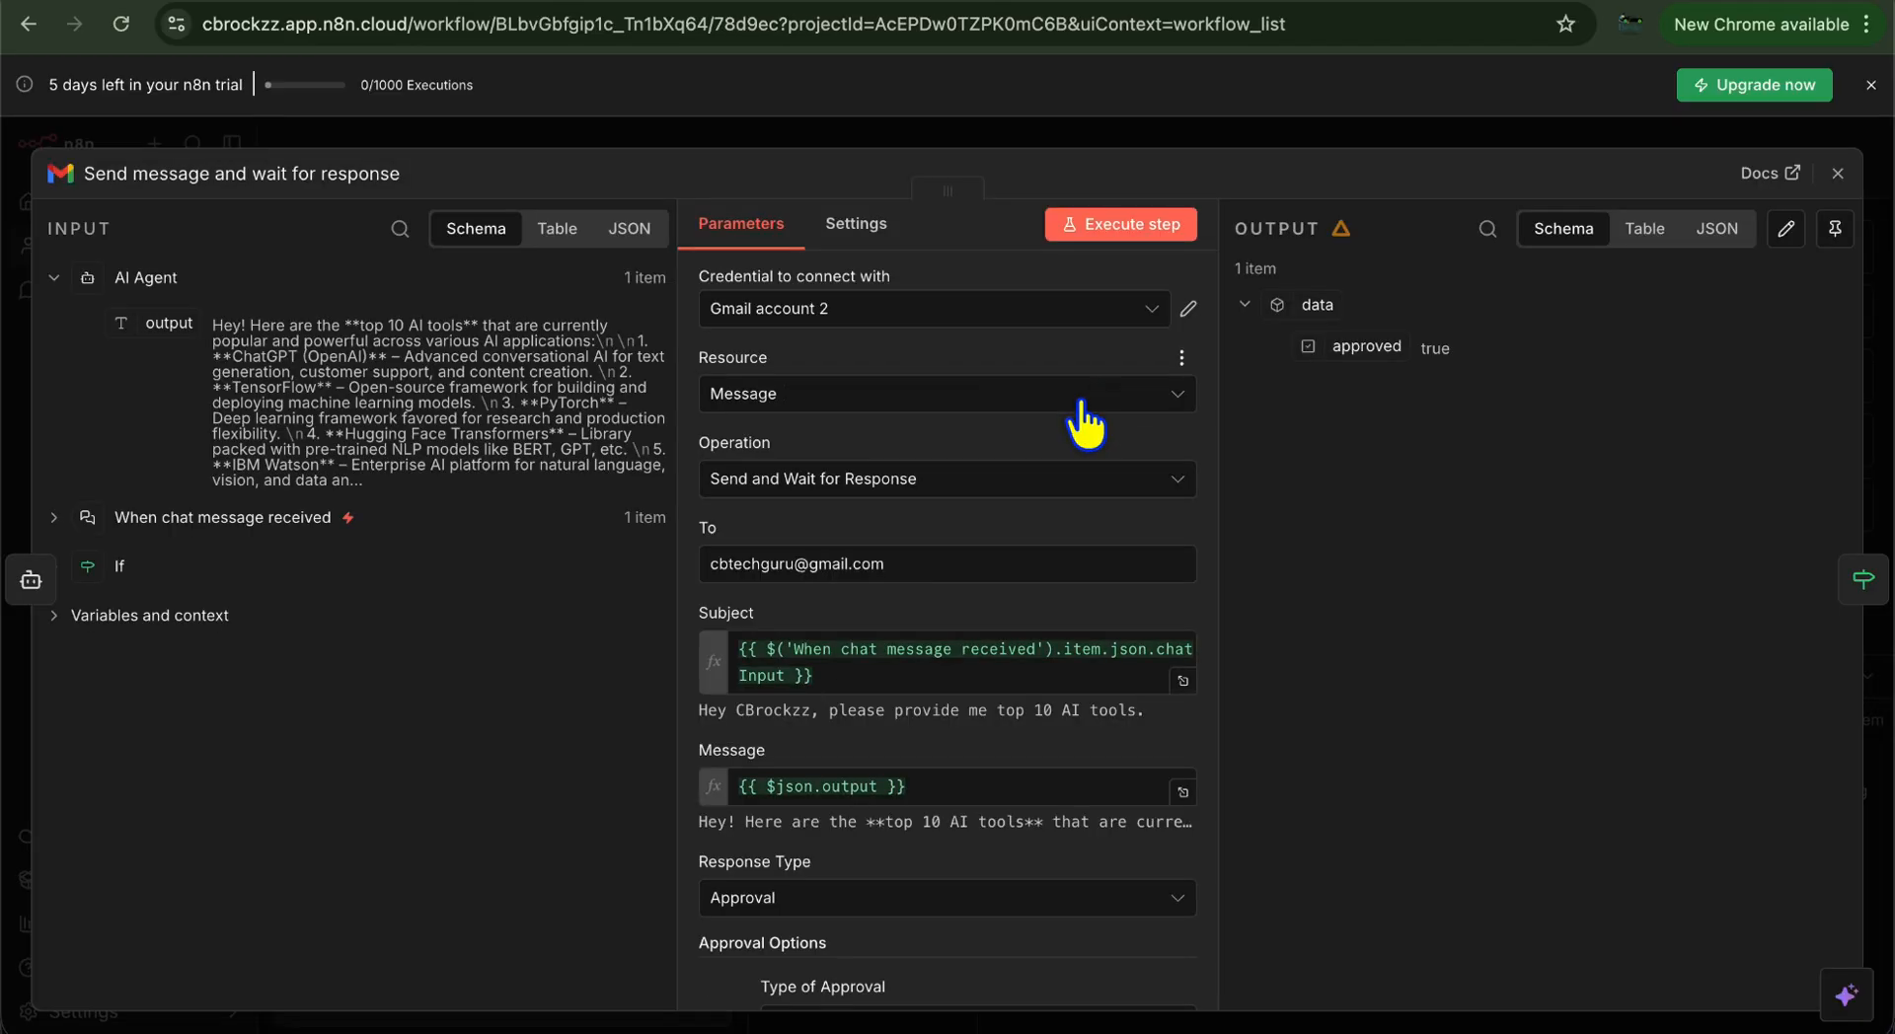
scroll(997, 624, "down", 2)
scroll(997, 623, "up", 2)
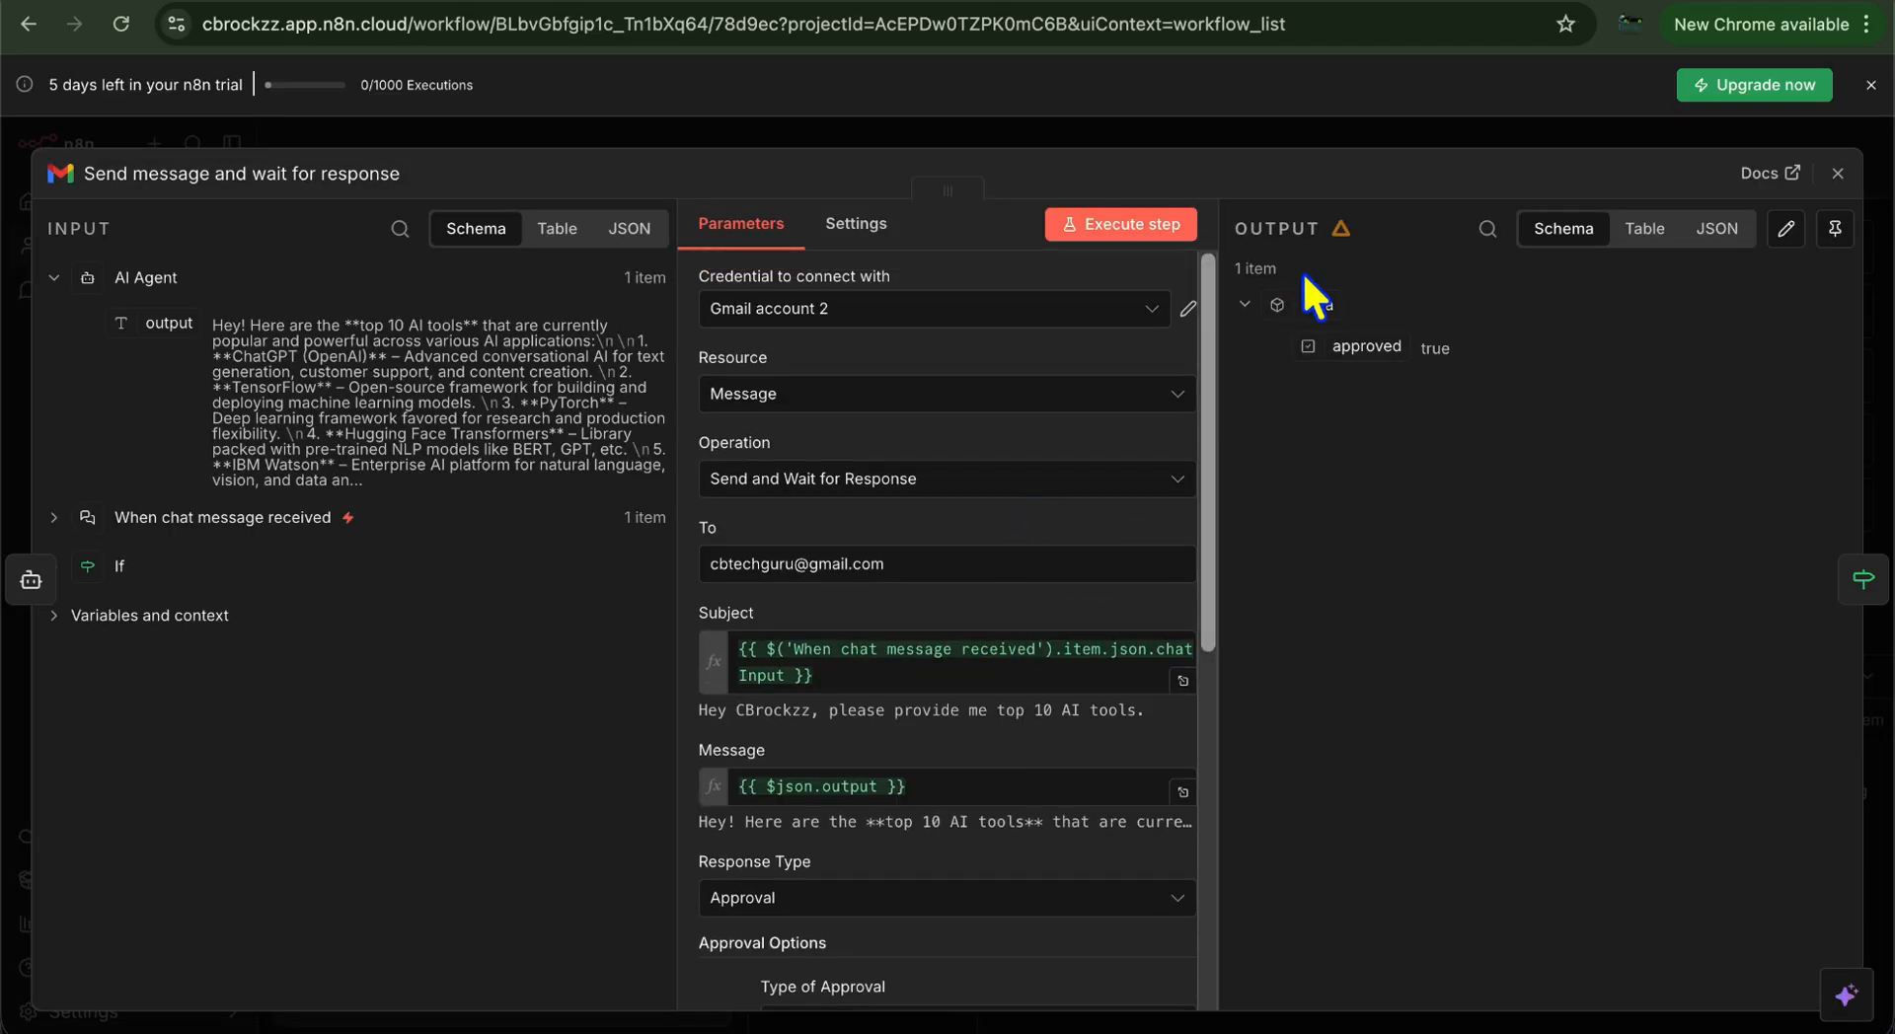
left_click(1836, 173)
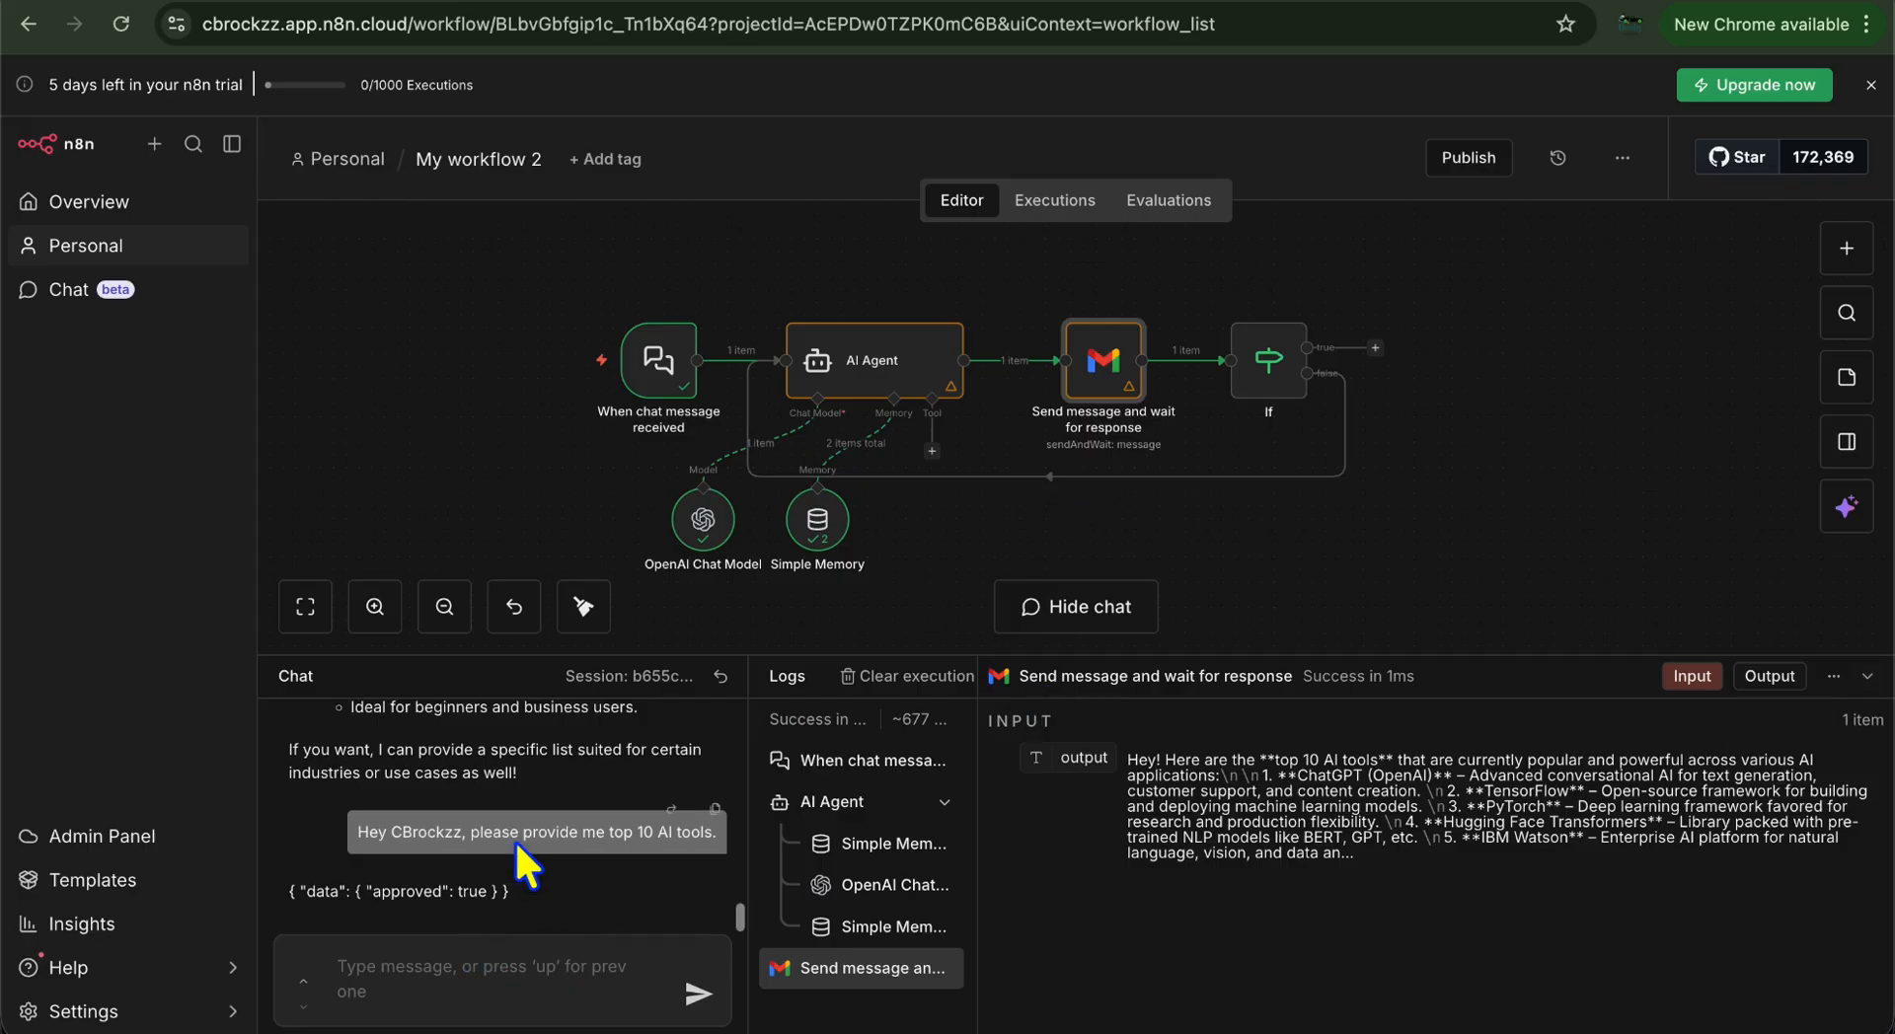
Send the agent a chat request for the top 10 AI web tools for editing
left_click(475, 973)
type("Hey")
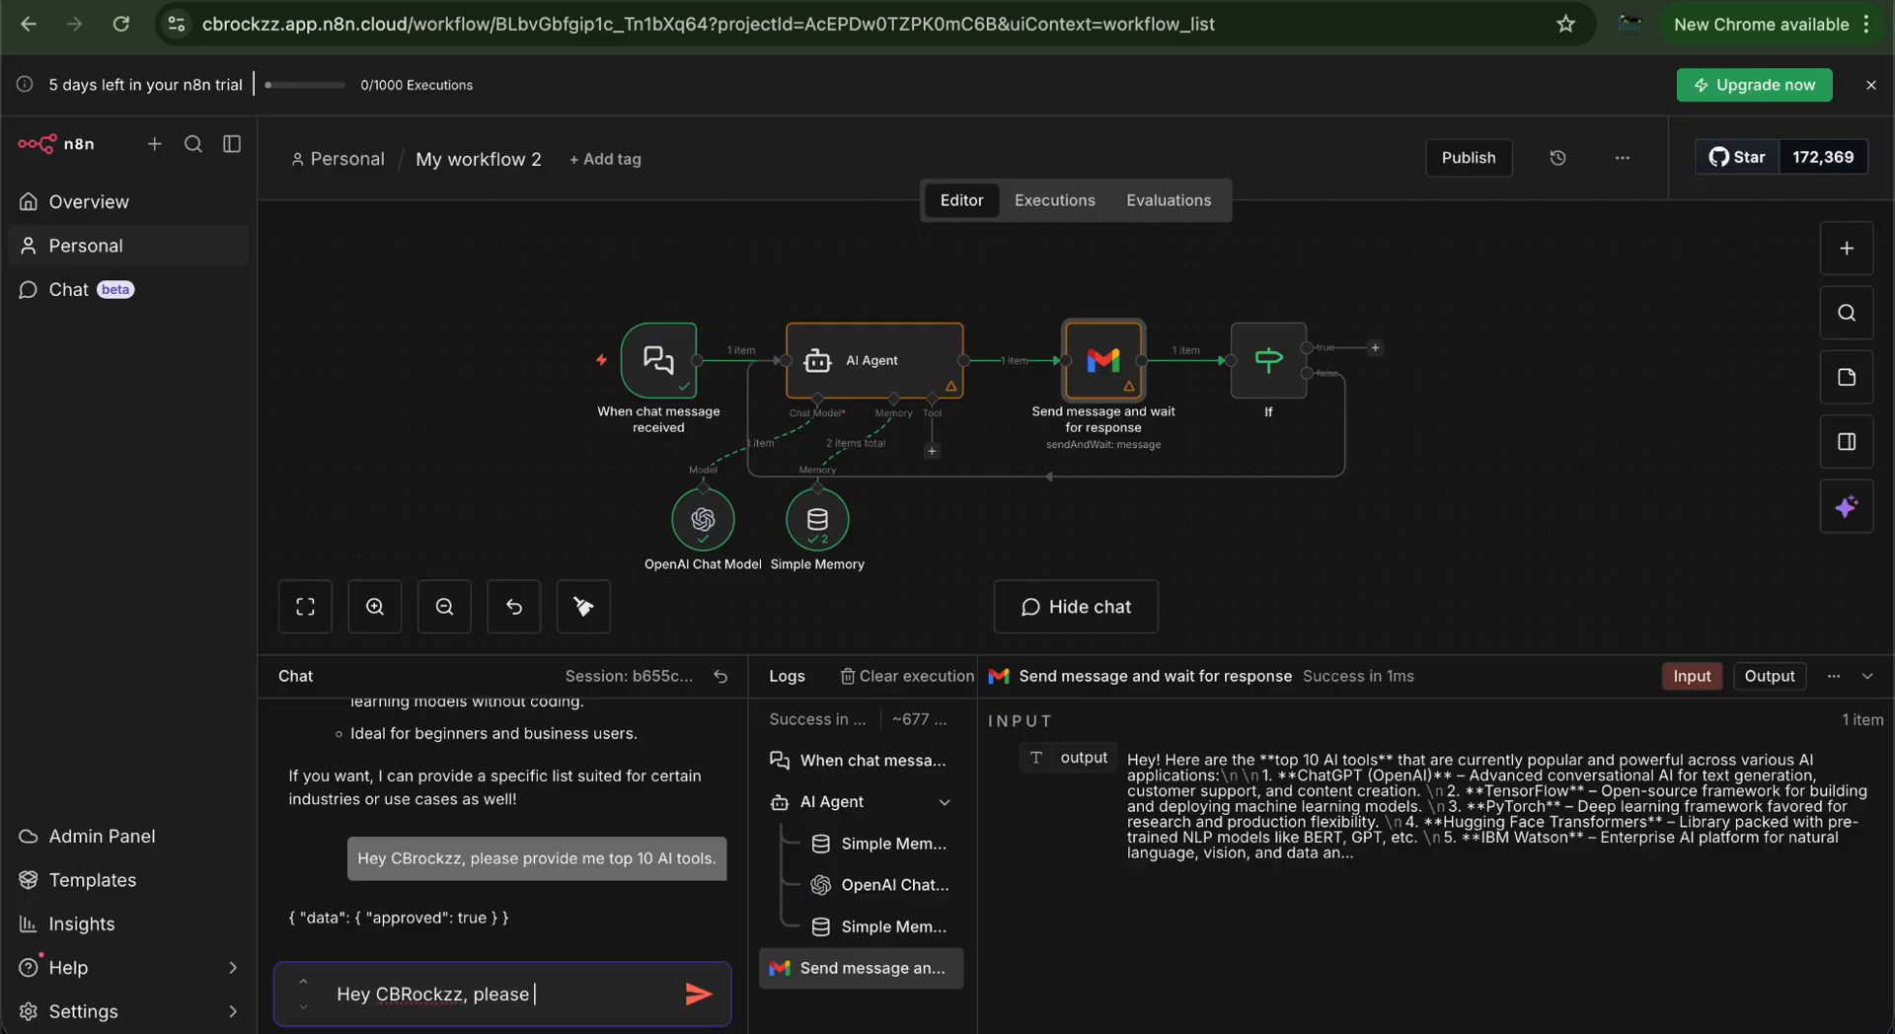
type("CBRockzz, please provide me top 10 AI web tools for editing")
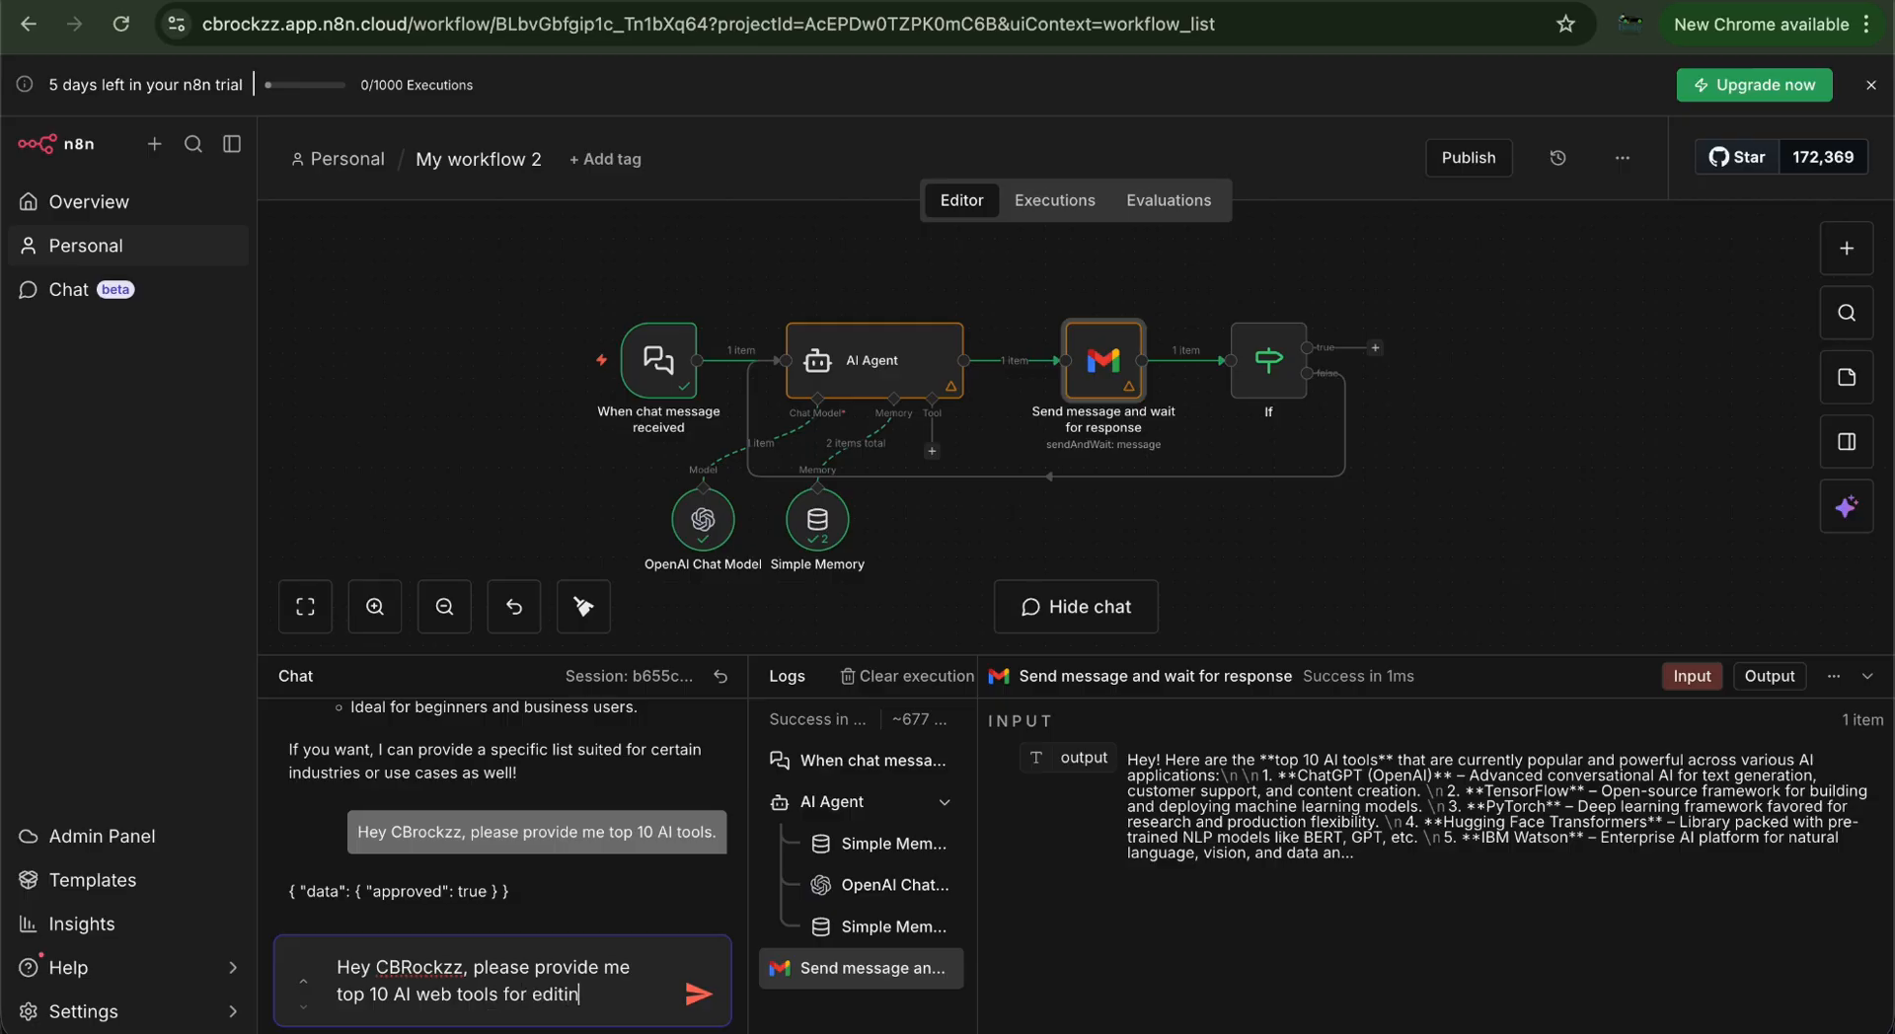
left_click(698, 994)
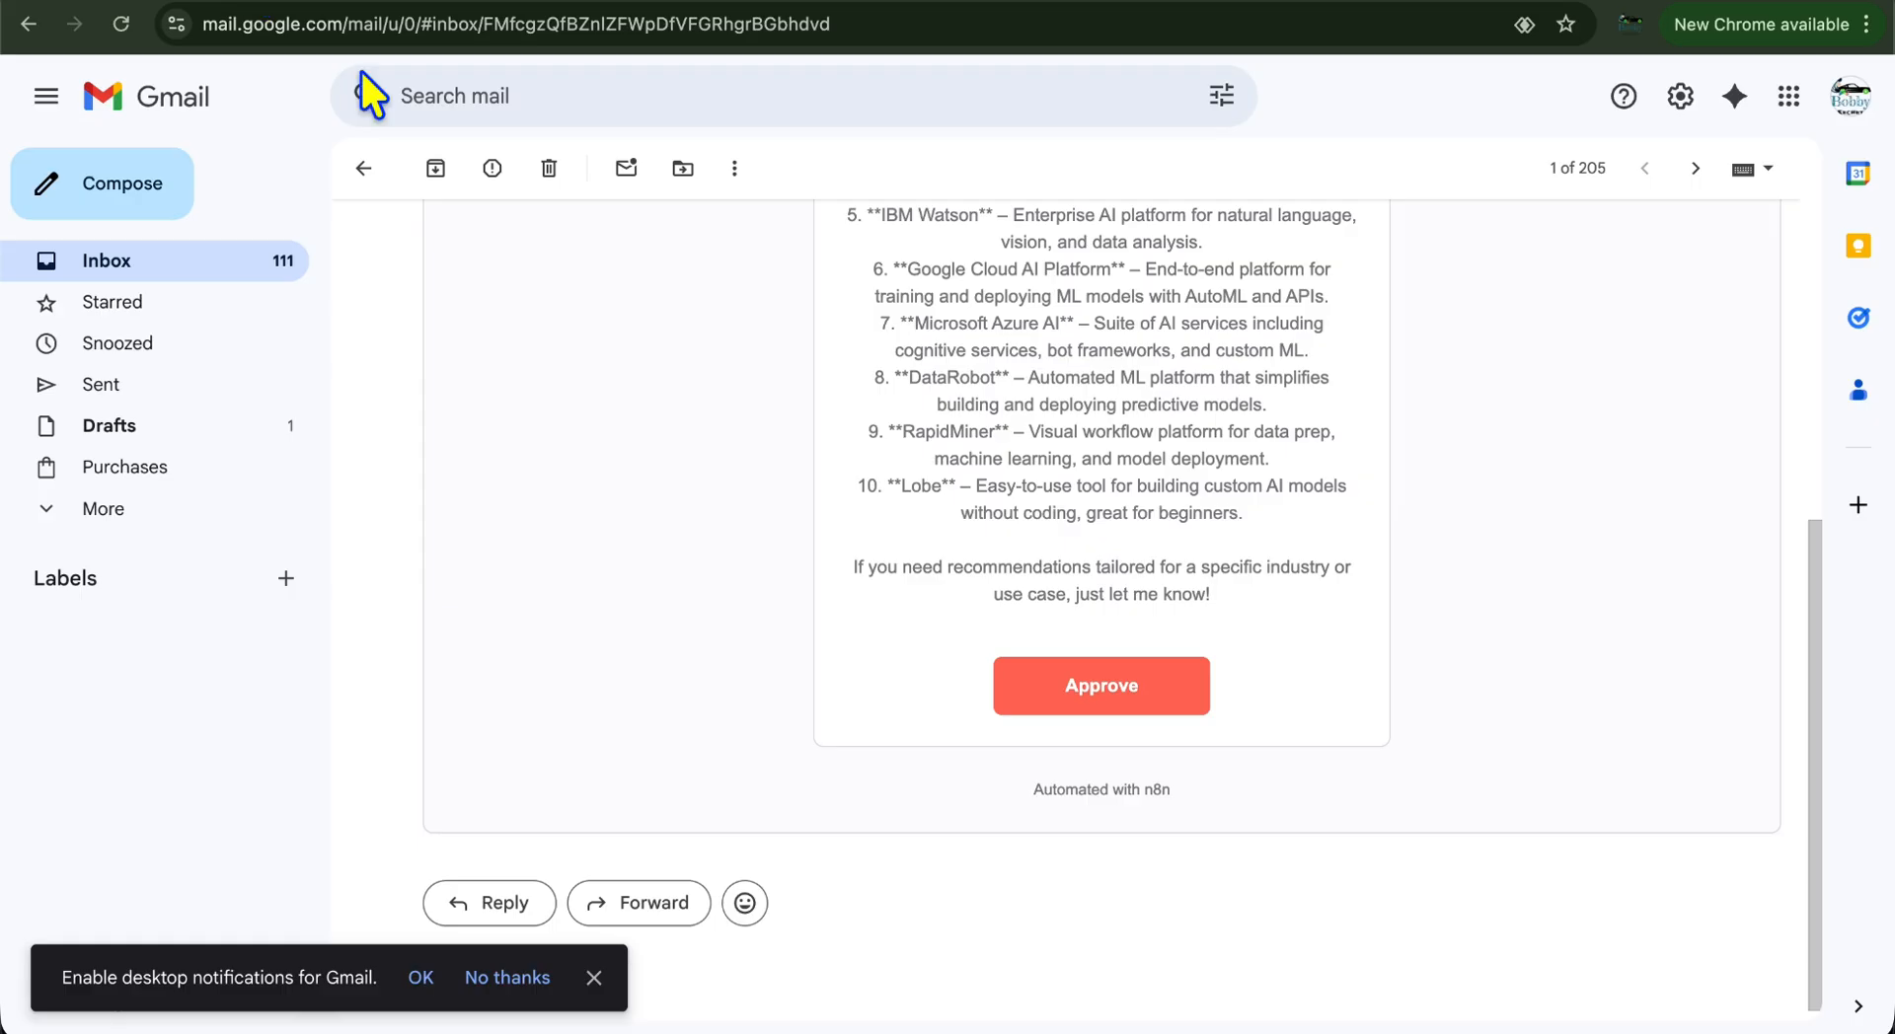
Reload the Gmail inbox and open the new AI web editing tools email
left_click(365, 169)
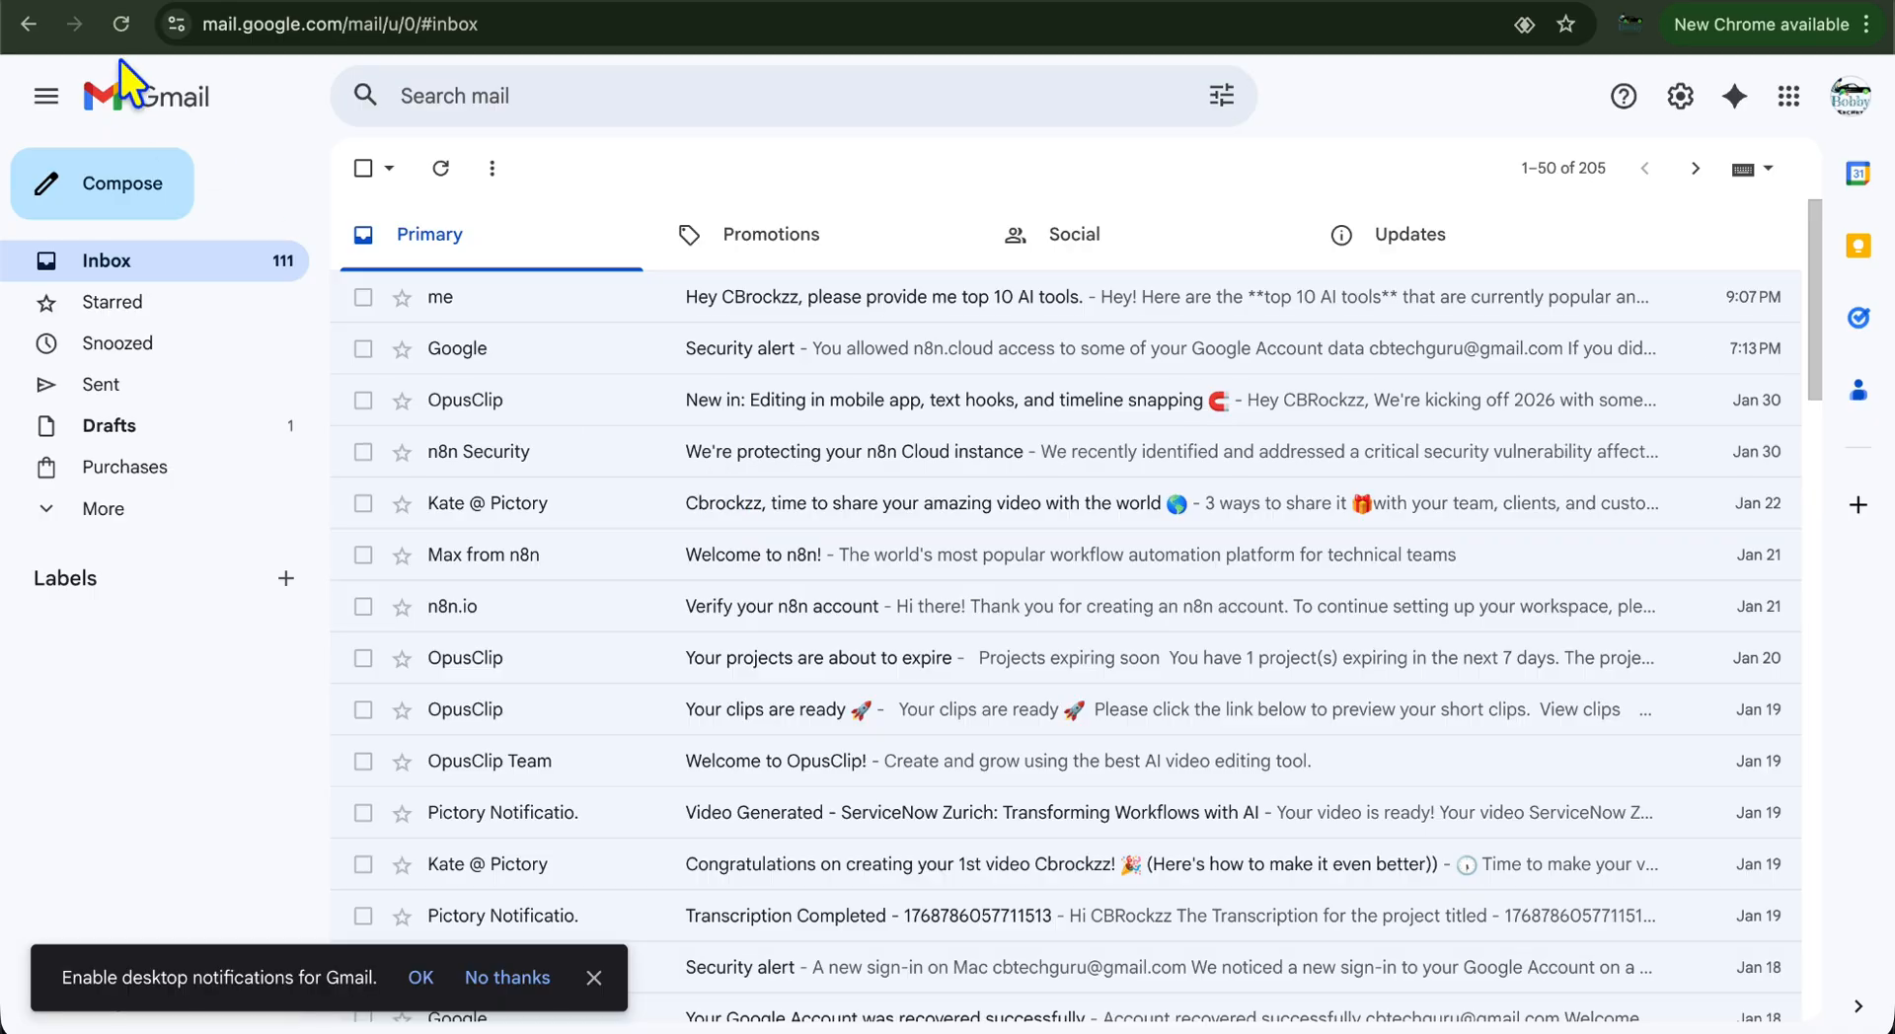
left_click(121, 30)
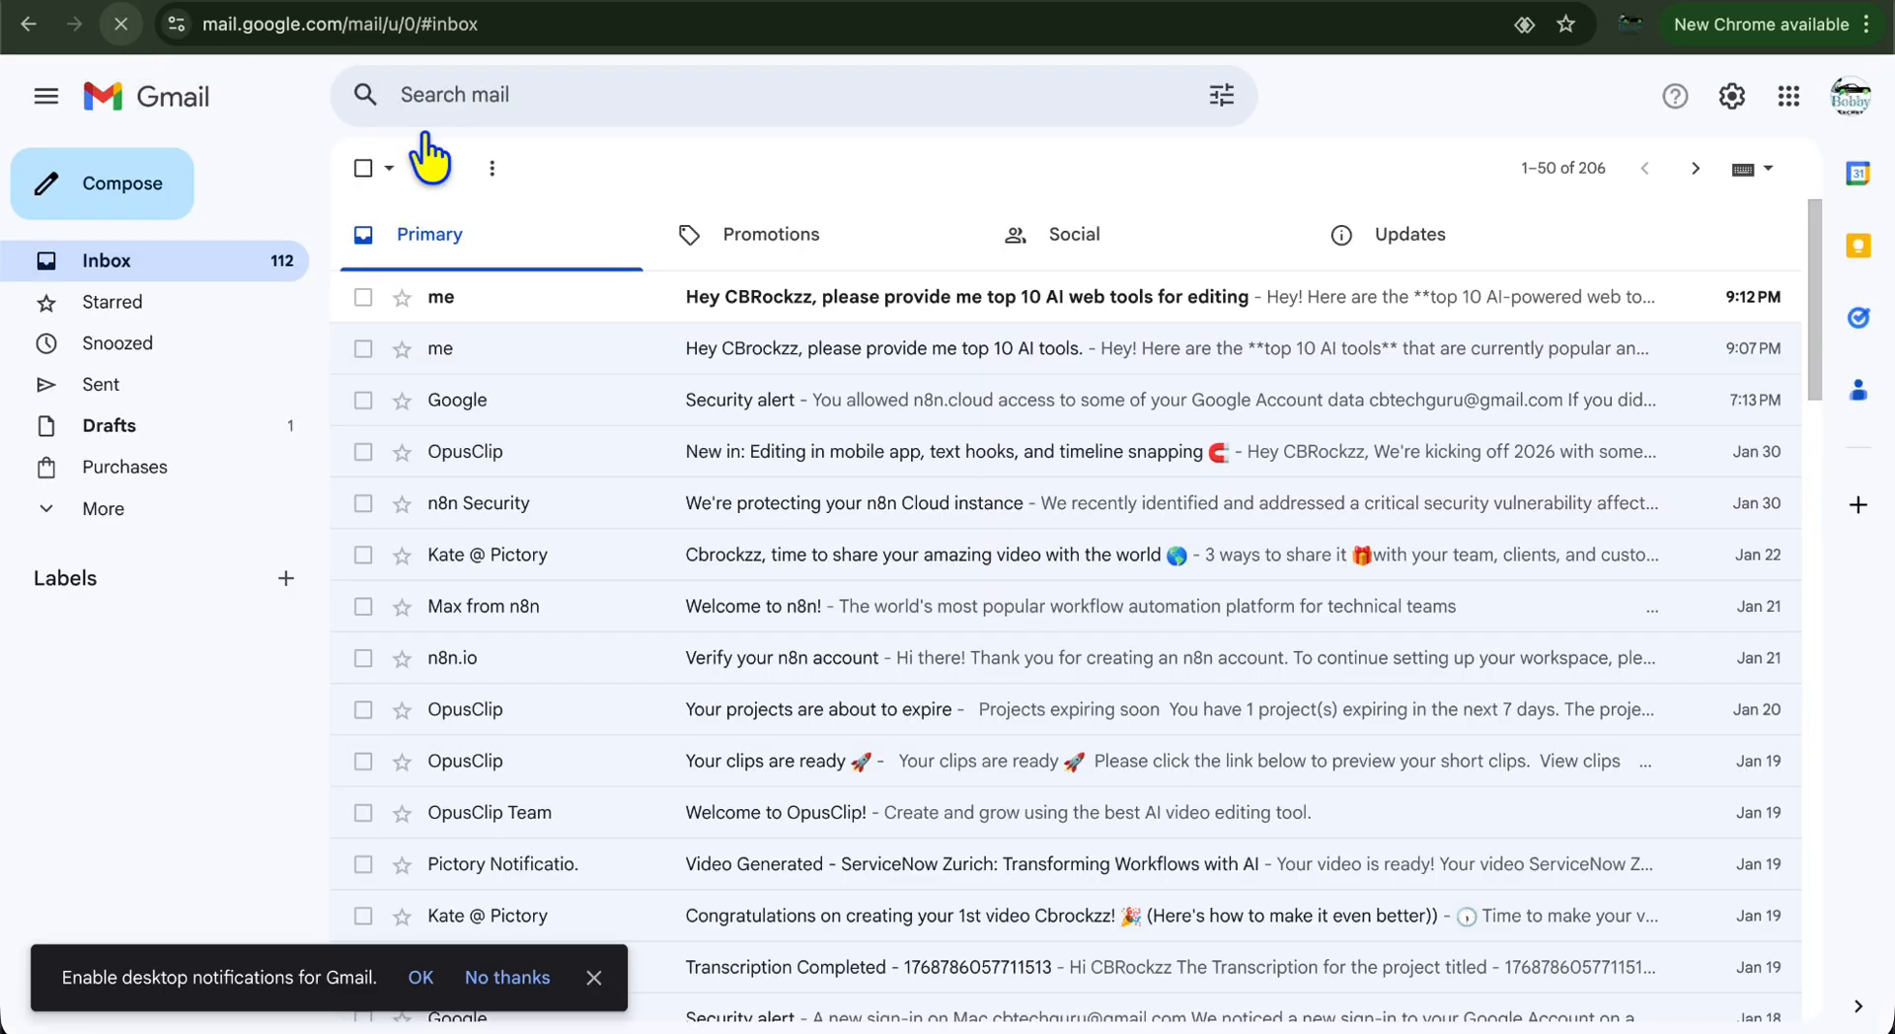
left_click(859, 296)
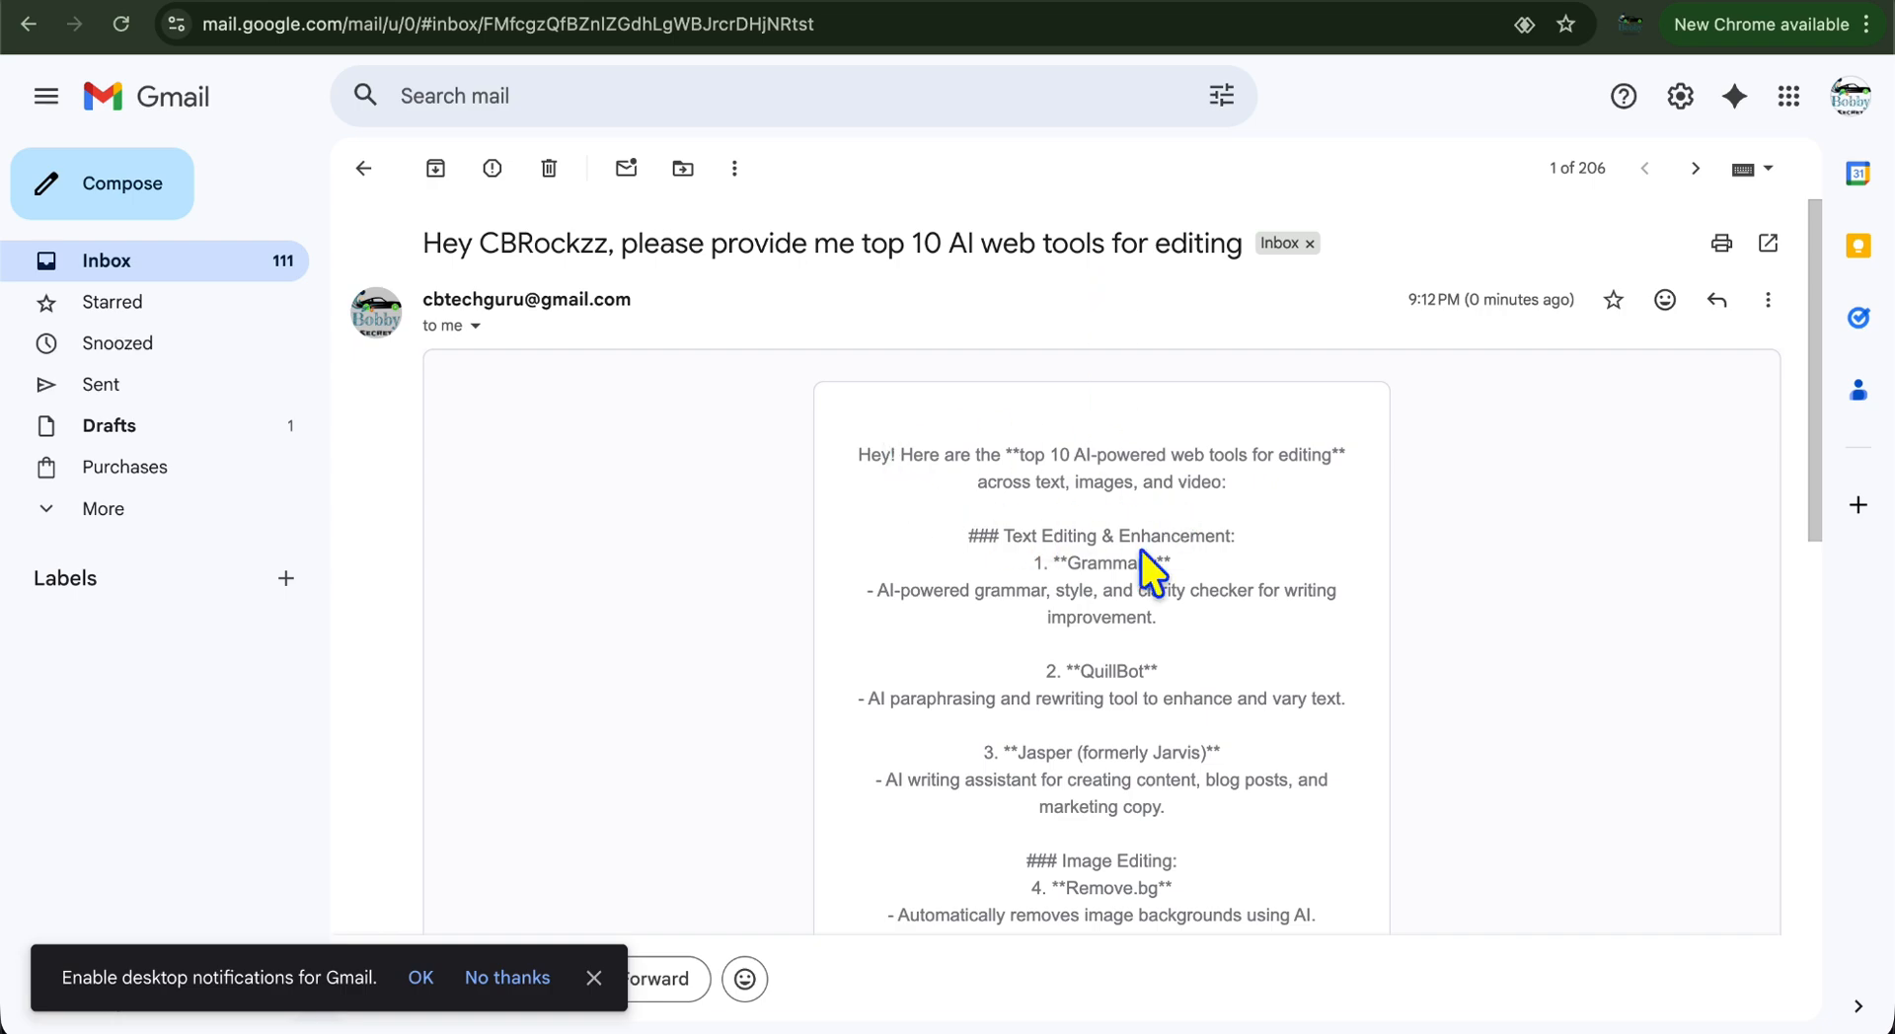
scroll(1105, 543, "down", 5)
scroll(1141, 548, "down", 4)
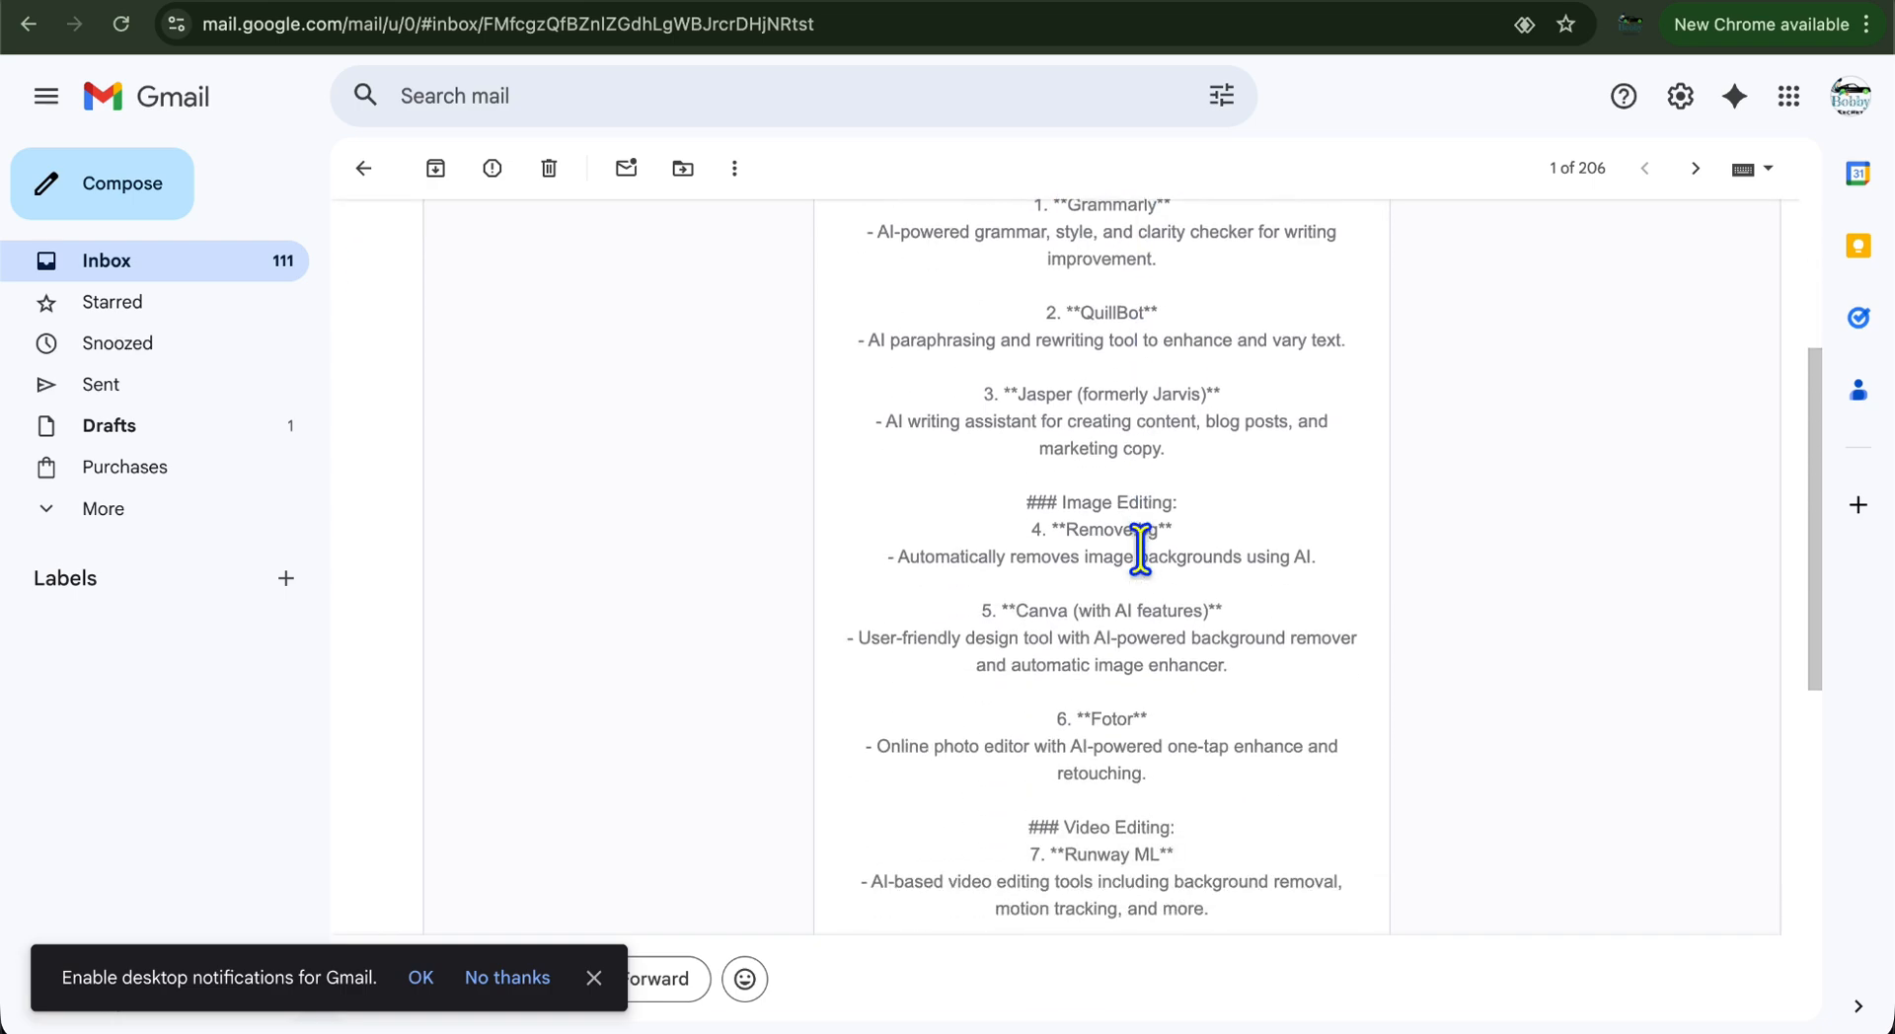
scroll(1141, 549, "up", 9)
scroll(1141, 549, "down", 12)
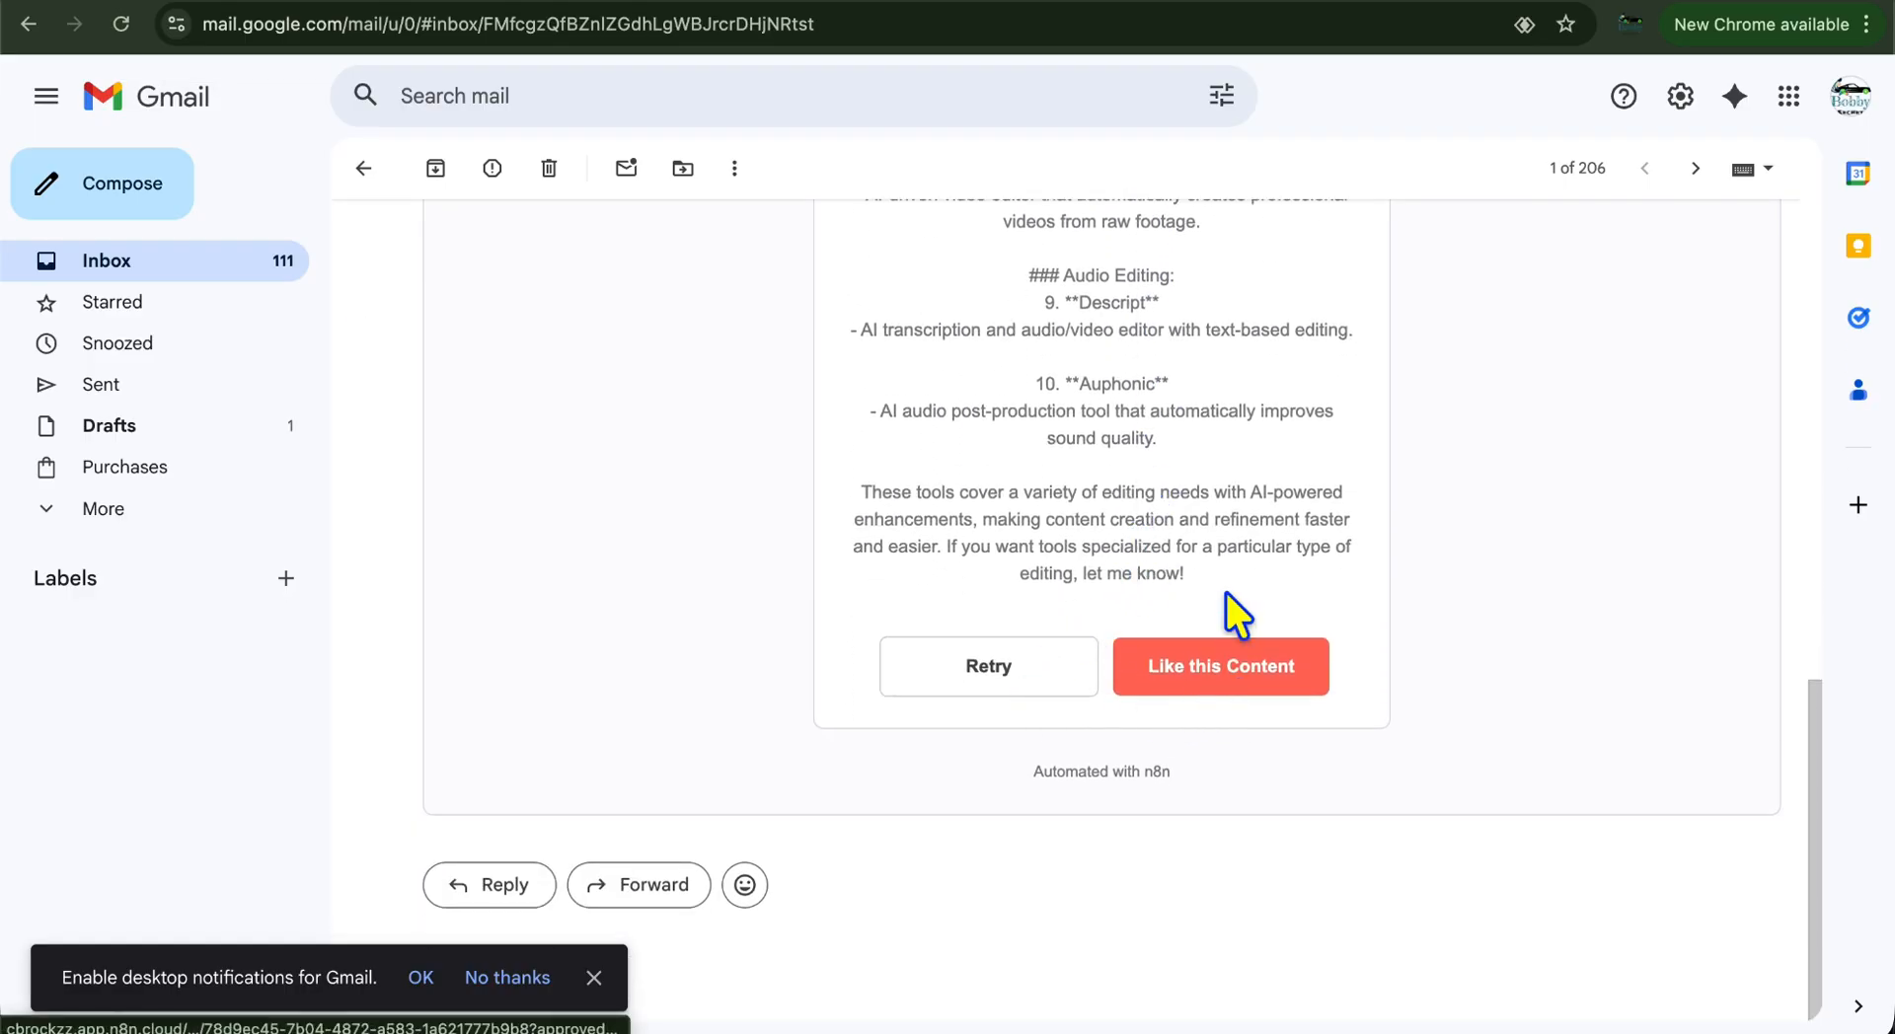
Approve it with 'Like this Content' and return to the n8n workflow
left_click(1212, 678)
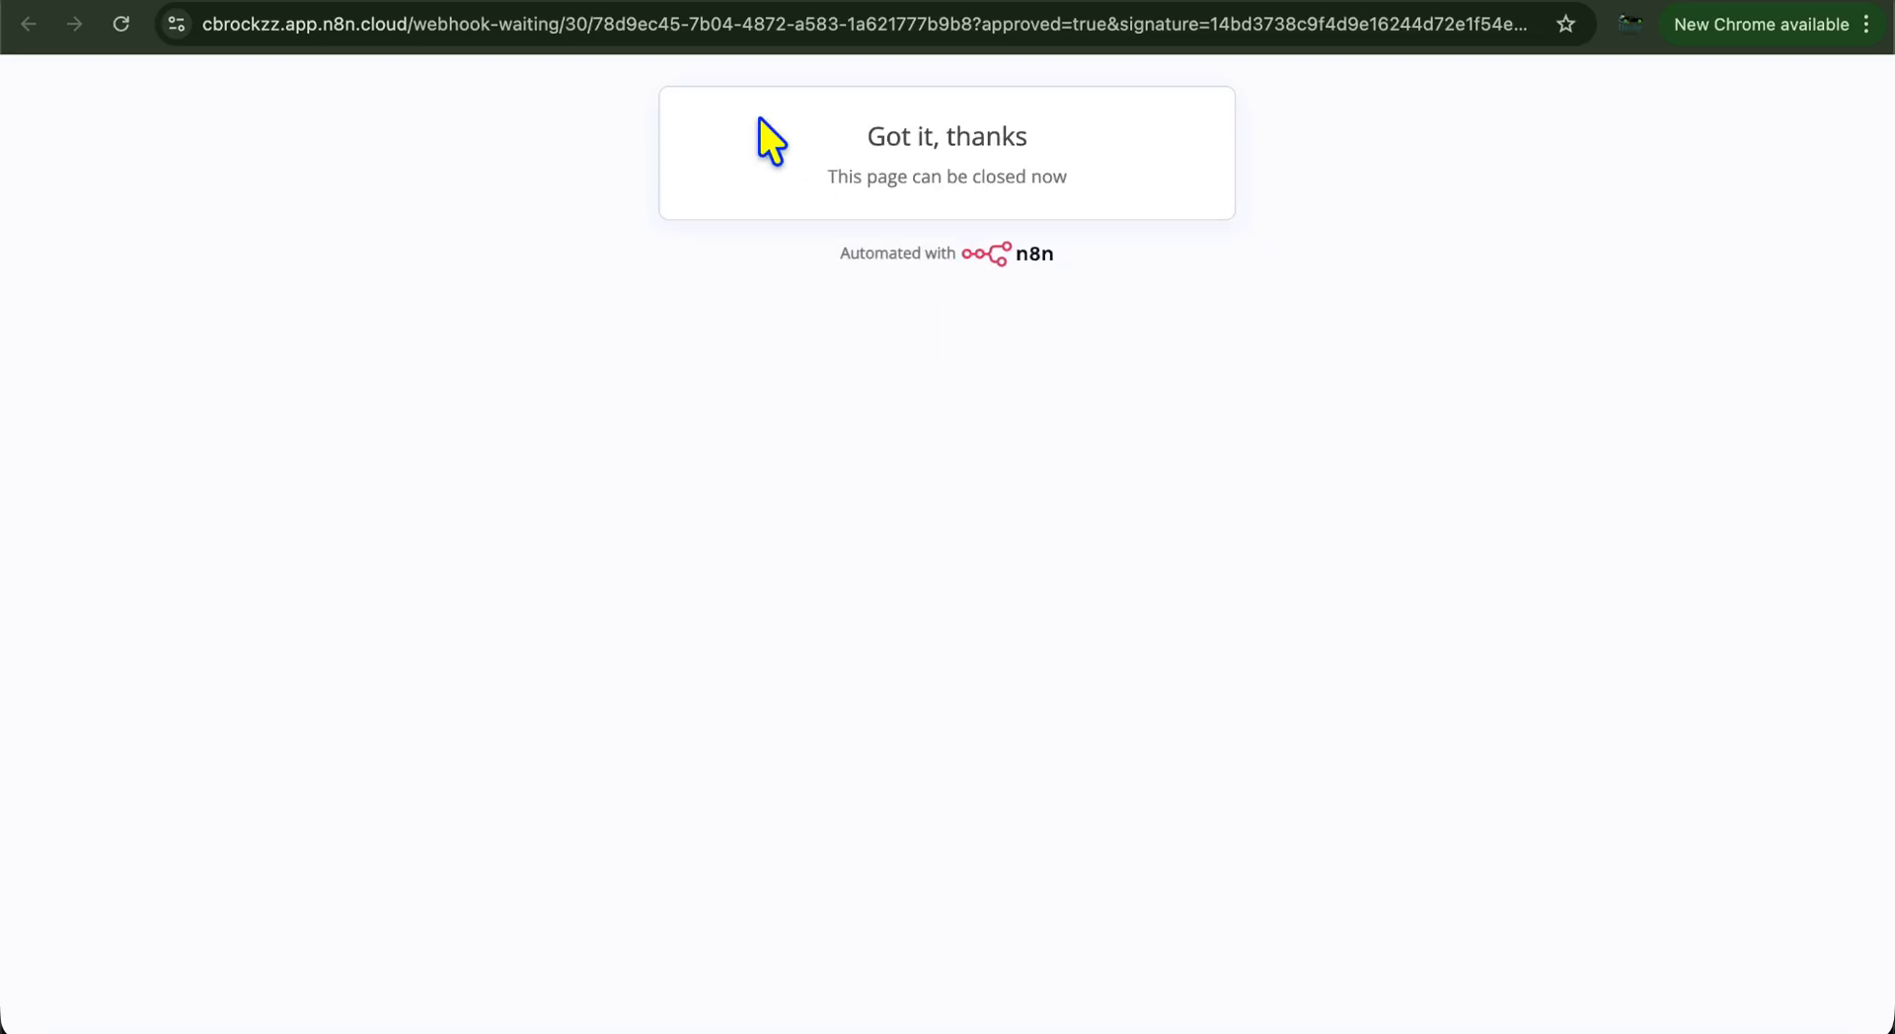
key("super+w")
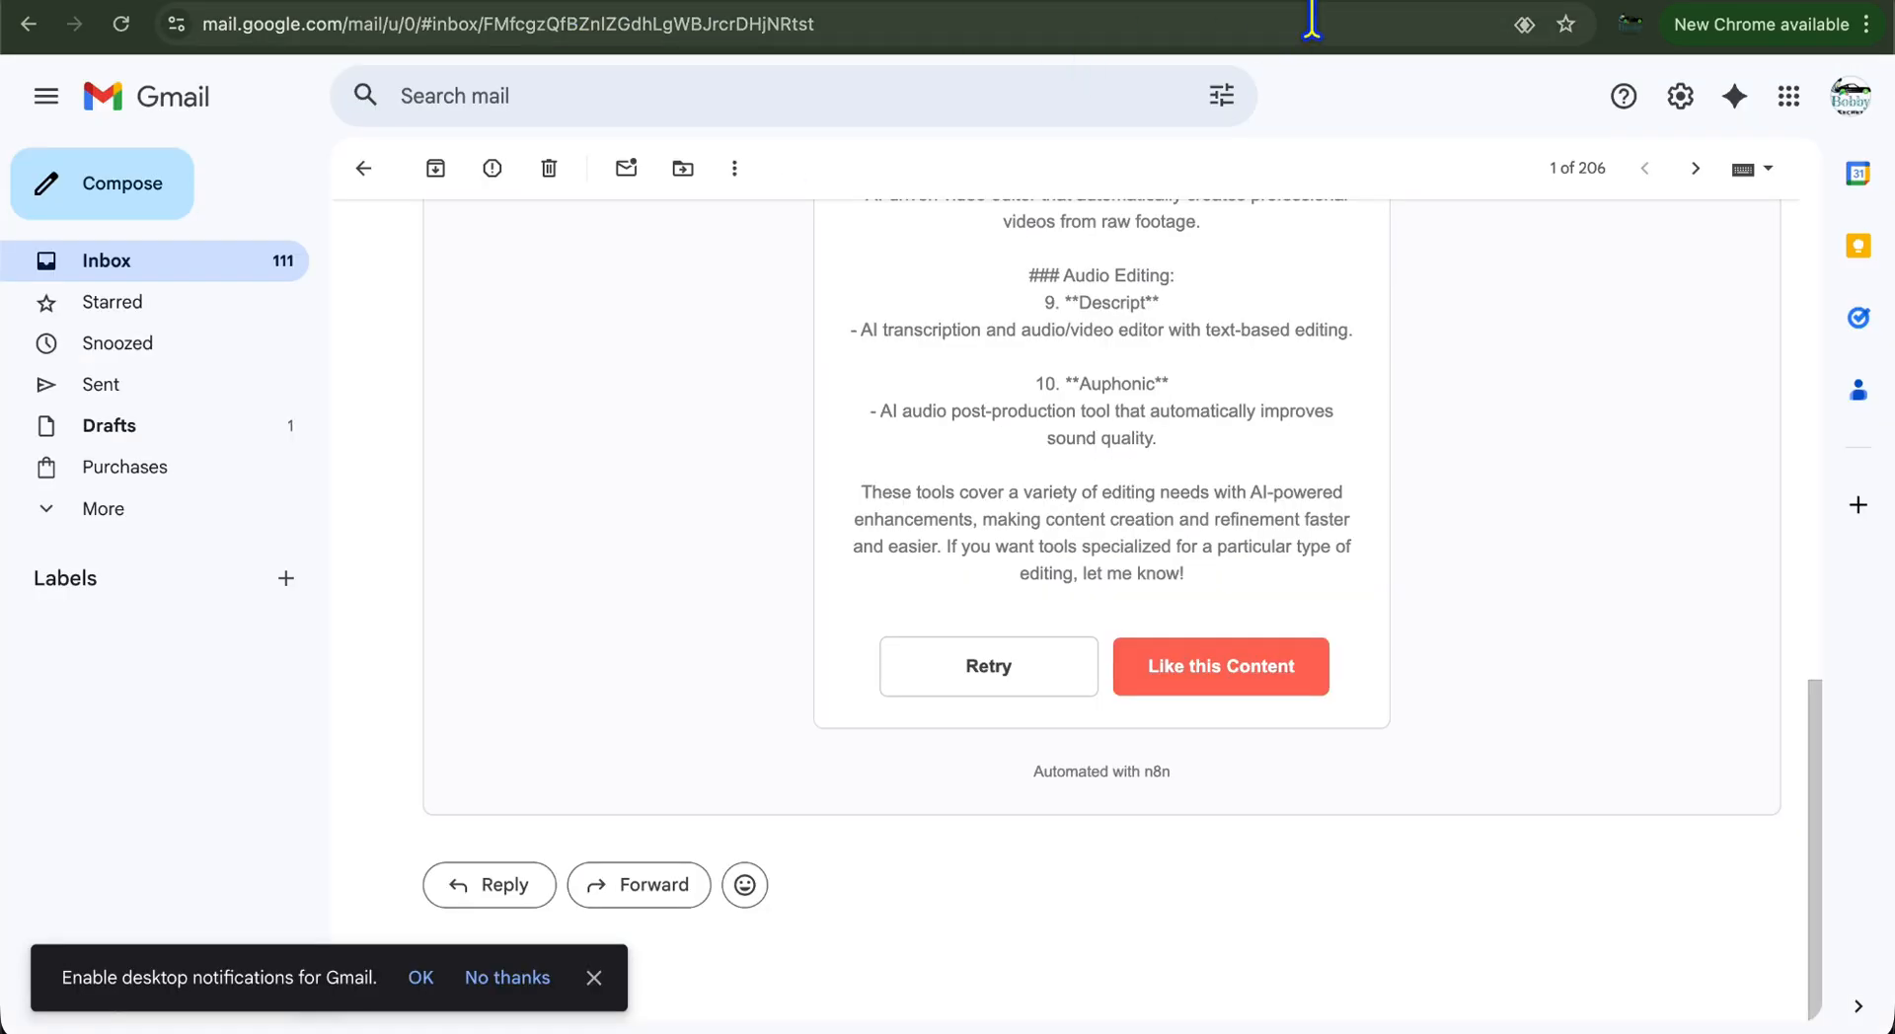
key("ctrl+shift+Tab")
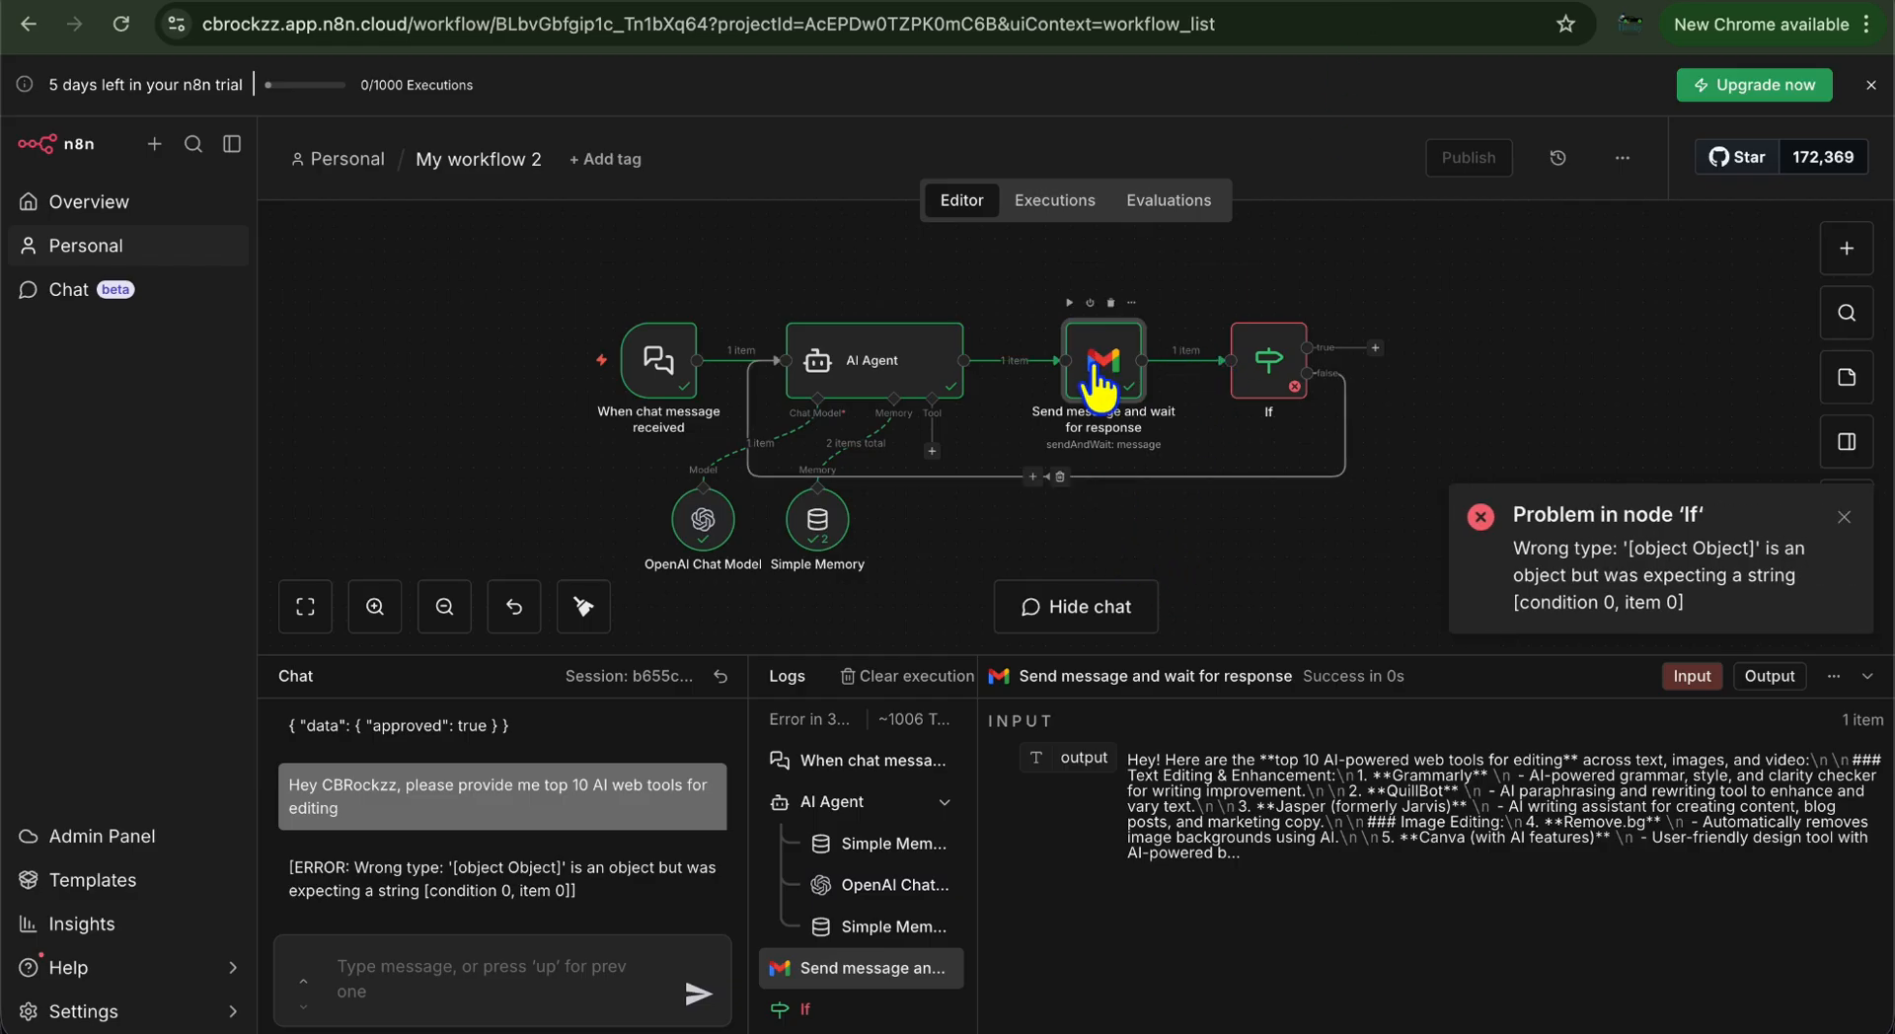
Replace the If condition's first value with {{ $json.data.approved }}
mouse_move(1206, 370)
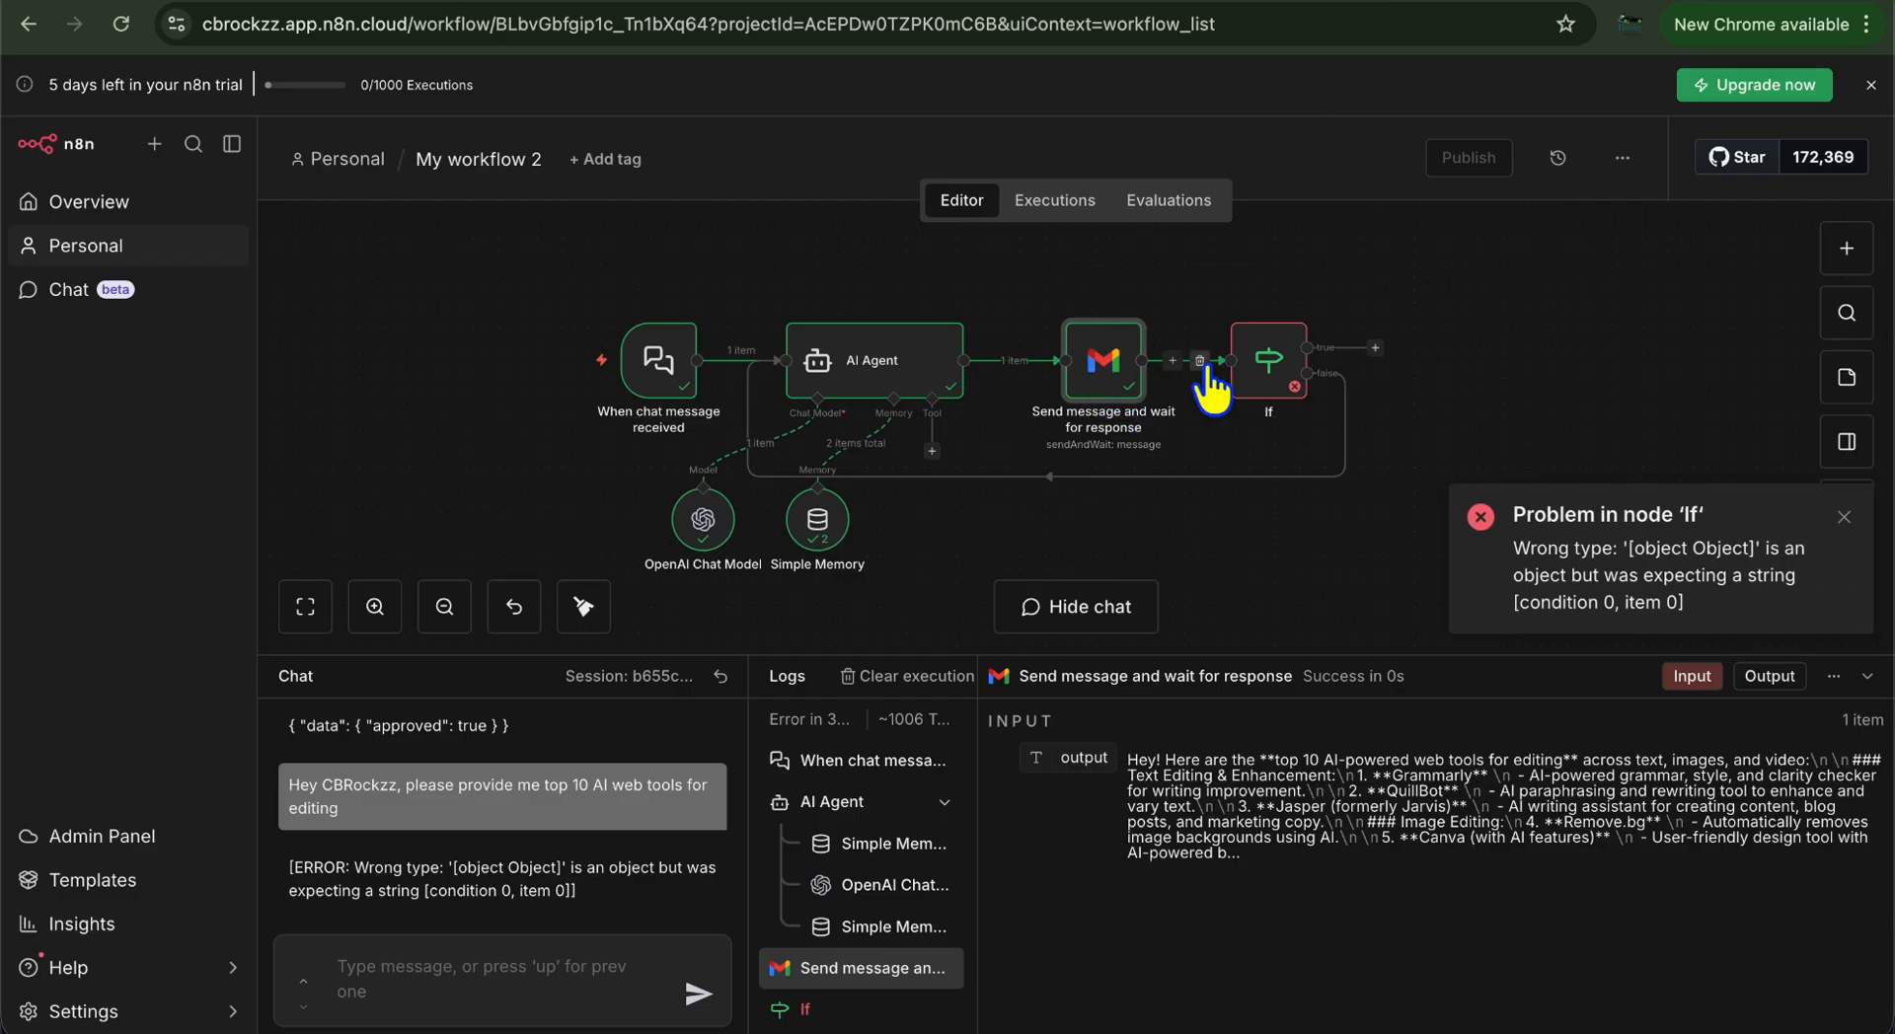
mouse_move(1271, 375)
double_click(1270, 375)
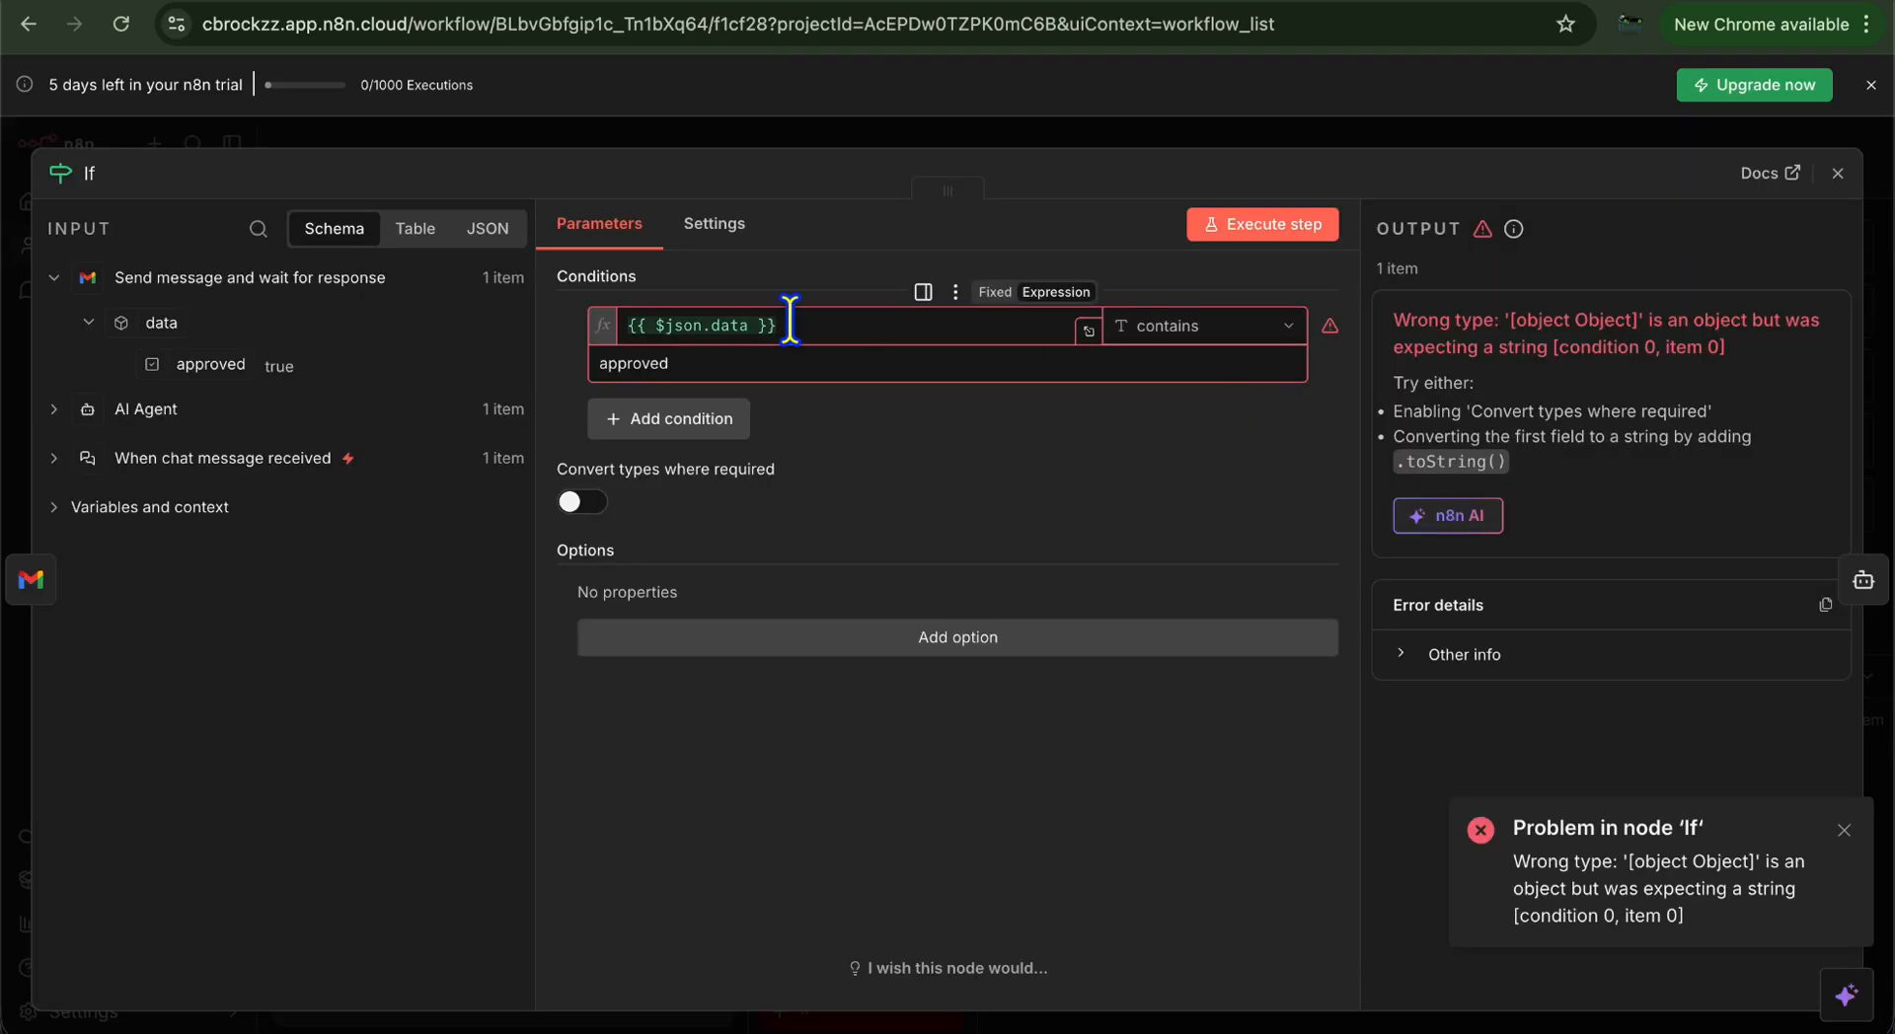
left_click(742, 326)
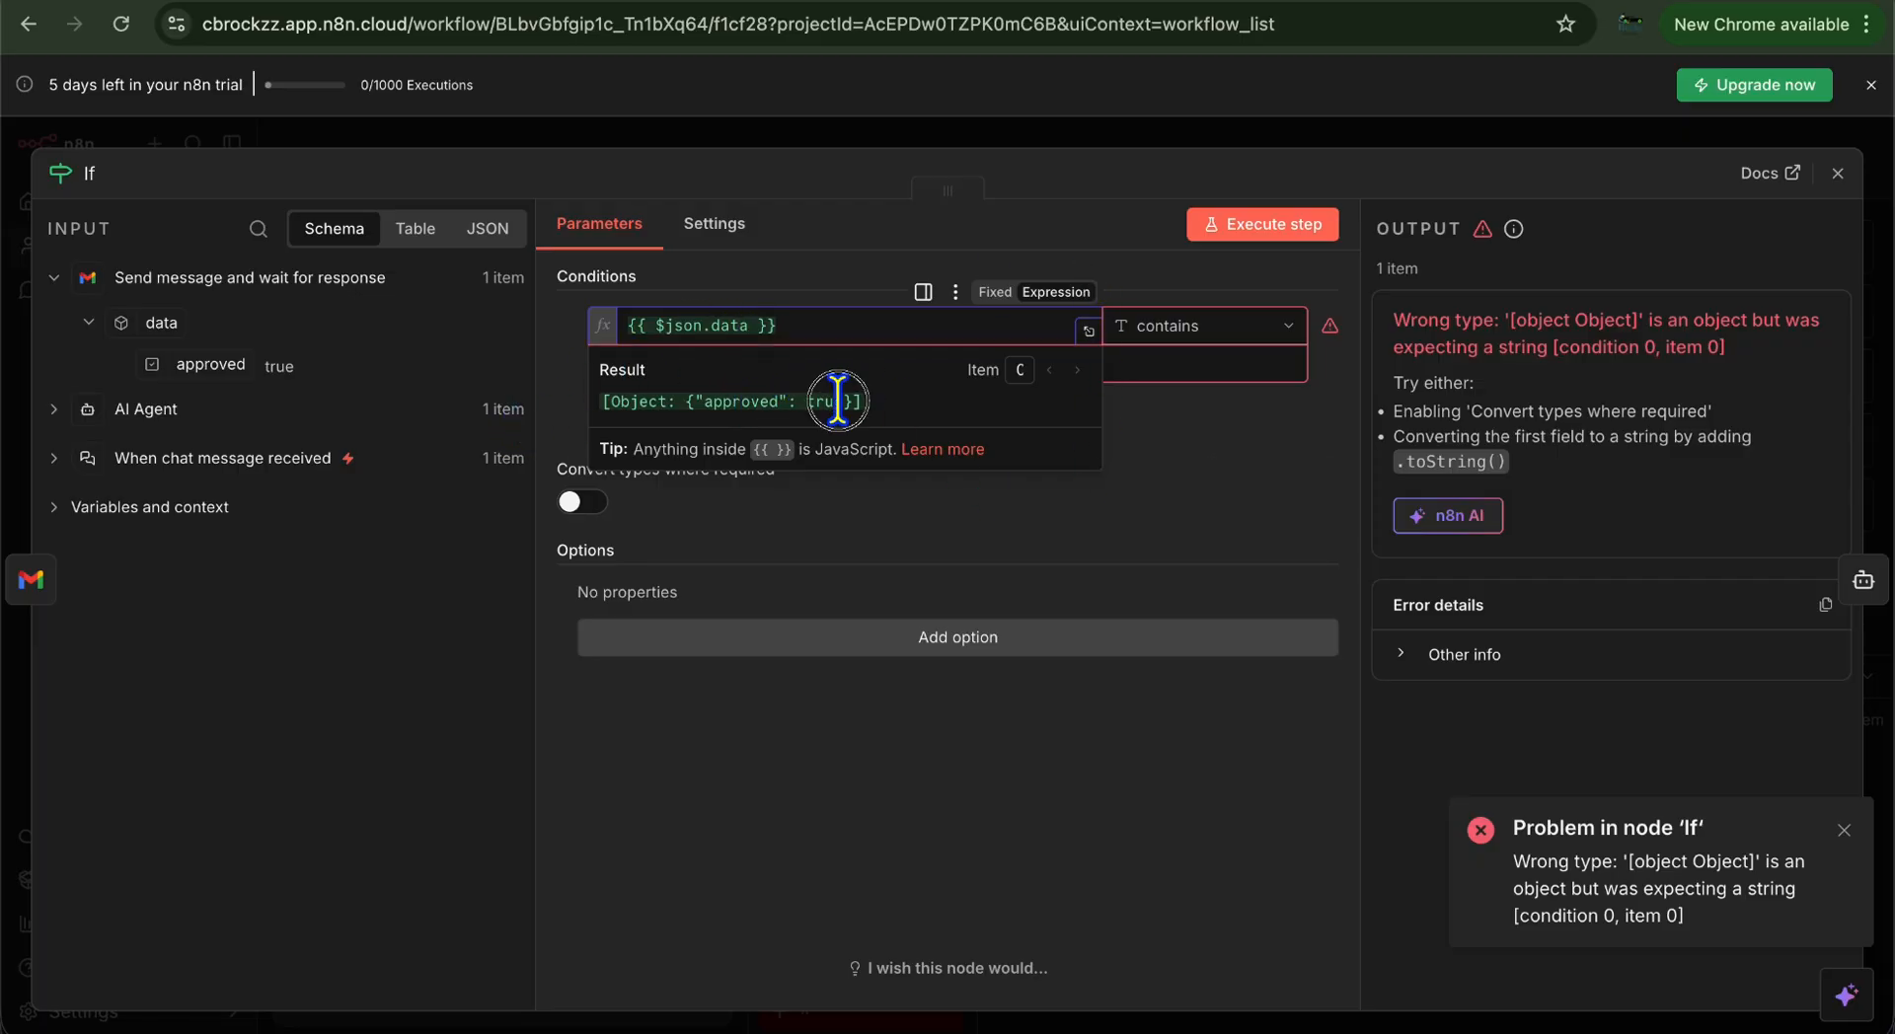
left_click(886, 329)
key("BackSpace")
key("BackSpace")
key("BackSpace")
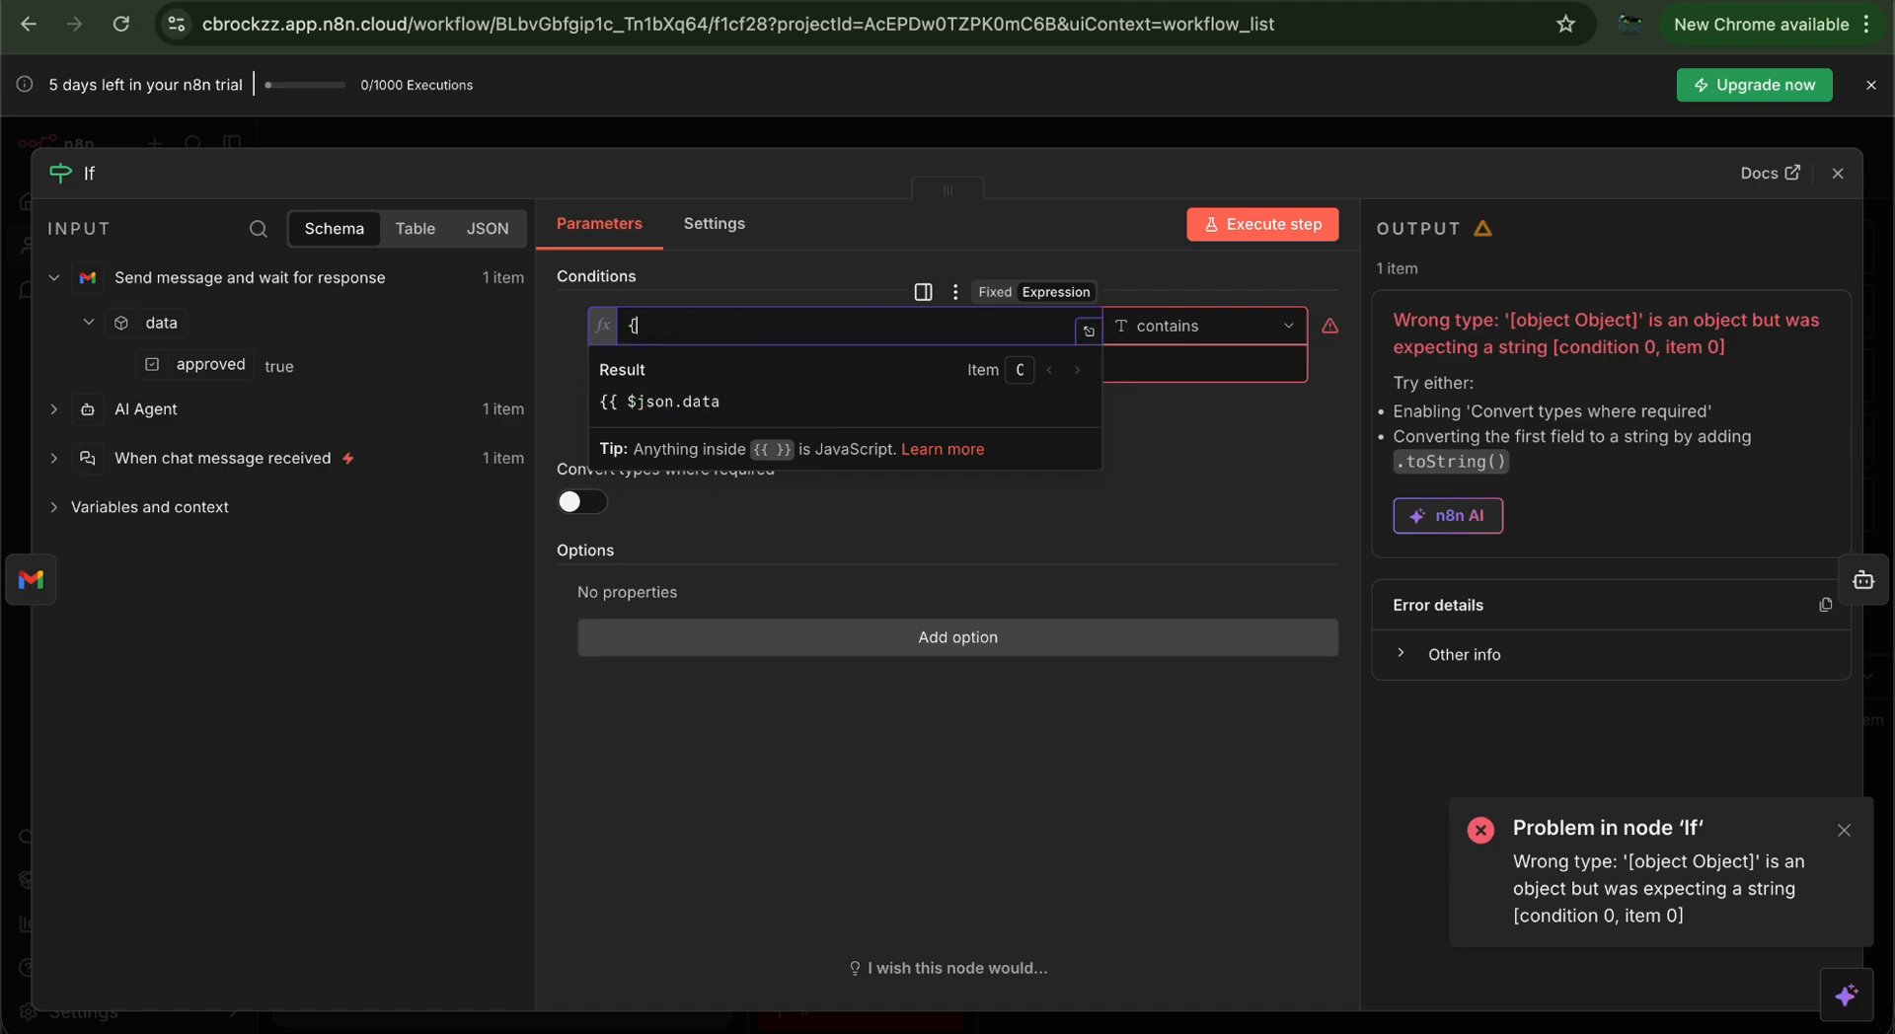
key("BackSpace")
left_click(1050, 174)
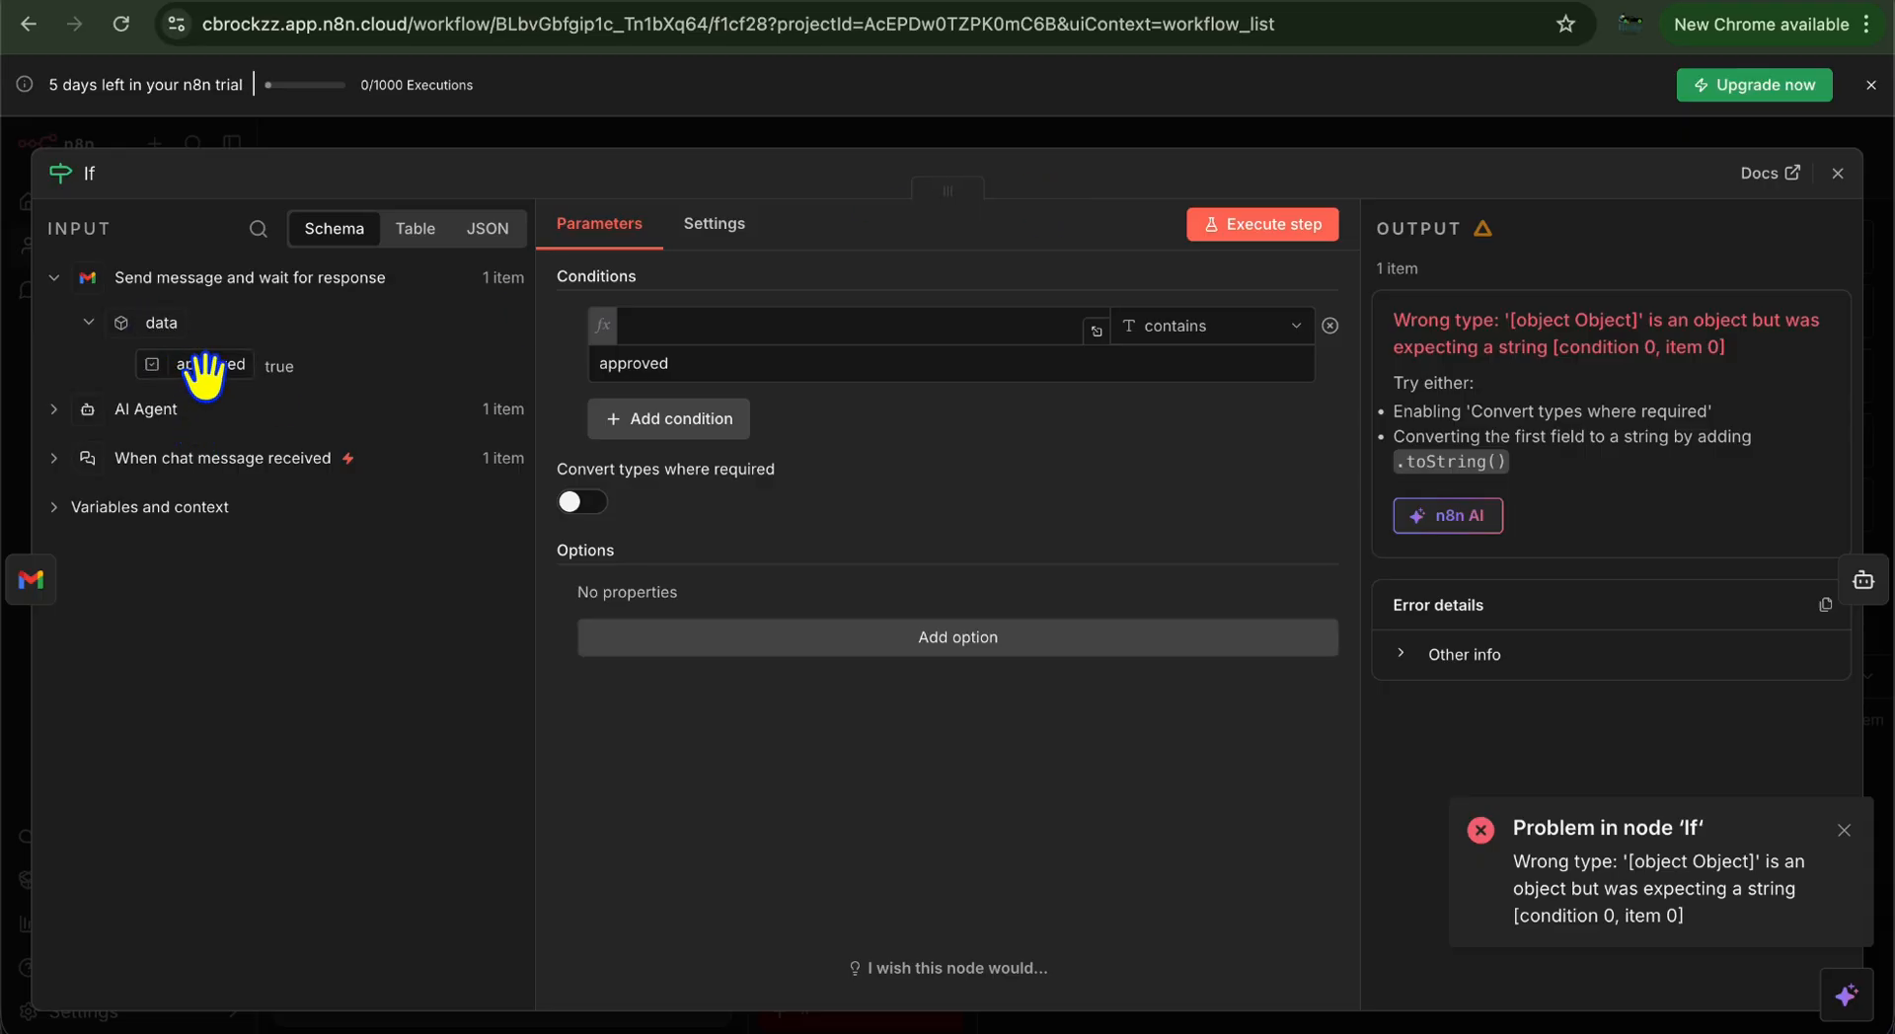
left_click_drag(209, 373, 773, 325)
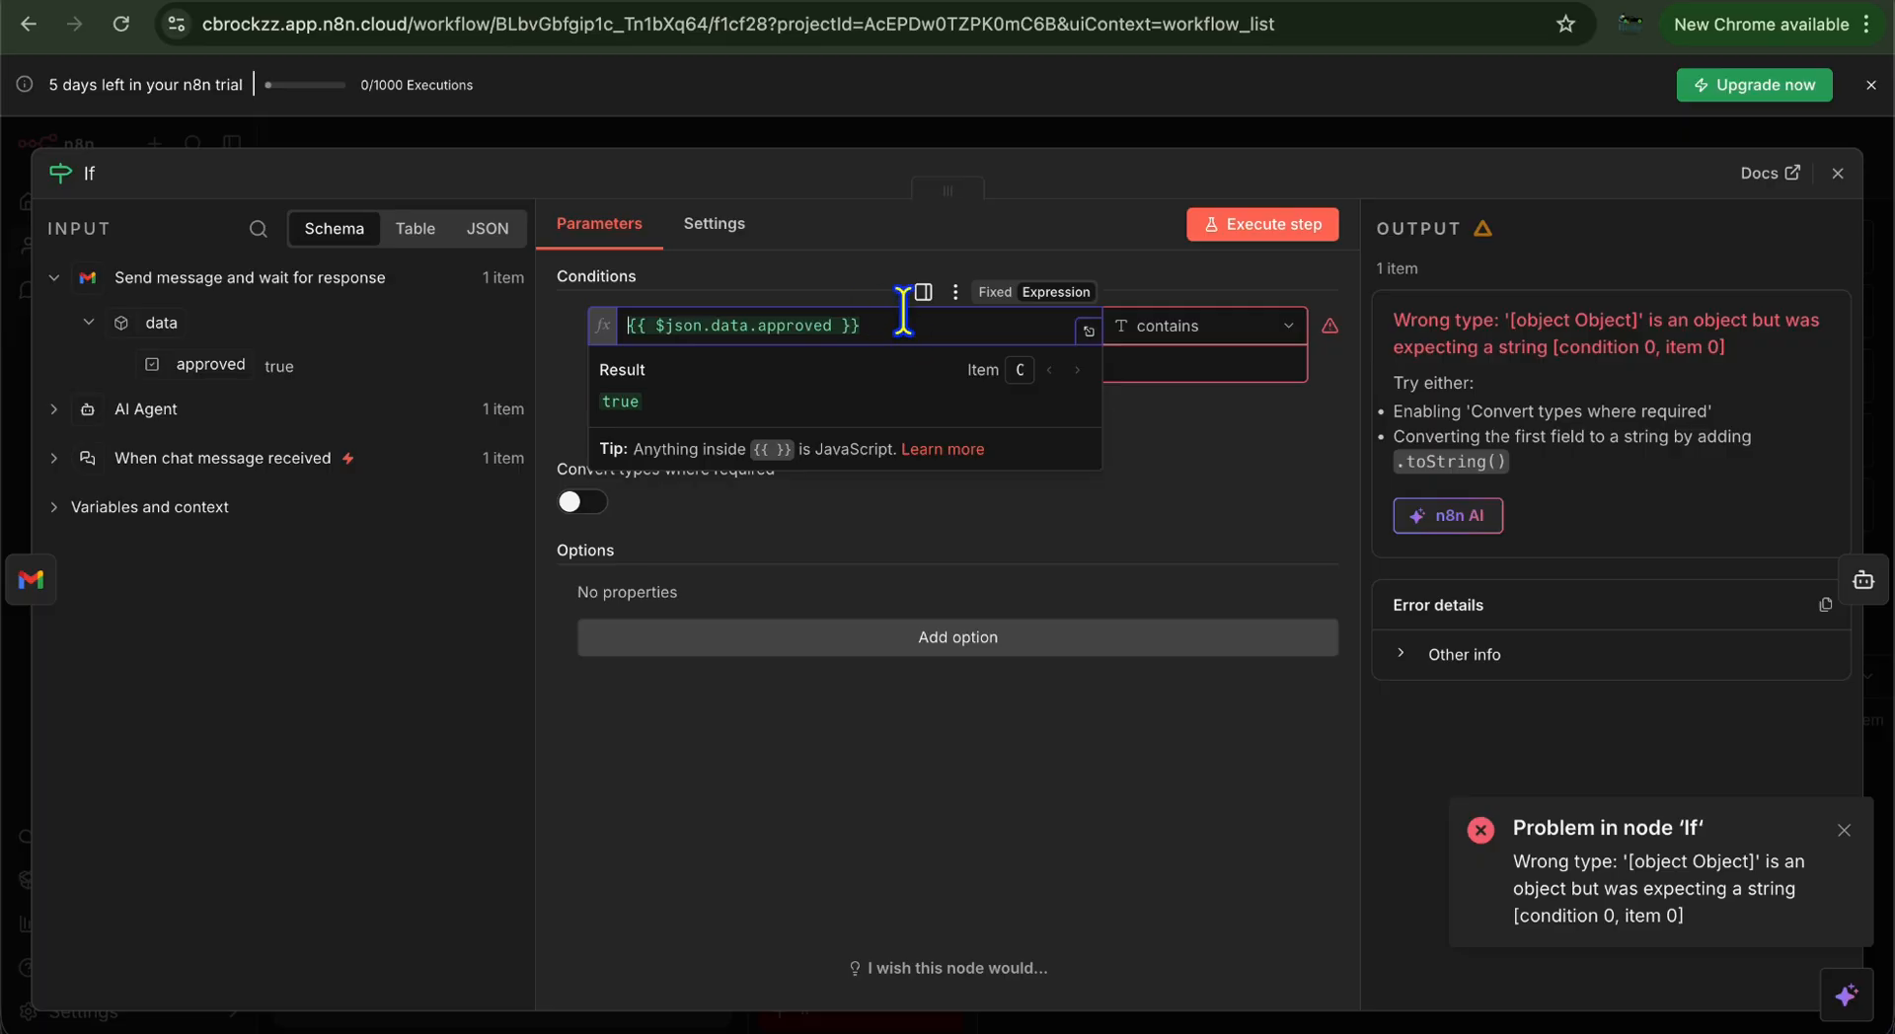
key("BackSpace")
key("BackSpace")
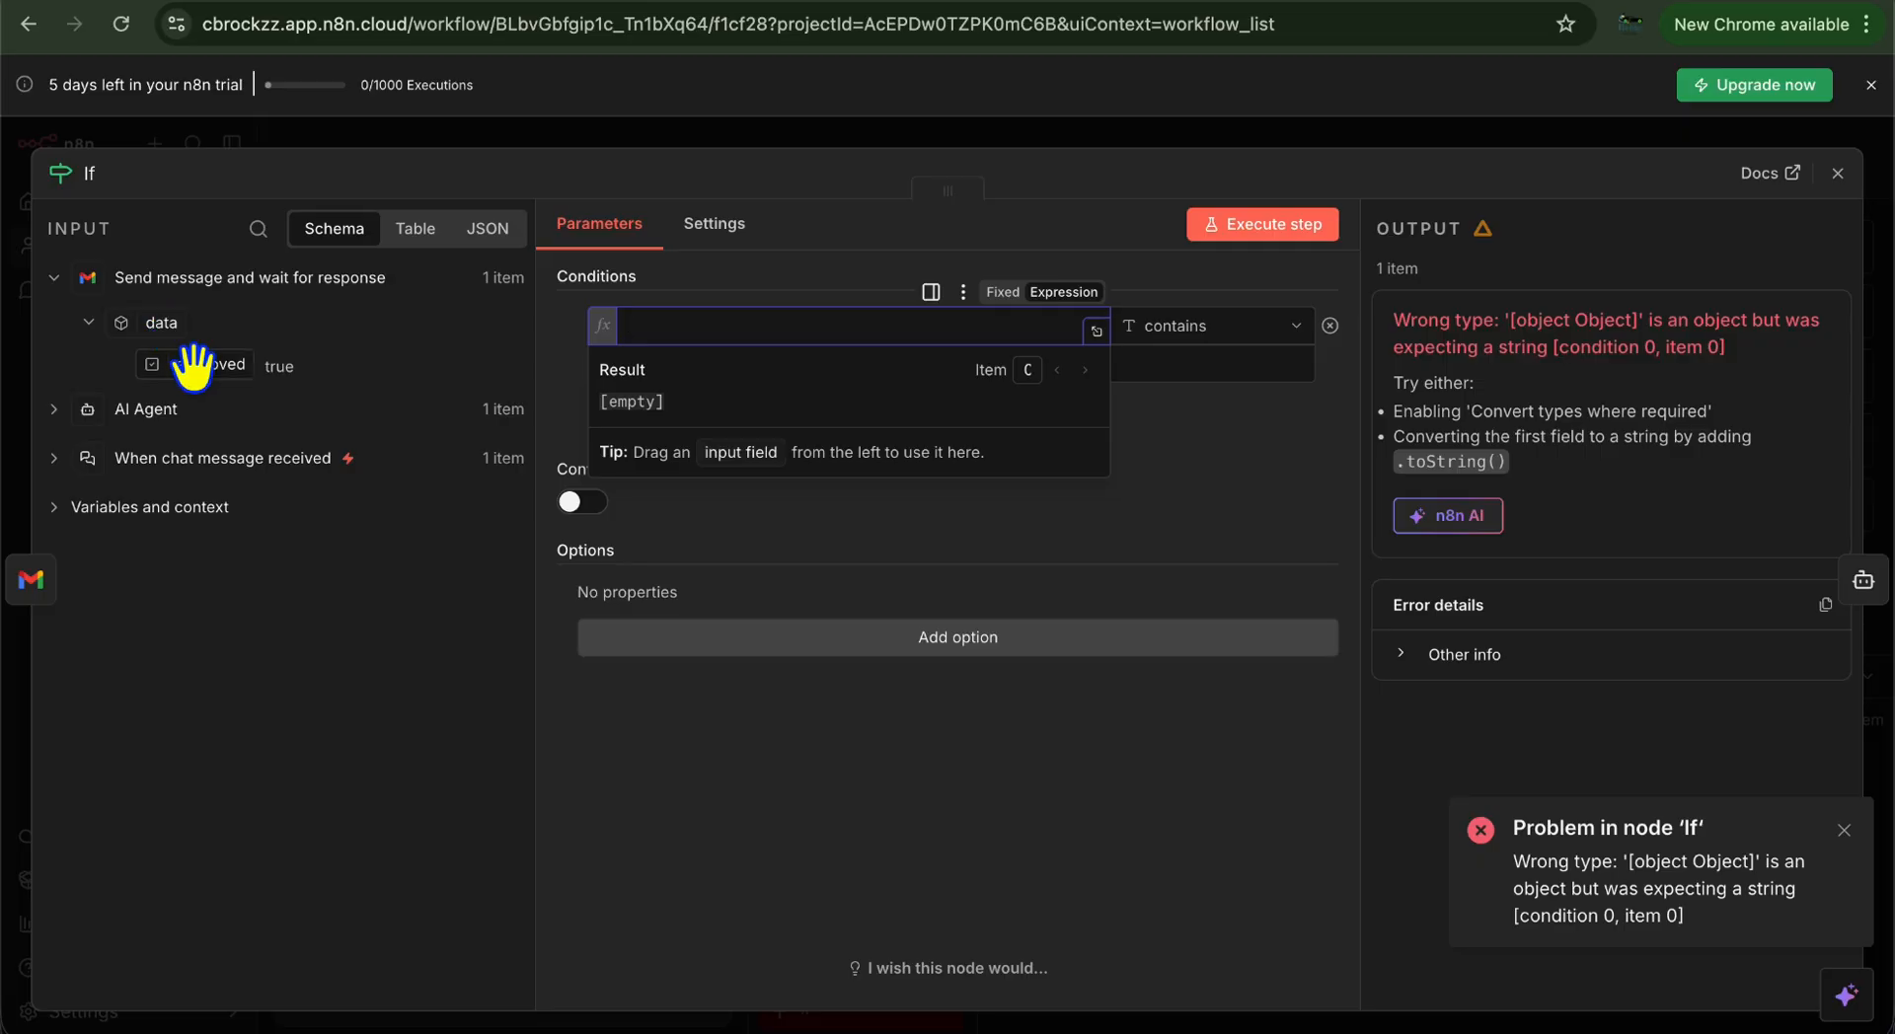
left_click(221, 375)
left_click_drag(221, 375, 807, 325)
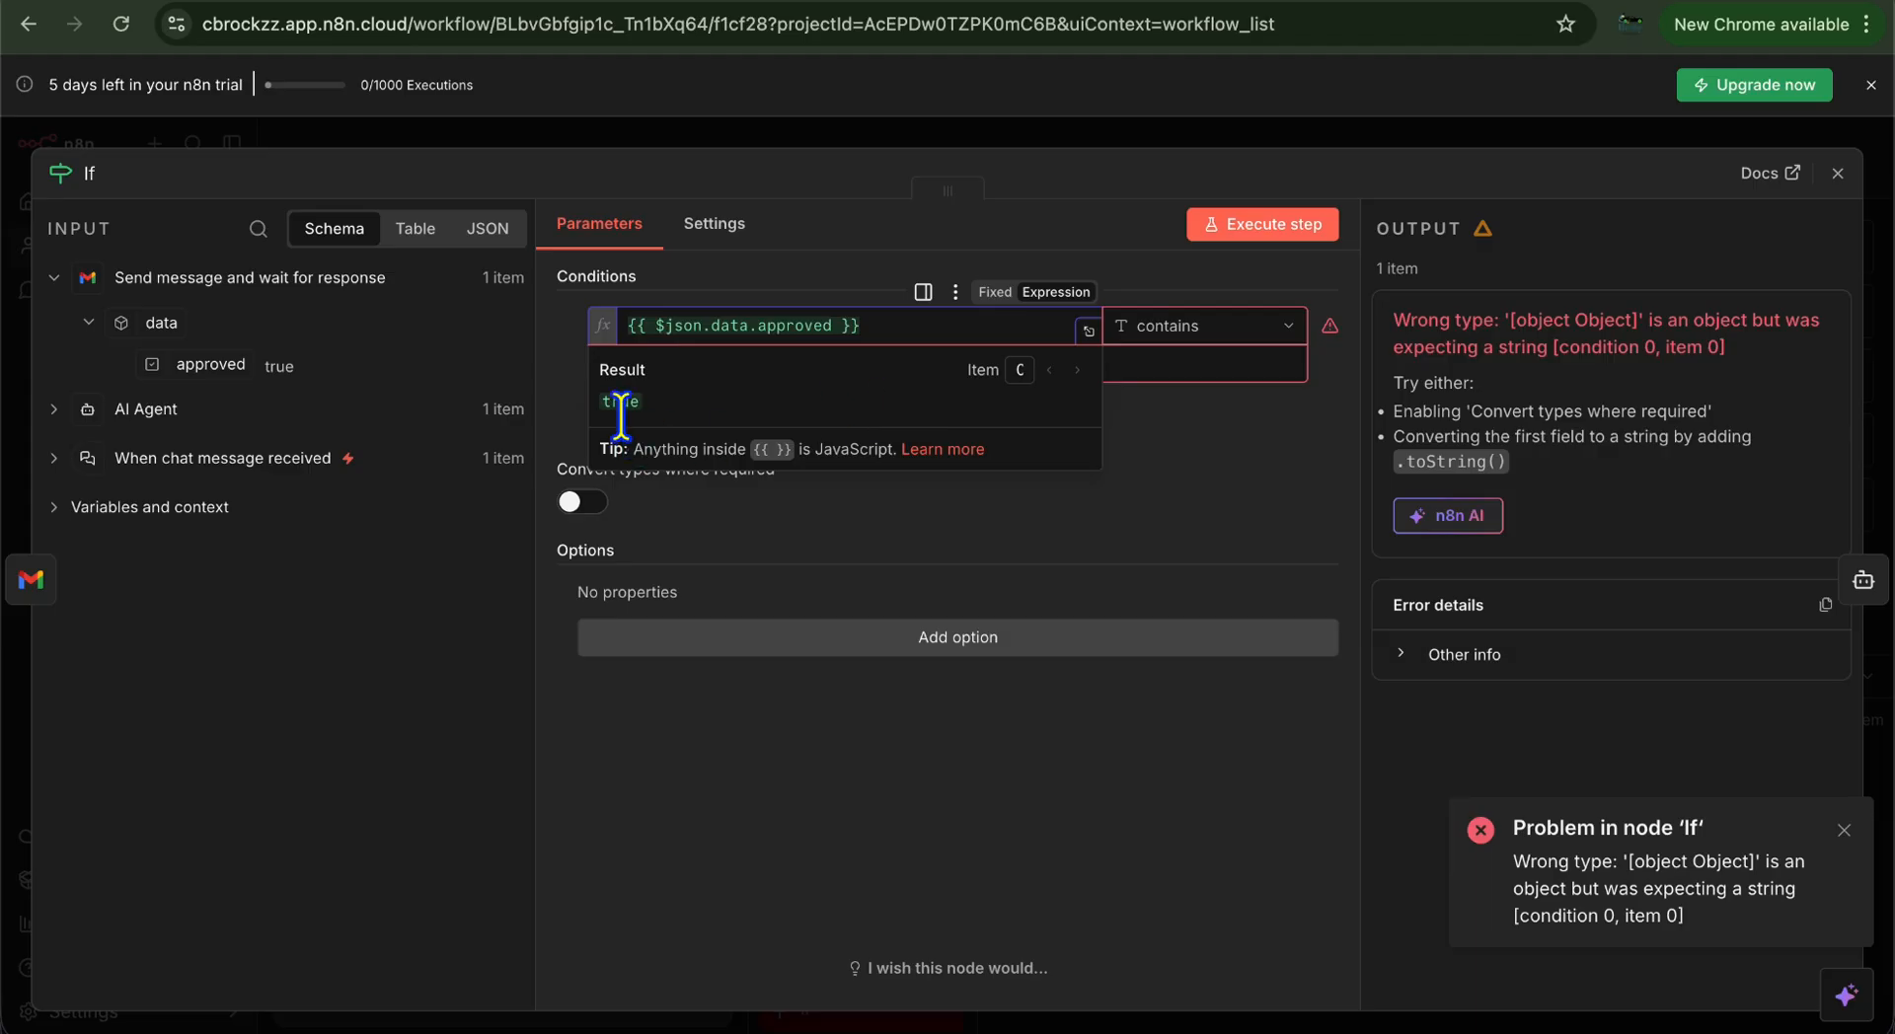
left_click(1228, 438)
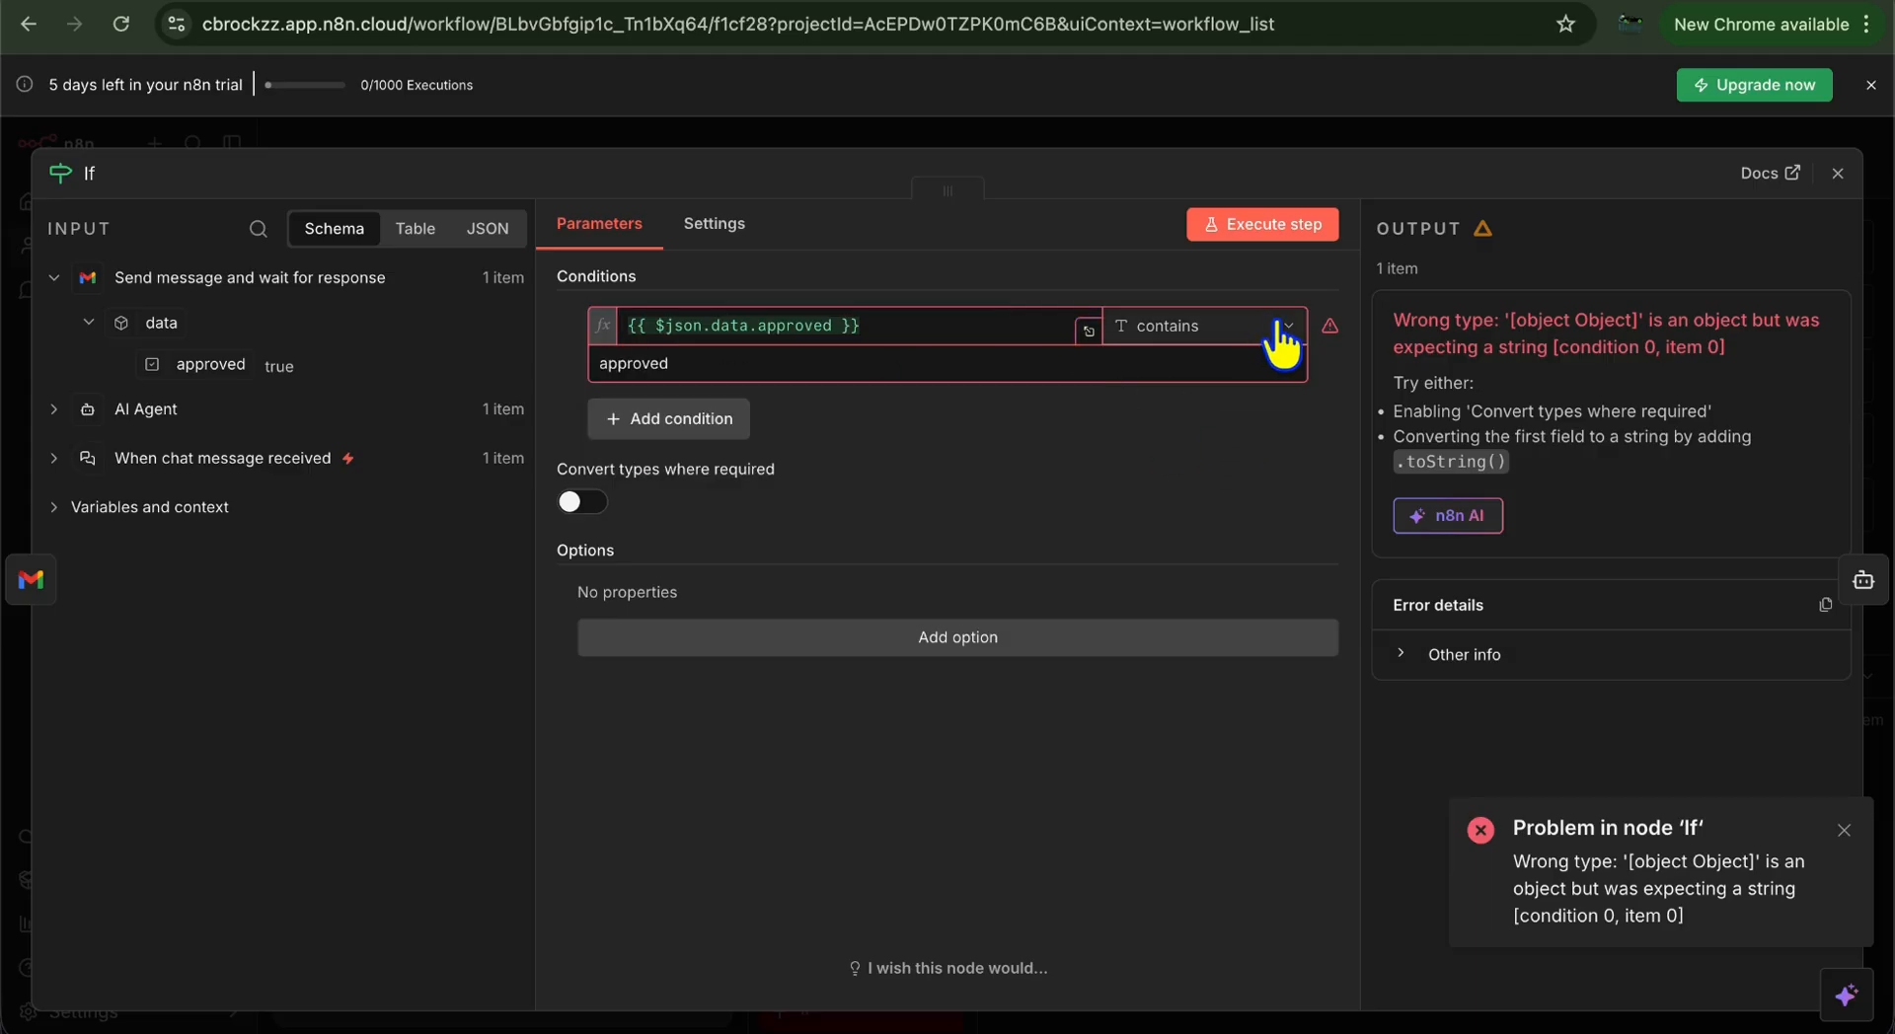
Keep the string contains comparison and change the compare value to 'true'
left_click(1195, 326)
mouse_move(1194, 385)
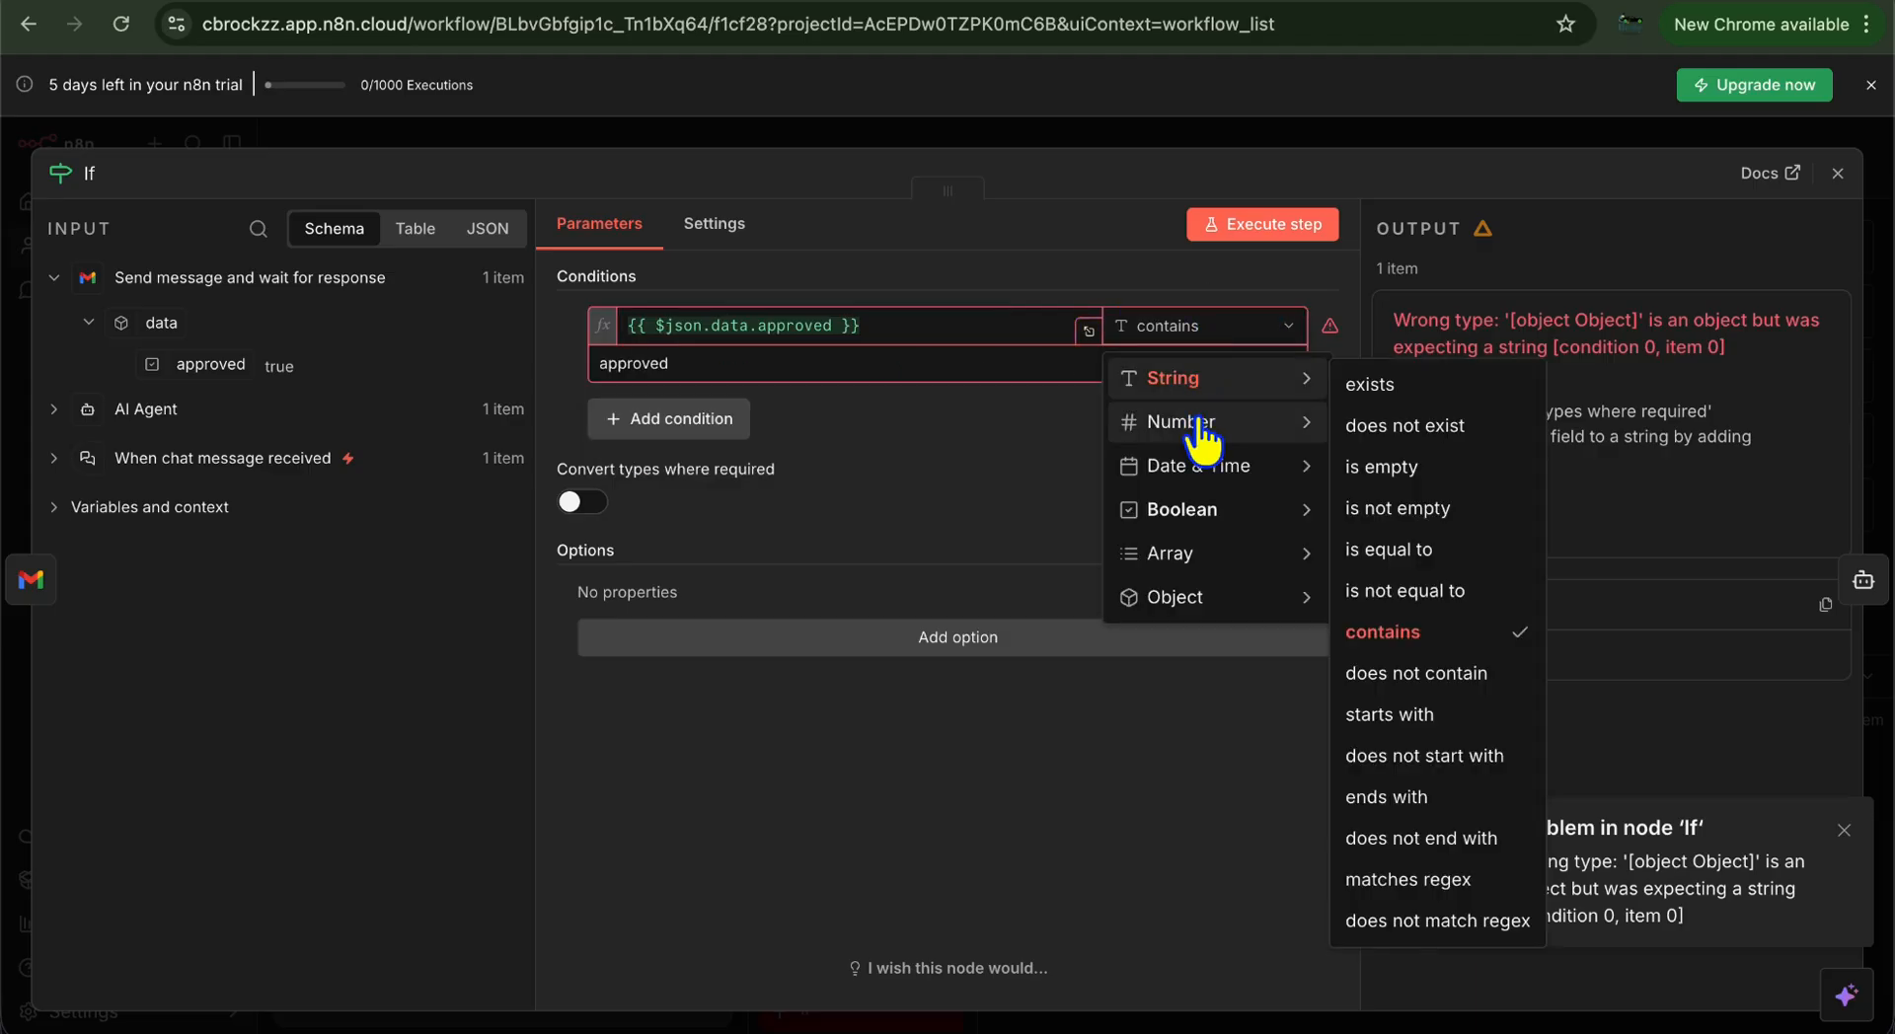
left_click(1412, 632)
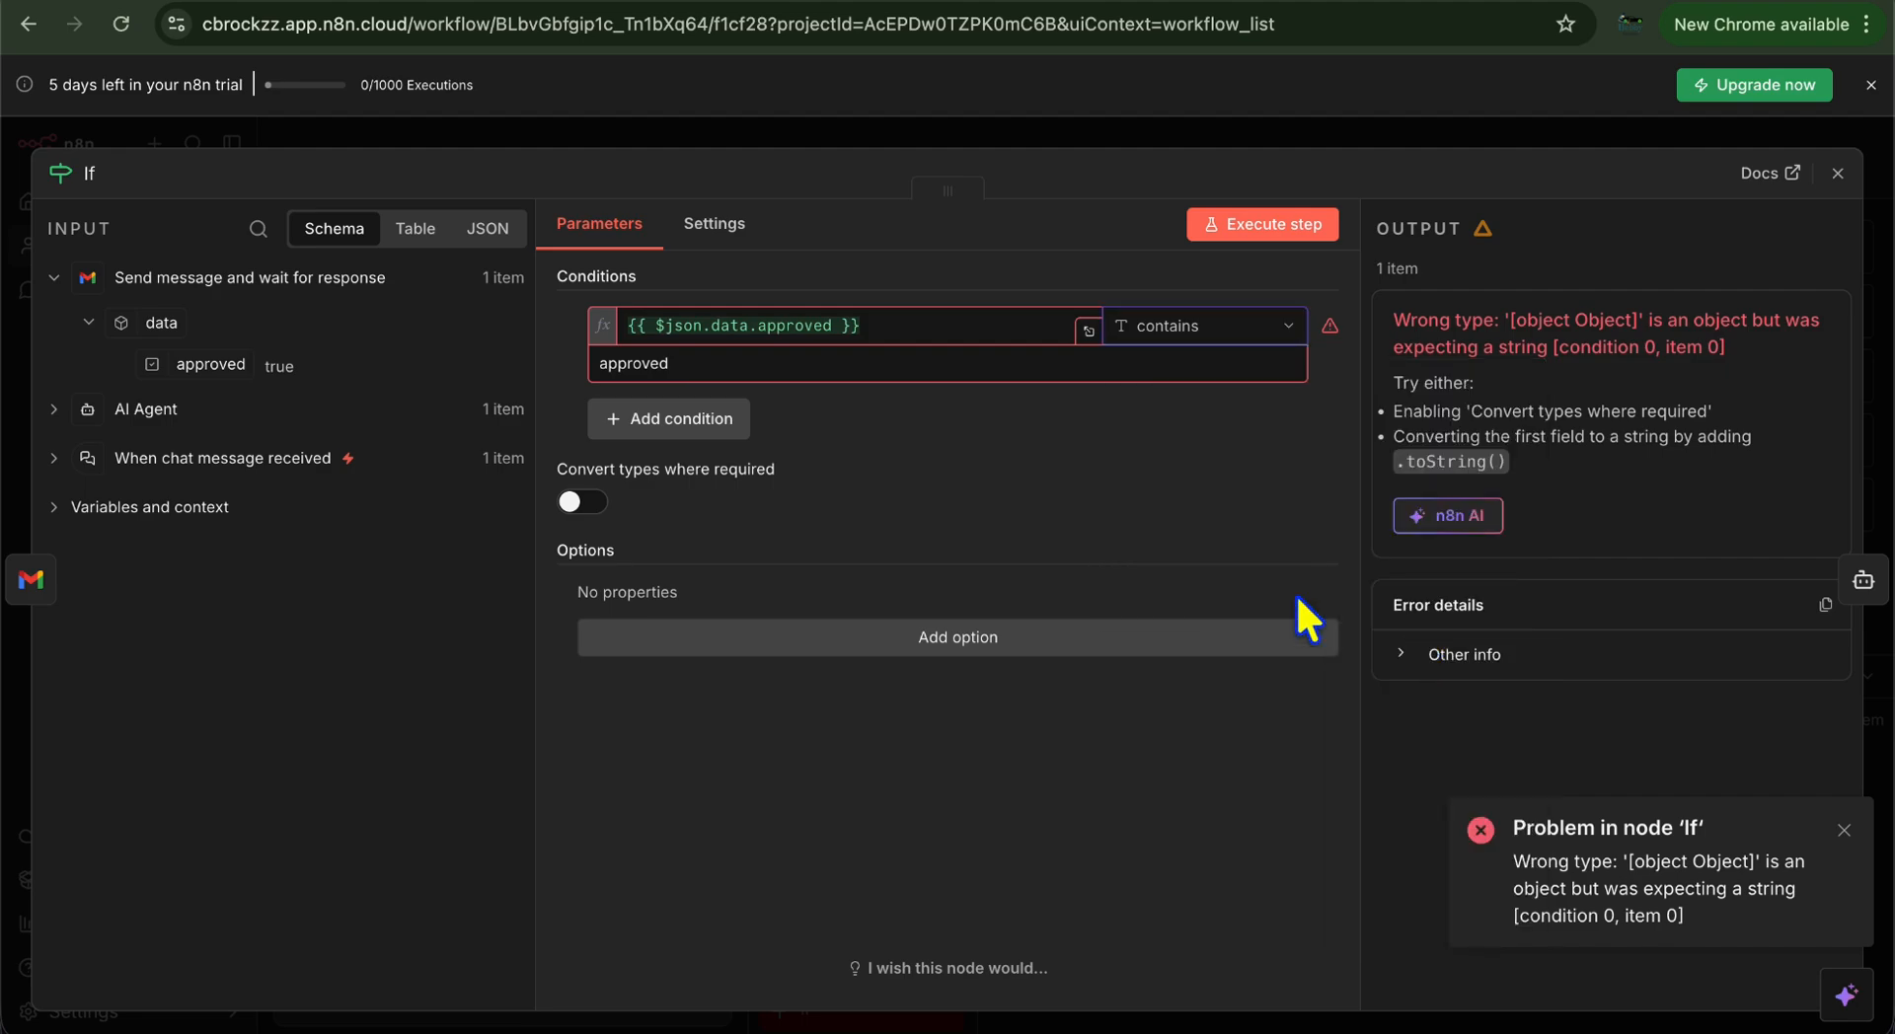
double_click(639, 362)
type("true")
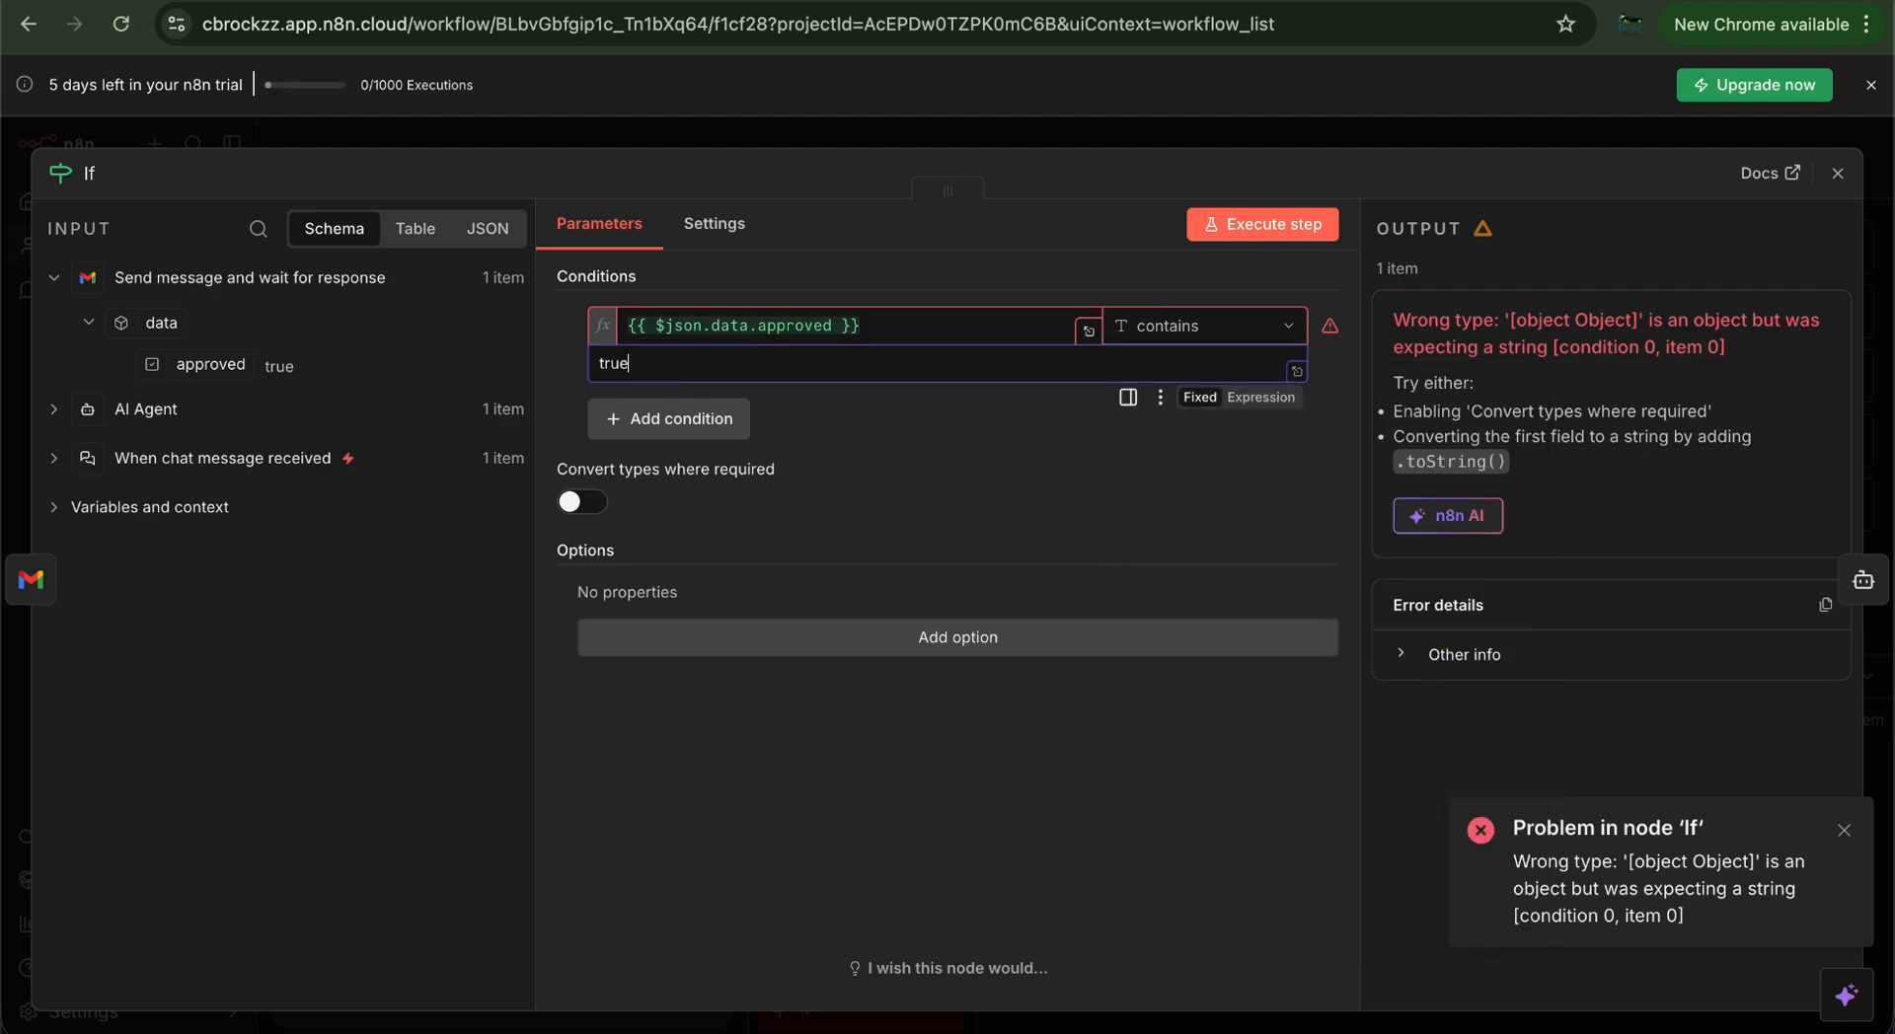
left_click(1054, 170)
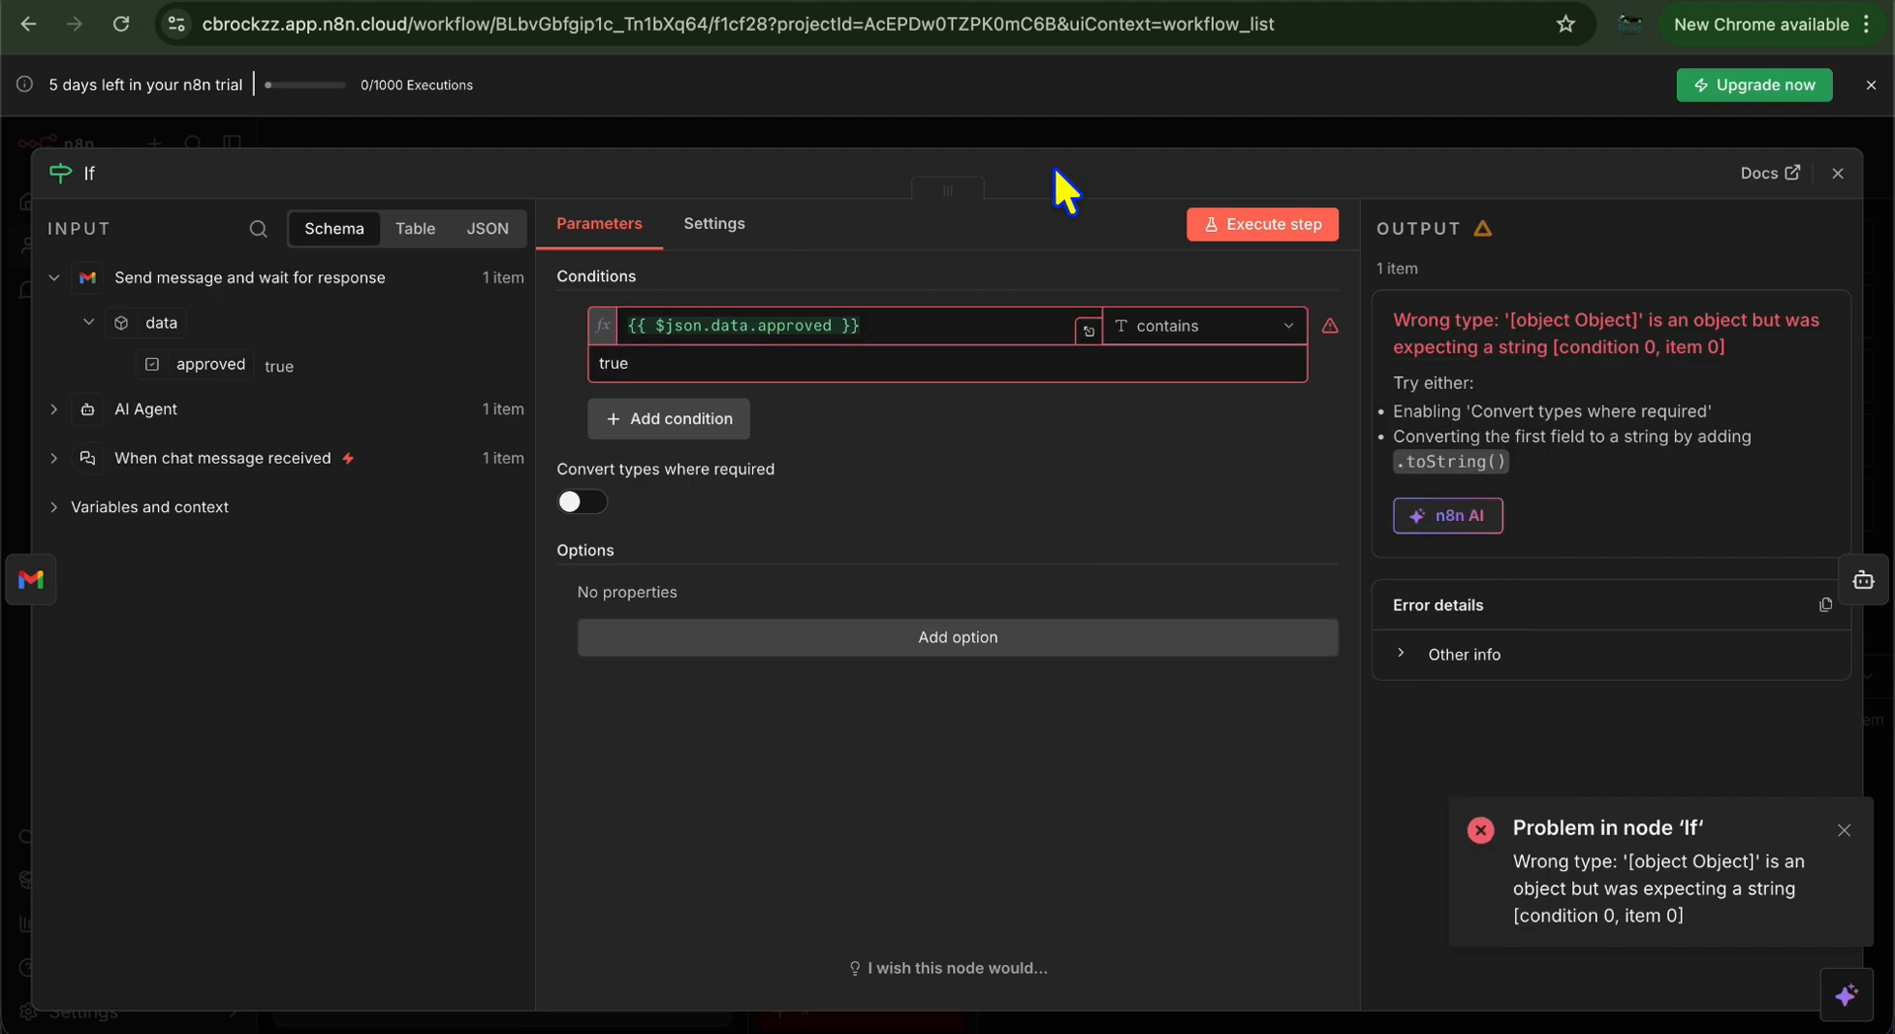
Execute the If step with the updated condition and return to the canvas
left_click(1313, 233)
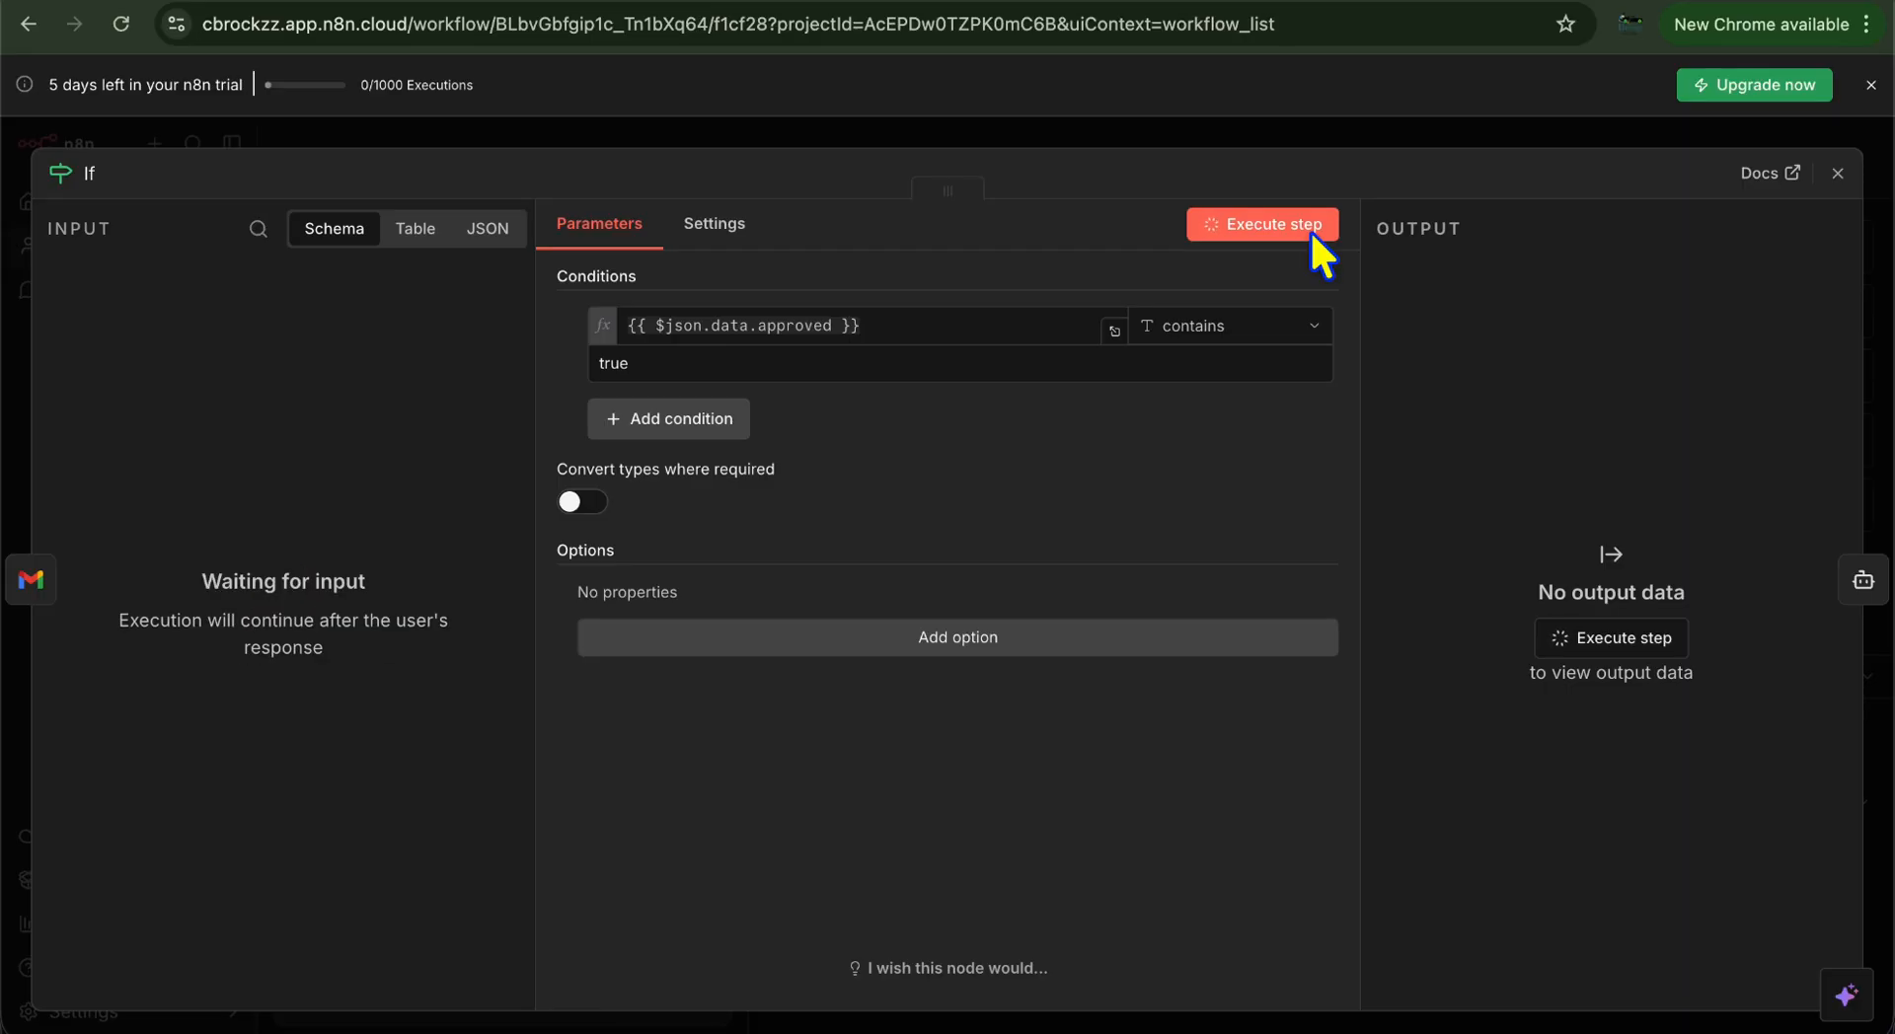
left_click(1838, 173)
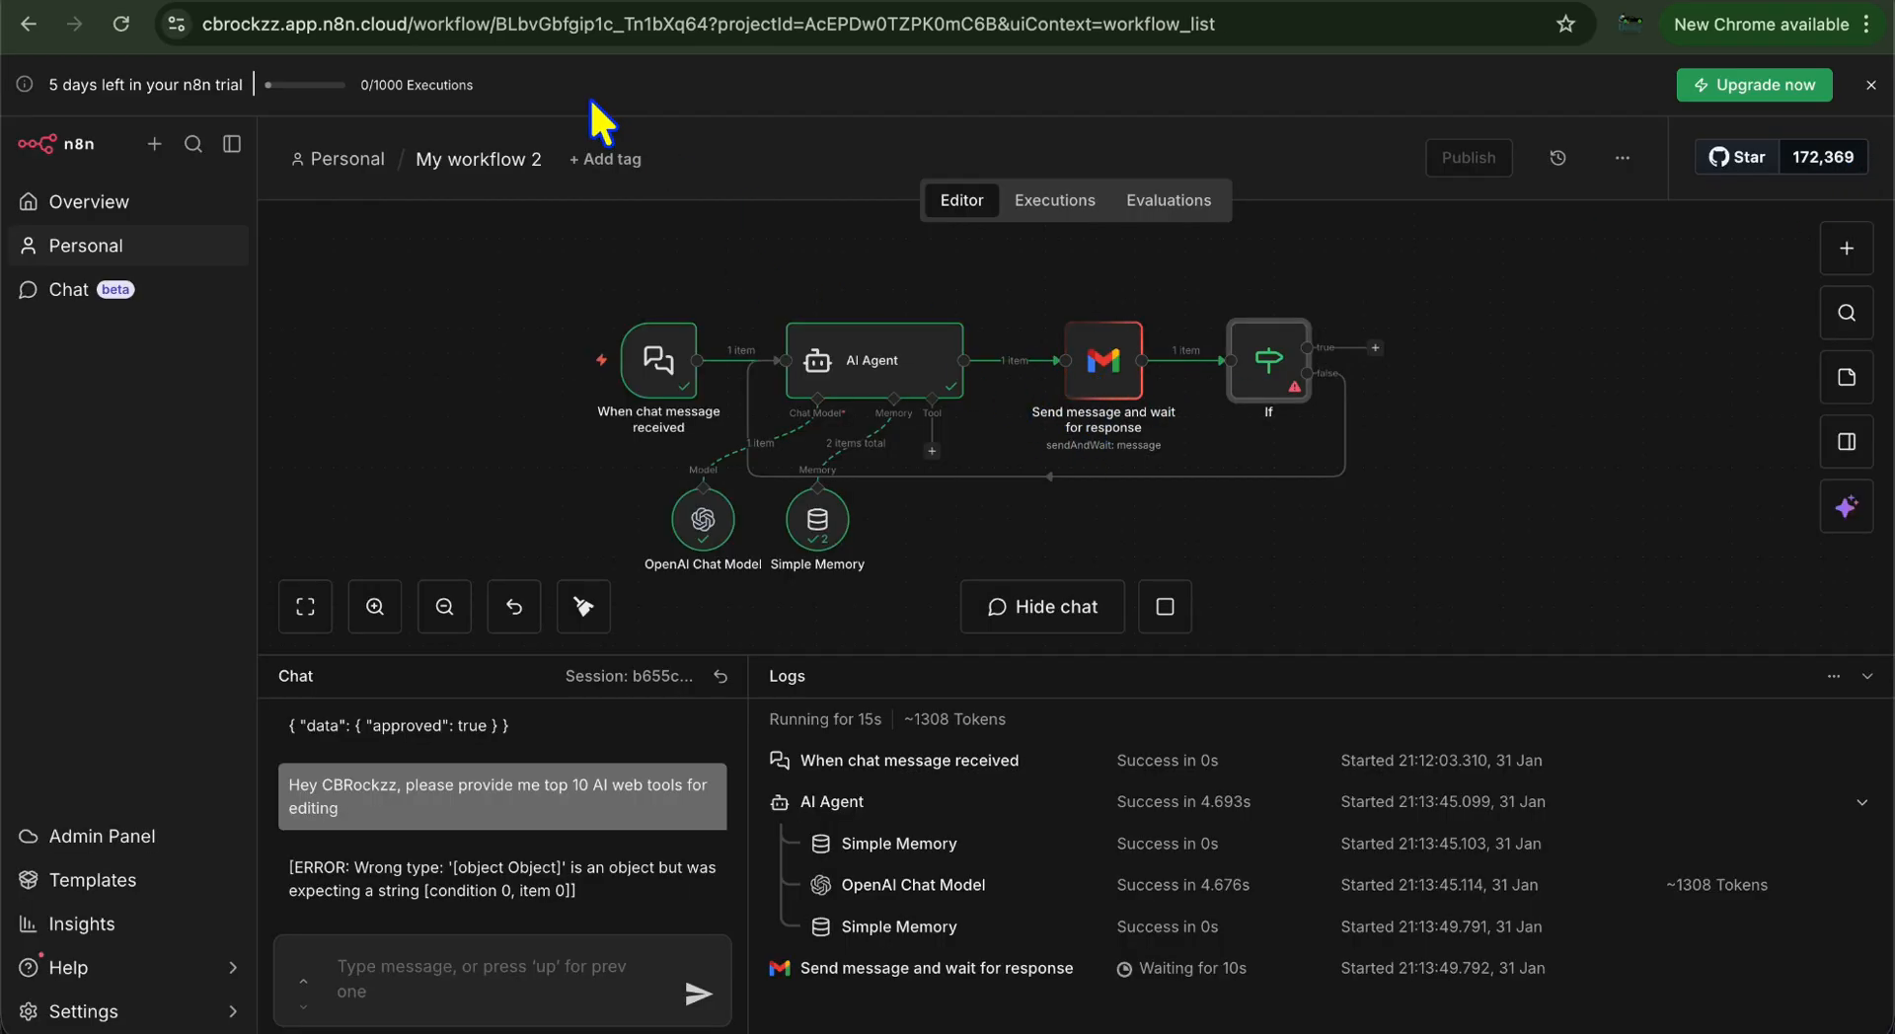
Reload the Gmail inbox and open the newest email sent by the workflow
left_click(296, 2)
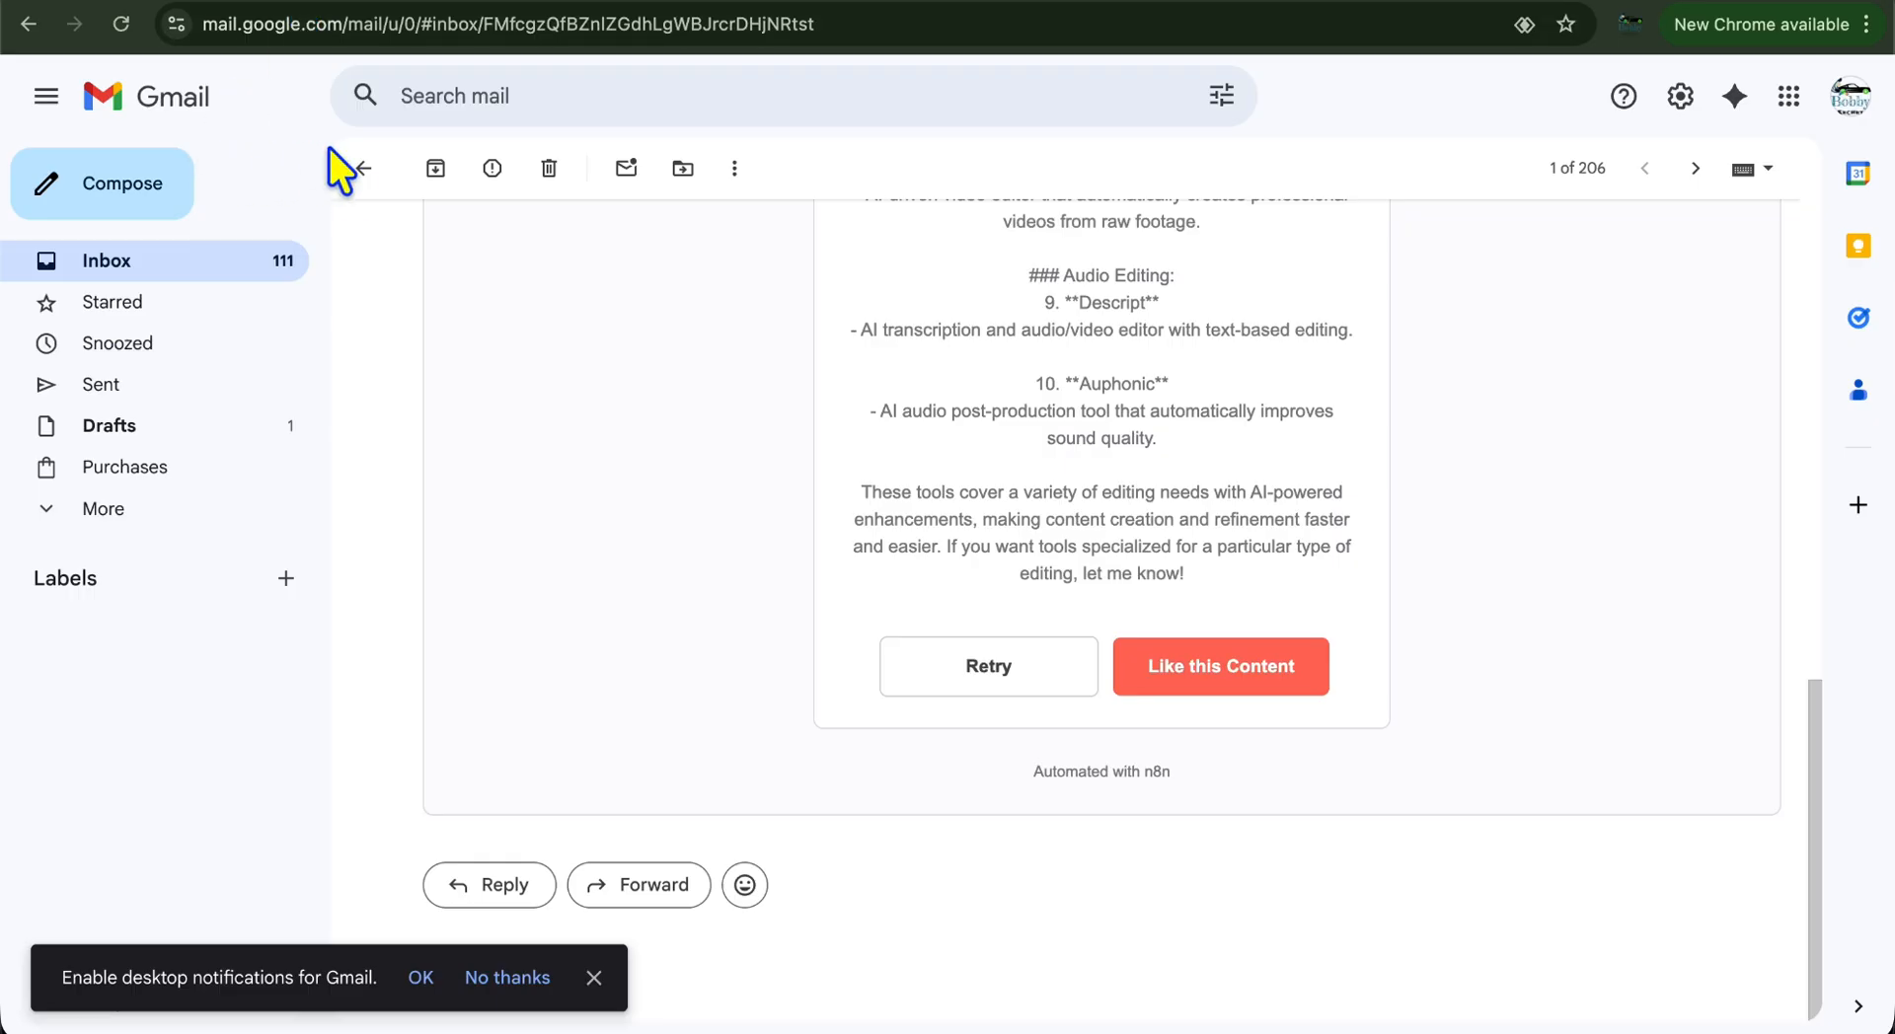
left_click(363, 168)
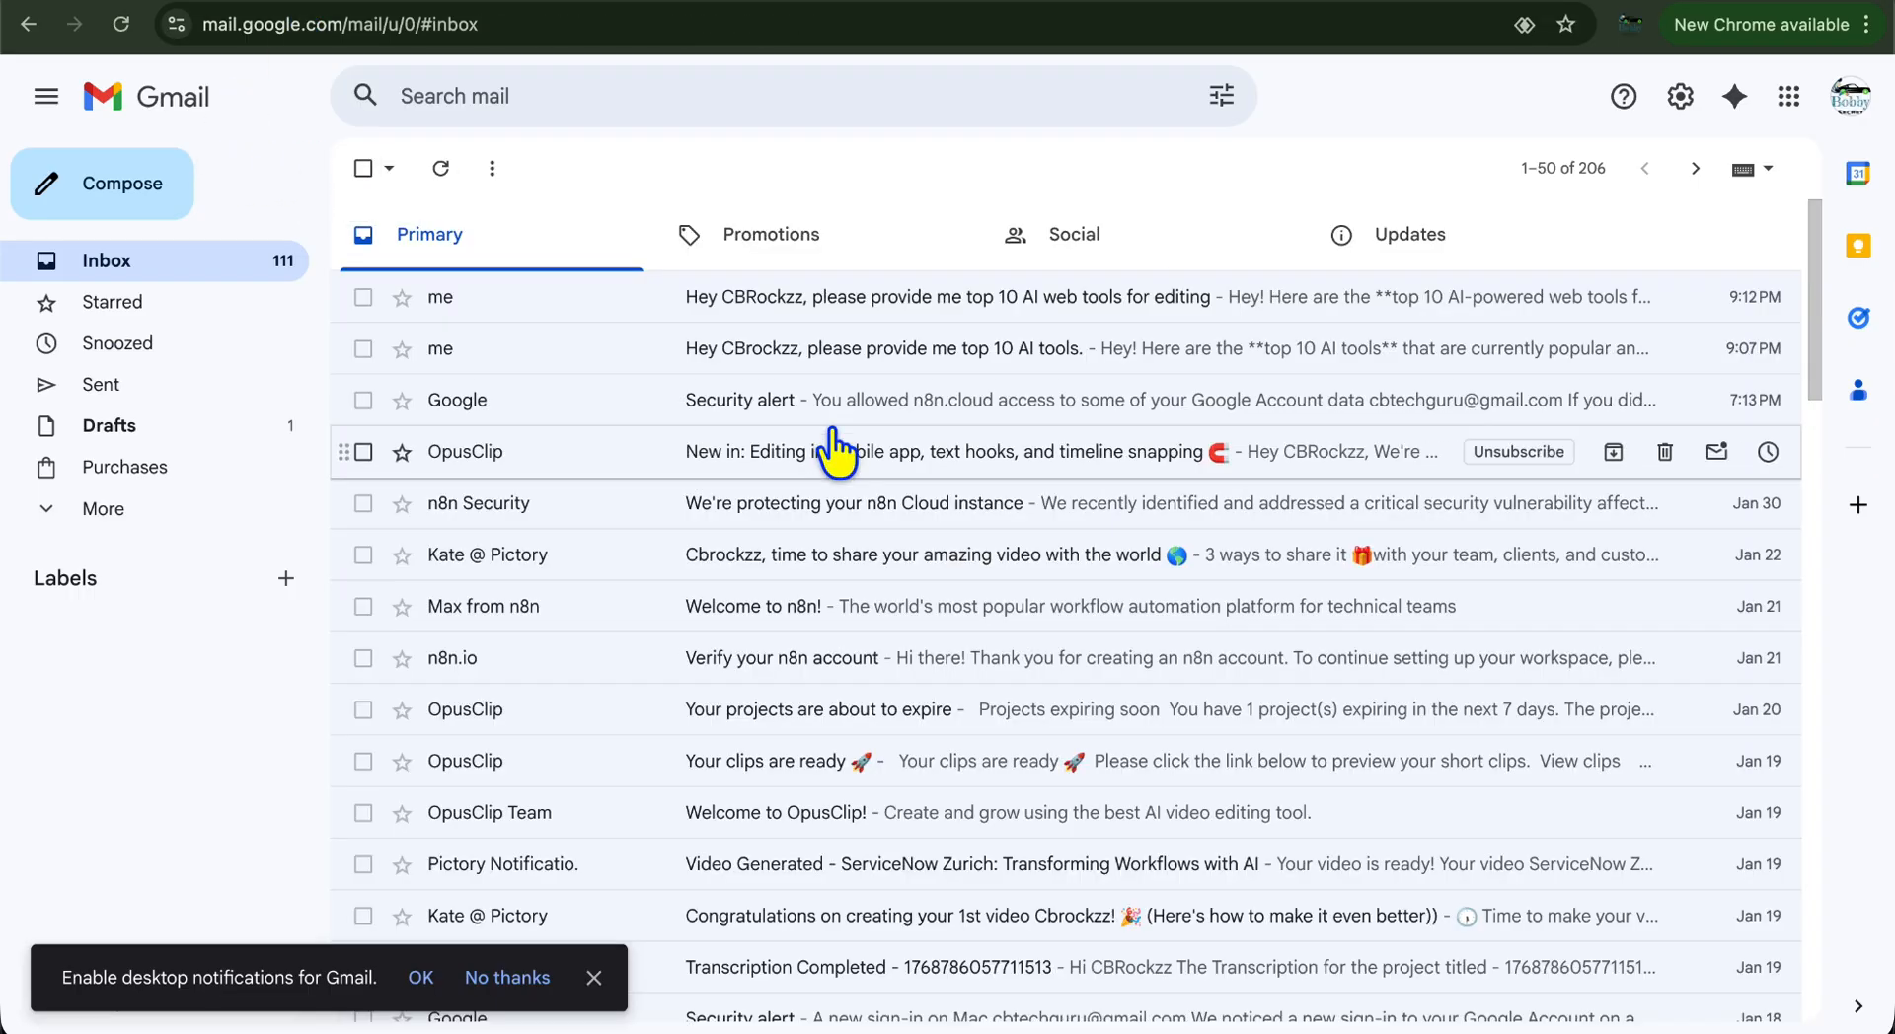
left_click(120, 25)
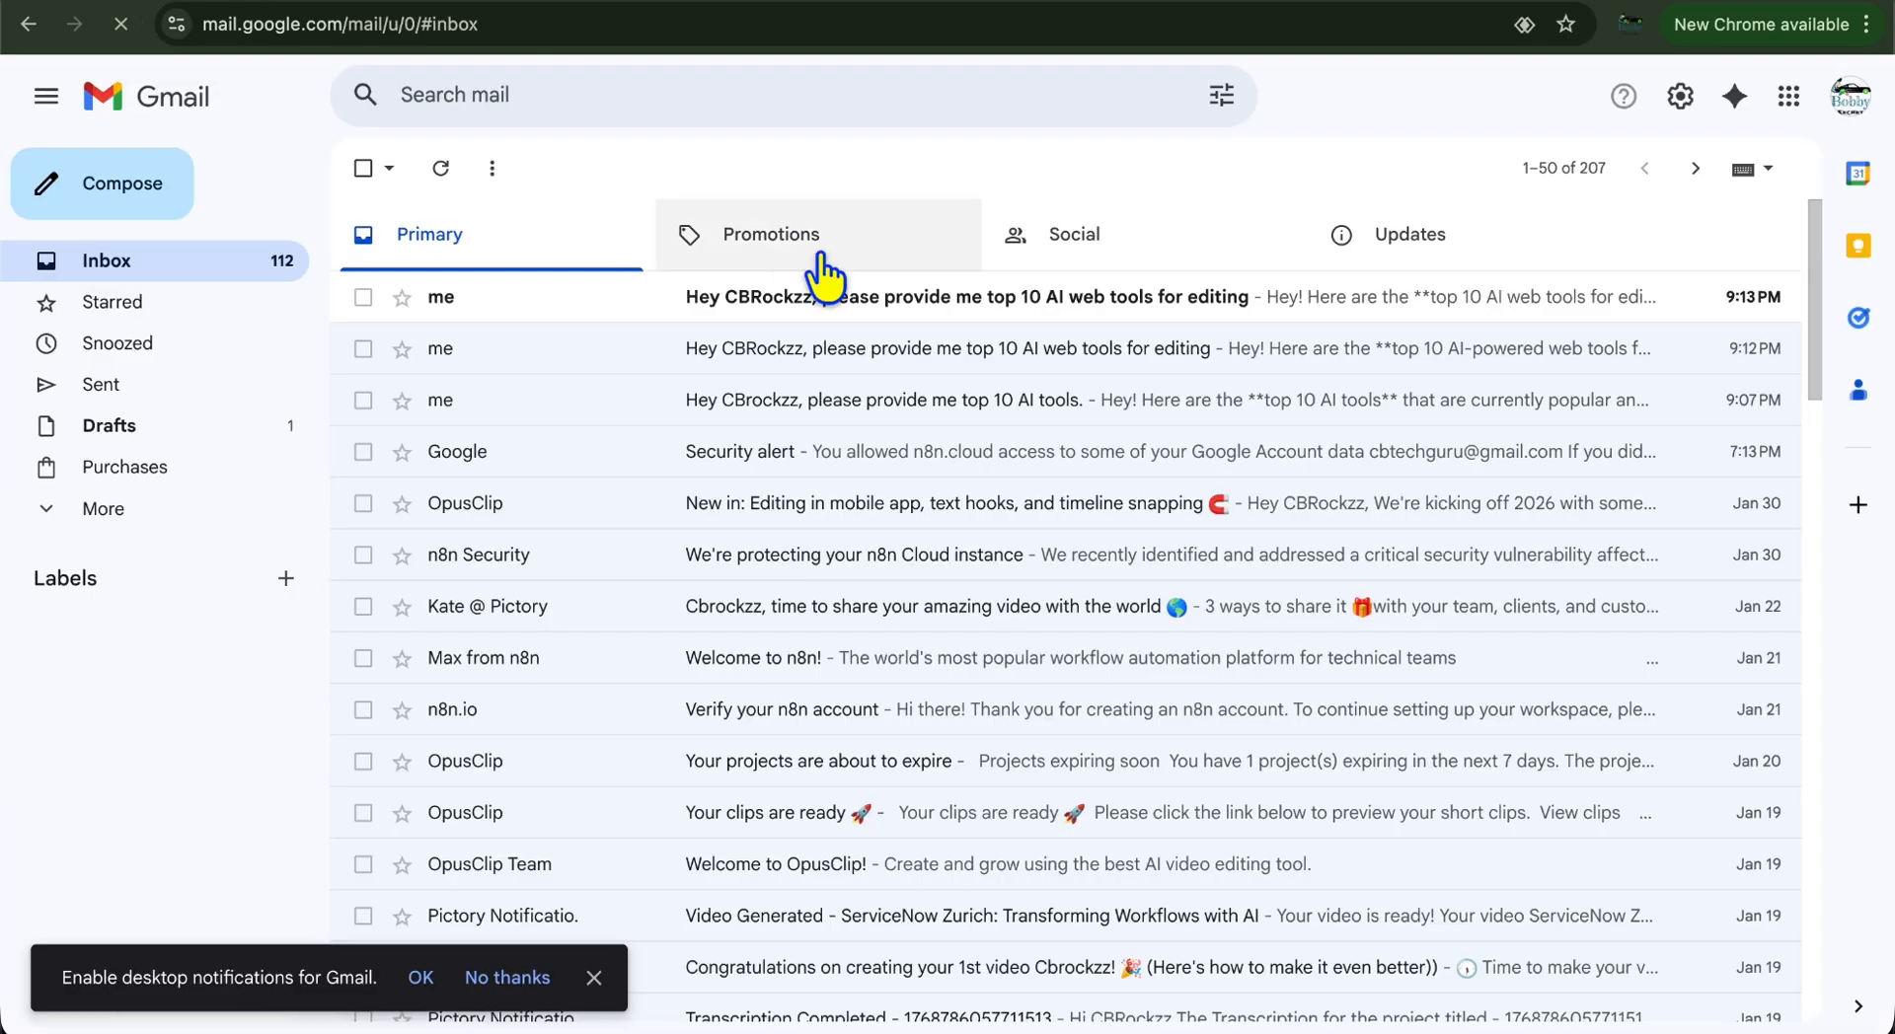
left_click(859, 296)
Approve the AI tools list with 'Like this Content' and return to My workflow 2
scroll(861, 730, "down", 1)
scroll(861, 730, "down", 5)
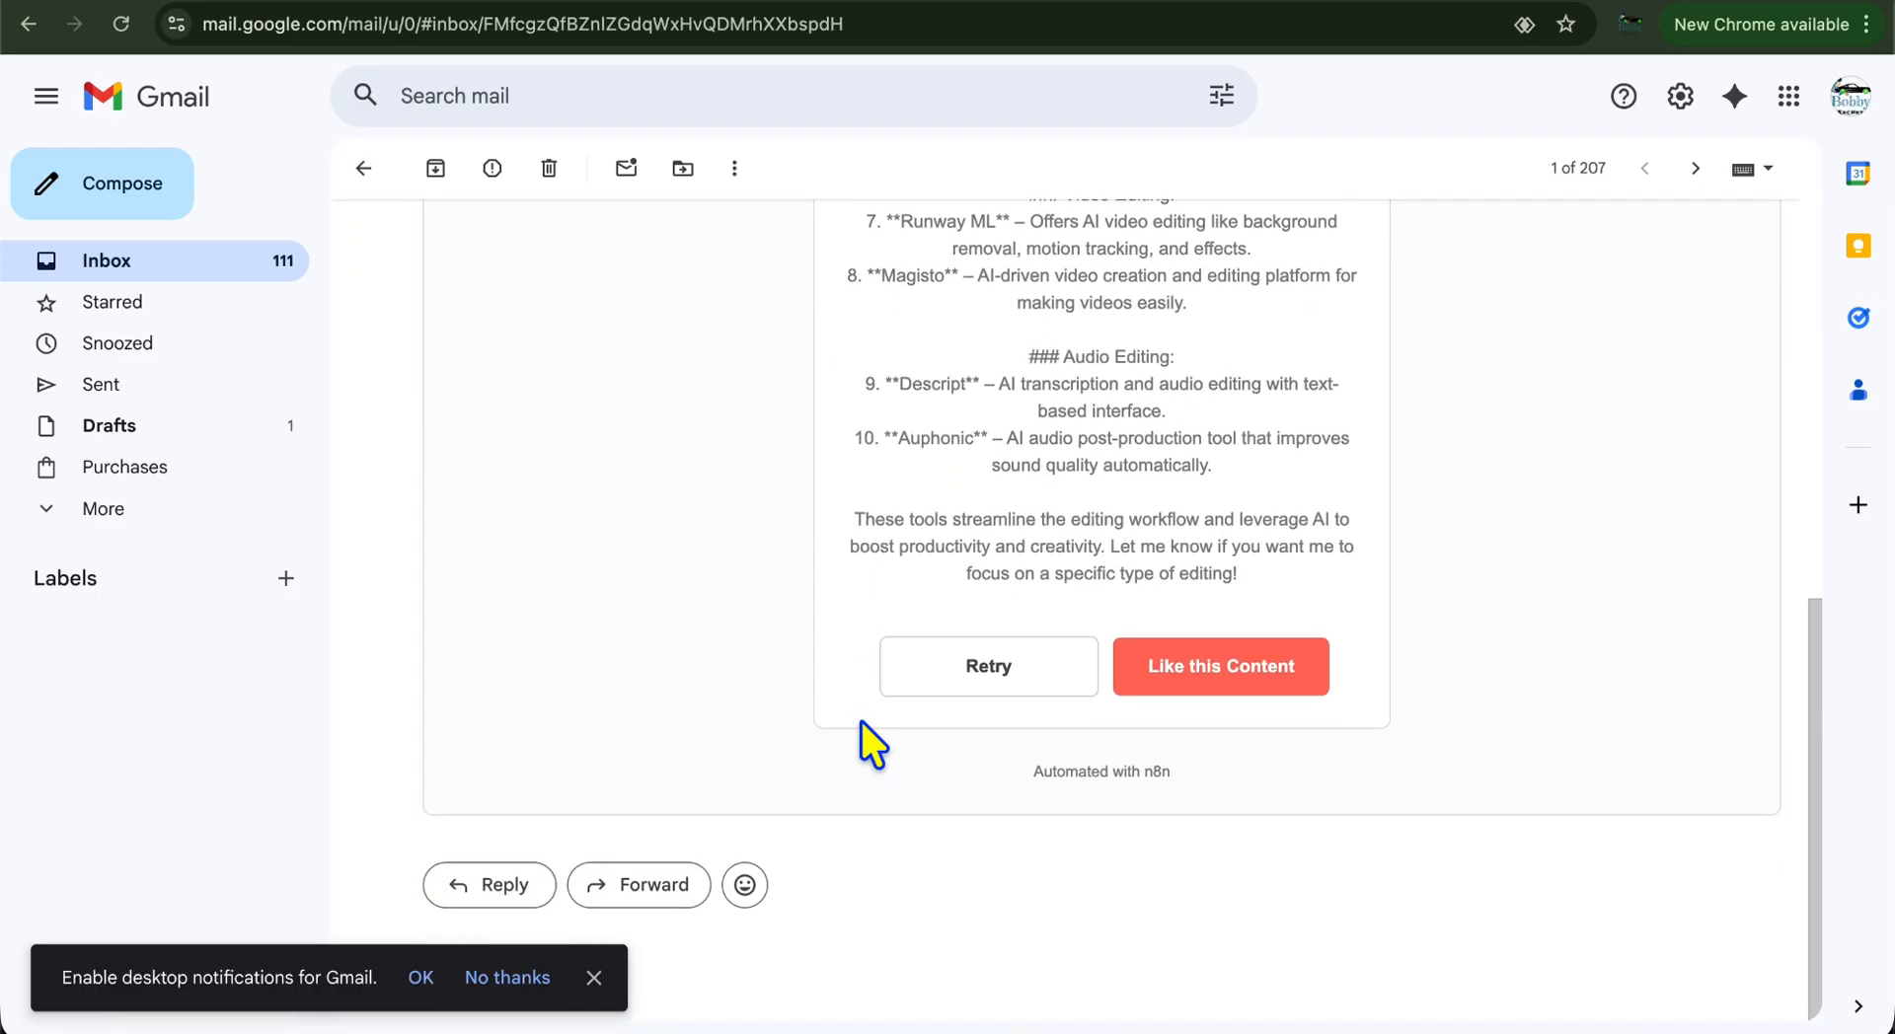
left_click(1212, 679)
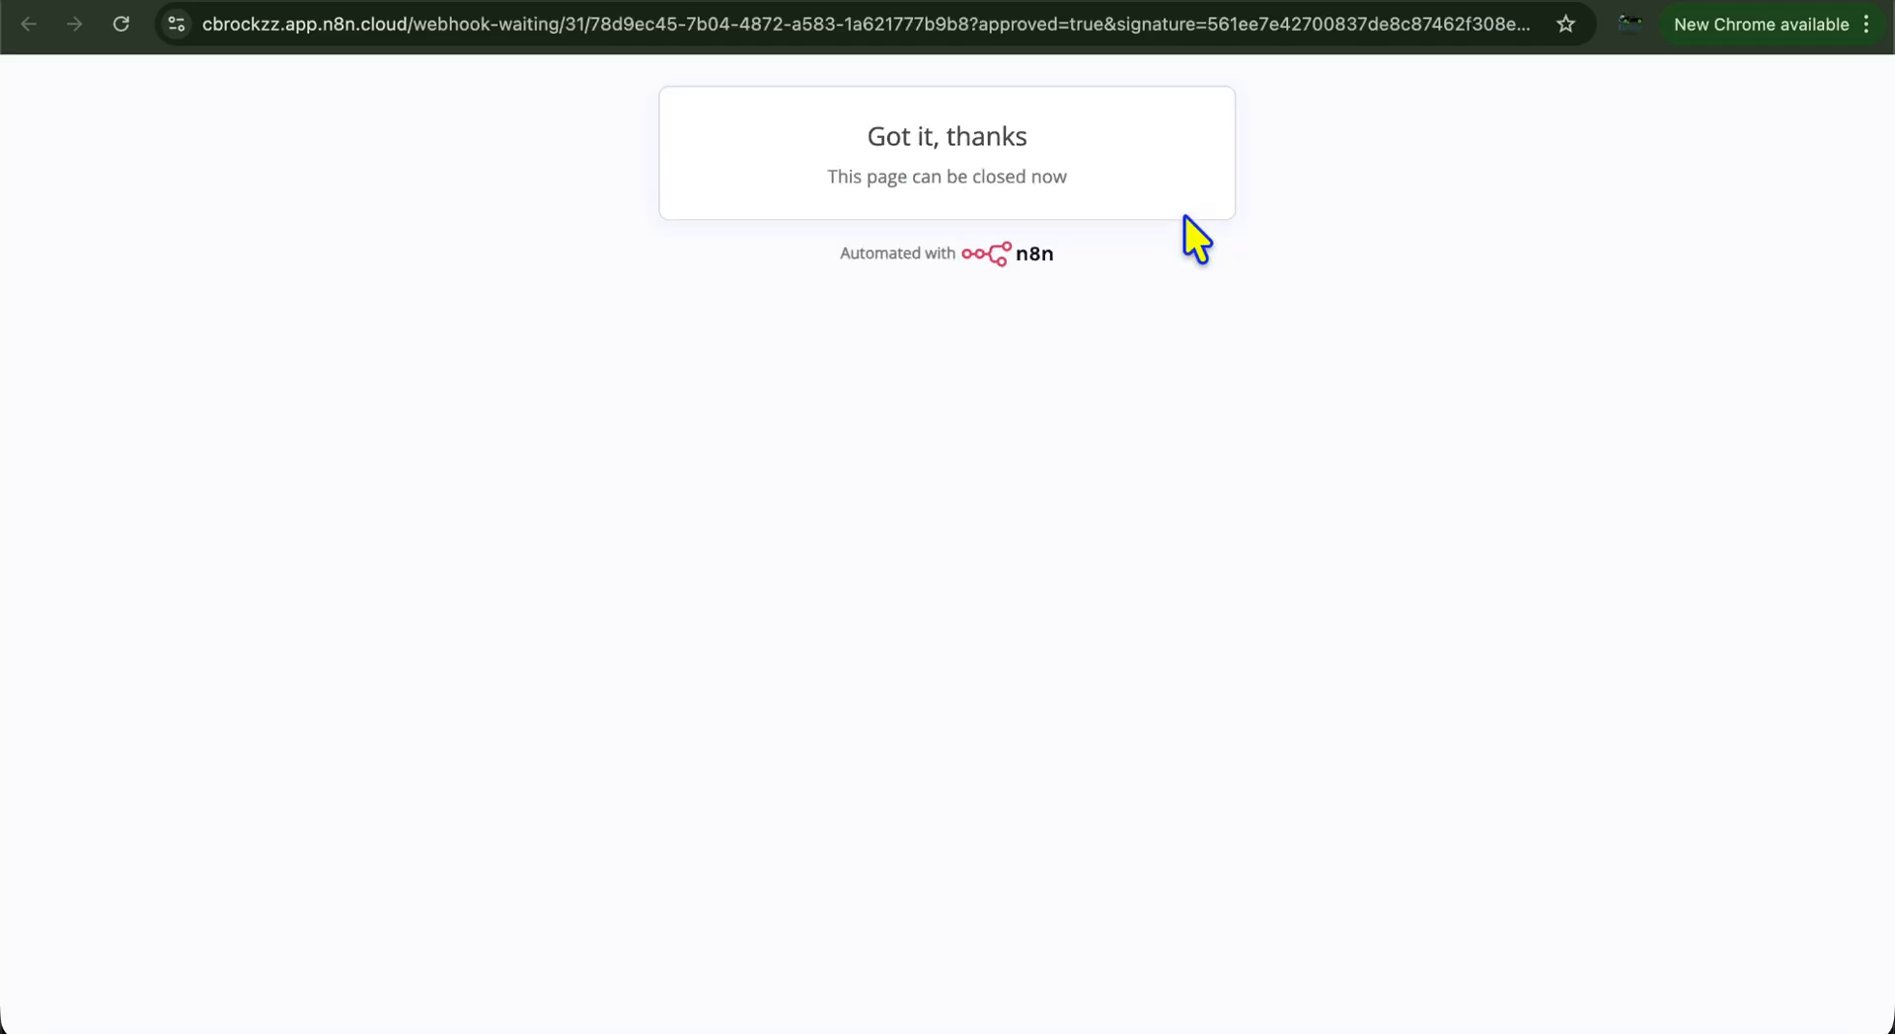
left_click(1396, 5)
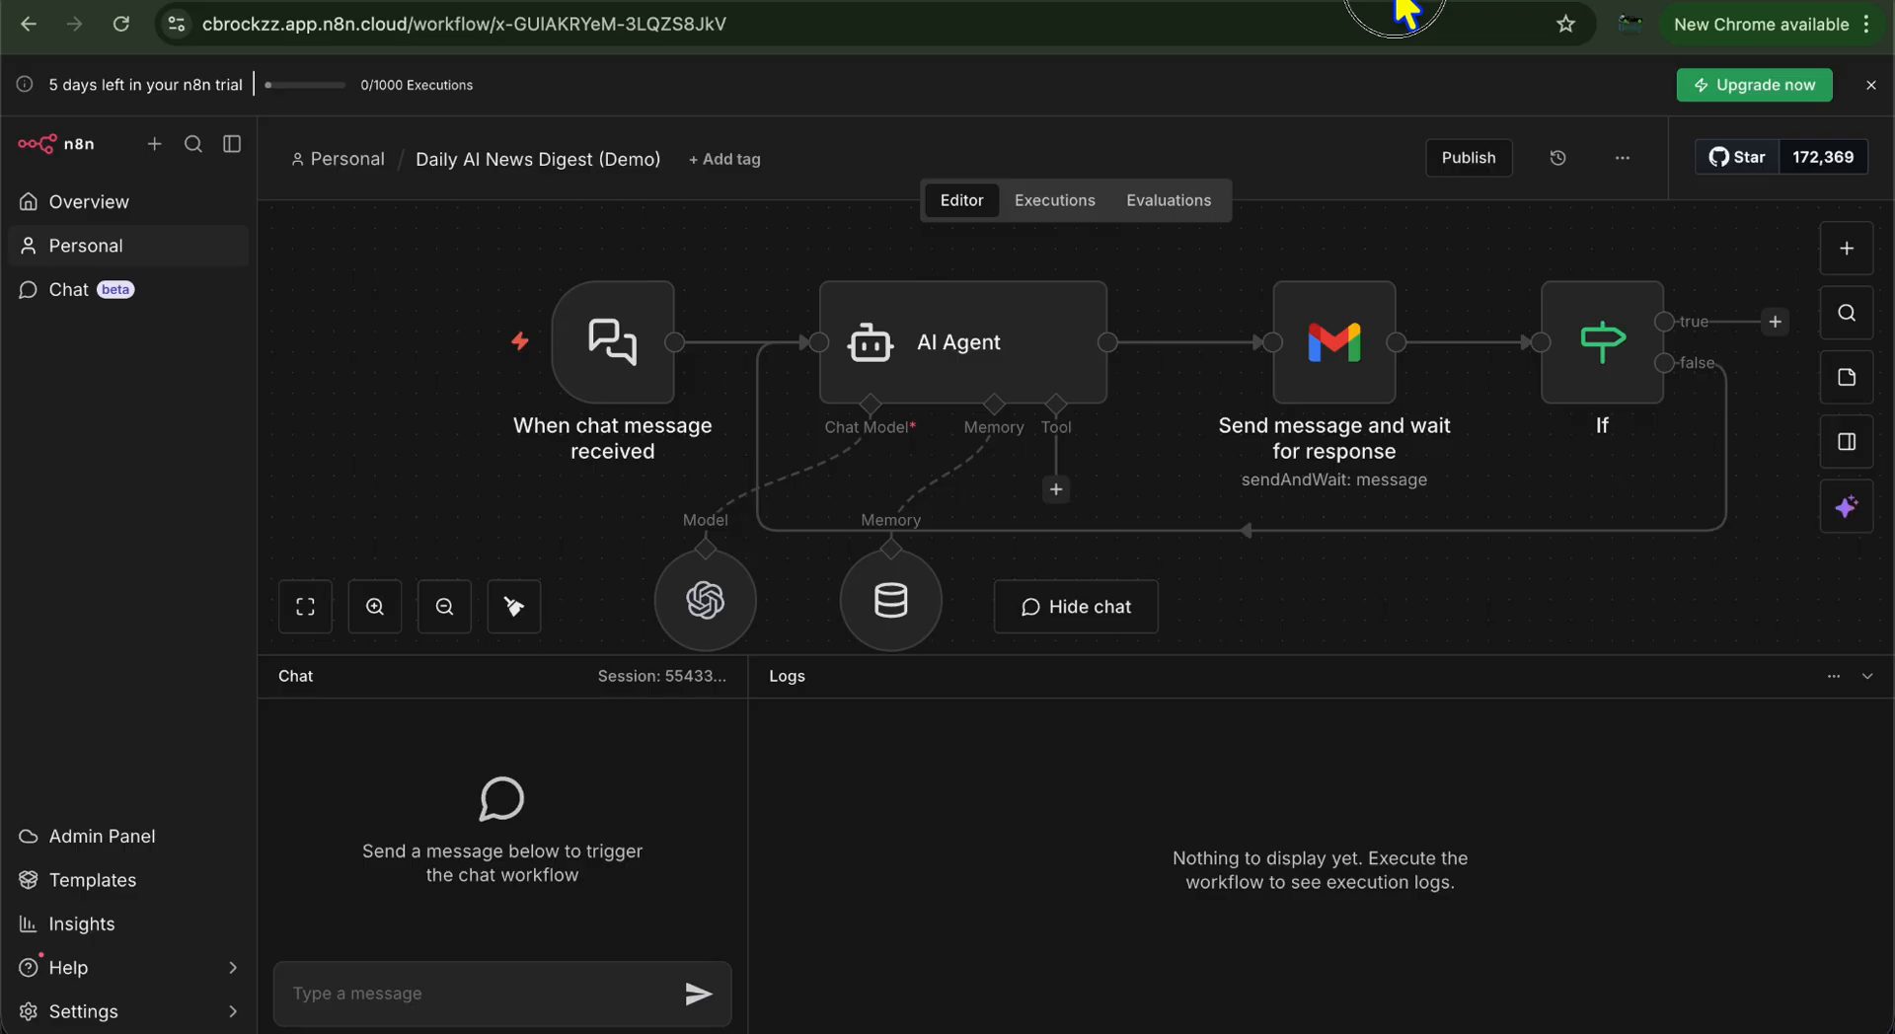
left_click(1577, 5)
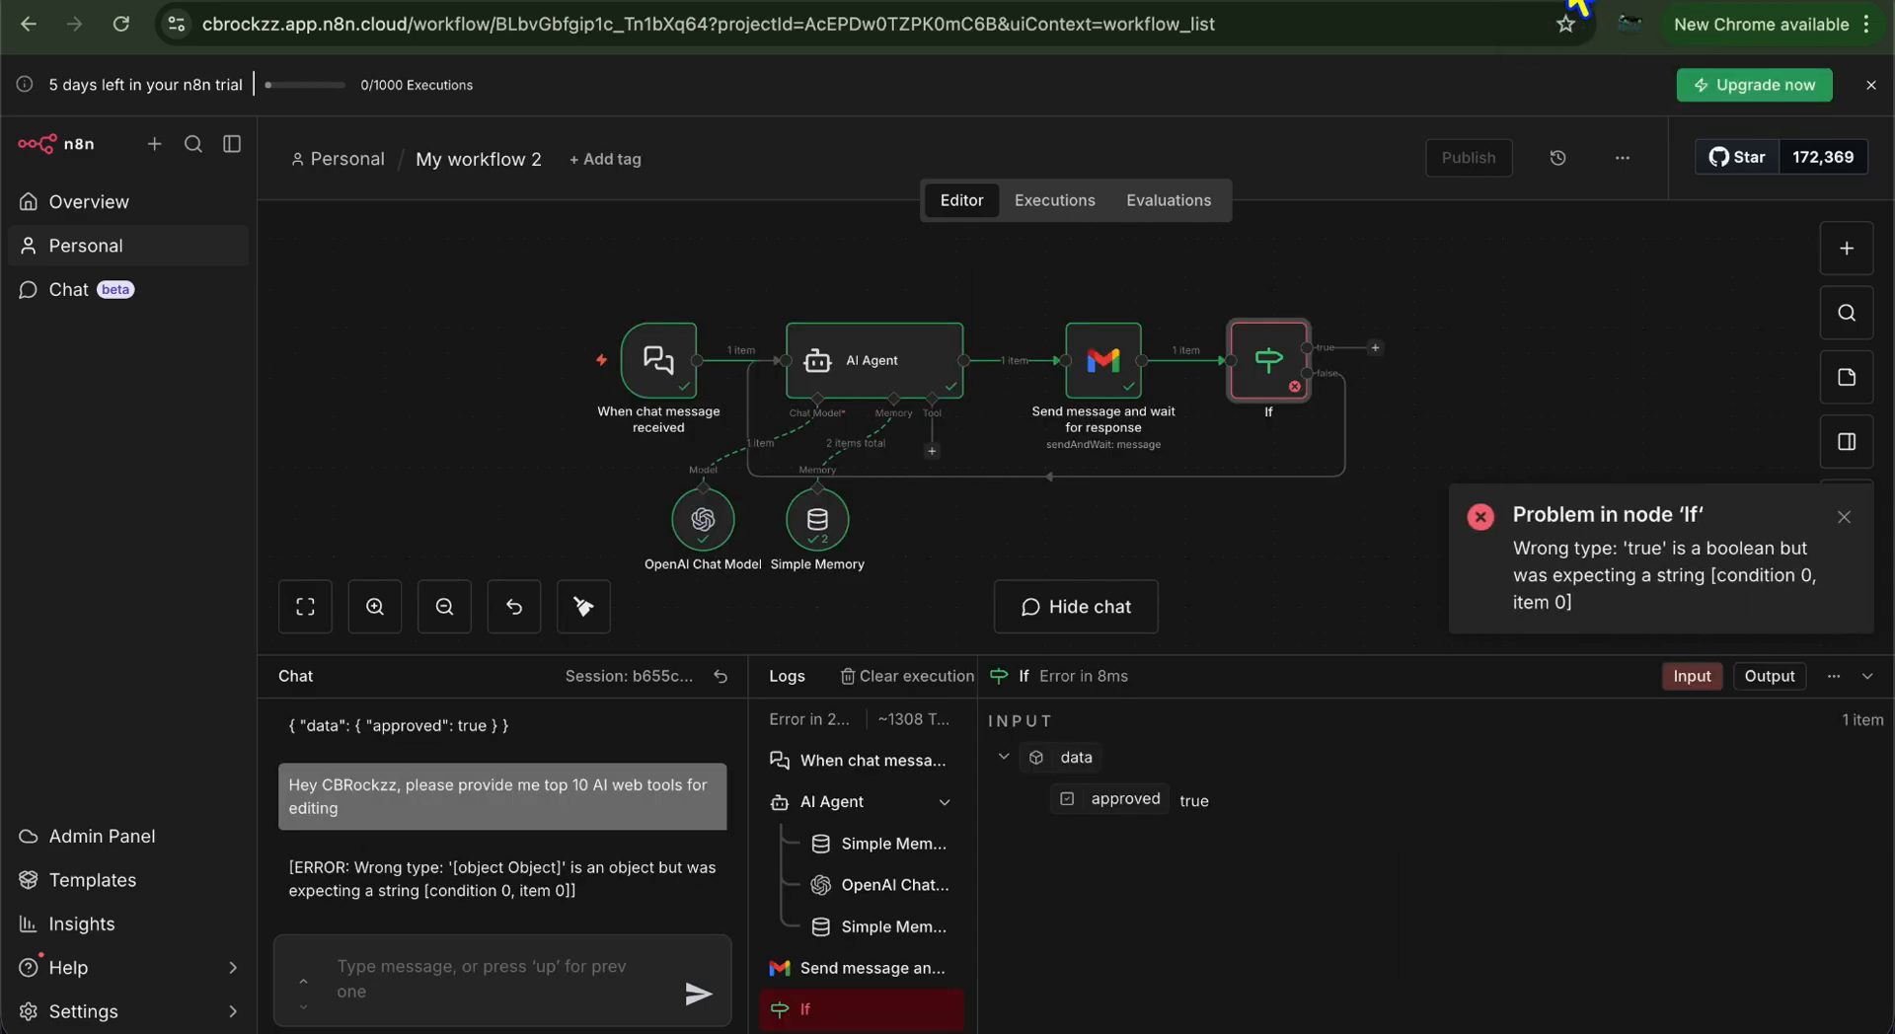
Switch the If condition on {{ $json.data.approved }} to the Boolean 'is true' operator
double_click(1261, 360)
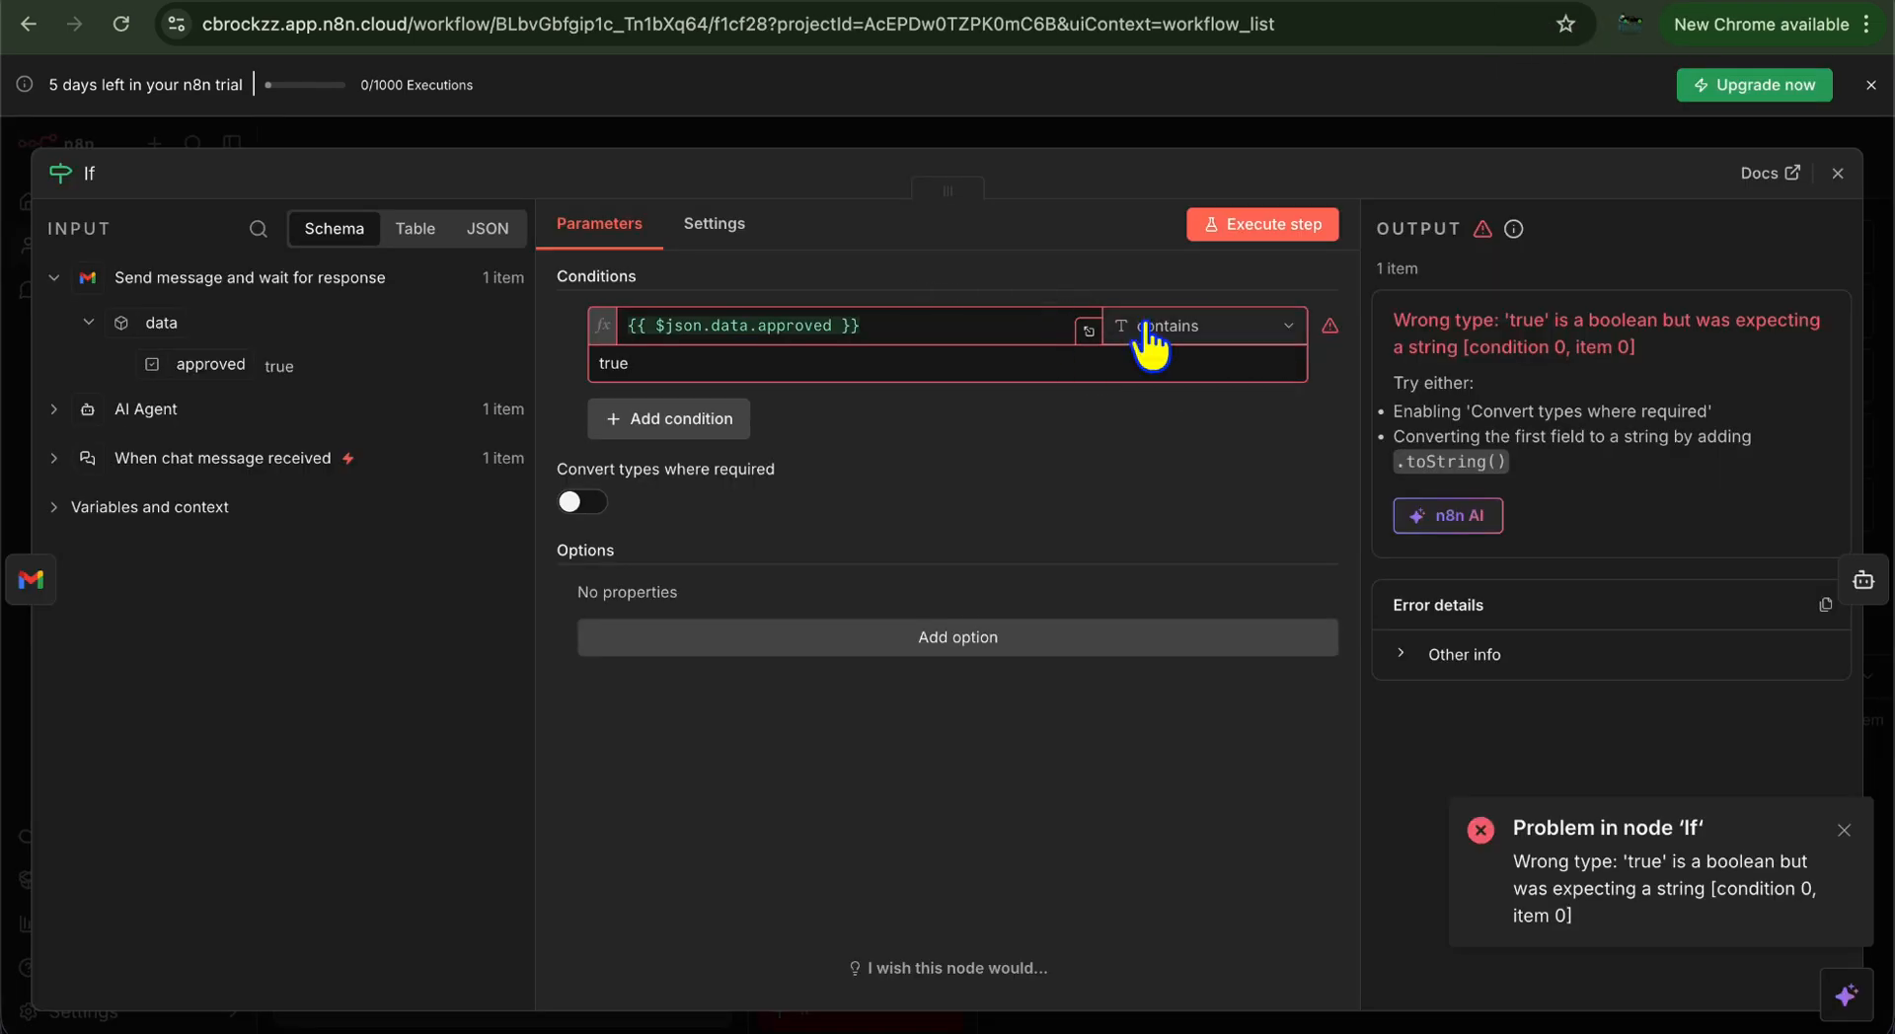
left_click(1224, 331)
mouse_move(1256, 511)
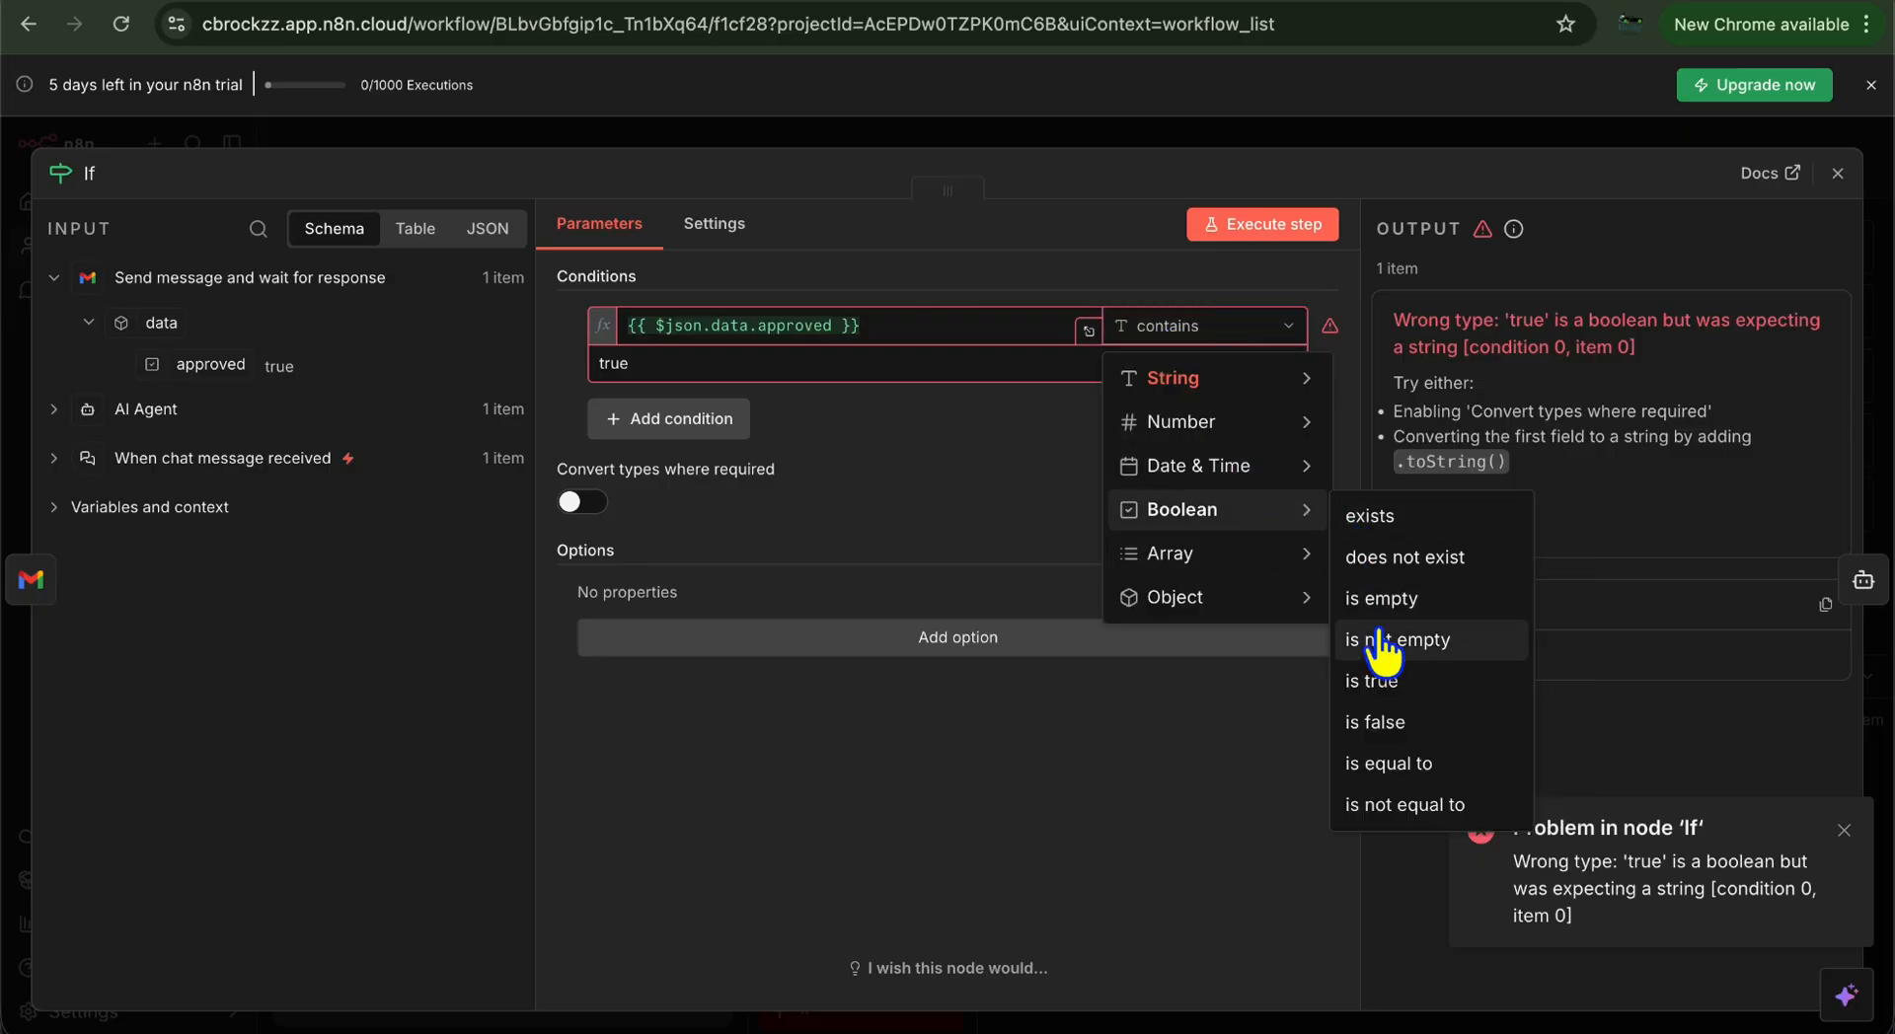
left_click(1372, 680)
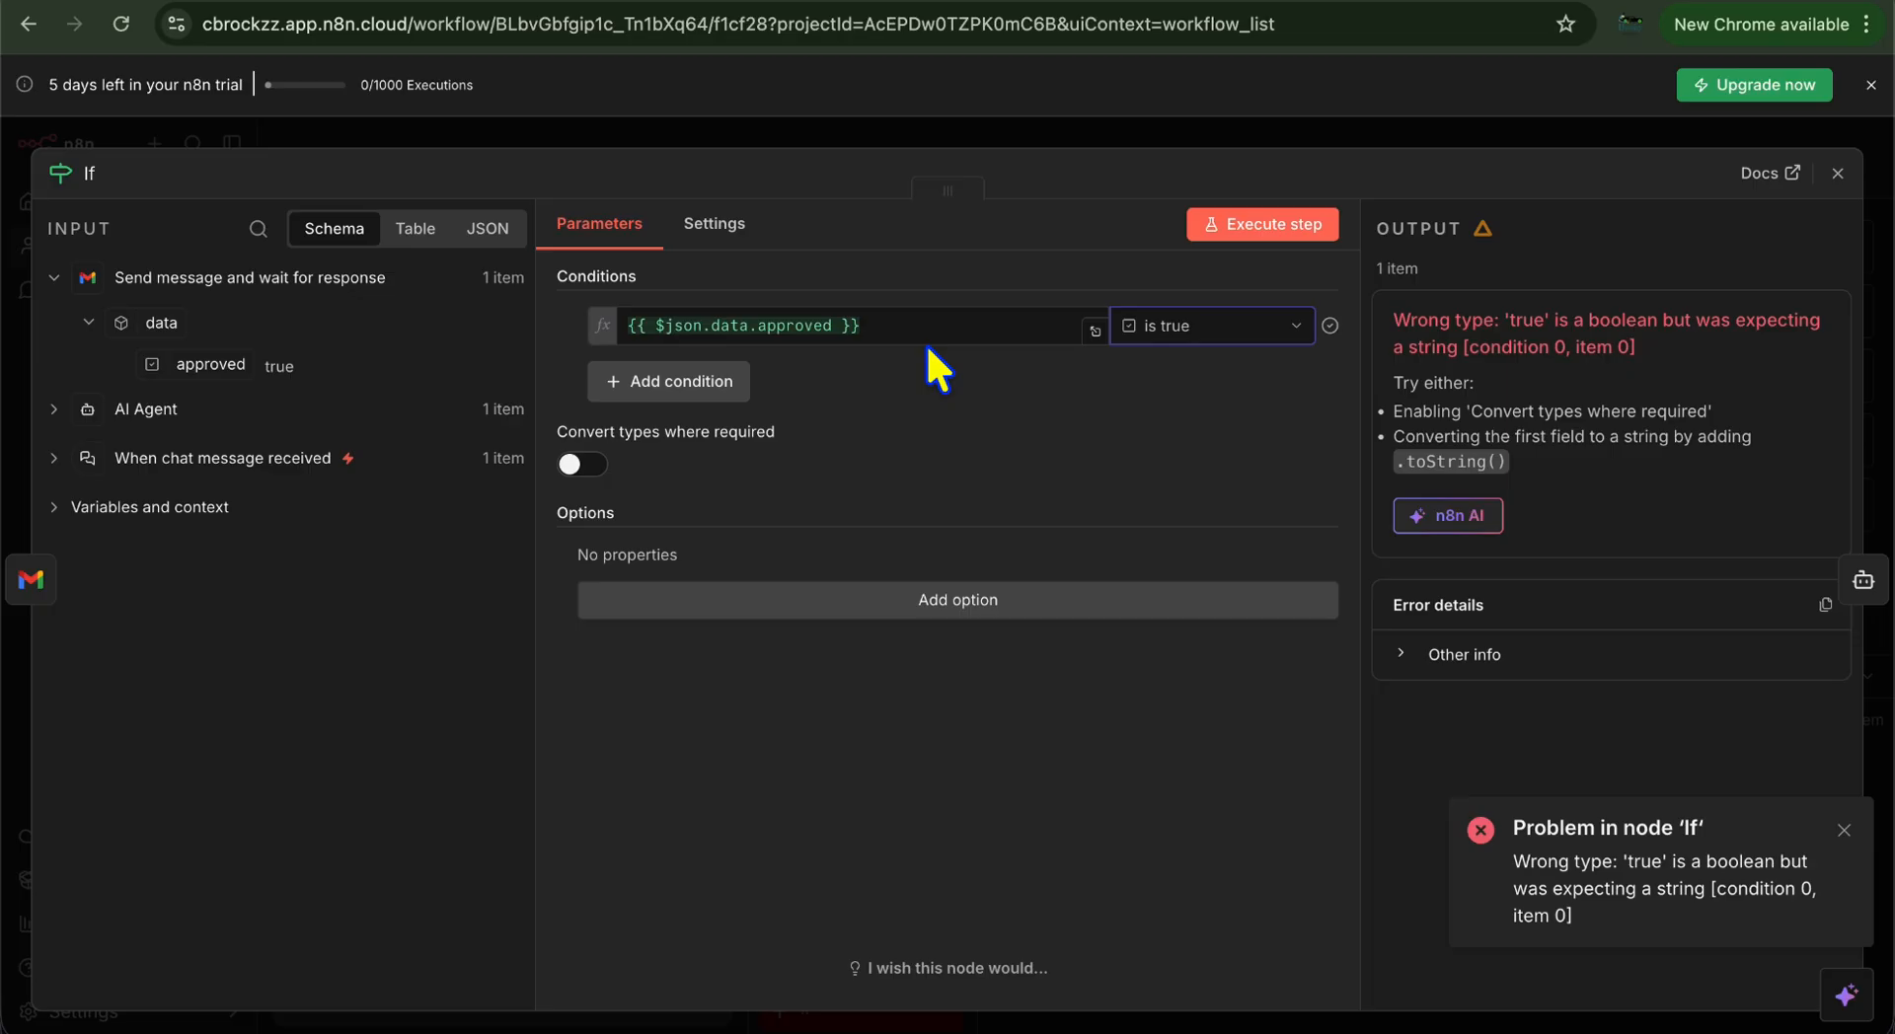
left_click(1838, 173)
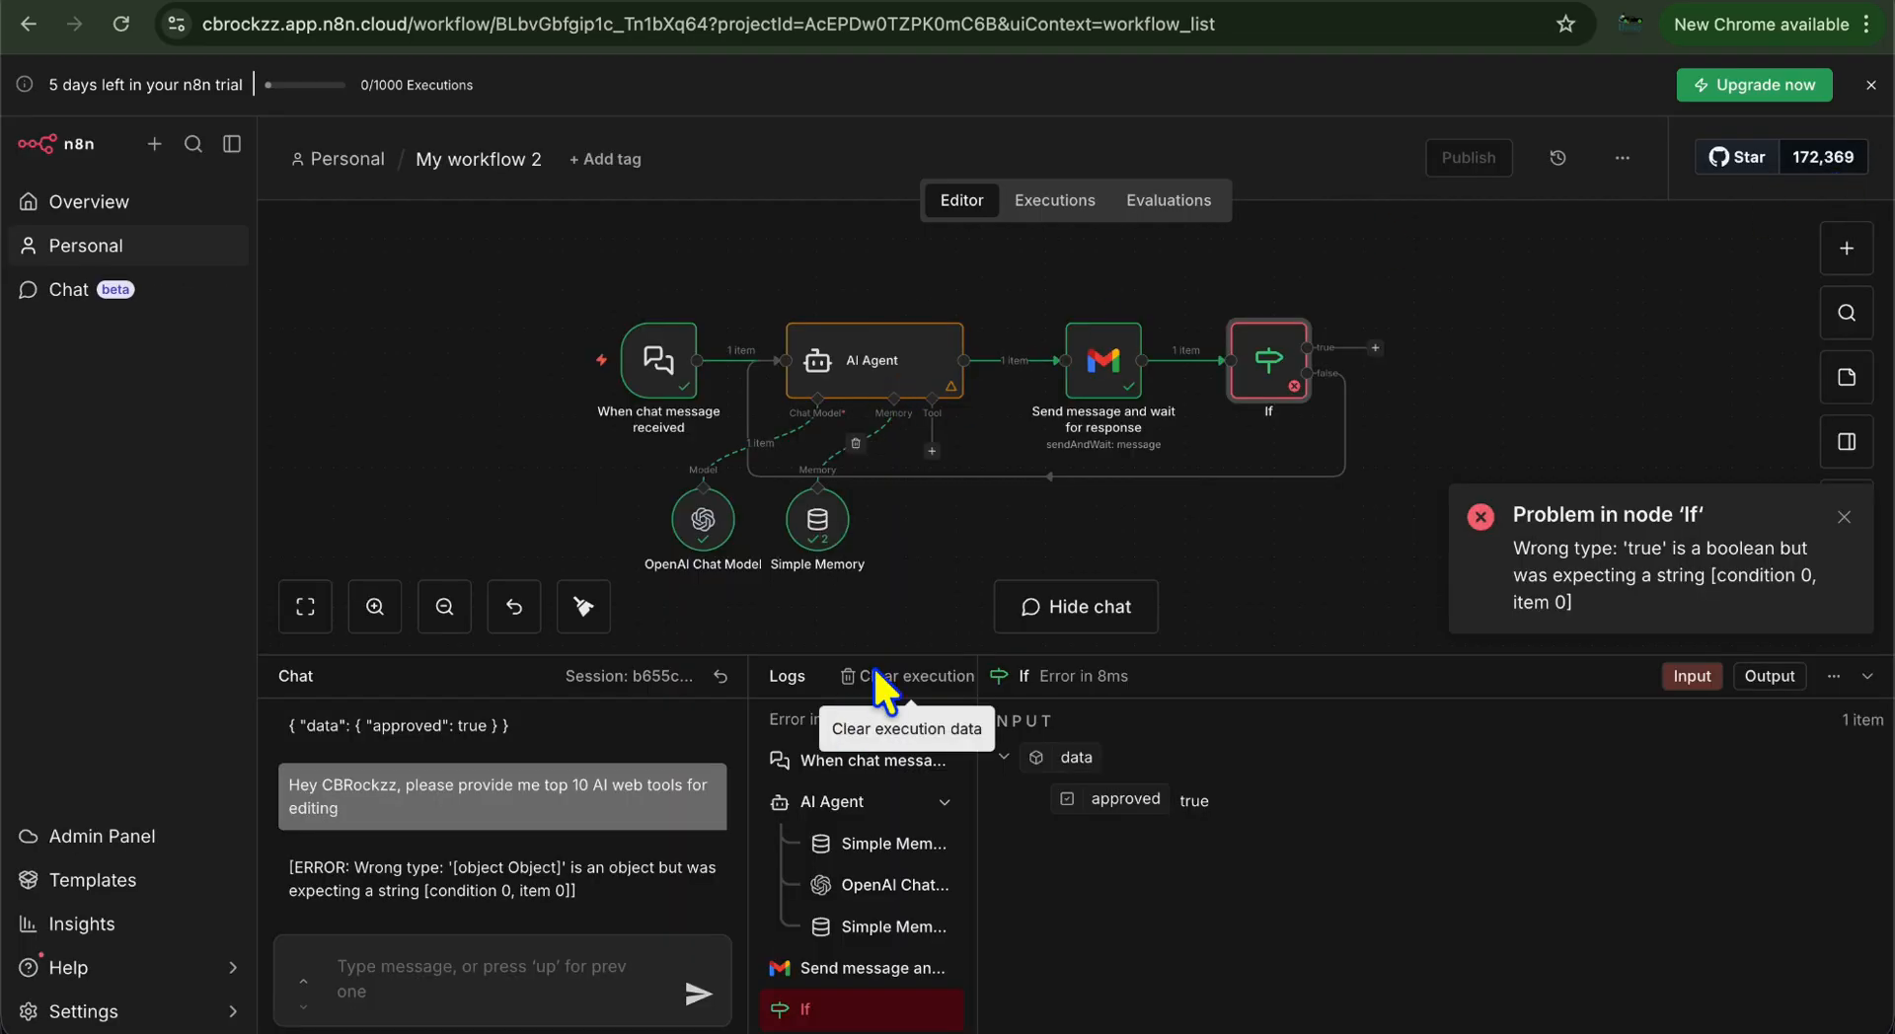
Dismiss the error toast and send a chat message asking for the latest AI innovations
left_click(1843, 517)
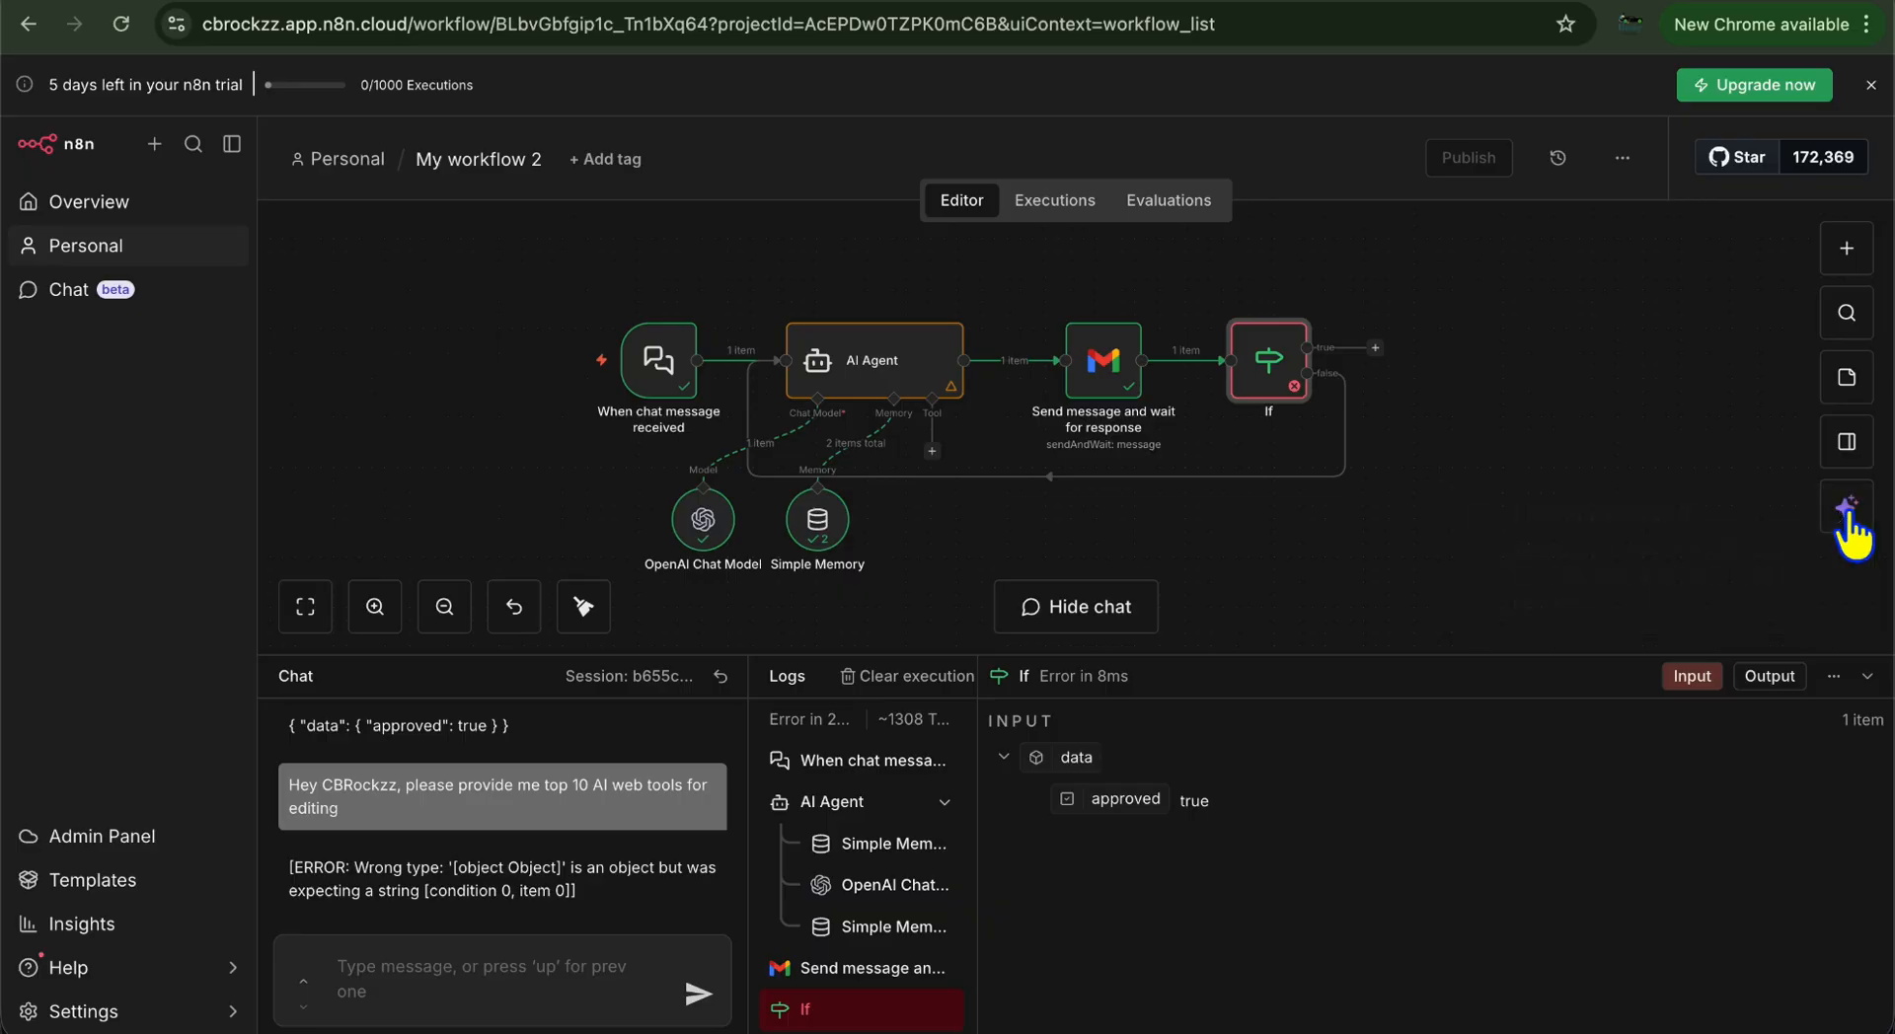
left_click(434, 963)
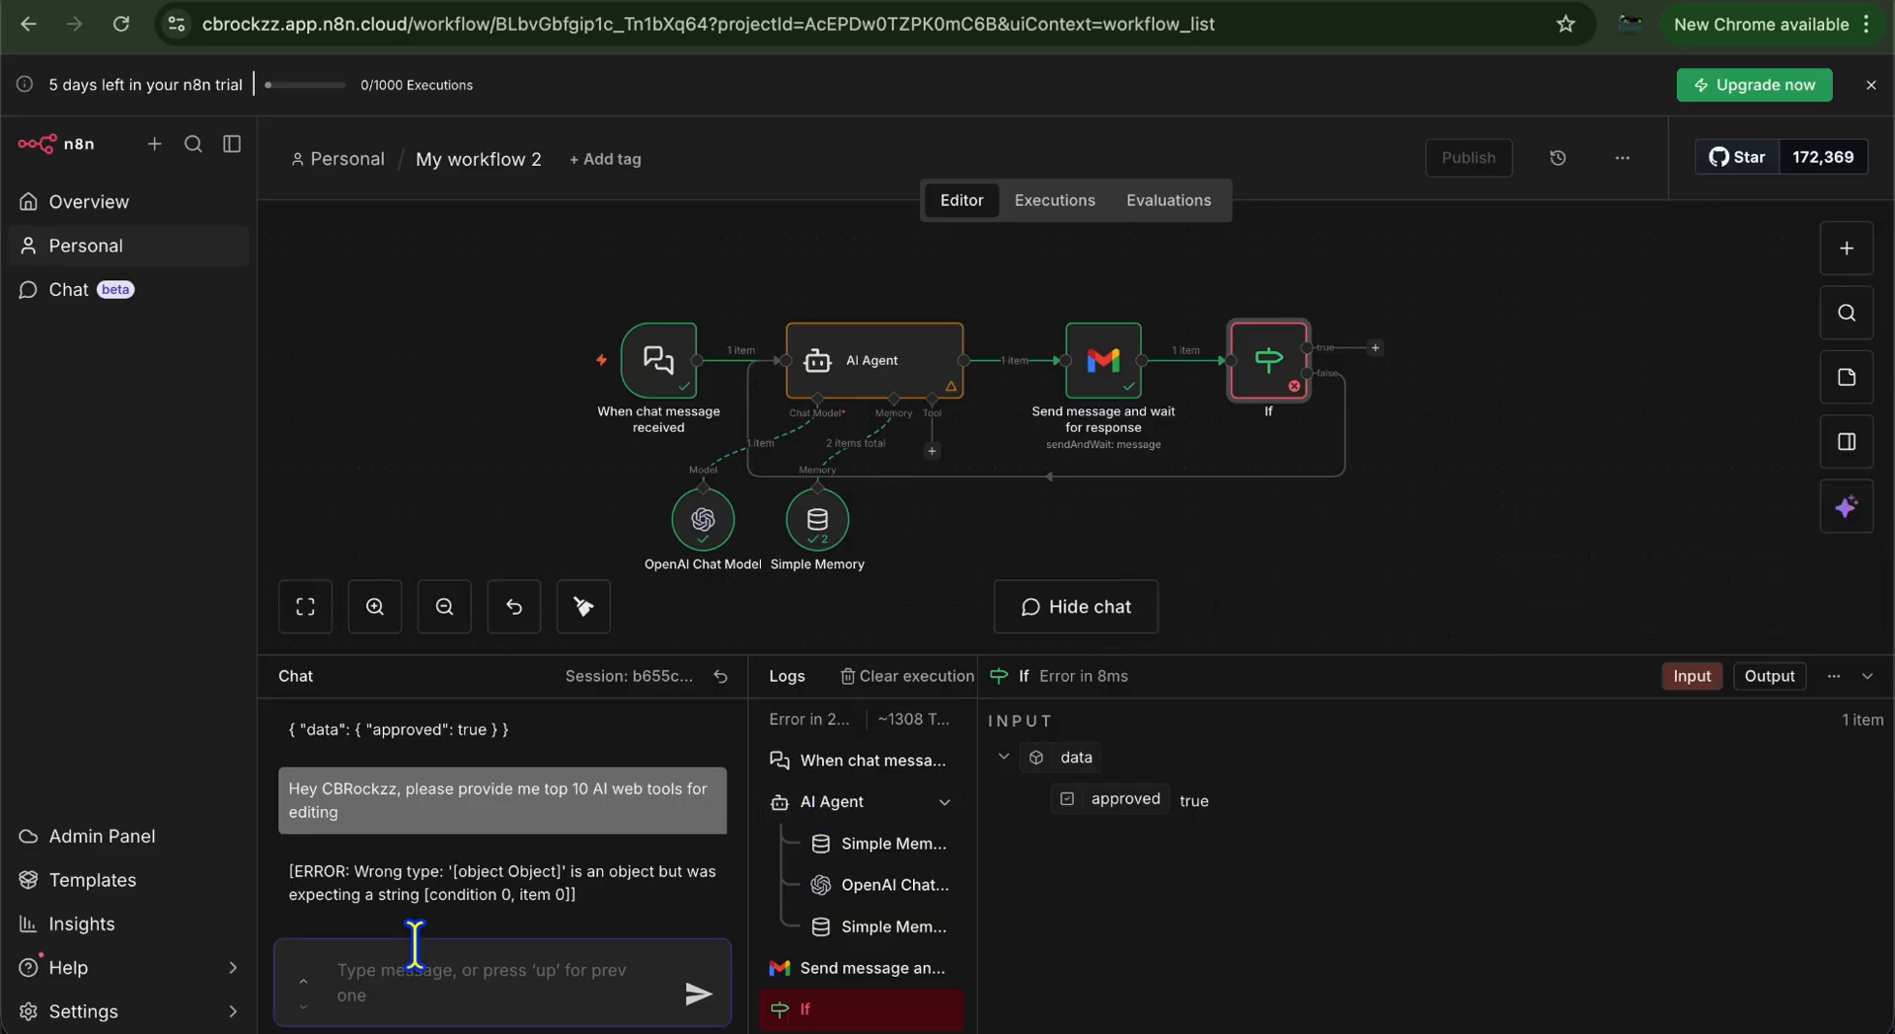
type("Hey CBRockzz, Please provide me the ")
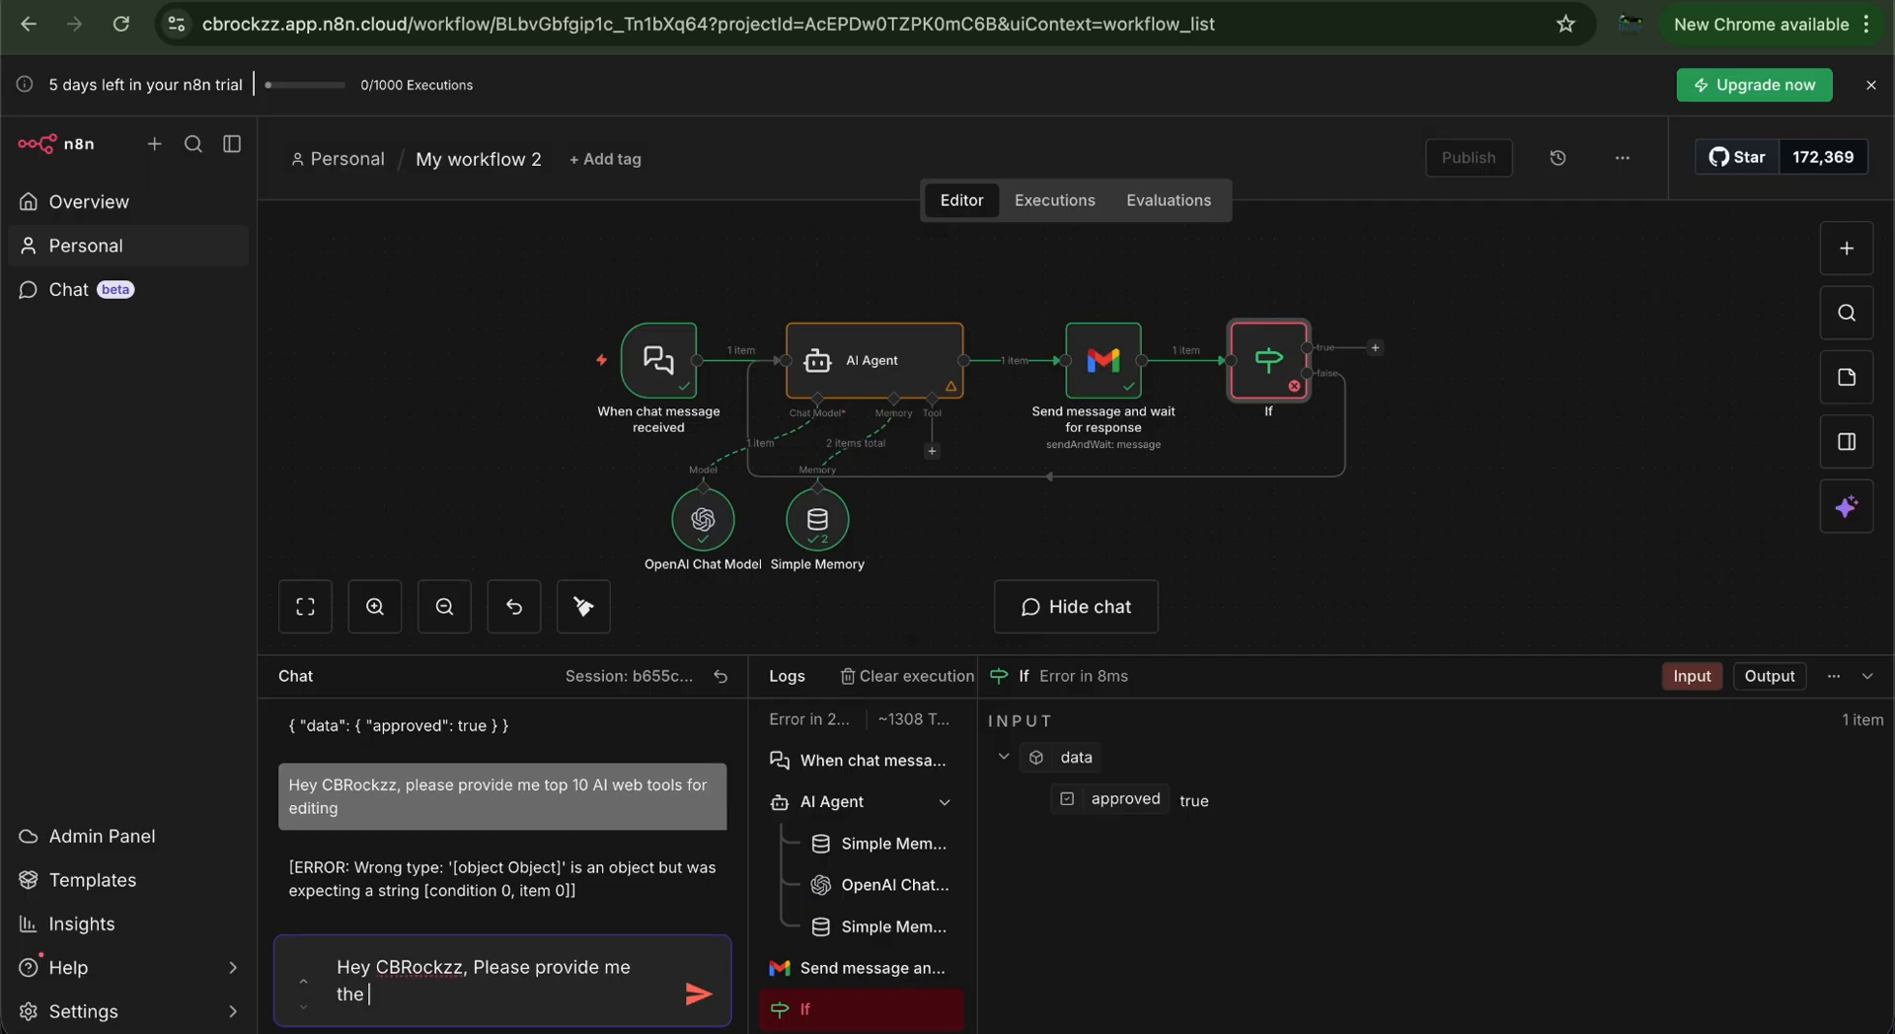
type("latest AI innovations.")
left_click(695, 997)
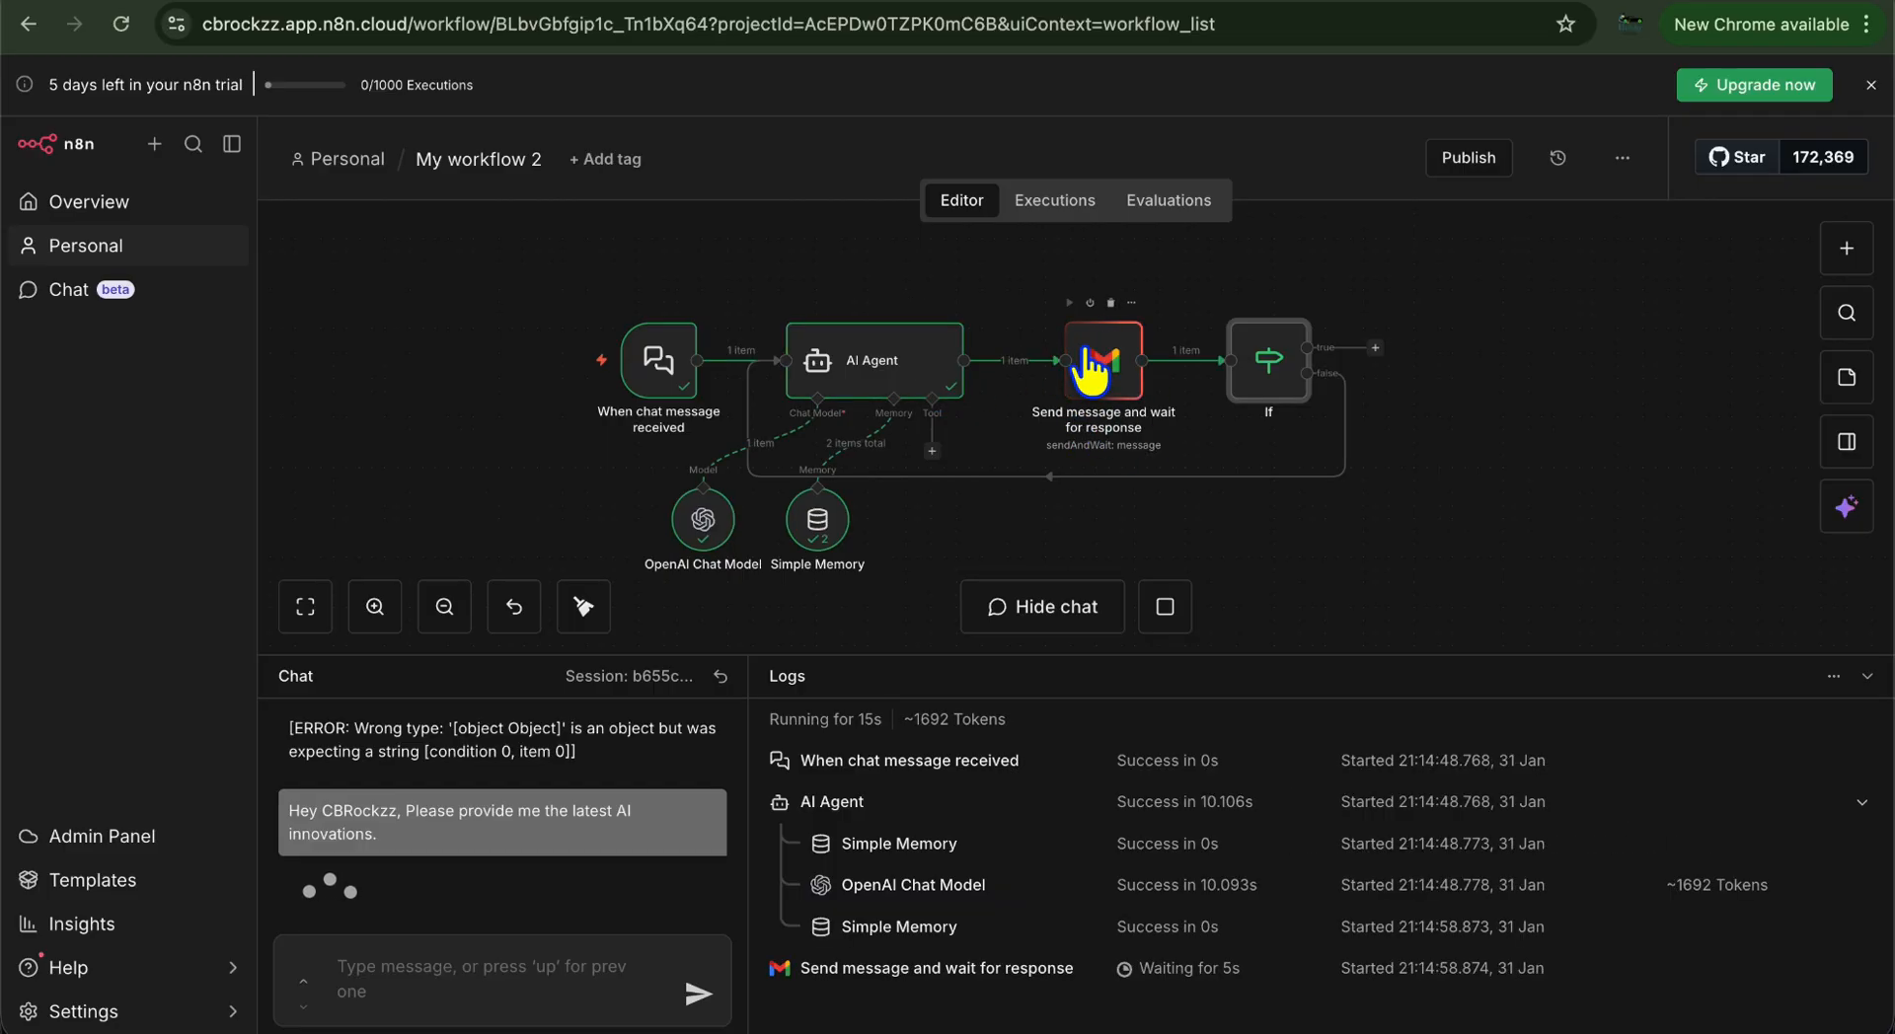
Reload the Gmail inbox and open the new AI innovations email
key("ctrl+Tab")
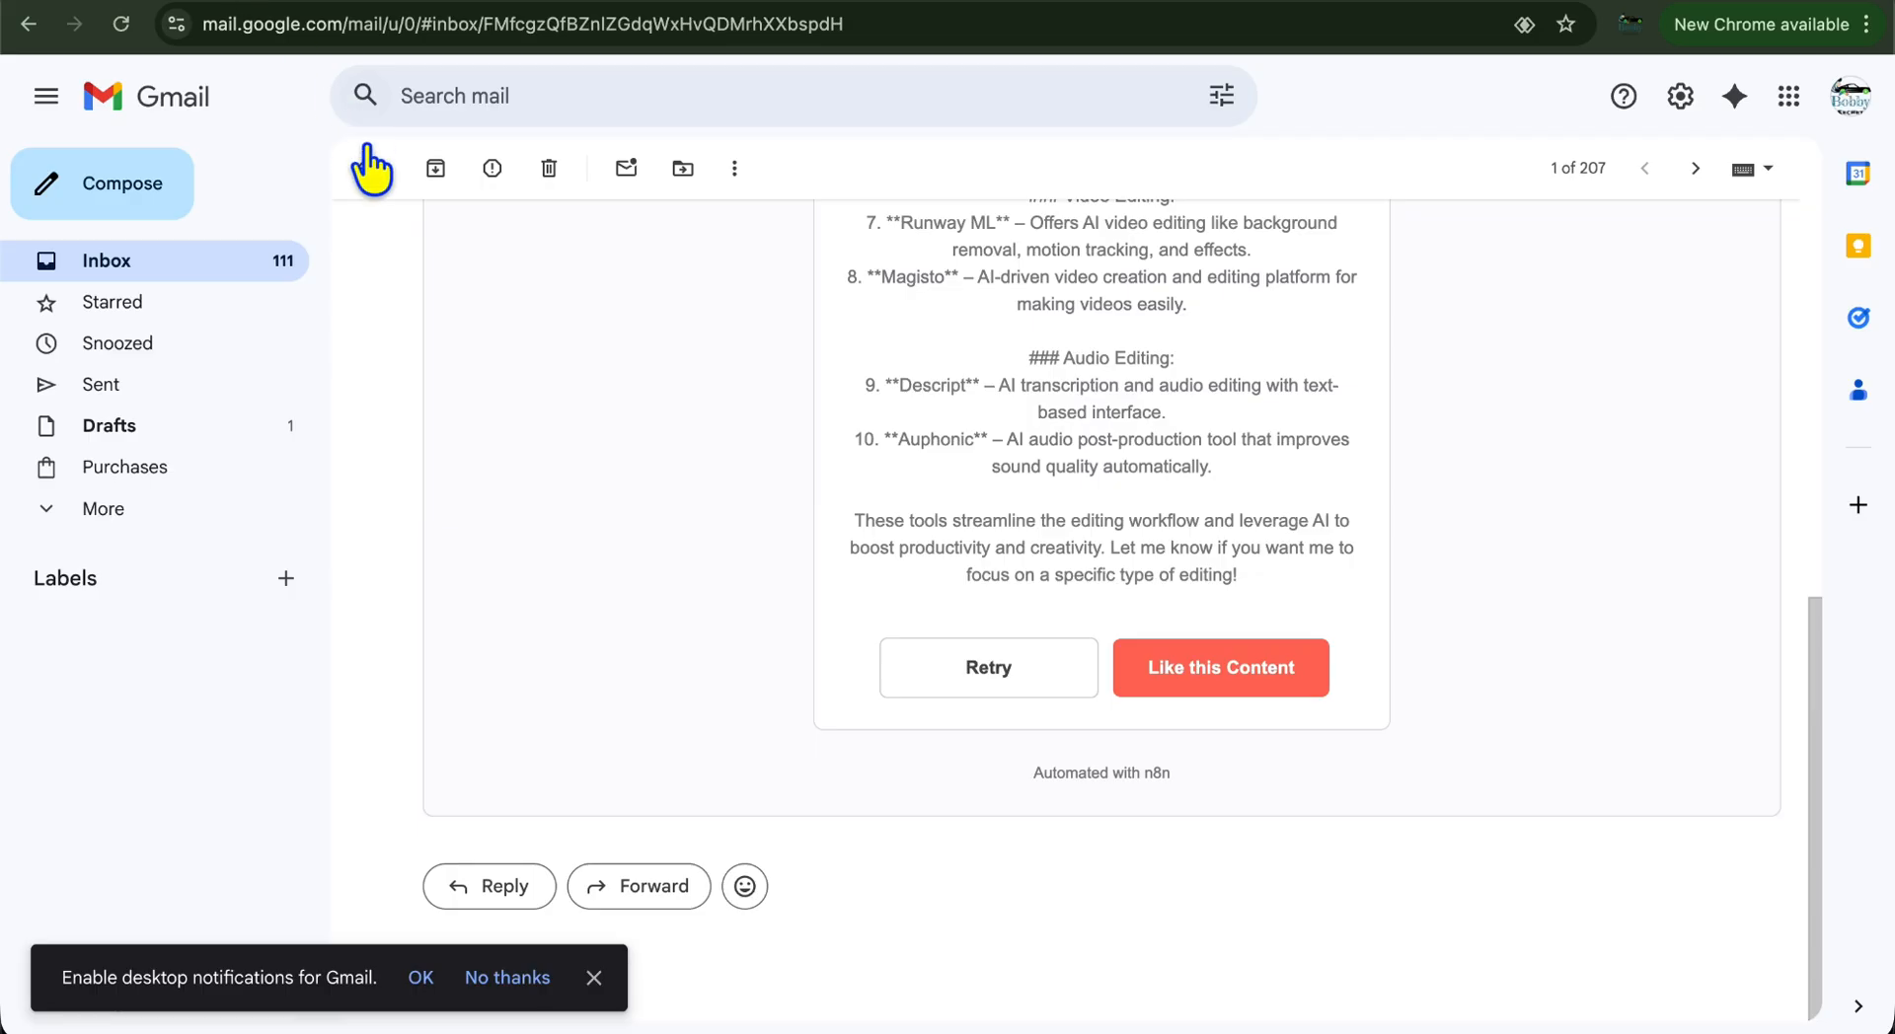
left_click(363, 169)
left_click(118, 24)
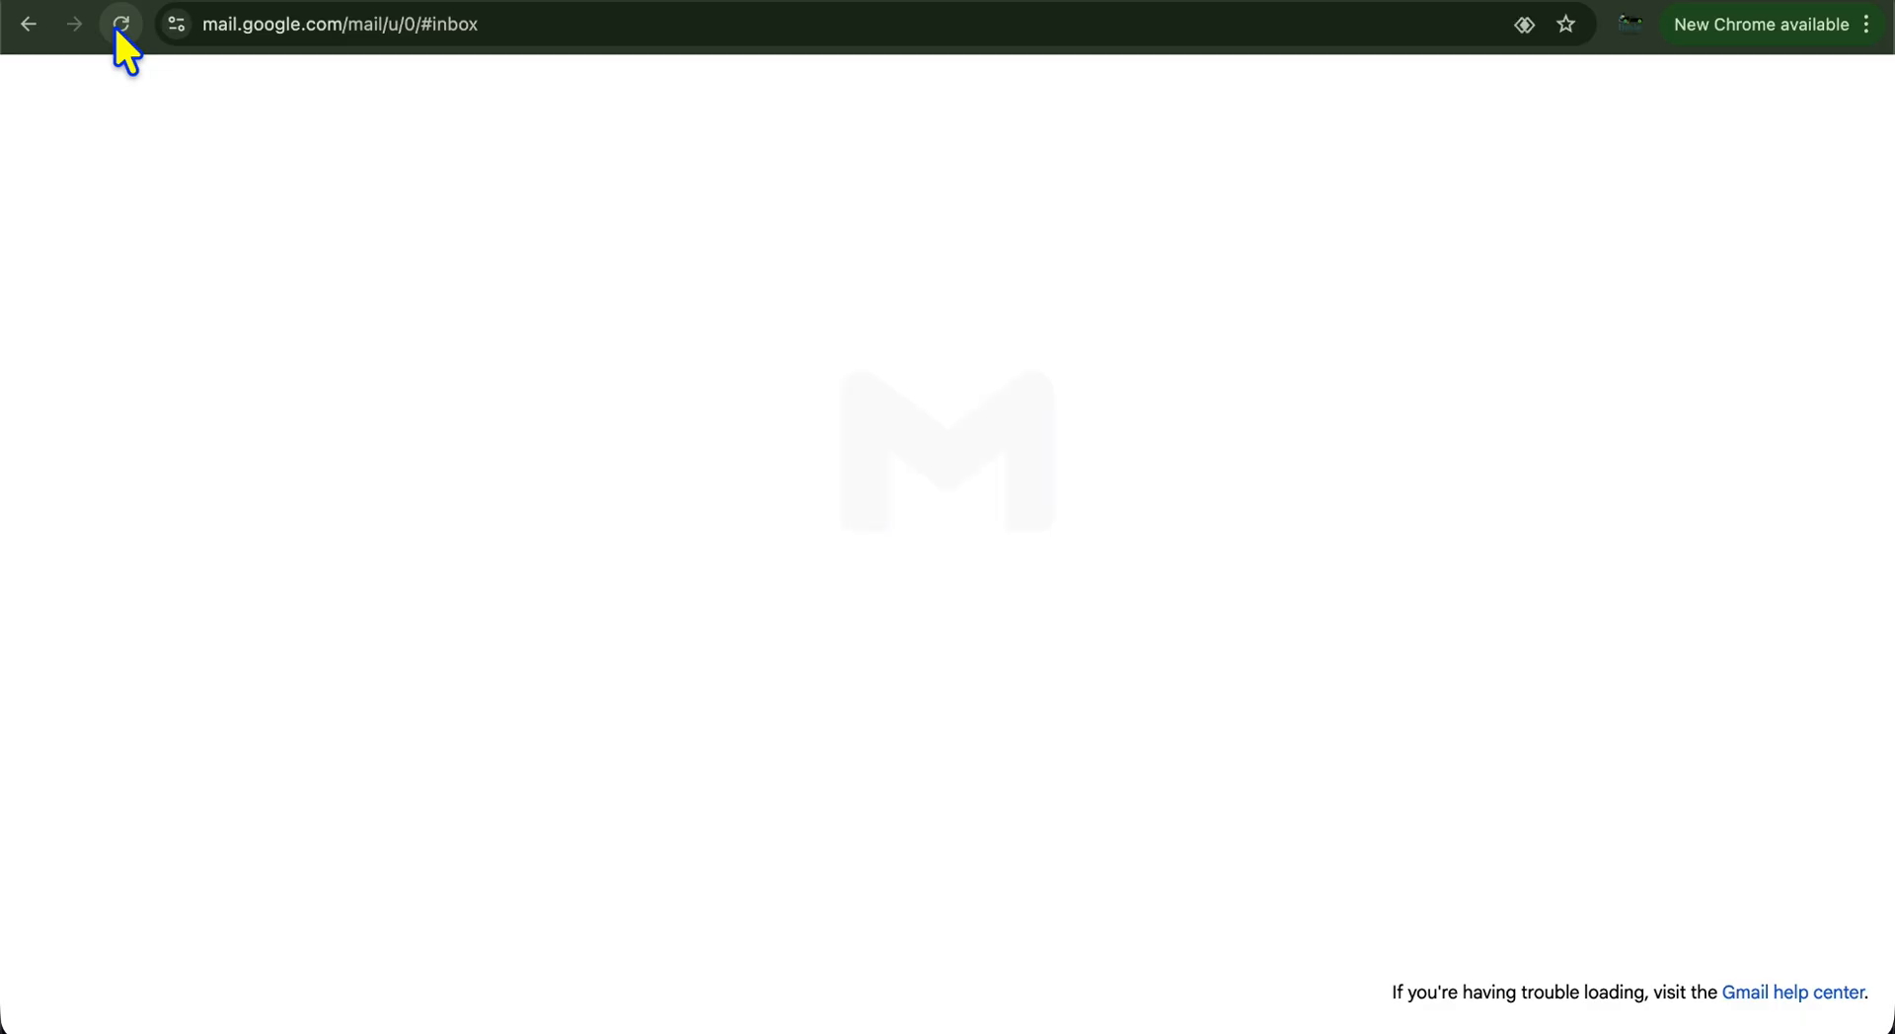
left_click(902, 311)
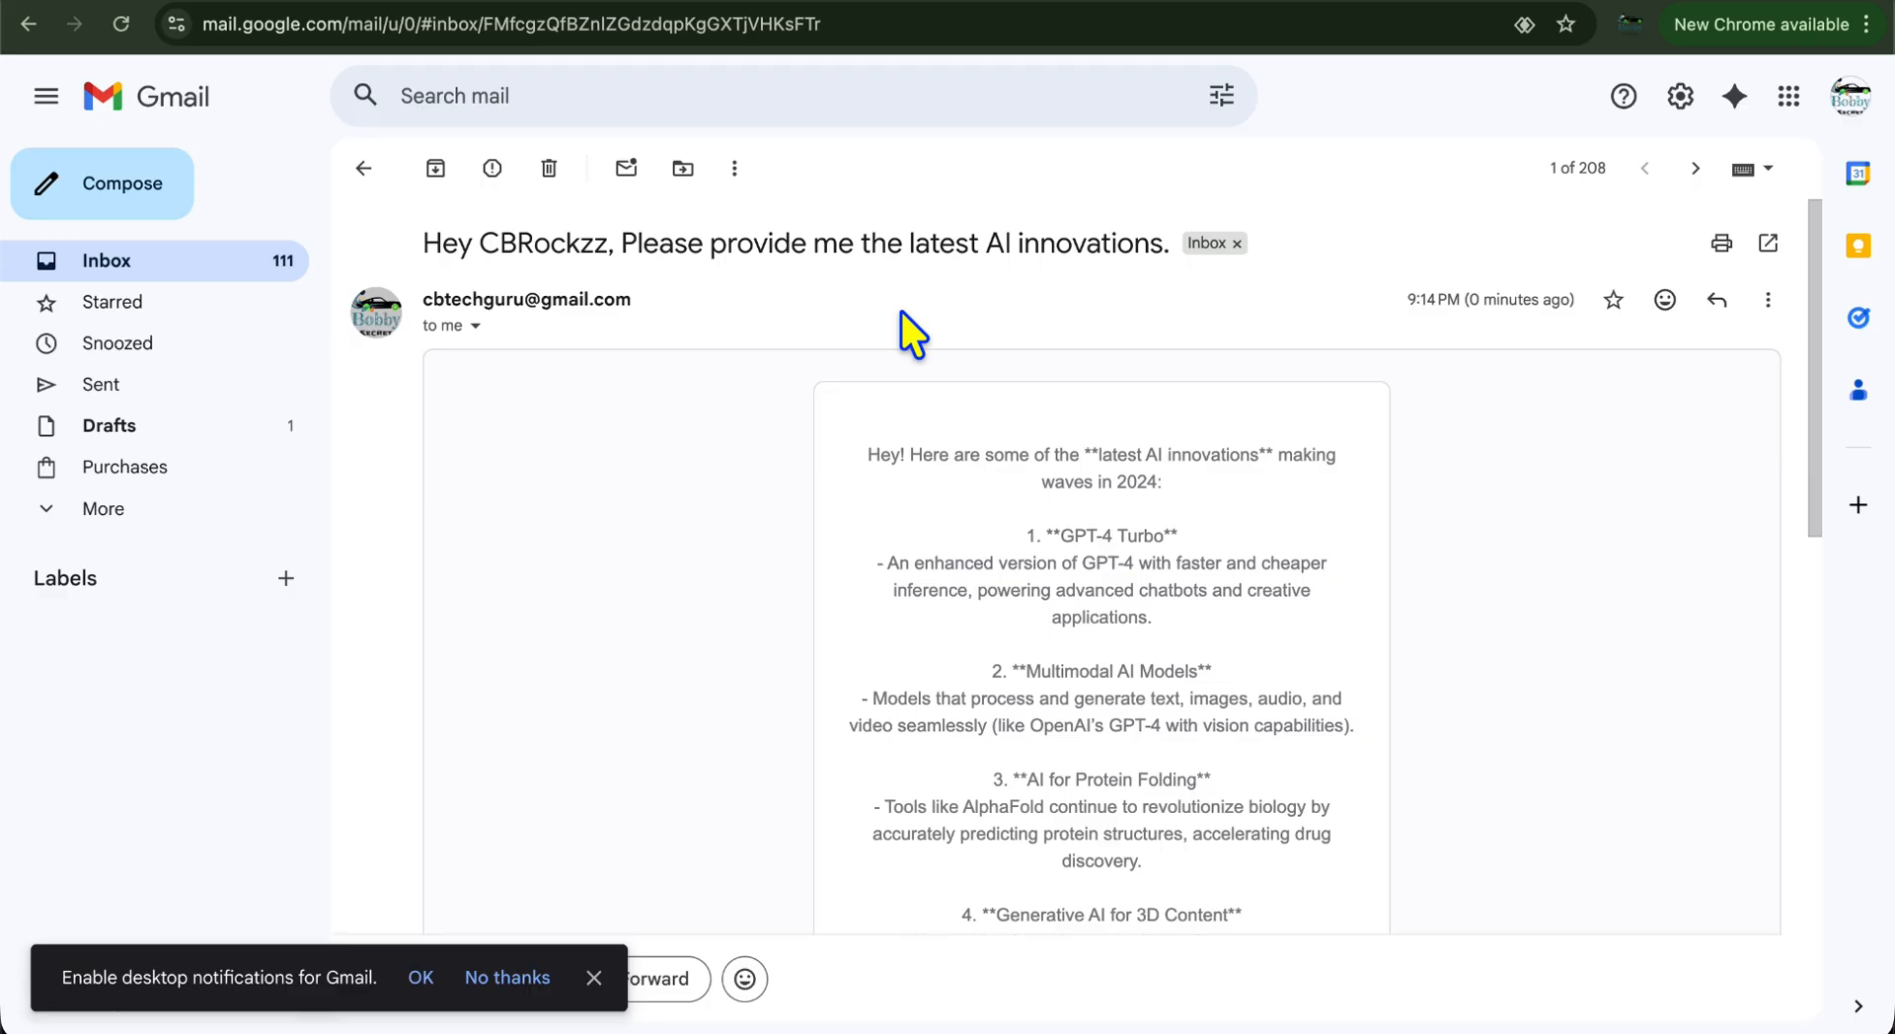
Approve the AI innovations content with 'Like this Content' and return to the n8n workflow
scroll(874, 450, "down", 2)
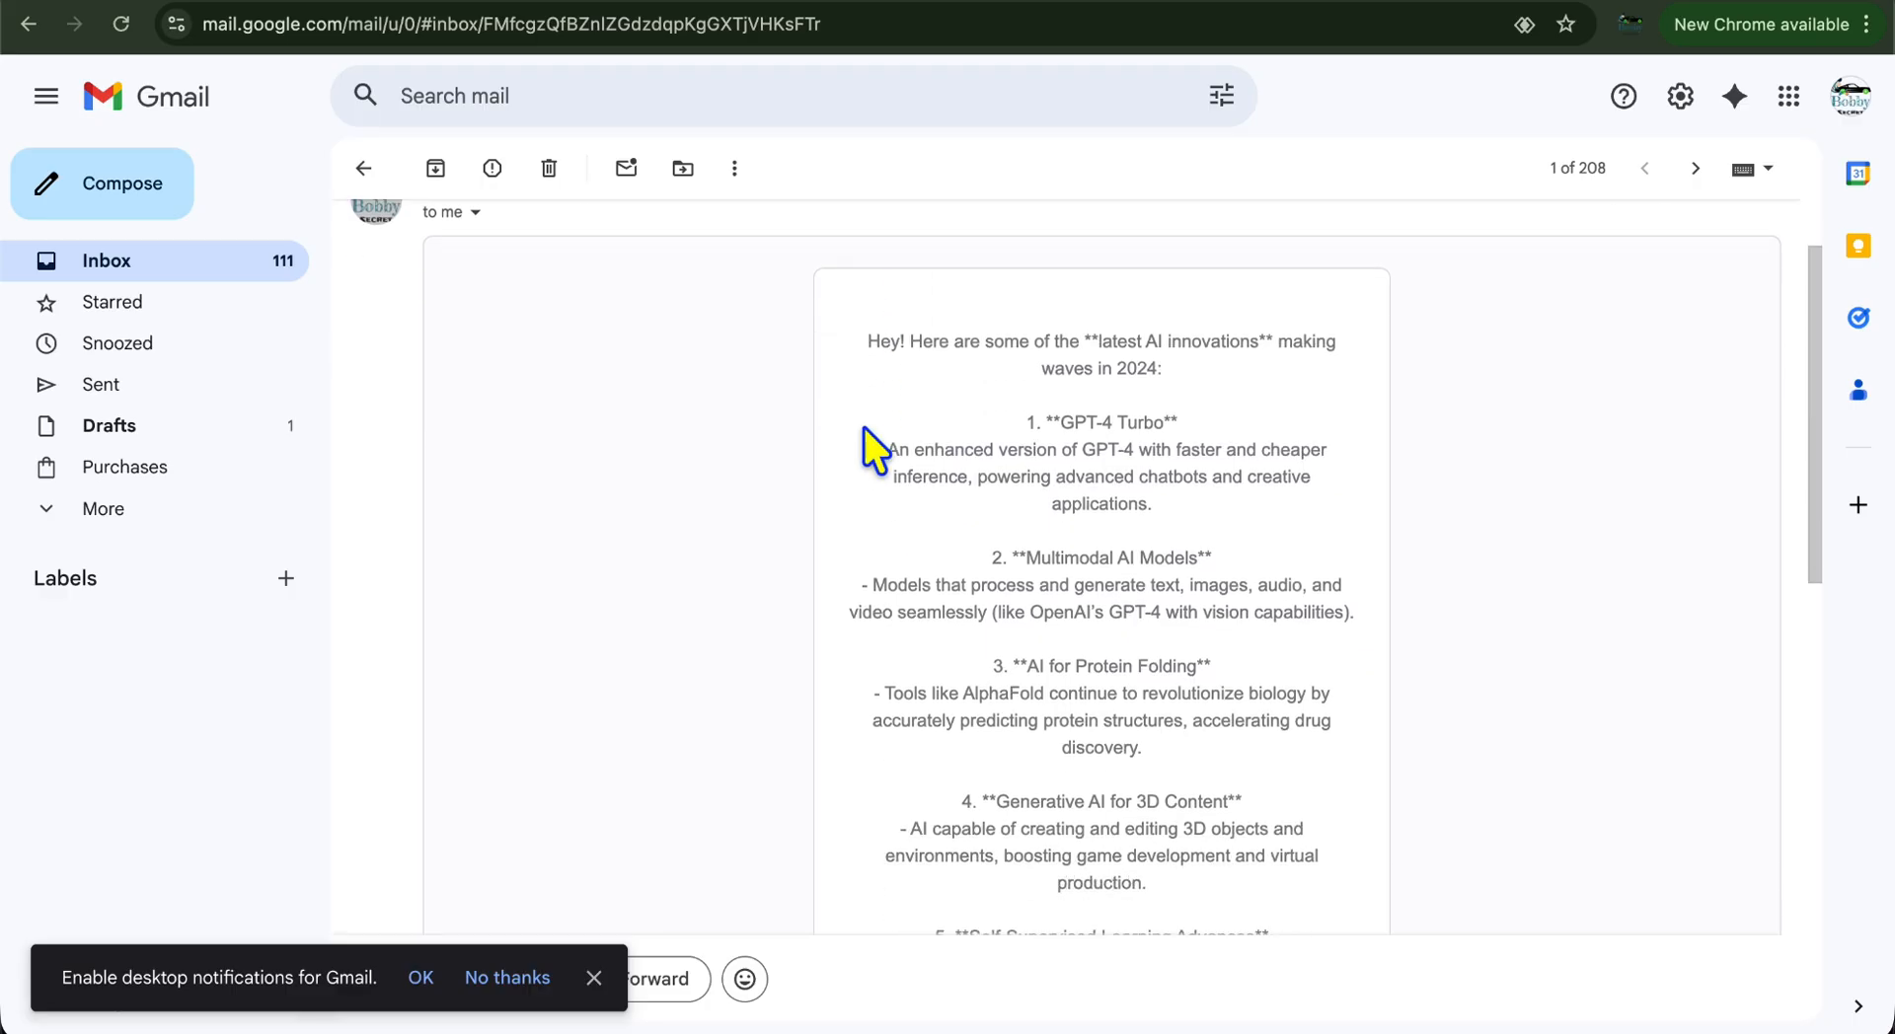
scroll(1072, 407, "down", 1)
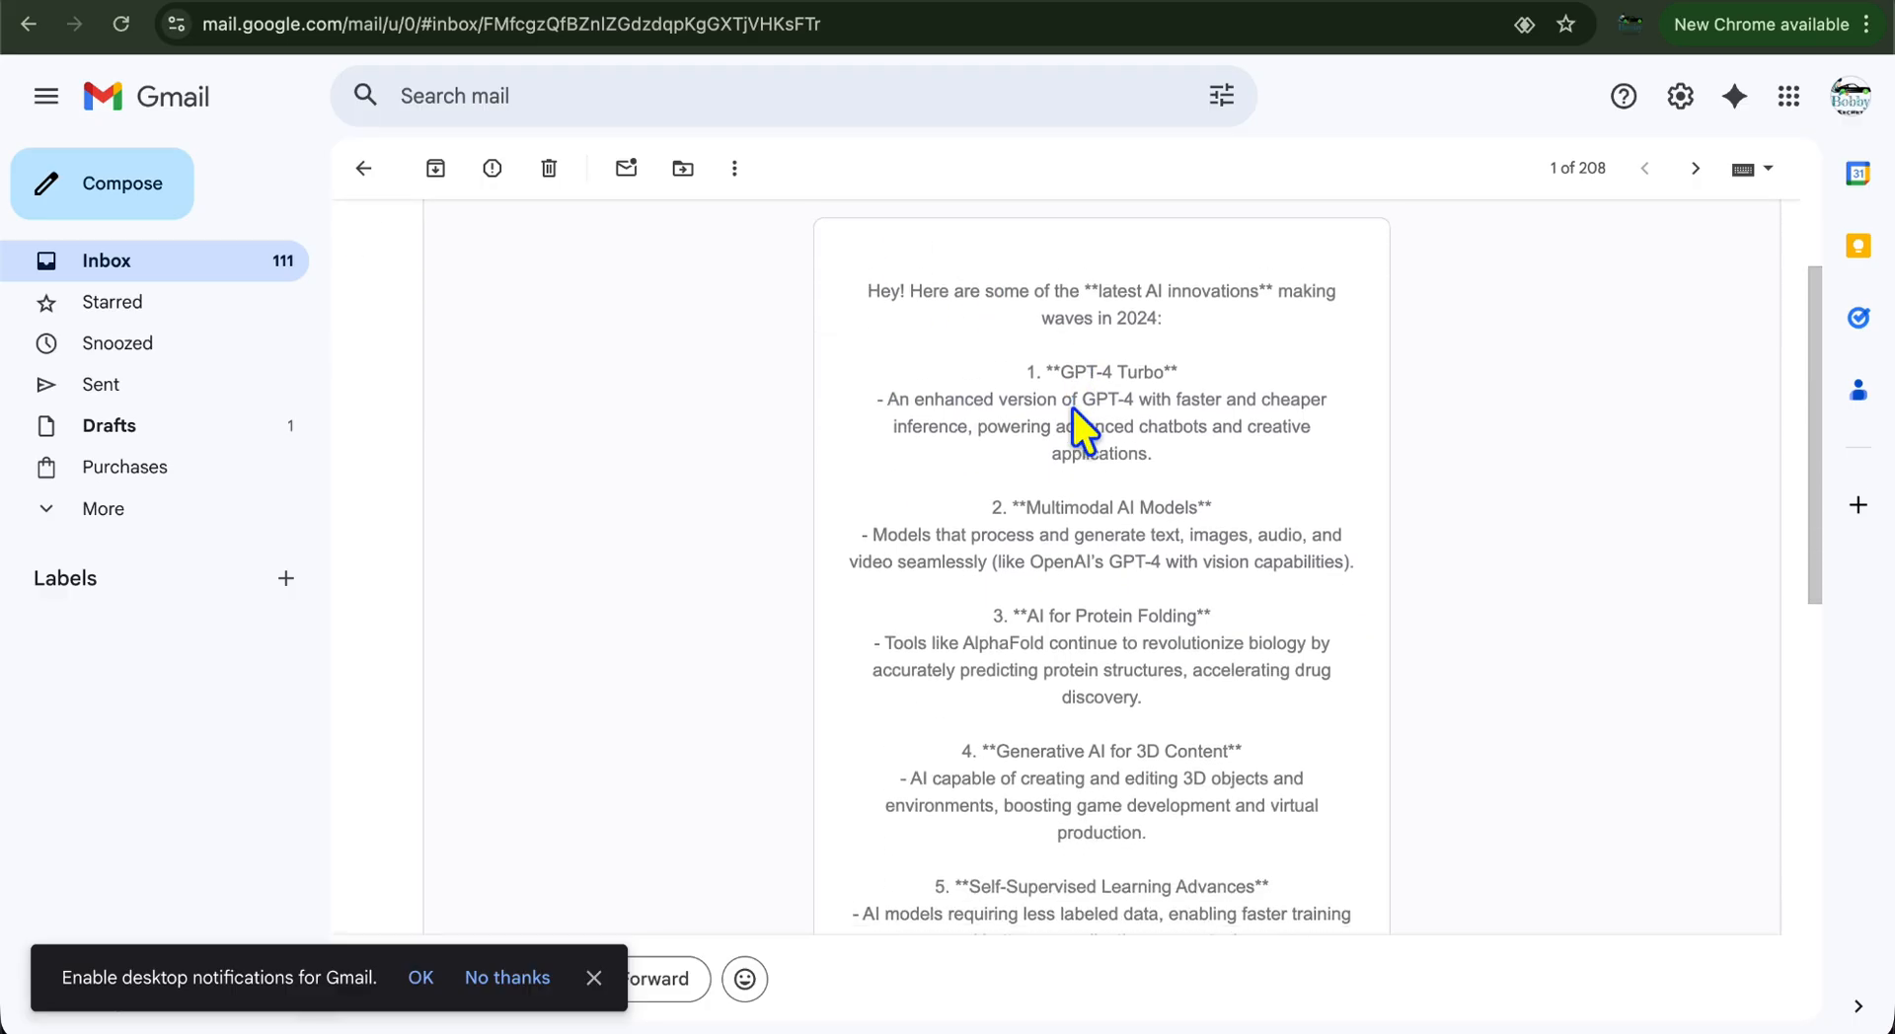
scroll(1071, 407, "down", 10)
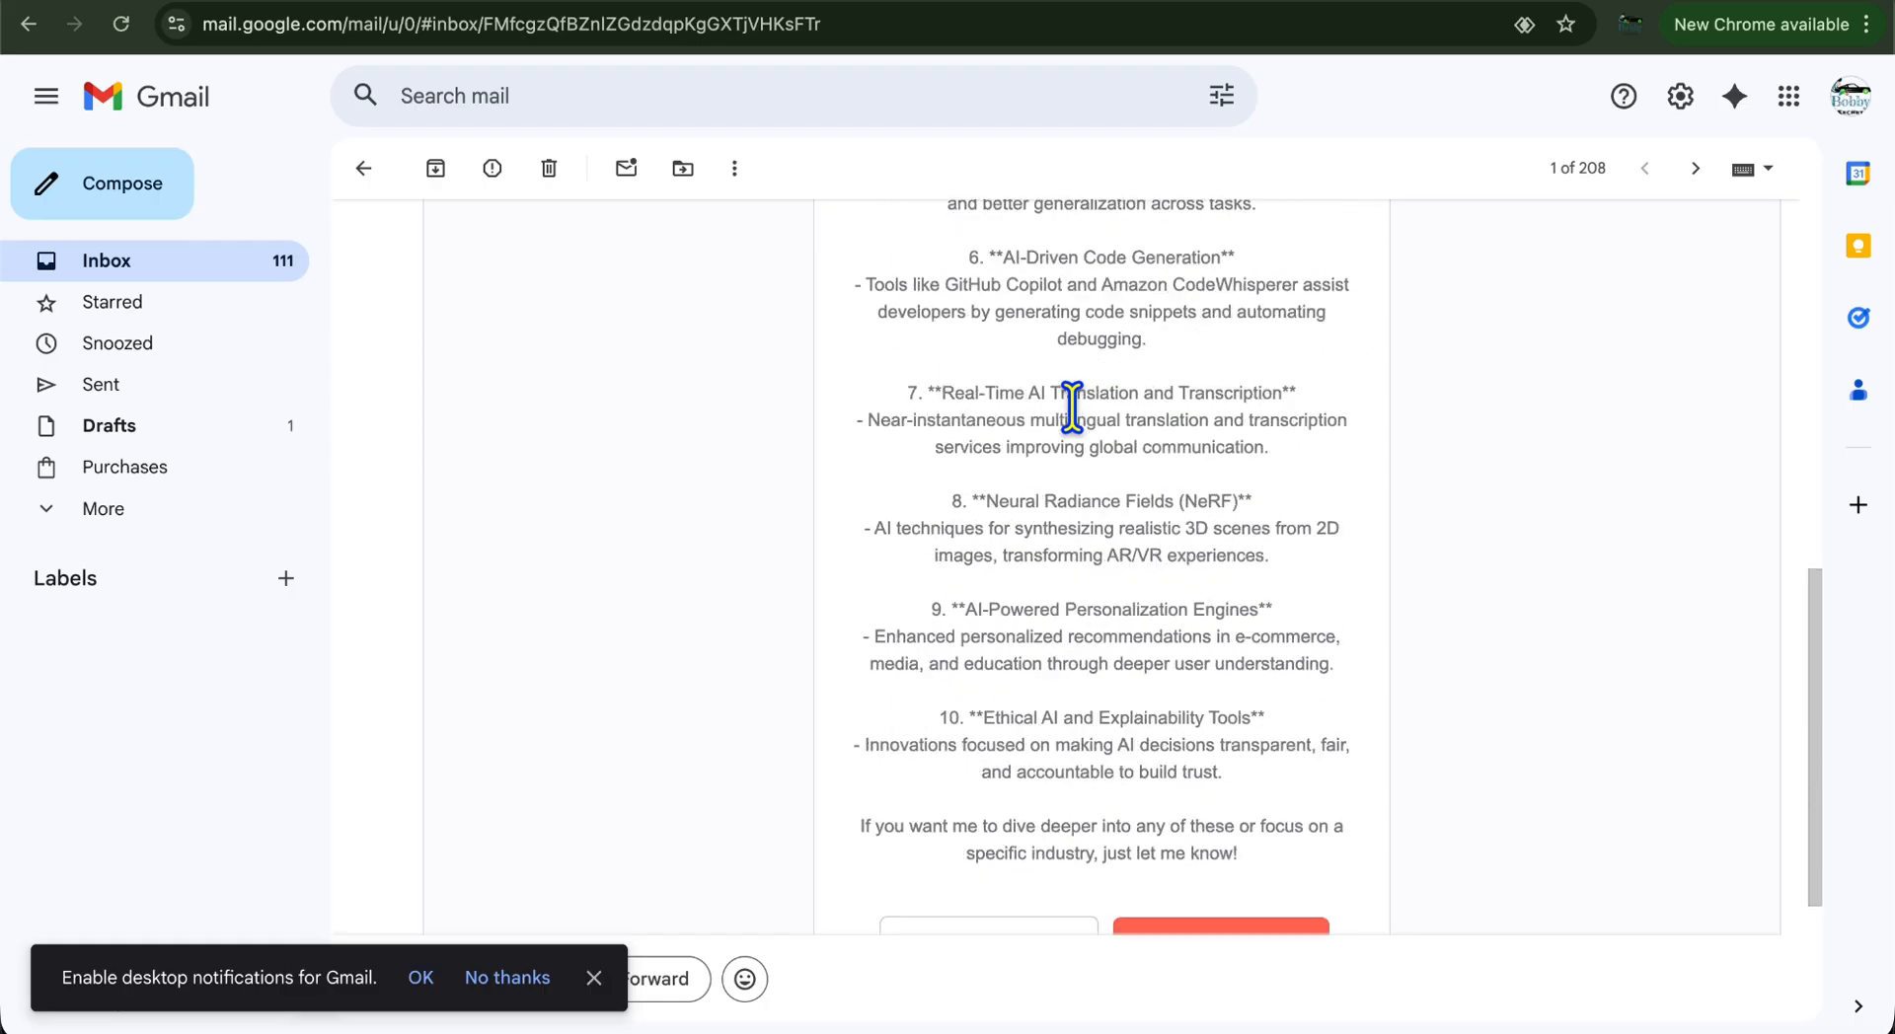
left_click(1236, 666)
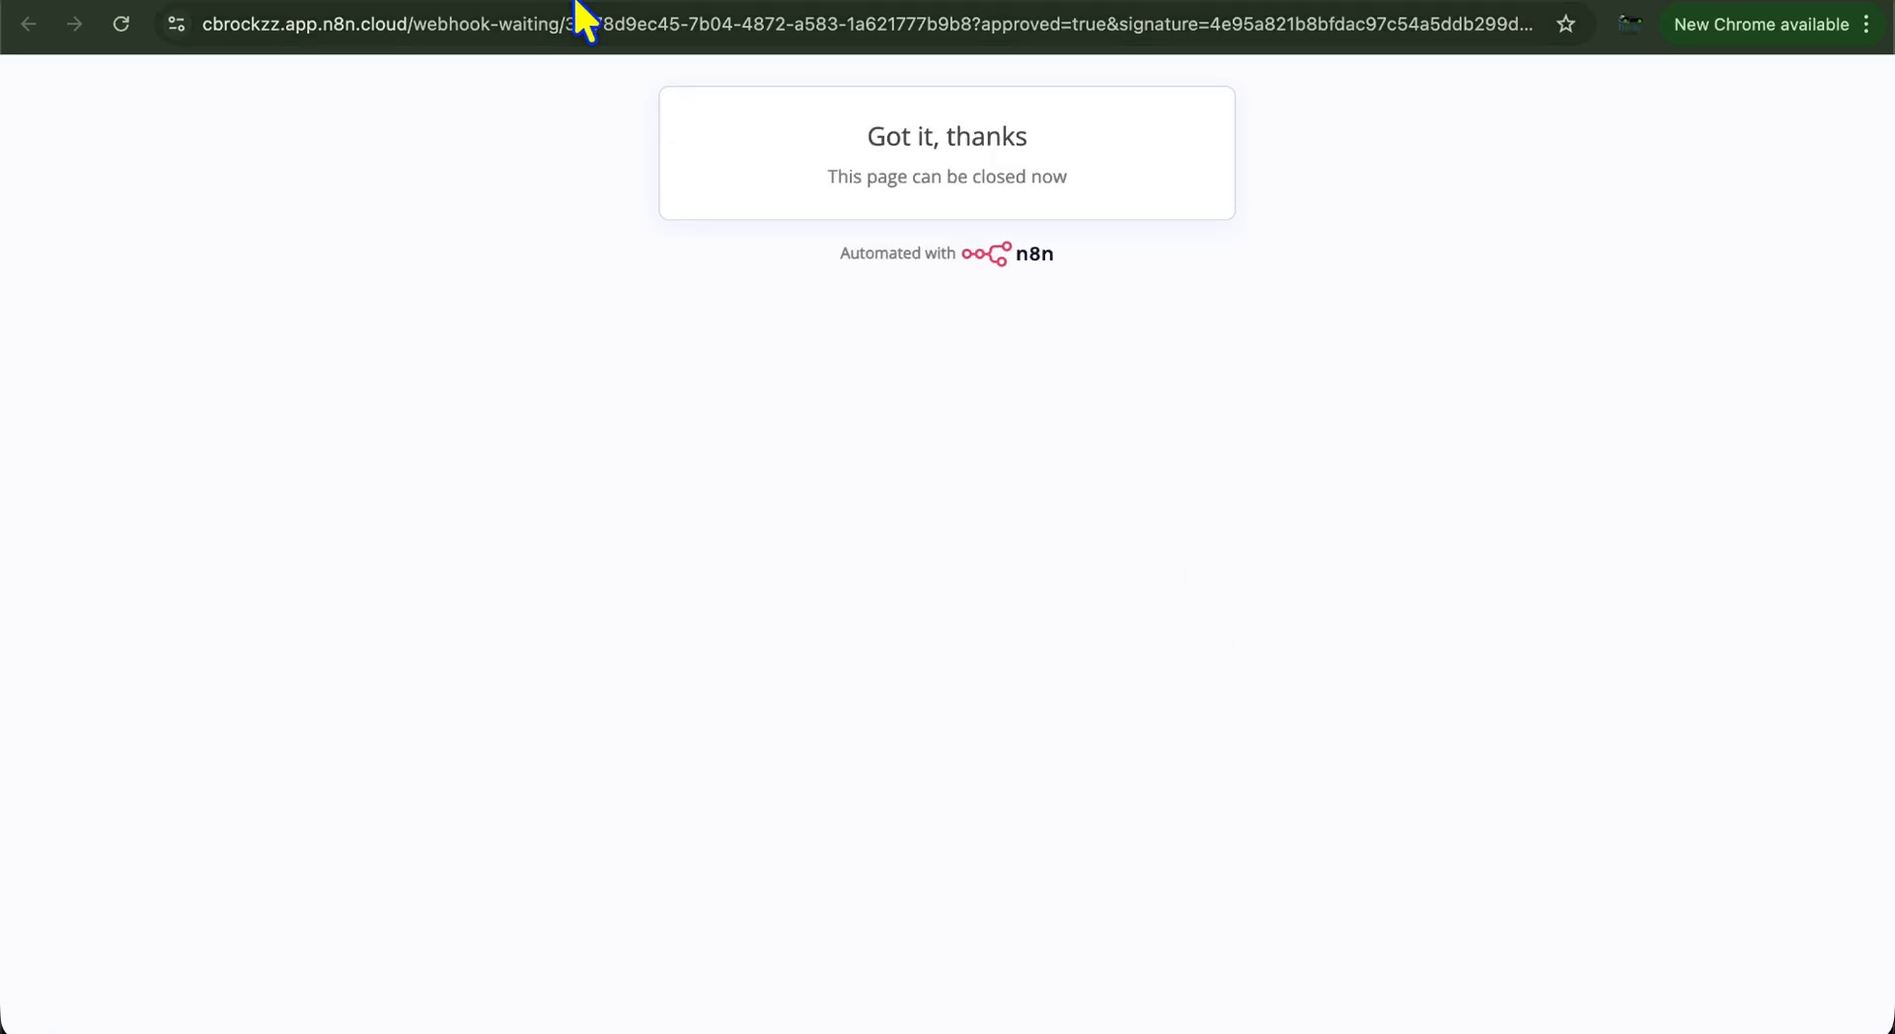
key("super+w")
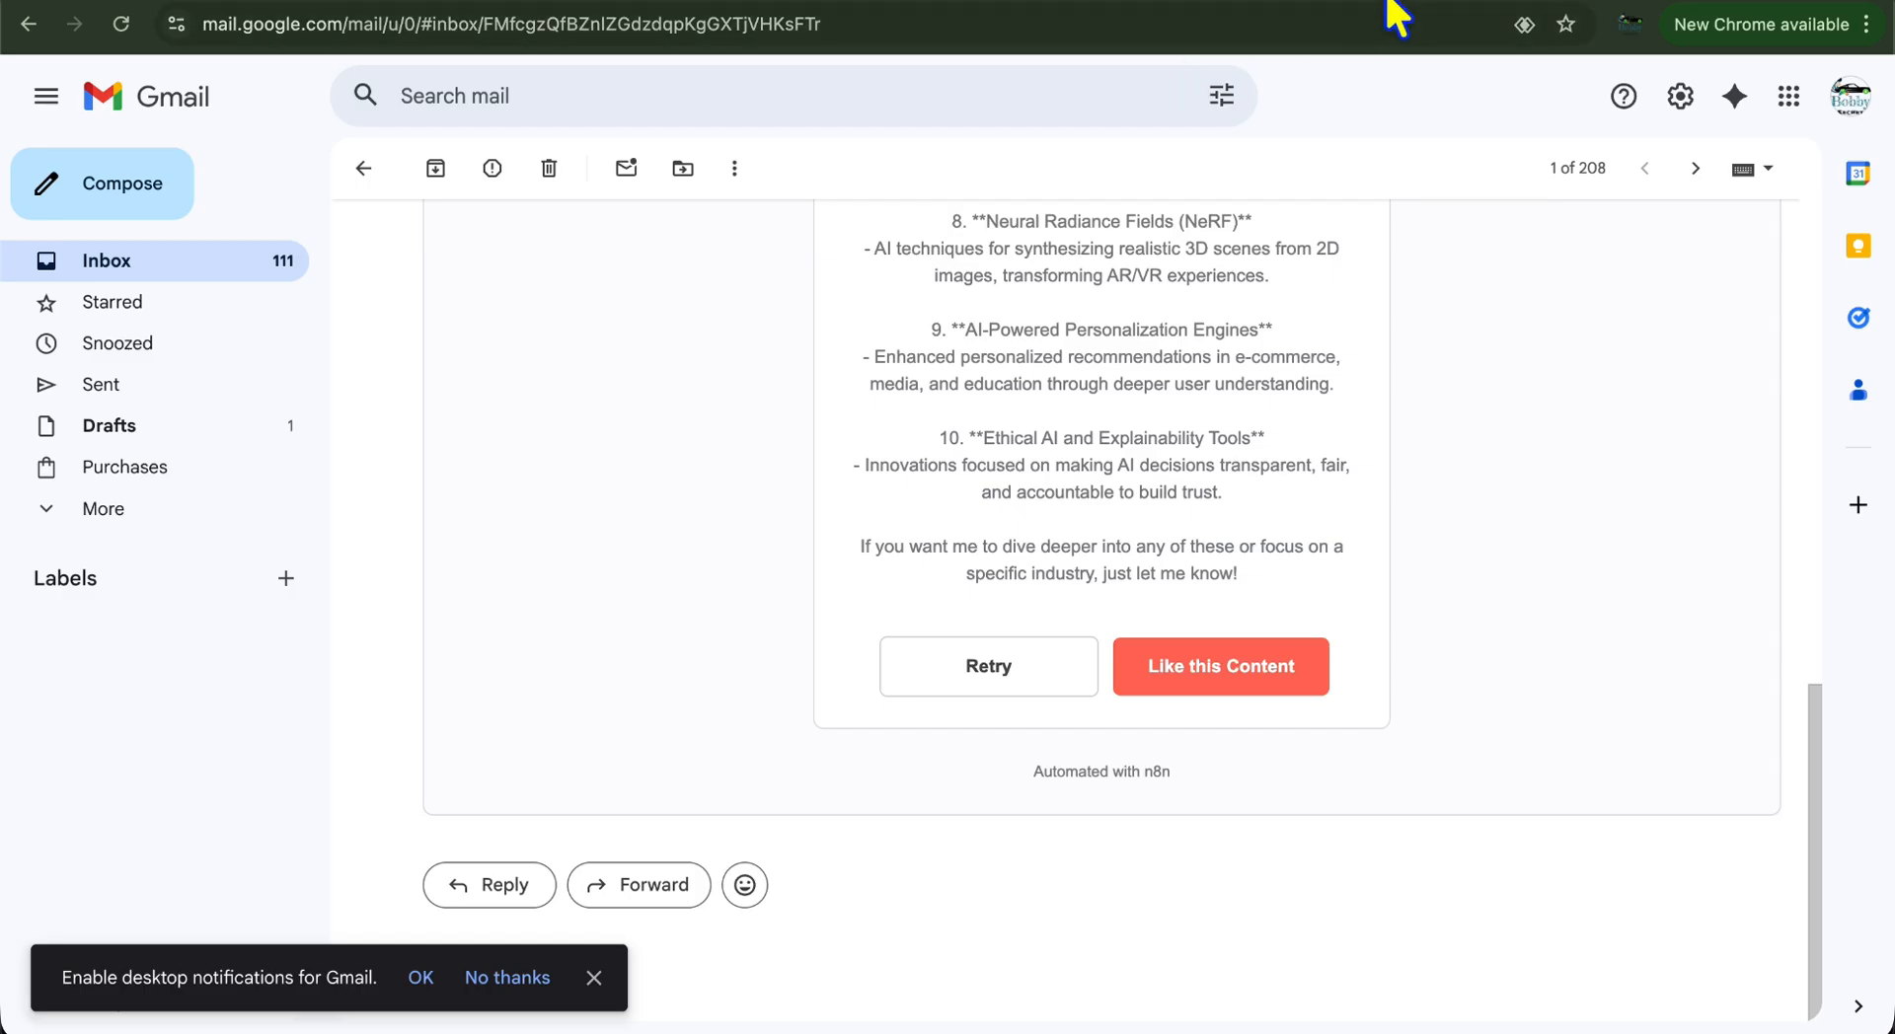
key("ctrl+Tab")
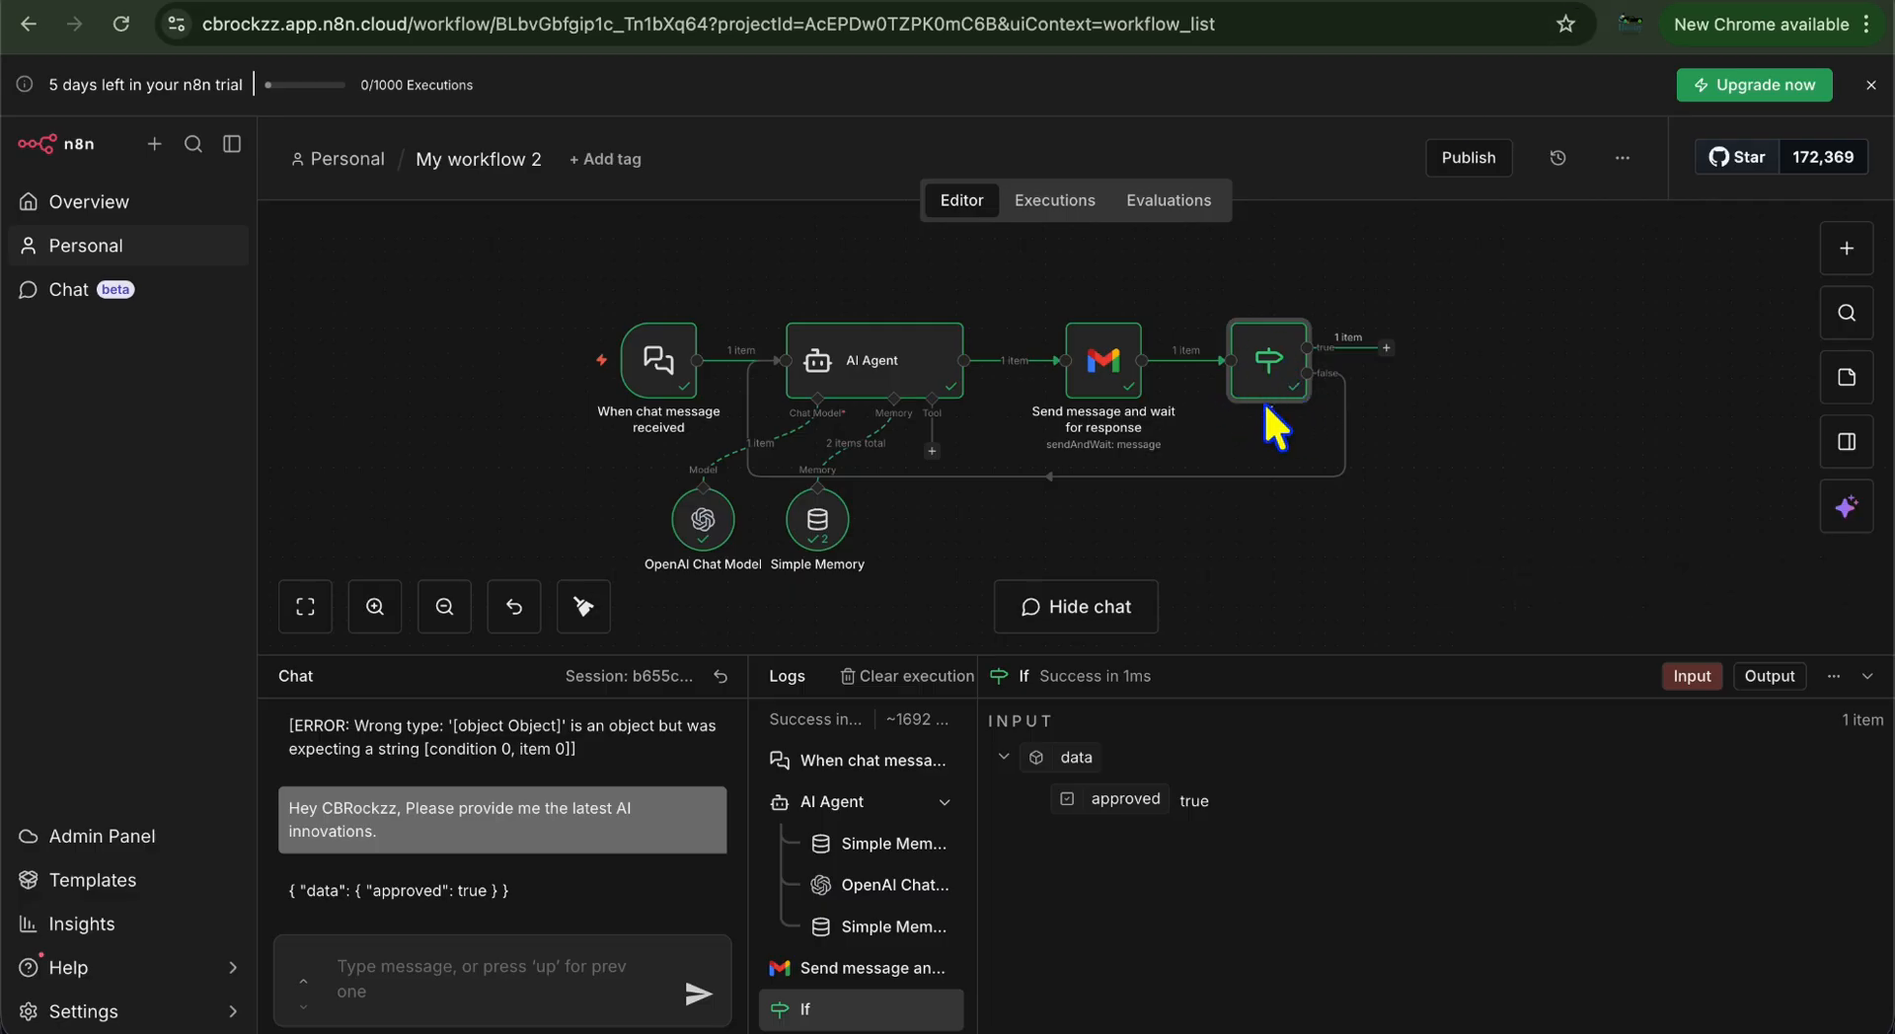
Add a node after the If node's true branch, searching for 'http'
left_click(1387, 348)
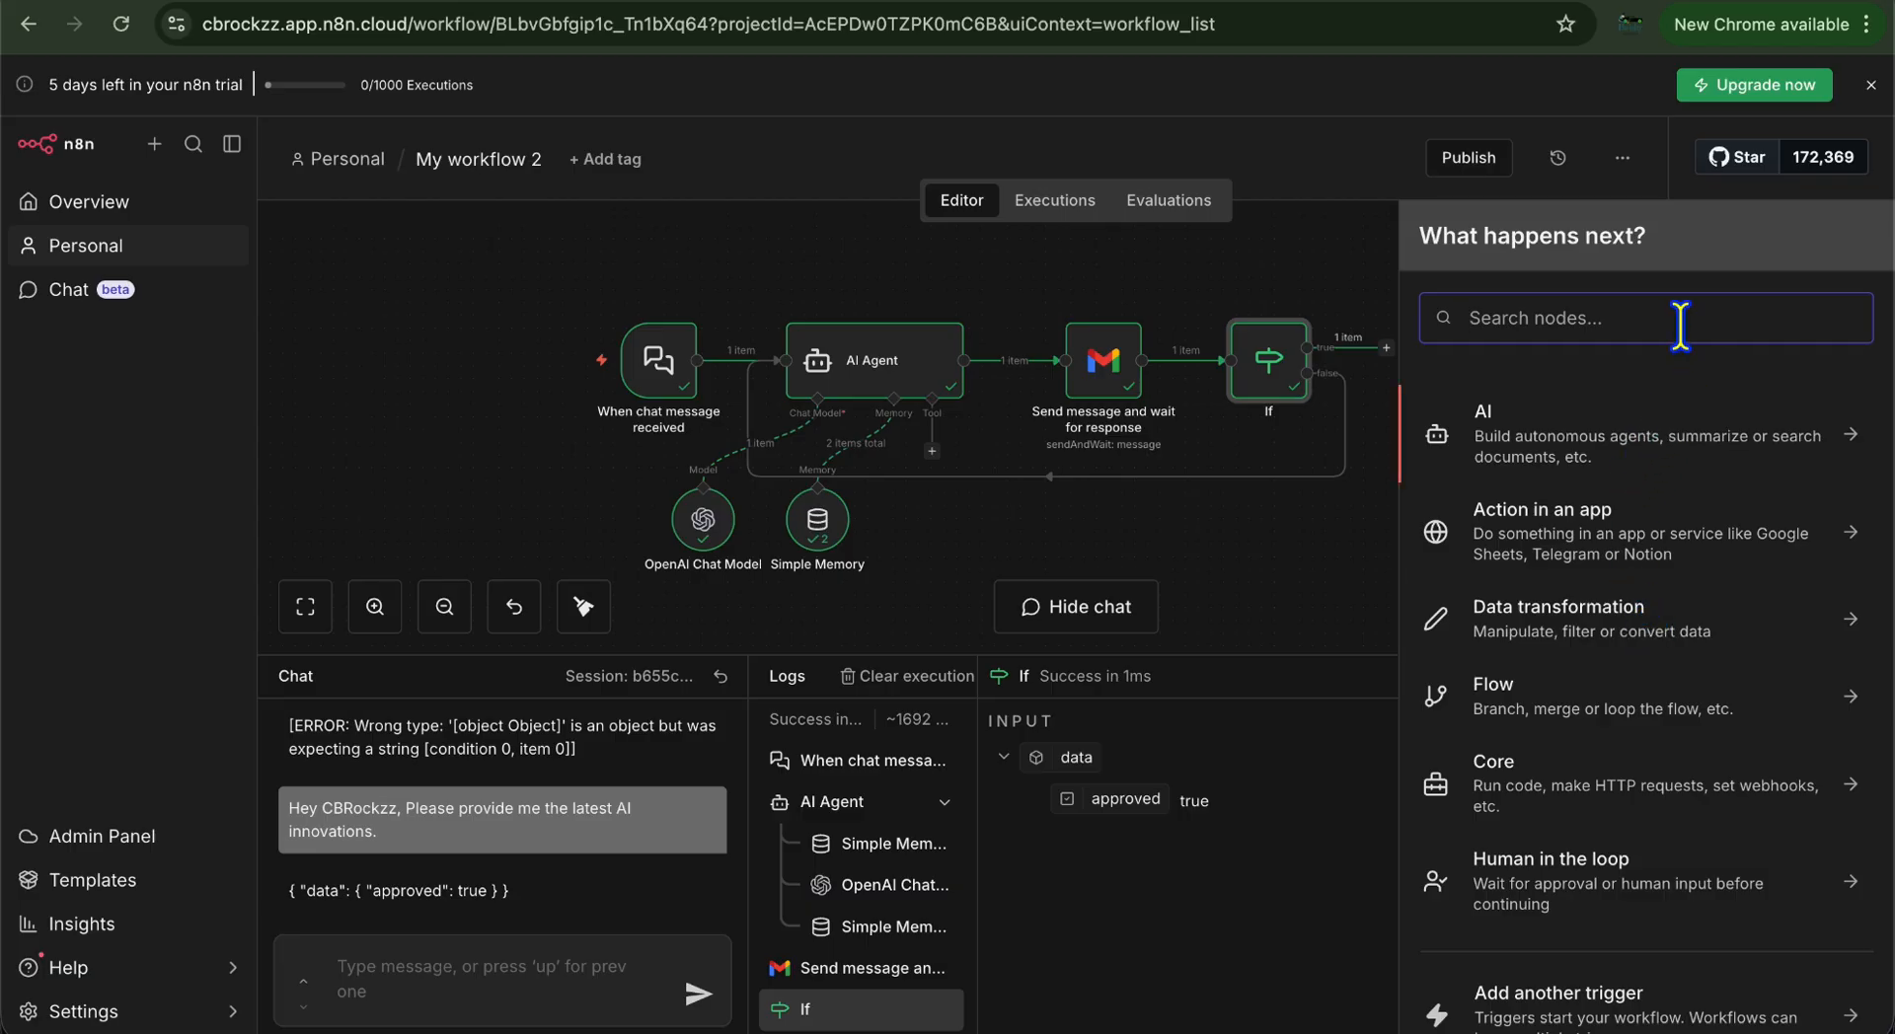
type("http")
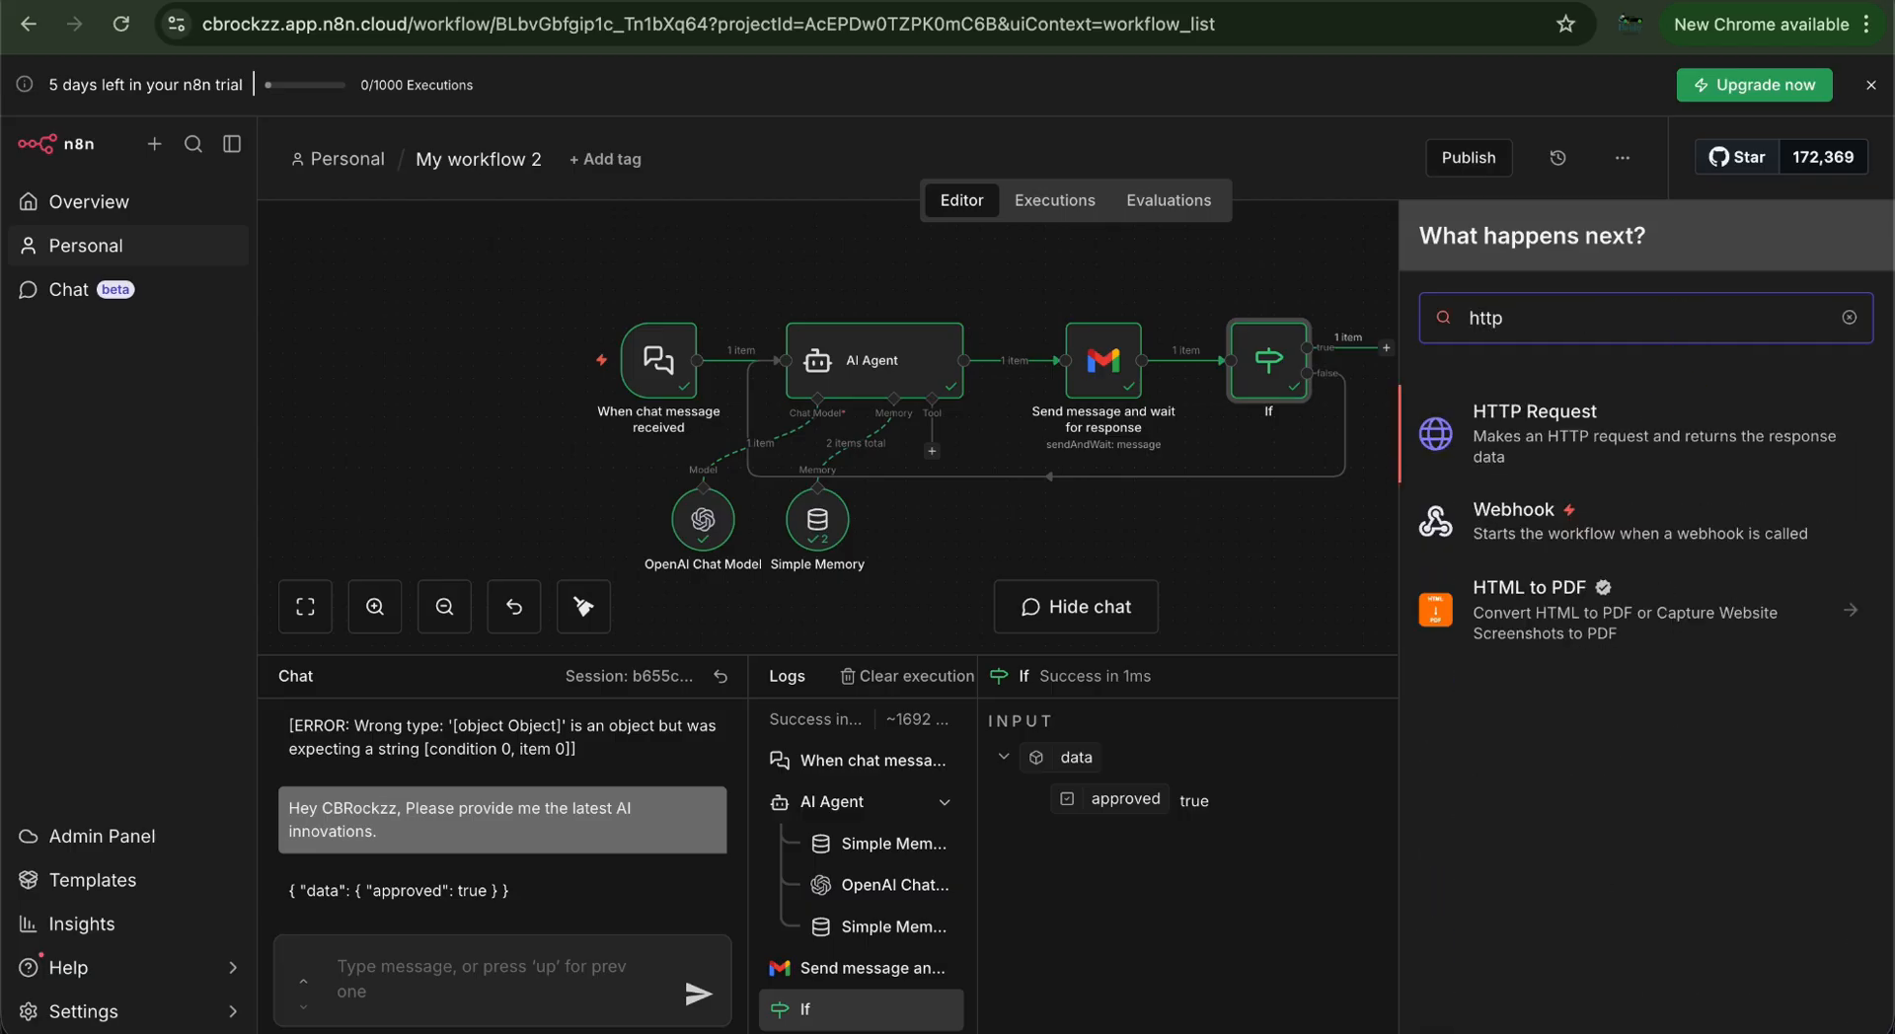